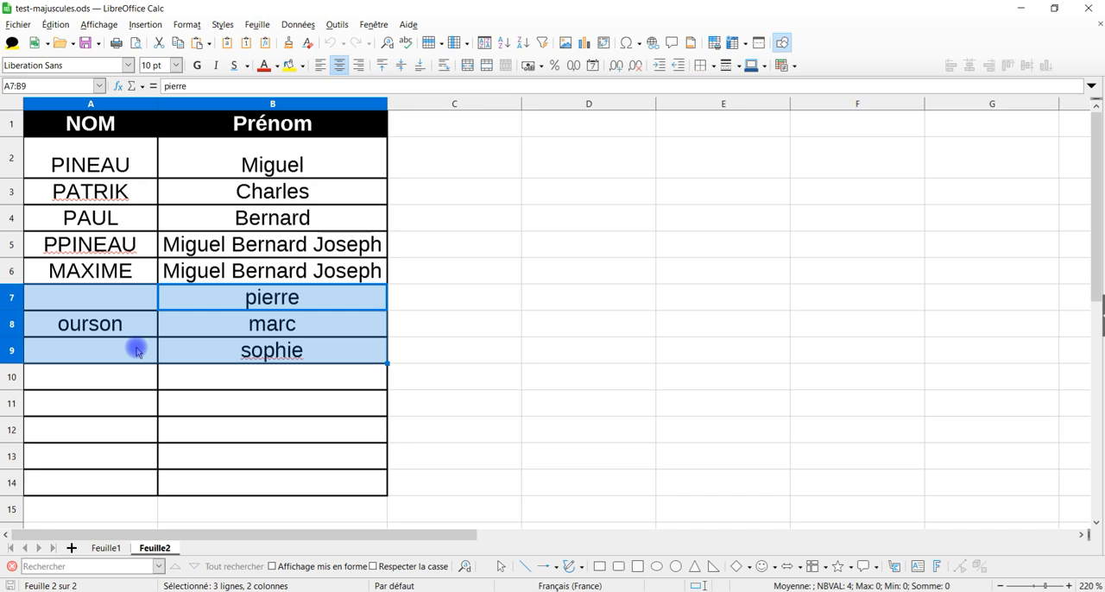
Step: Copy the cell range A7:B9 and paste it
key("ctrl+c")
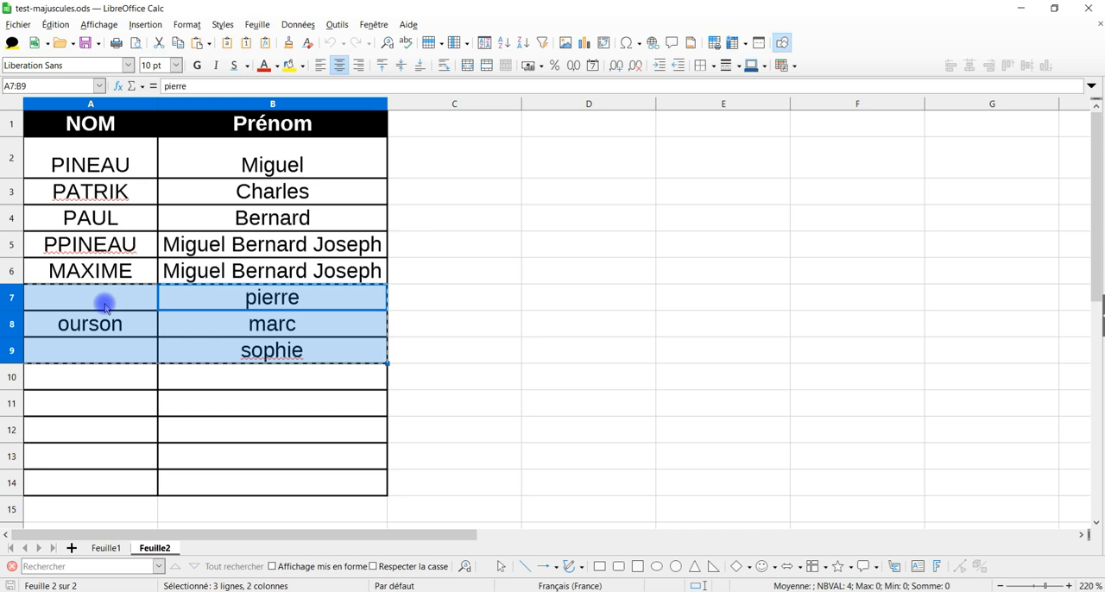
key("ctrl+v")
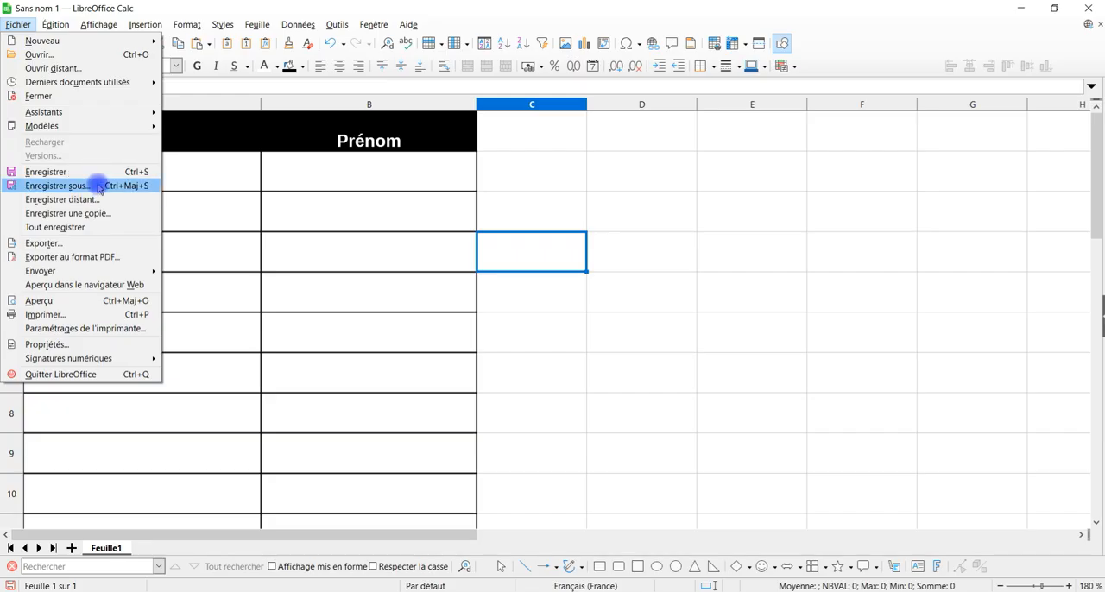
Step: Save the new spreadsheet under the file name test-majuscules in the chosen folder
left_click(93, 180)
left_click(596, 33)
double_click(266, 209)
left_click_drag(145, 385, 80, 388)
type("test majuscule")
key("Return")
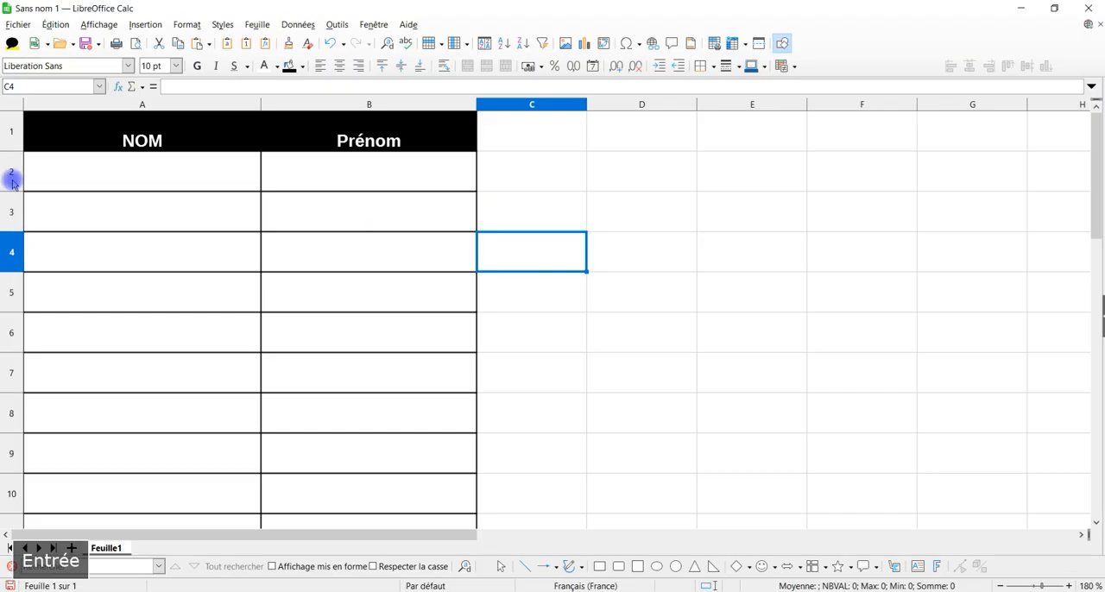
Step: Widen column C to about three times its width and select the cells C2:C10
left_click(573, 184)
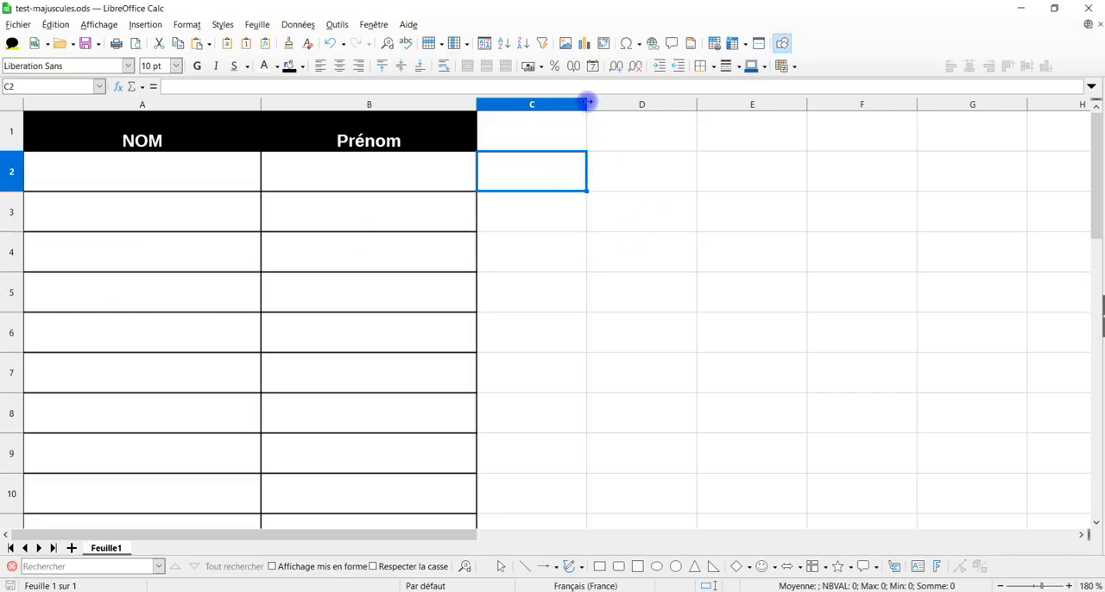
left_click_drag(588, 105, 817, 104)
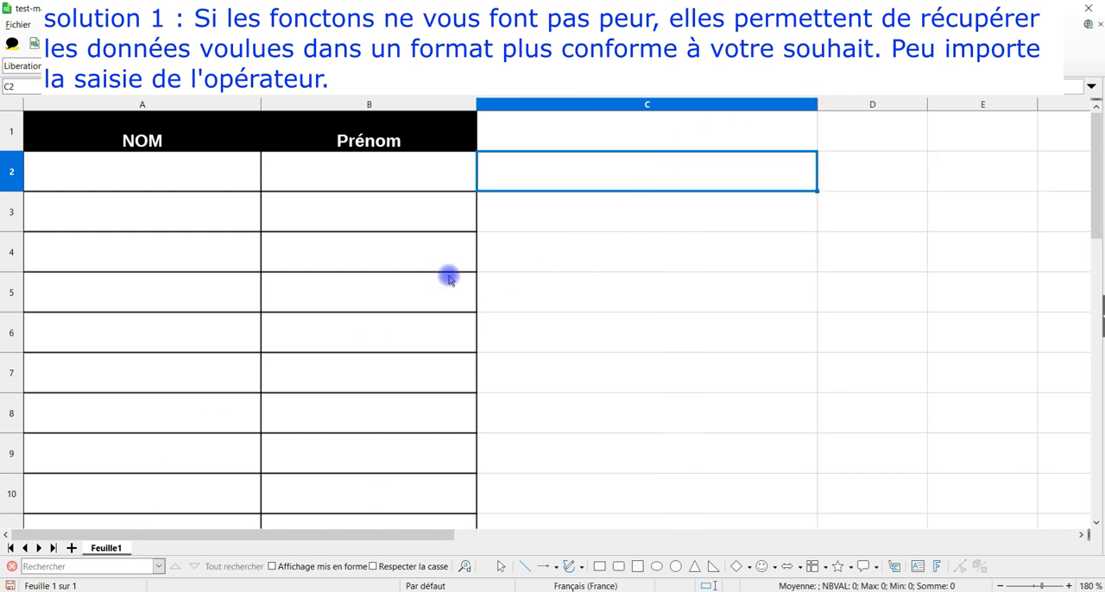
left_click_drag(509, 180, 515, 504)
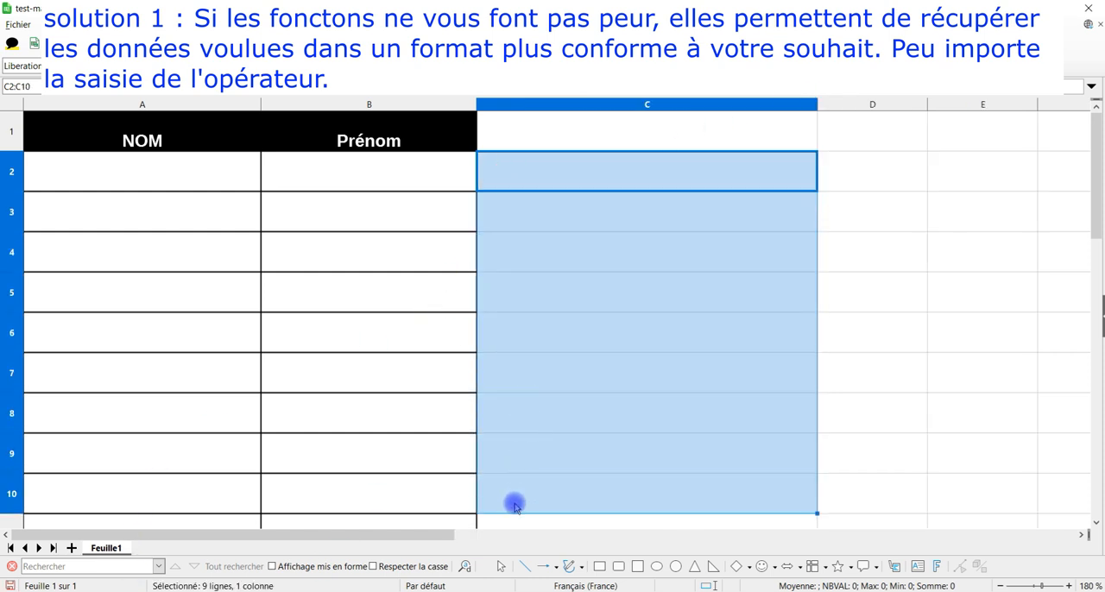
Step: Enter a last name in A2 and a first name in B2, both entirely in lowercase
left_click(122, 182)
key("Return")
key("Up")
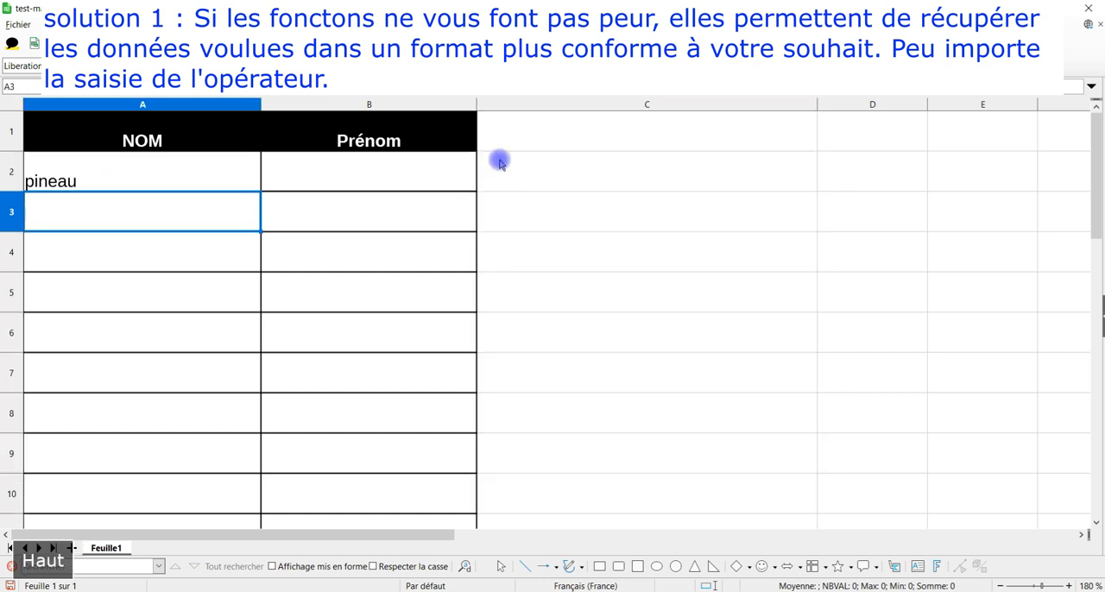
key("Right")
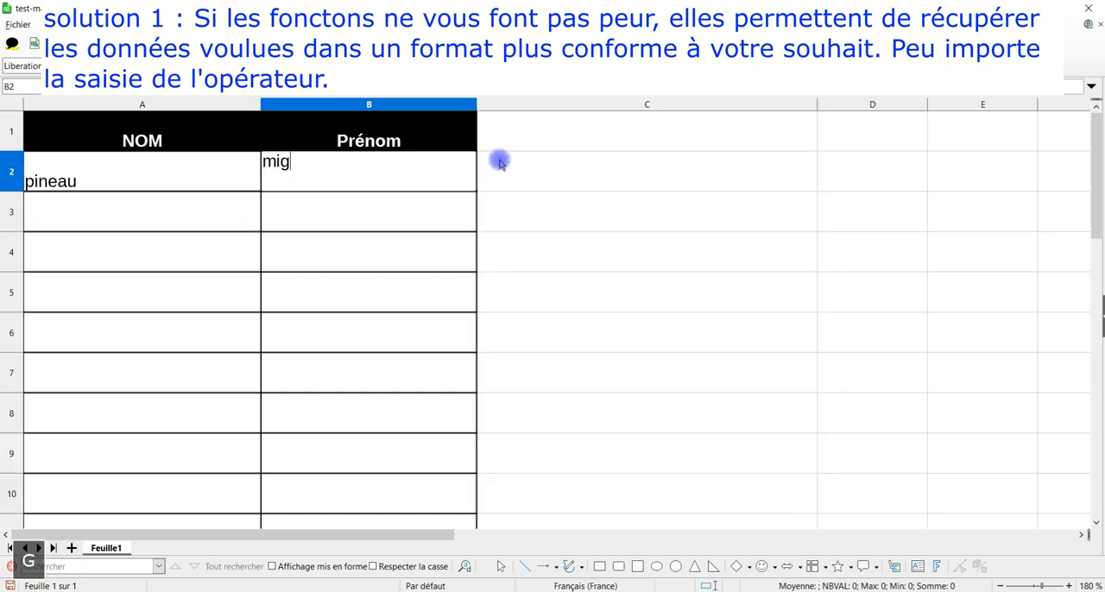
key("Return")
Step: Enter the formula =MAJUSCULE(A2) in cell C2 to convert the last name to uppercase
left_click(499, 162)
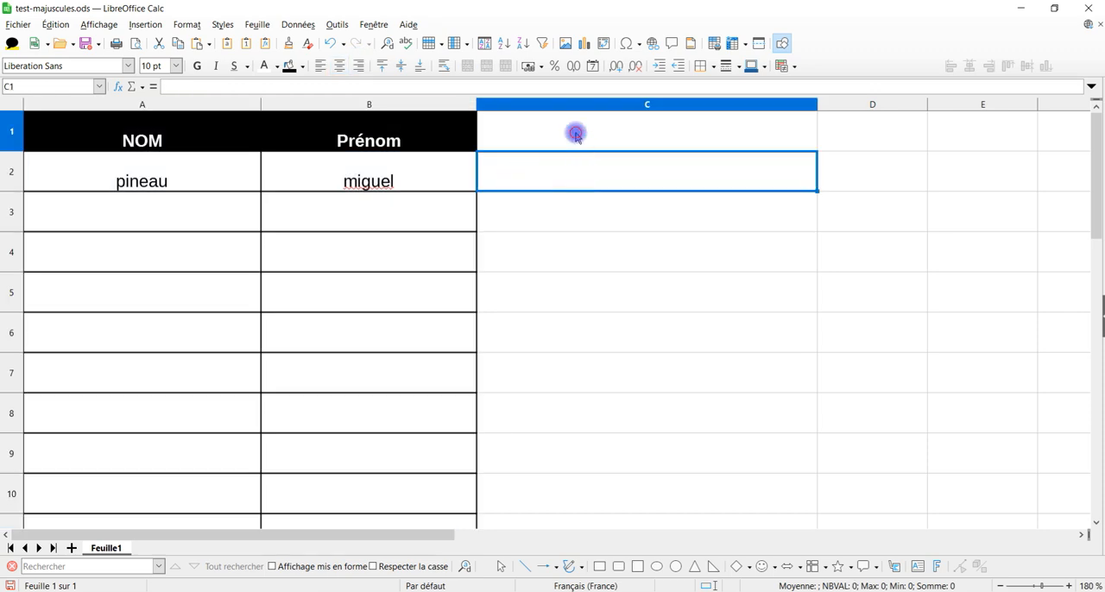
type("=maju")
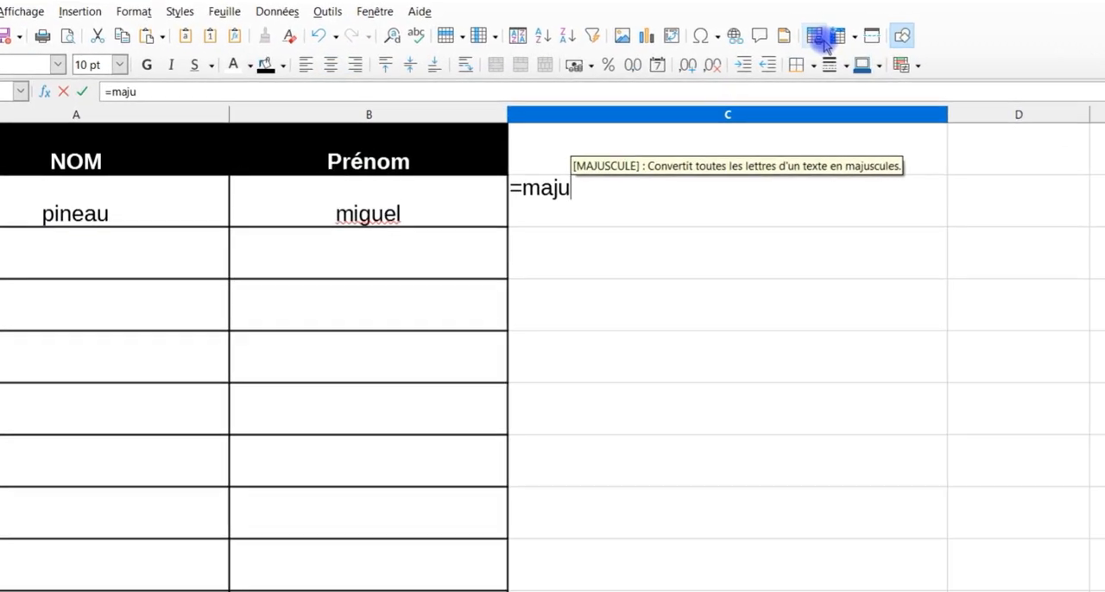
key("Return")
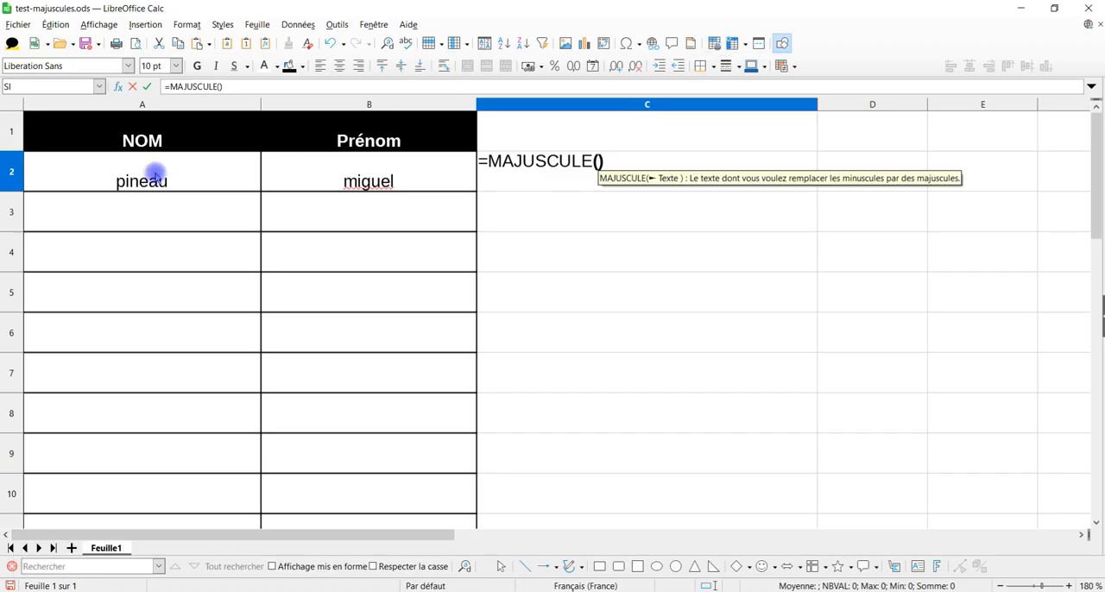
left_click(156, 175)
key("Return")
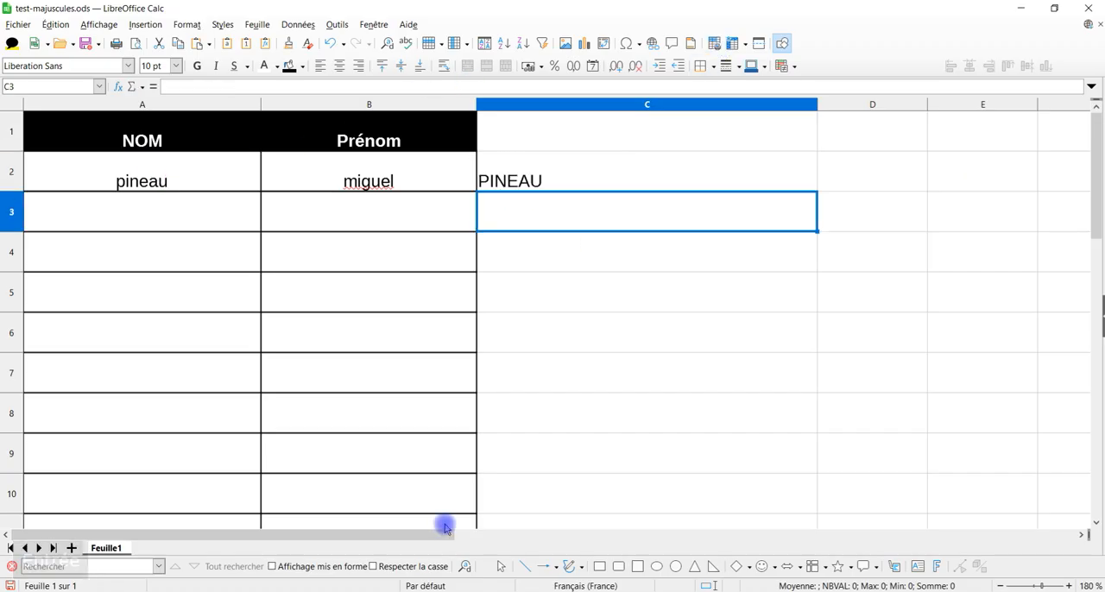
Step: Fill the MAJUSCULE formula from C2 down the following rows of column C
left_click(771, 187)
left_click_drag(819, 188, 792, 387)
left_click_drag(793, 386, 789, 413)
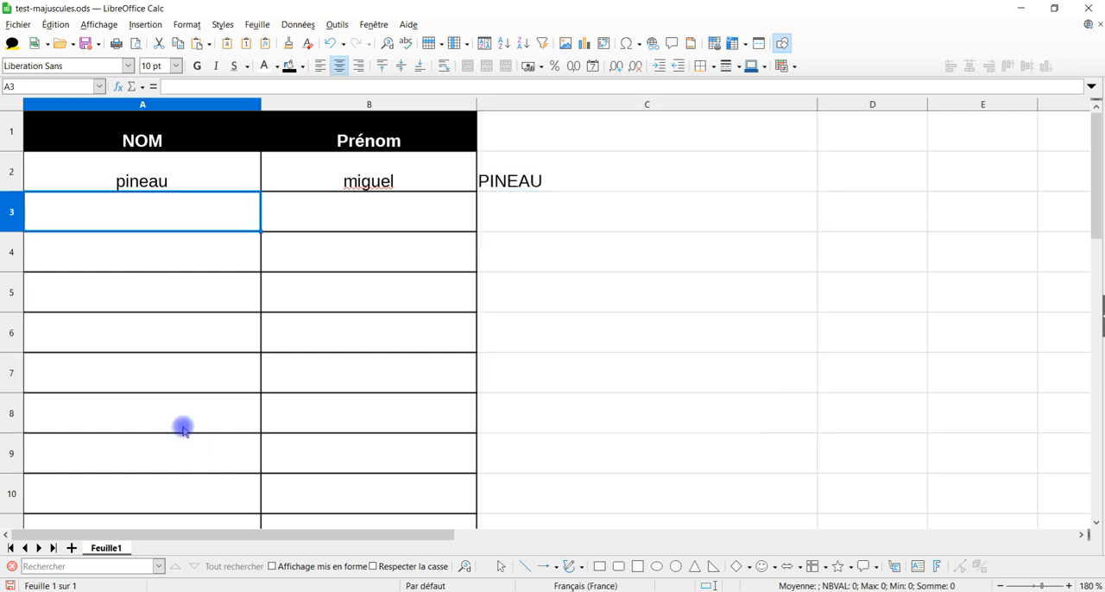
Step: Enter another lowercase name in A3 and narrow column C to just fit its results
type("Cha")
key("BackSpace")
key("BackSpace")
key("BackSpace")
type("cha")
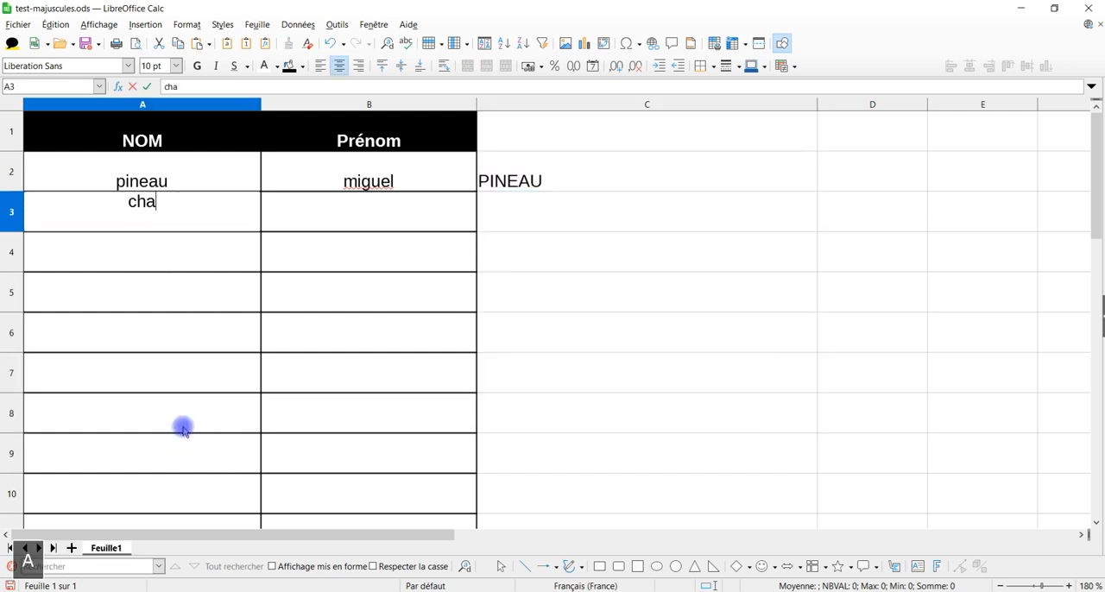
type("rles")
key("Return")
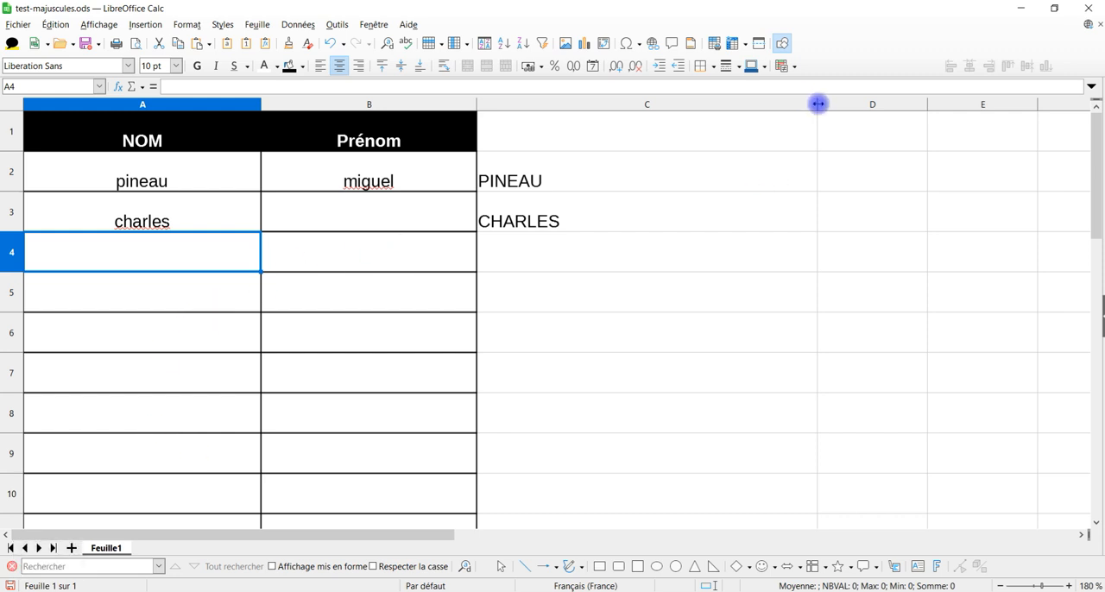
left_click_drag(818, 104, 592, 112)
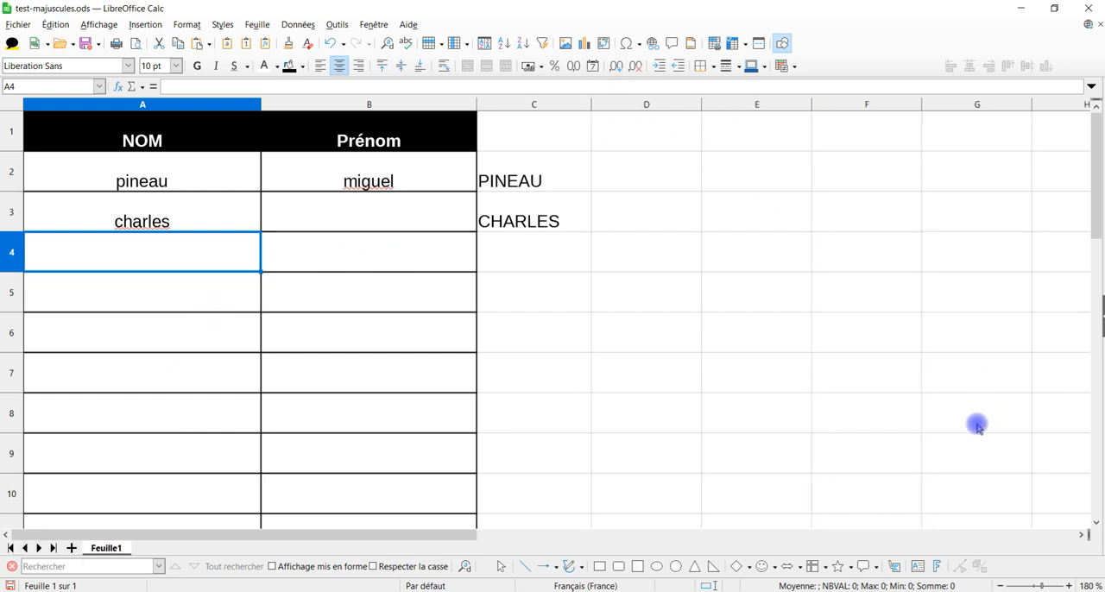
Step: Show the Texte category in the function list and view the descriptions of MINUSCULE and NOMPROPRE
left_click(1101, 311)
left_click(1095, 184)
left_click(993, 127)
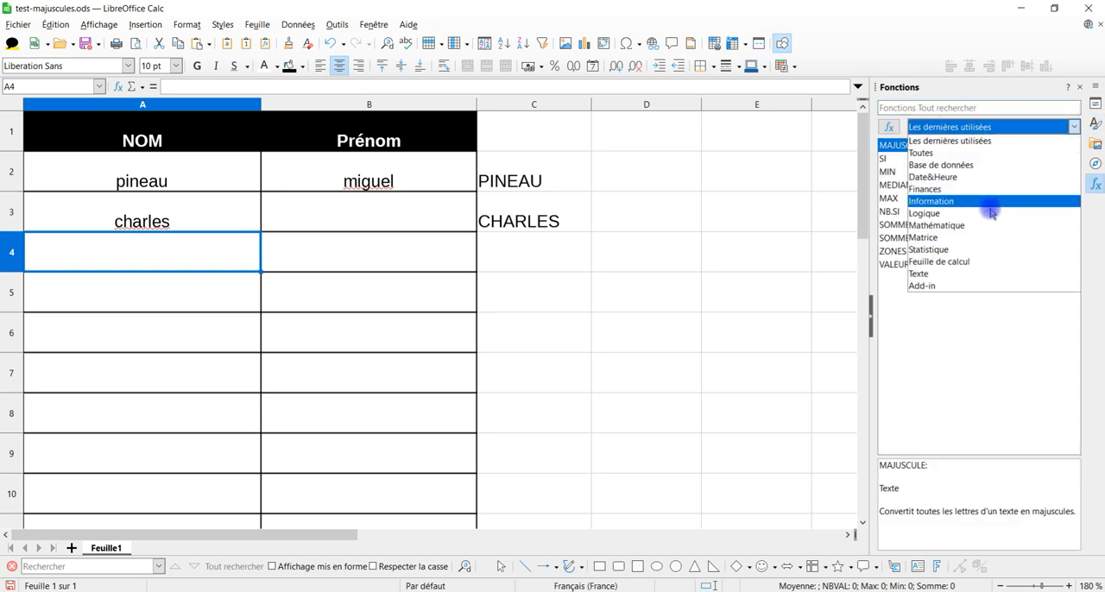
left_click(950, 273)
left_click(935, 318)
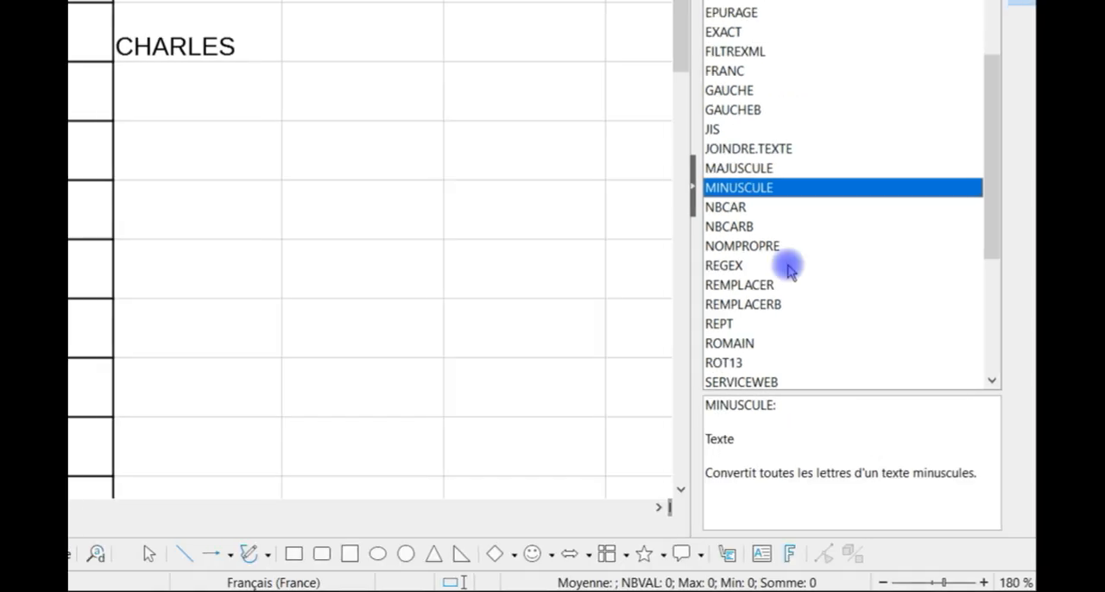
left_click(807, 259)
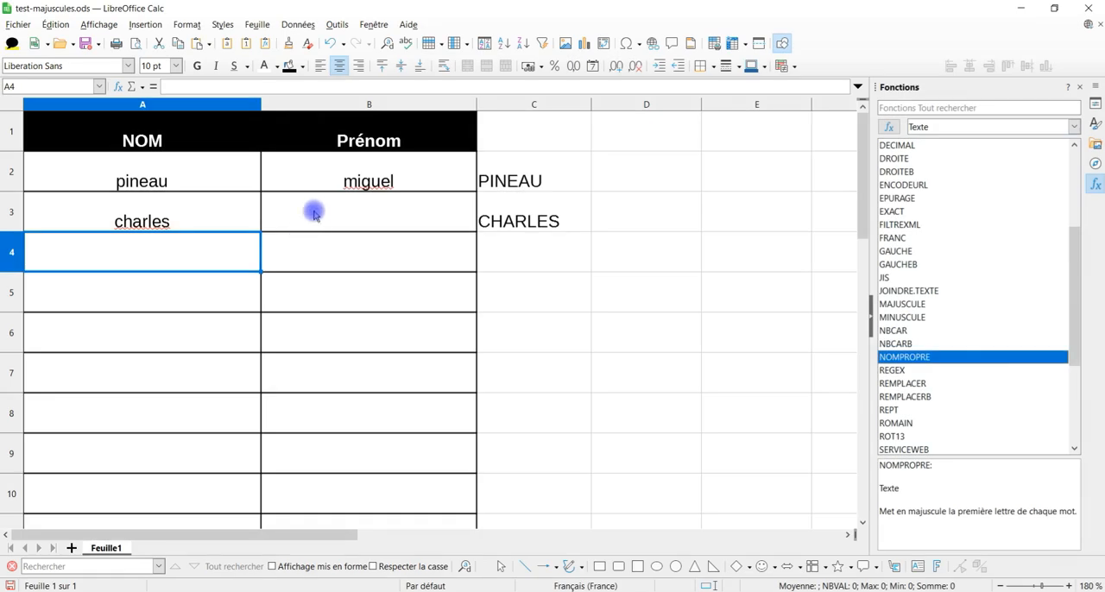
Step: Select cell B3, switch to YouTube Studio and copy the lowercase three-part first name from the comment's example
left_click(316, 214)
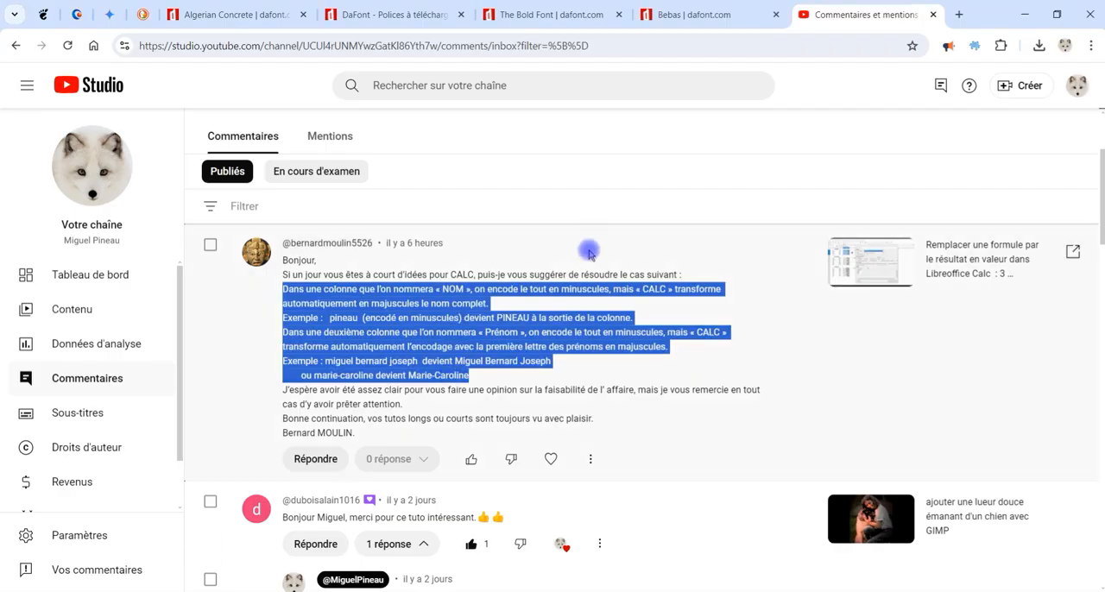
left_click(481, 367)
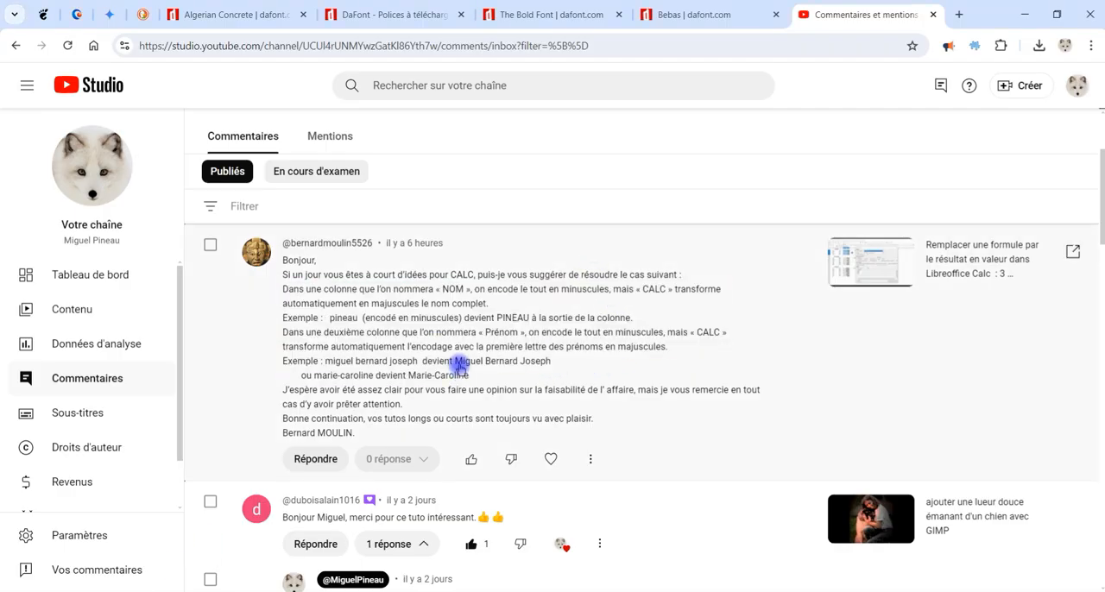
left_click_drag(324, 361, 405, 364)
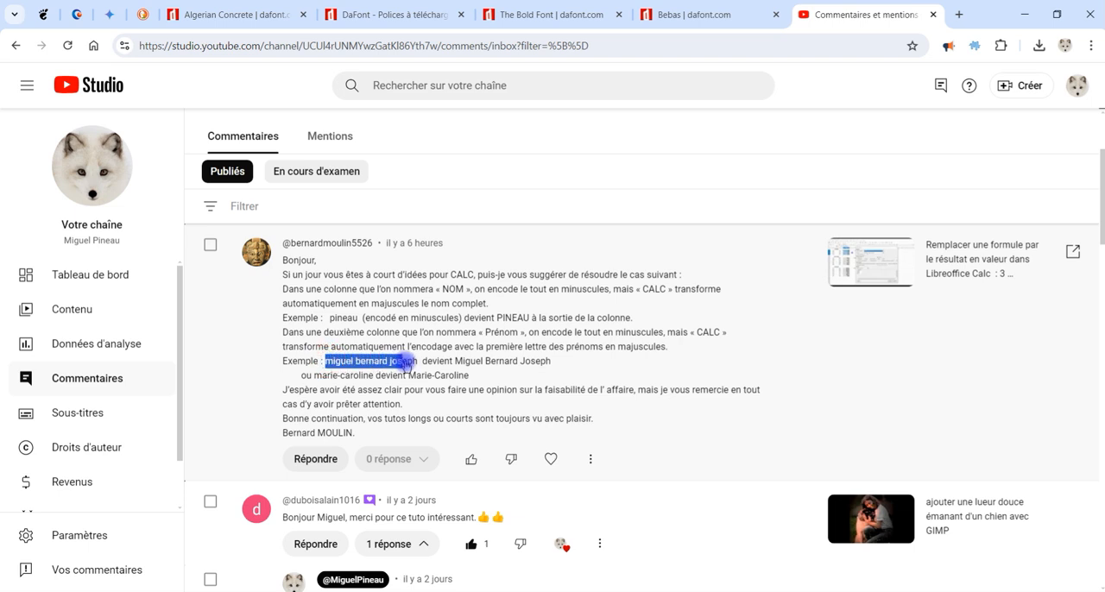
key("ctrl+c")
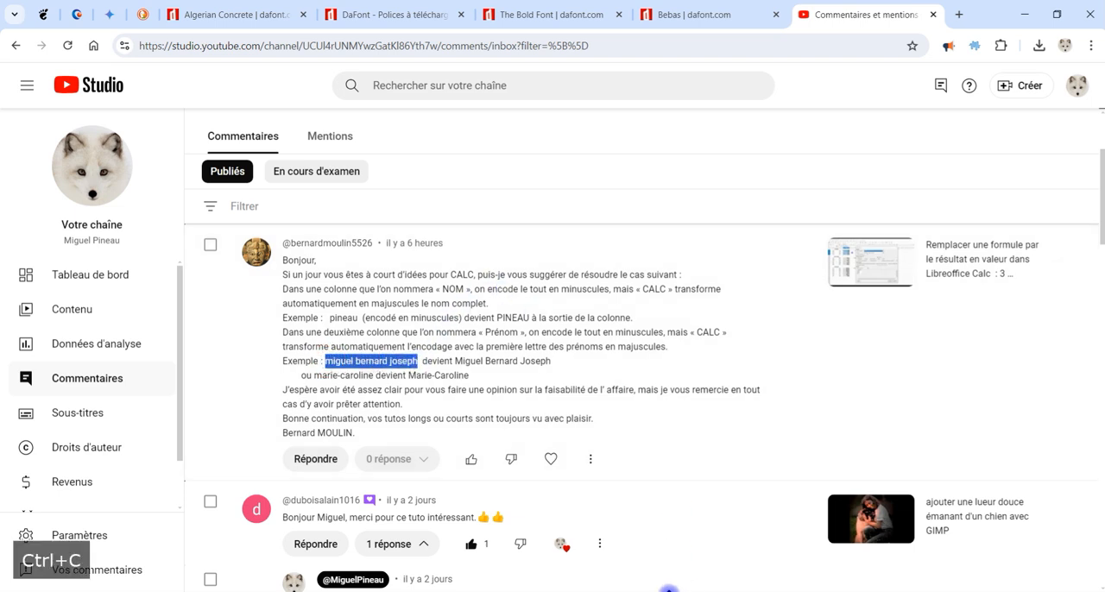
Step: Return to LibreOffice Calc and paste the copied first names into cell B3, removing the trailing space
key("alt+Tab")
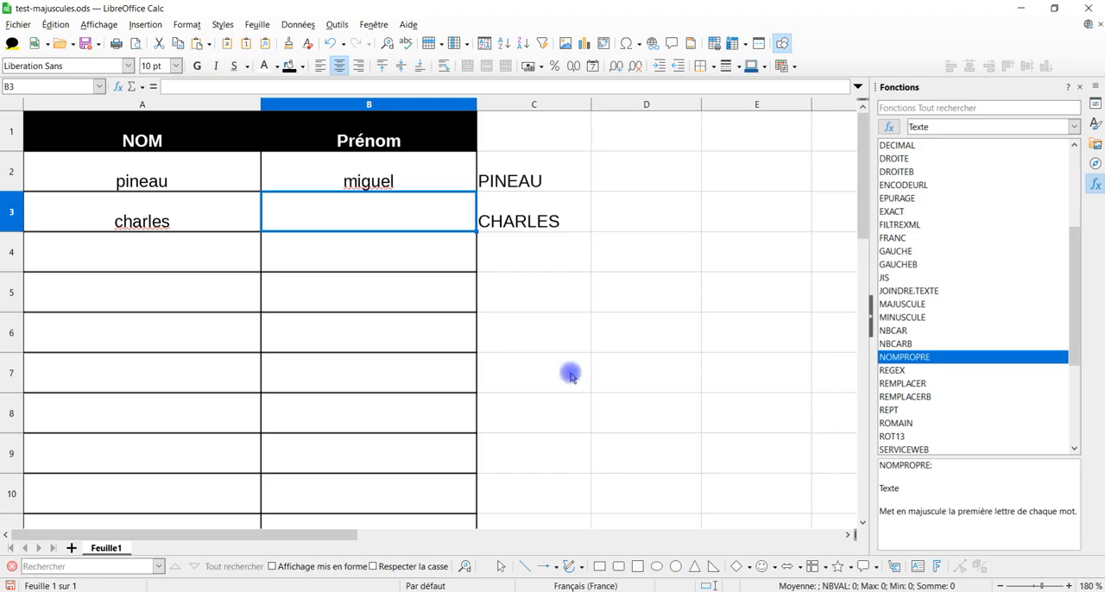
double_click(356, 220)
key("ctrl+v")
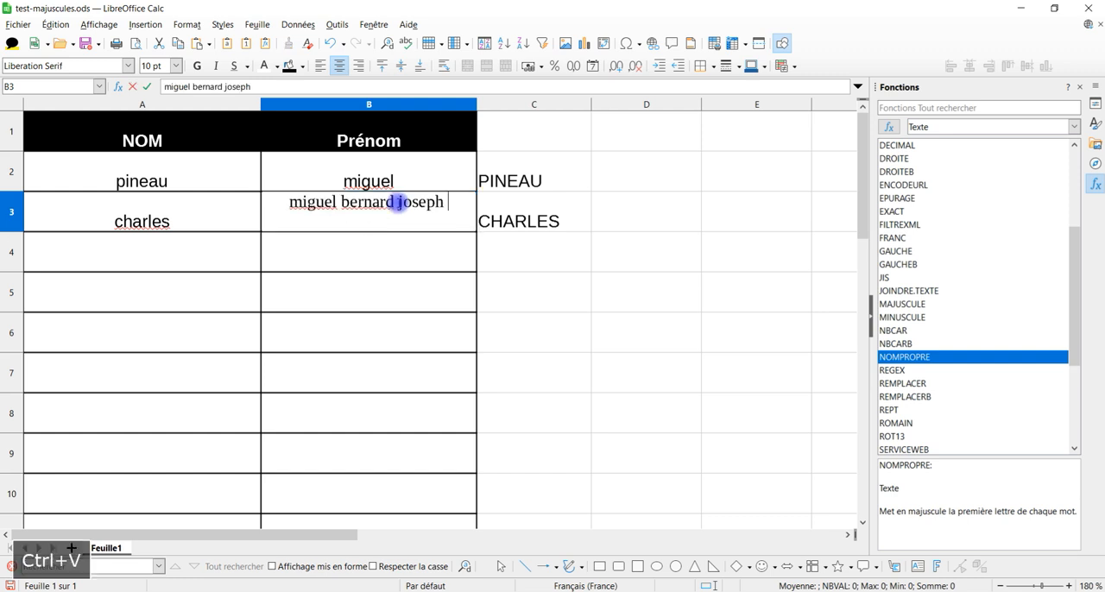
key("BackSpace")
key("Return")
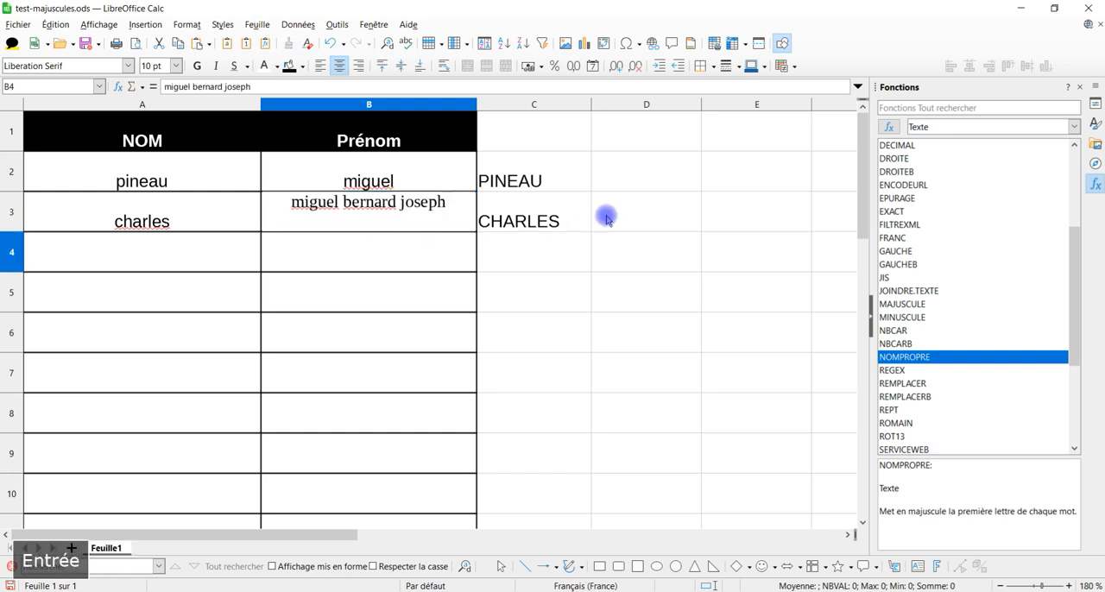
Step: Insert the NOMPROPRE function in cell D3 with B3 as its text argument
left_click(619, 220)
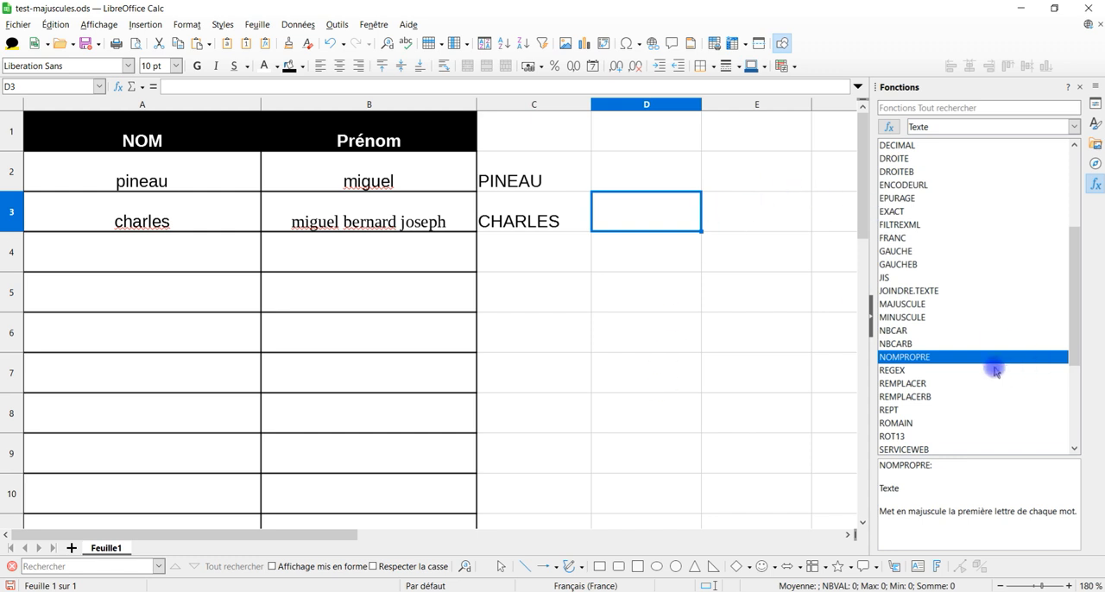
double_click(944, 356)
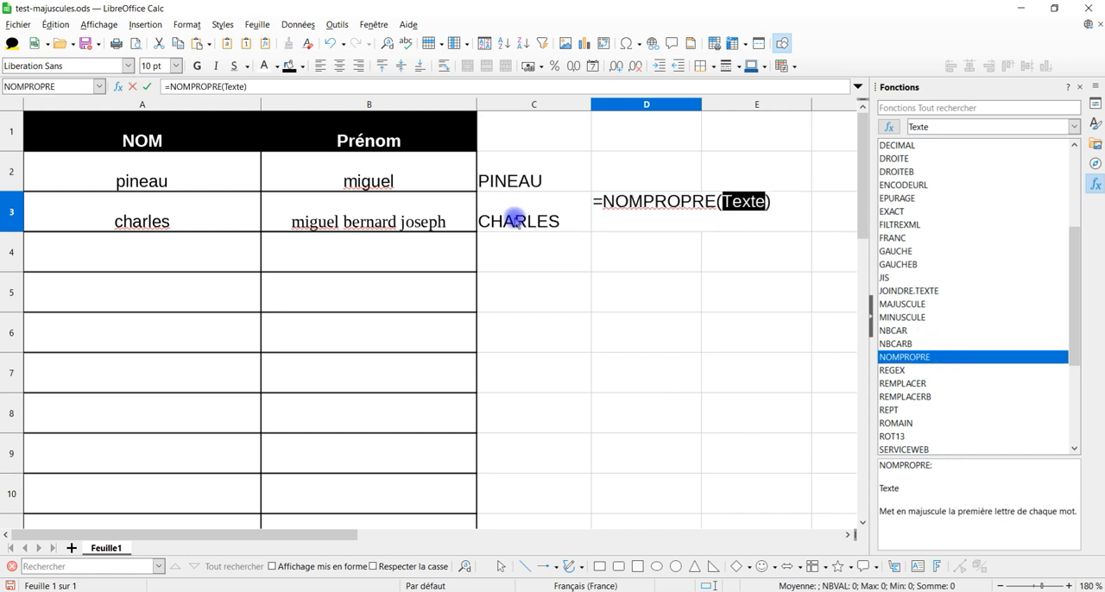
left_click(381, 209)
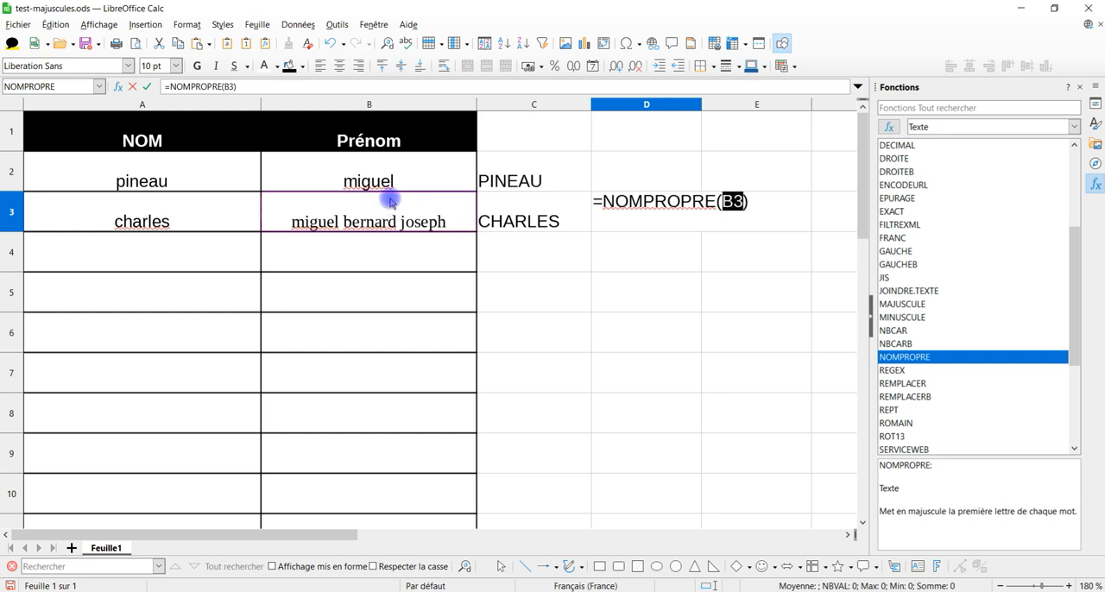
key("Return")
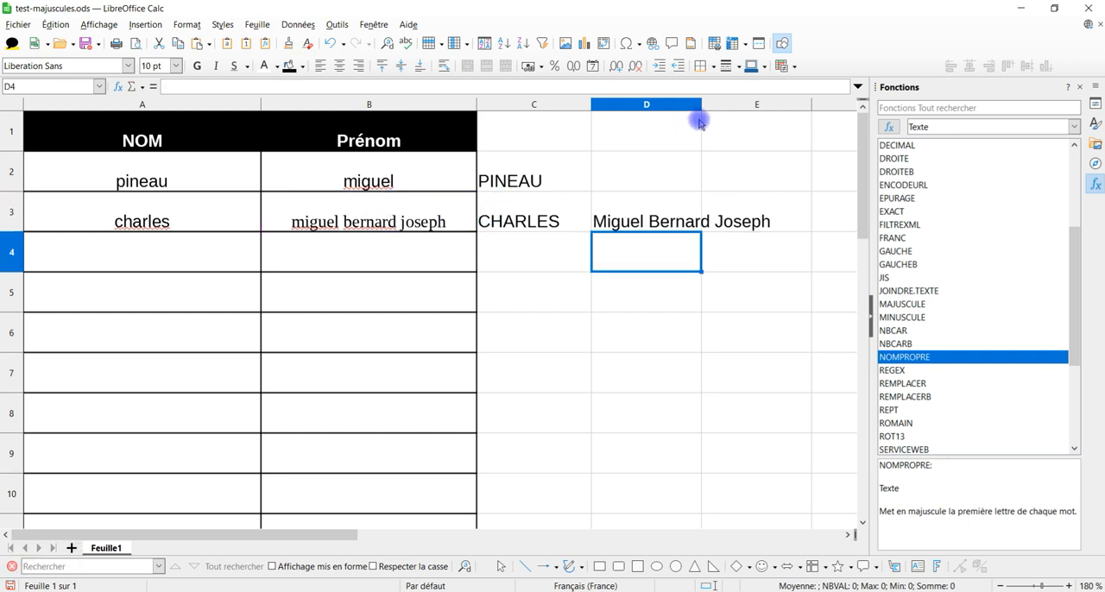
Step: Fit column D to its content and fill the NOMPROPRE formula from D3 up to D2
double_click(701, 104)
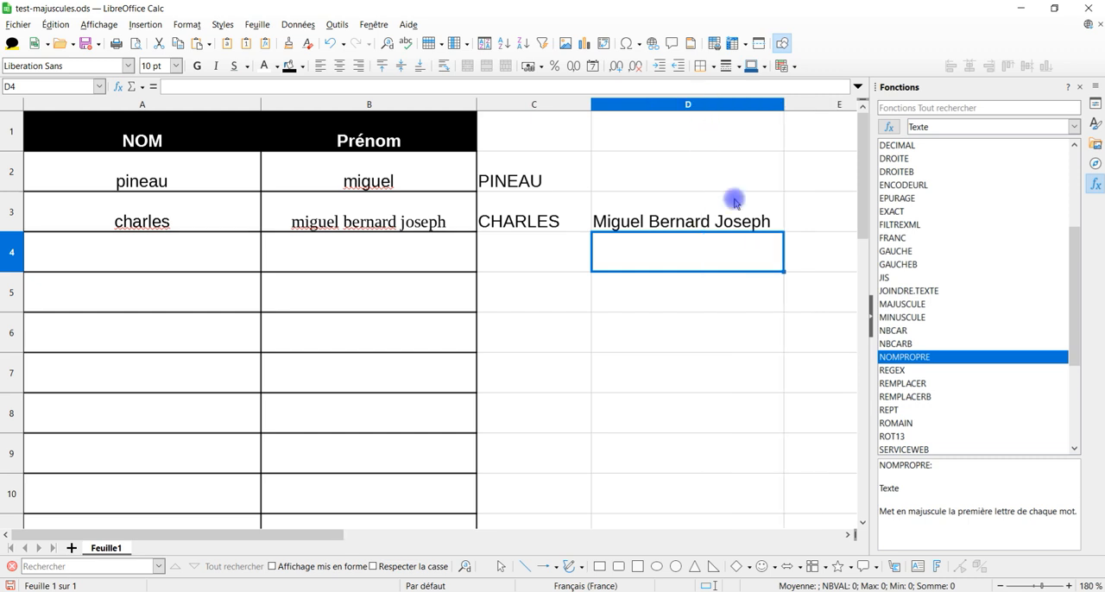
left_click(690, 222)
left_click_drag(783, 226, 768, 180)
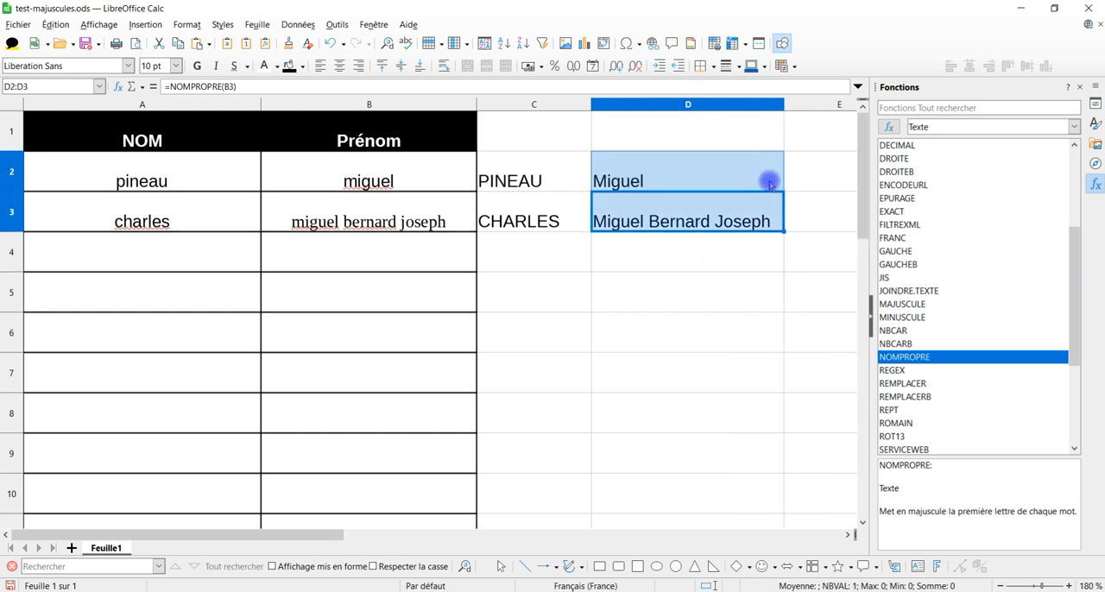
Step: Copy the formula text =NOMPROPRE(B2) from cell D2 and leave cell editing
left_click(572, 176)
left_click(619, 175)
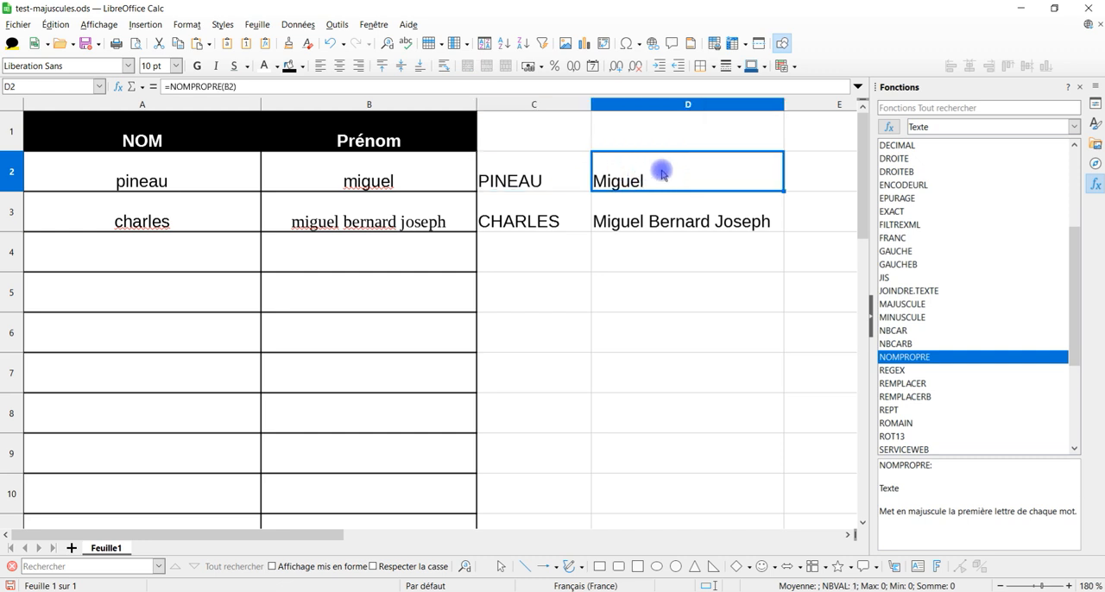
left_click(197, 85)
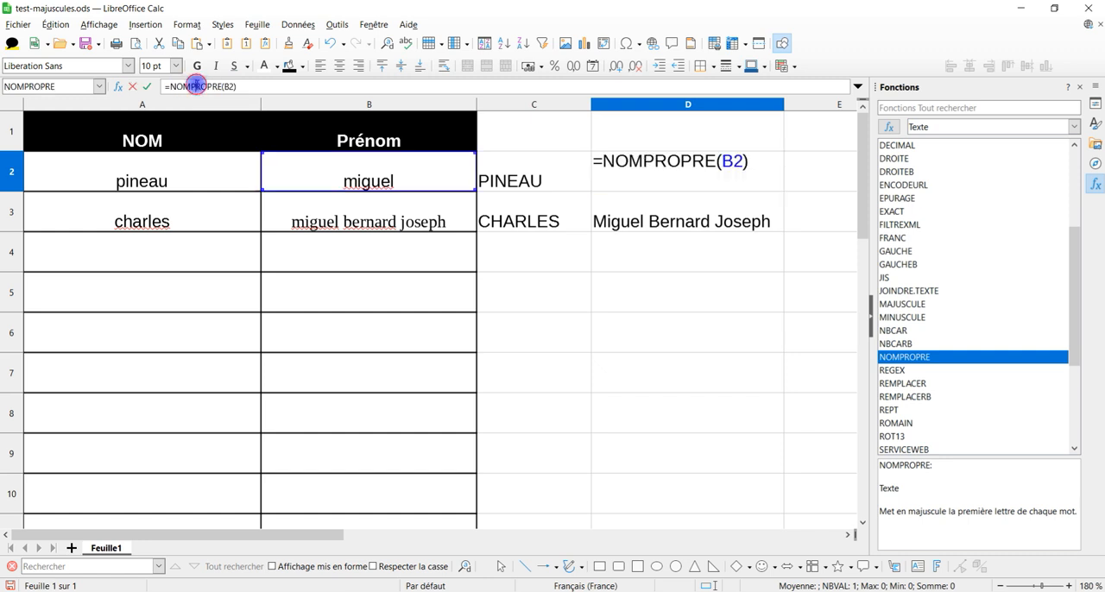
triple_click(204, 85)
key("ctrl+c")
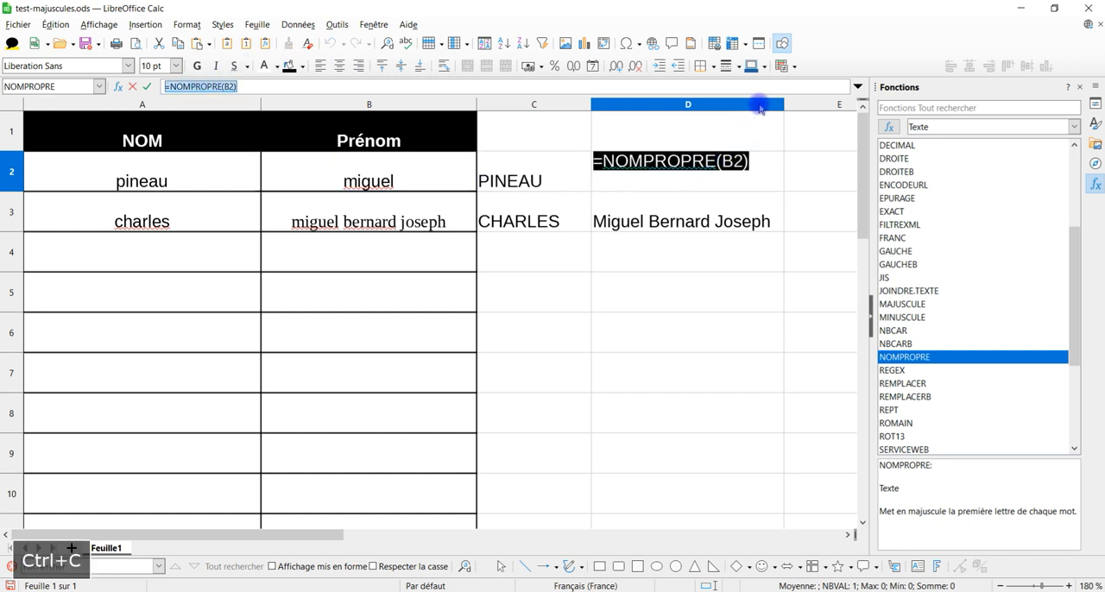
key("Escape")
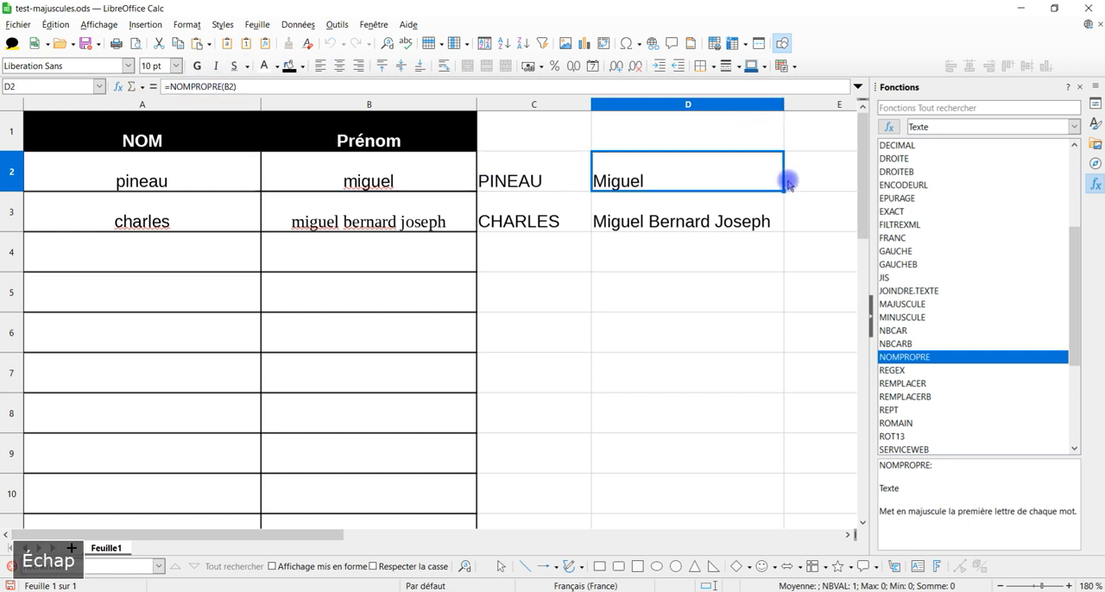
Step: Narrow the NOM and Prénom columns A and B so the neighbouring result columns fit better in view
left_click_drag(247, 533, 141, 549)
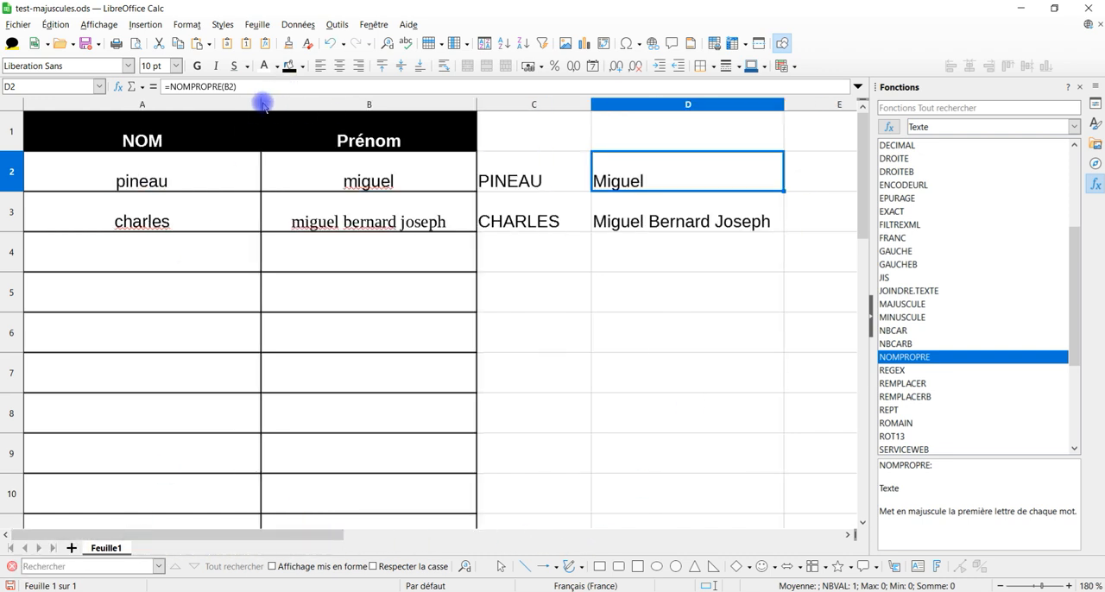
left_click_drag(261, 103, 172, 104)
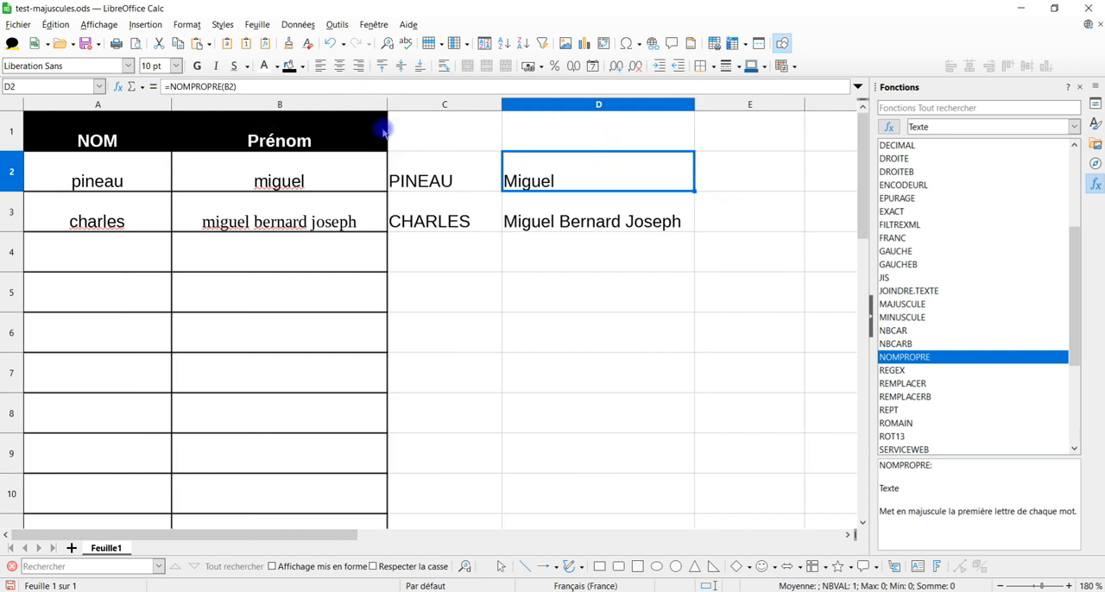
left_click_drag(390, 110, 367, 104)
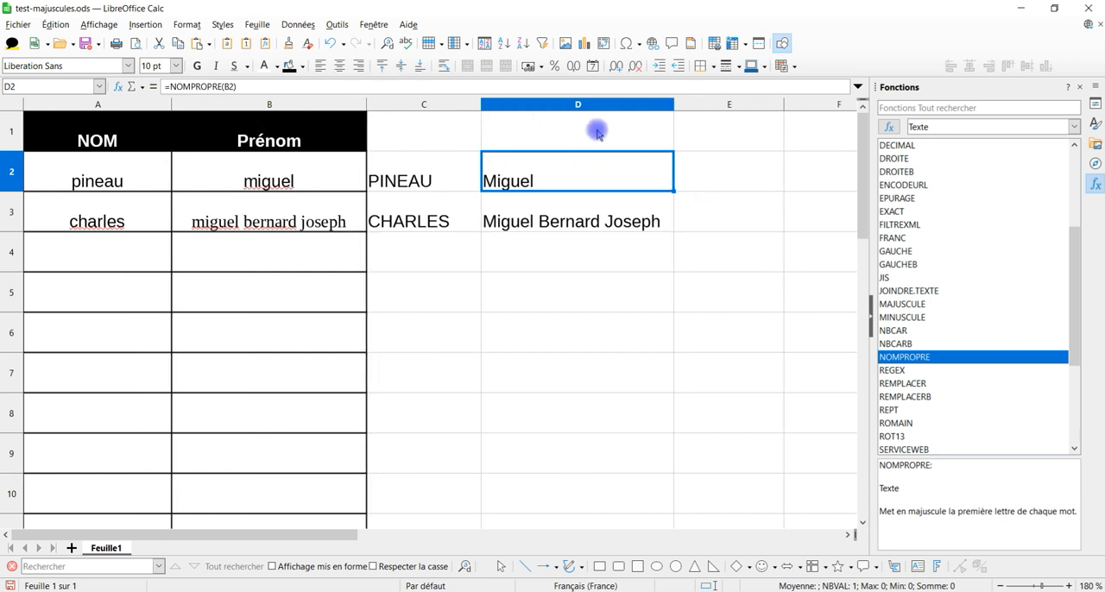
Step: Paste the copied NOMPROPRE formula into cell D1 and replace its B2 argument with CELLULE
left_click(726, 182)
left_click(801, 176)
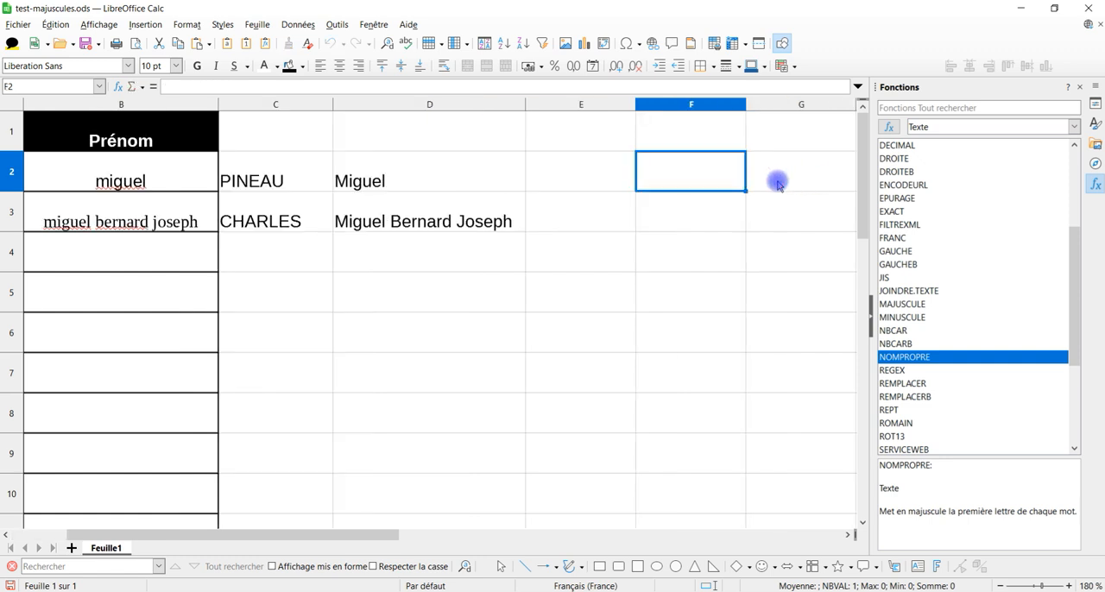
left_click(394, 138)
double_click(439, 124)
key("ctrl+v")
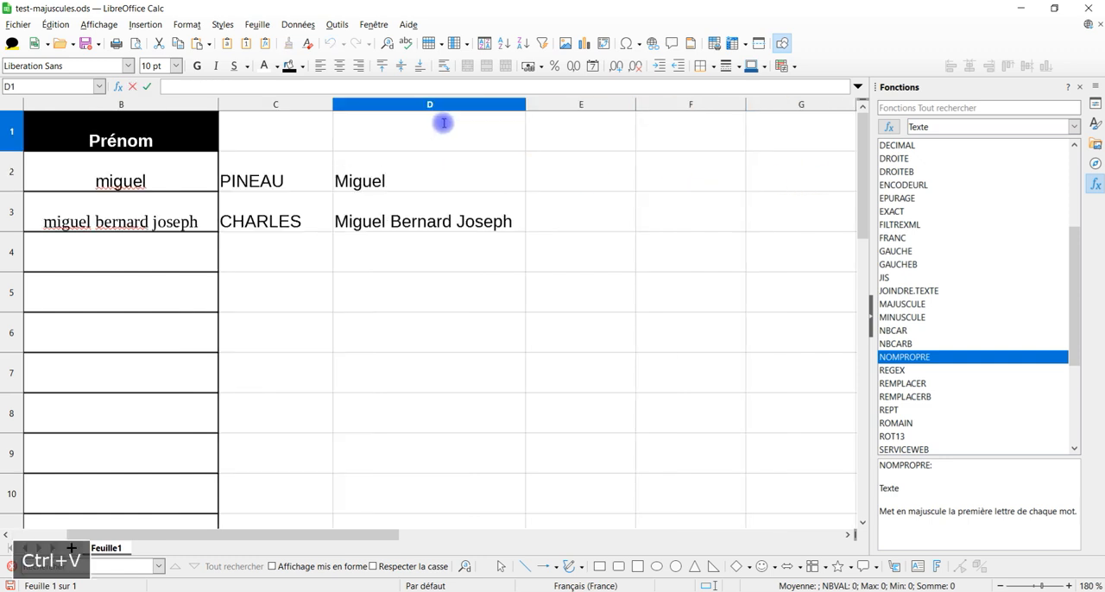
key("Left")
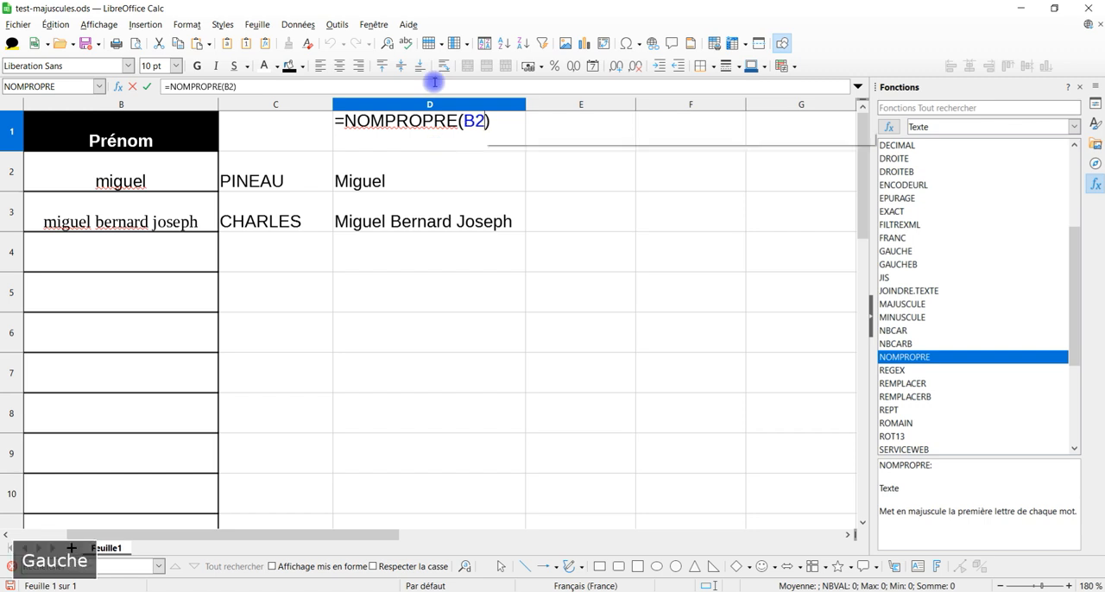
key("shift+Left")
key("shift+Left")
type("cellule")
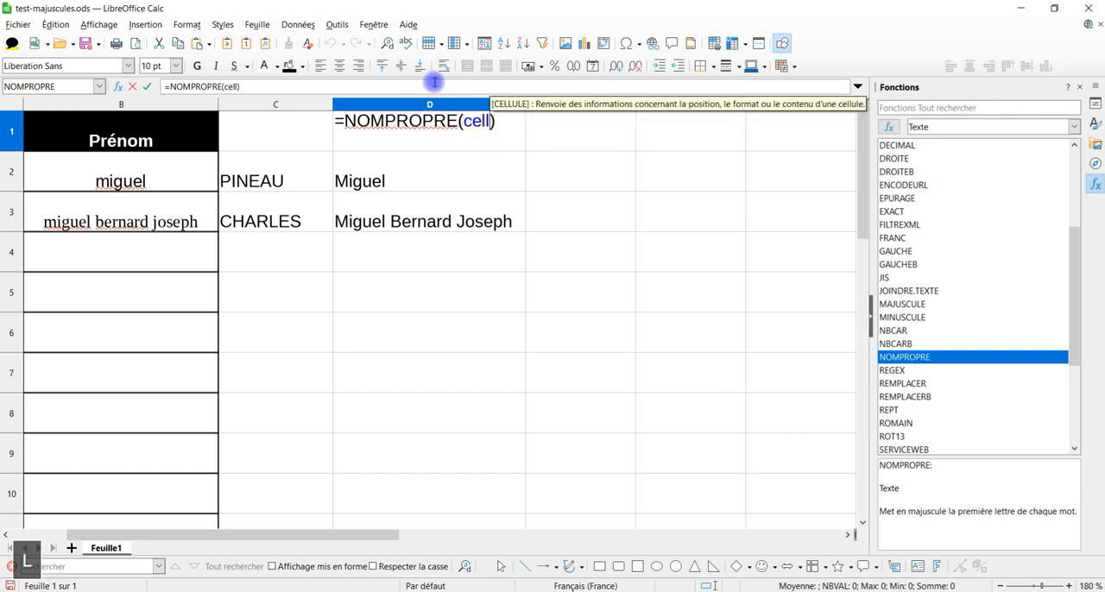
key("Return")
key("Delete")
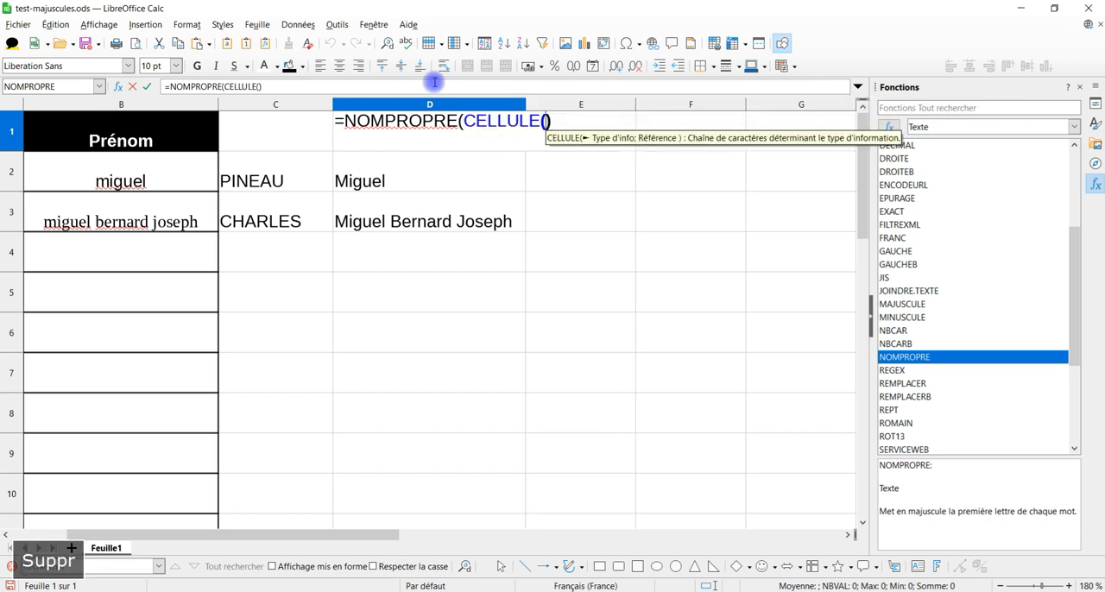
key("BackSpace")
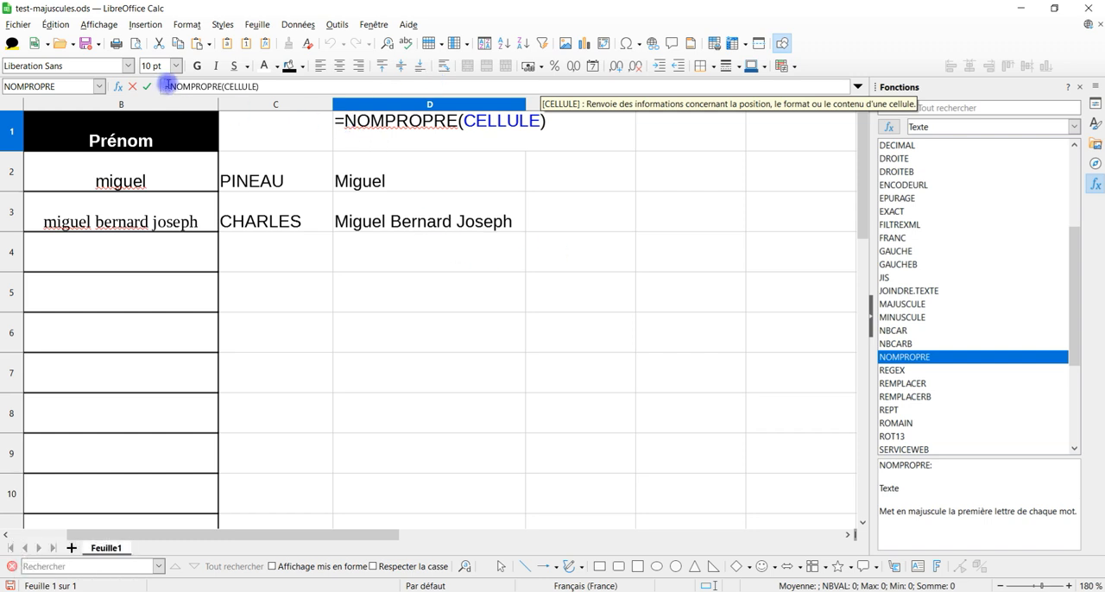
Step: Prefix the formula in D1 with an apostrophe, fit column D to its content and widen column C
left_click(167, 87)
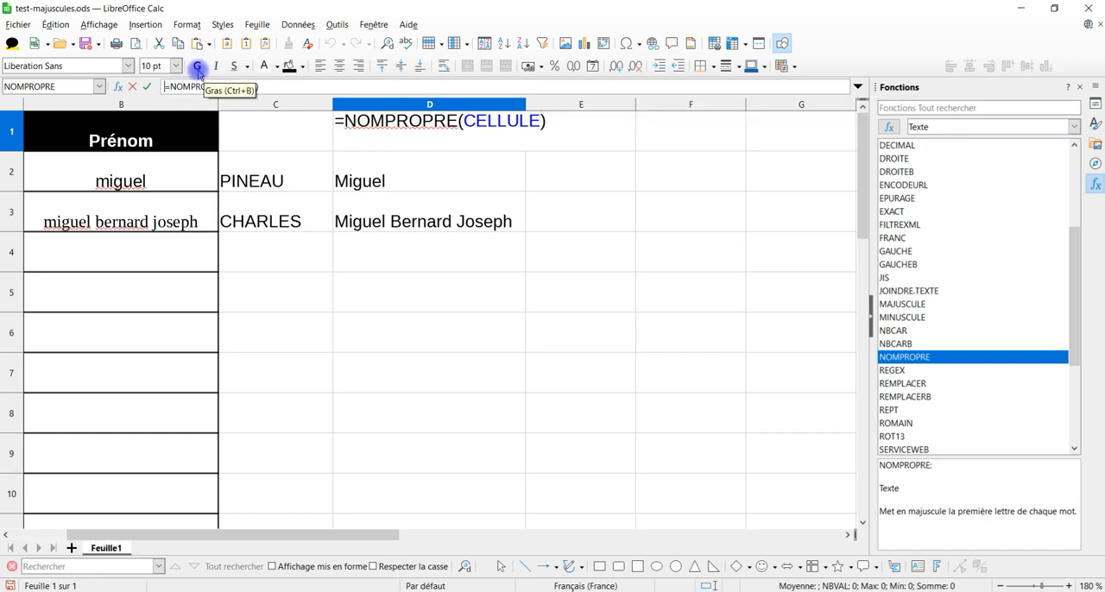
type("'")
key("Return")
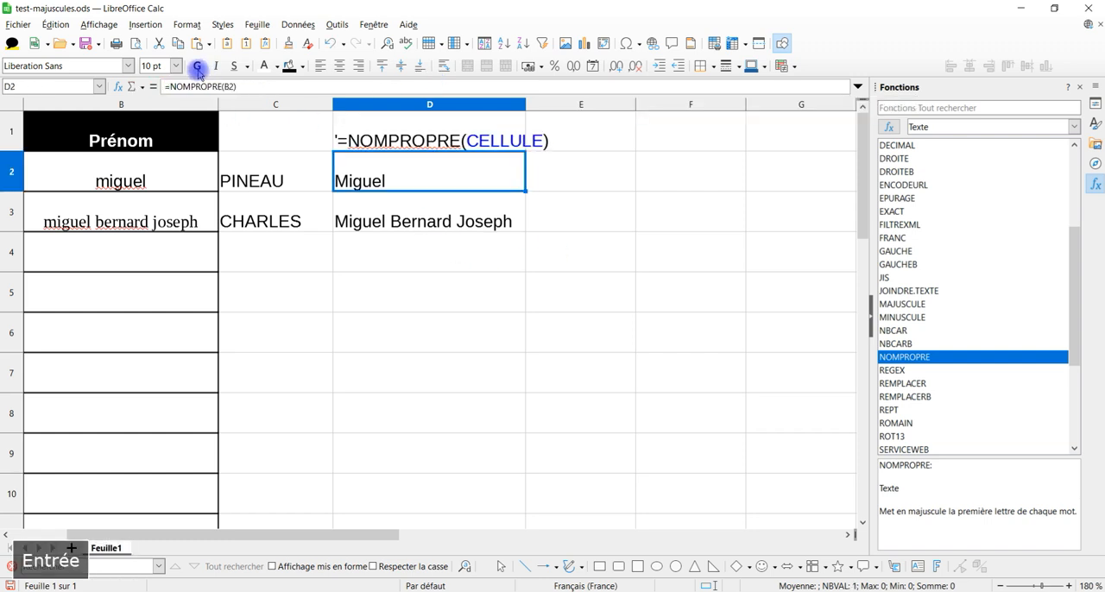
double_click(525, 101)
left_click_drag(332, 104, 380, 105)
Step: Copy the formula text =MAJUSCULE(A2) from cell C2 and leave cell editing
left_click(298, 177)
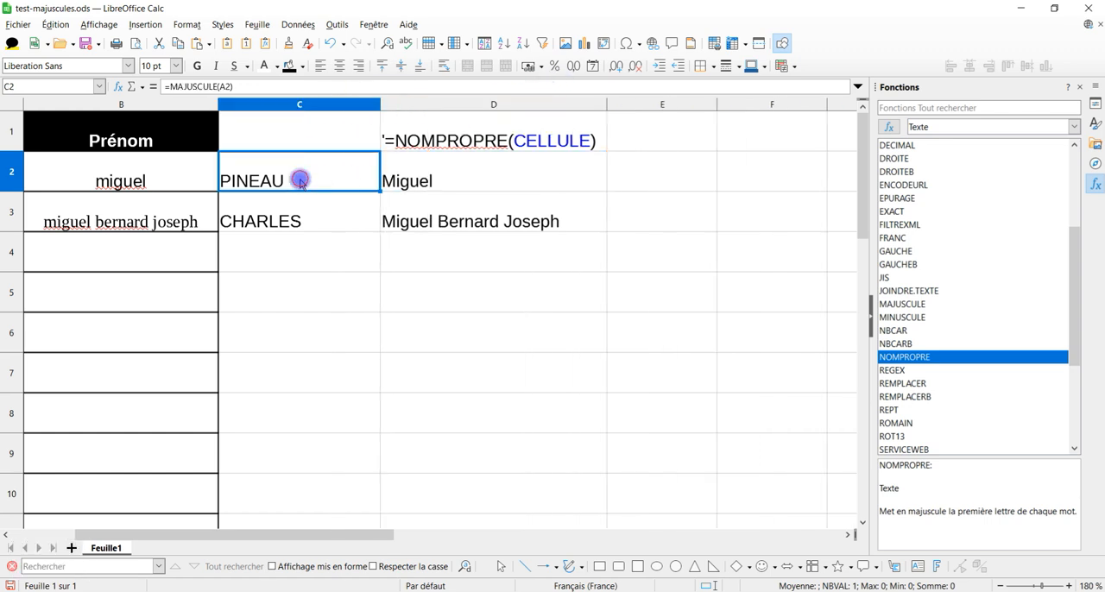
triple_click(183, 91)
key("ctrl+c")
key("Return")
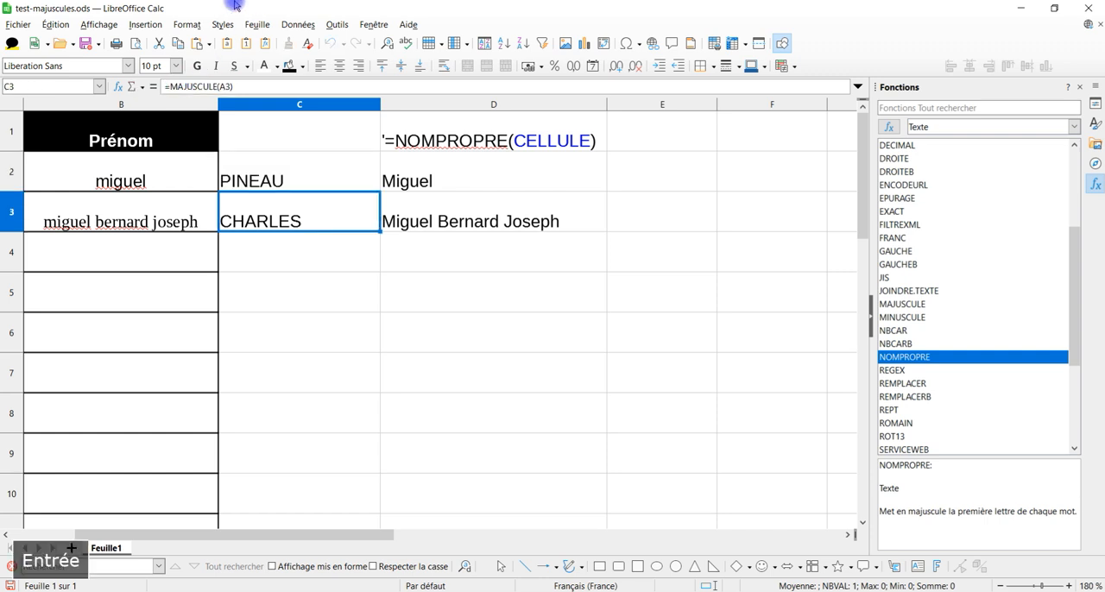
Step: Enter '=MAJUSCULE(cellule) as text in cell C1 from the copied formula, replacing the A2 reference with cellule
left_click(277, 122)
left_click(230, 86)
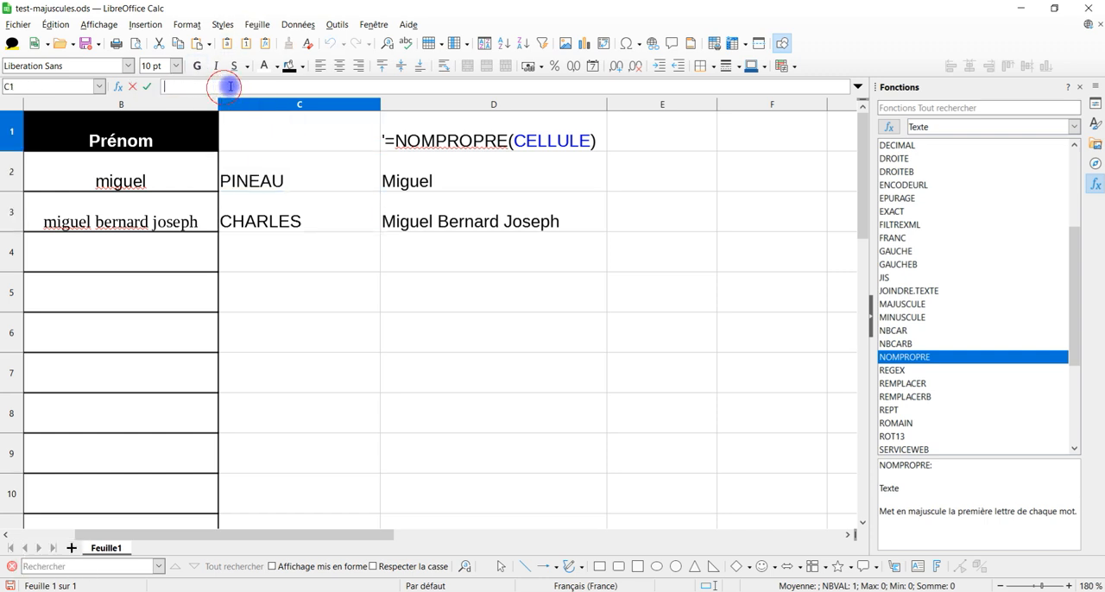
type("'")
key("ctrl+v")
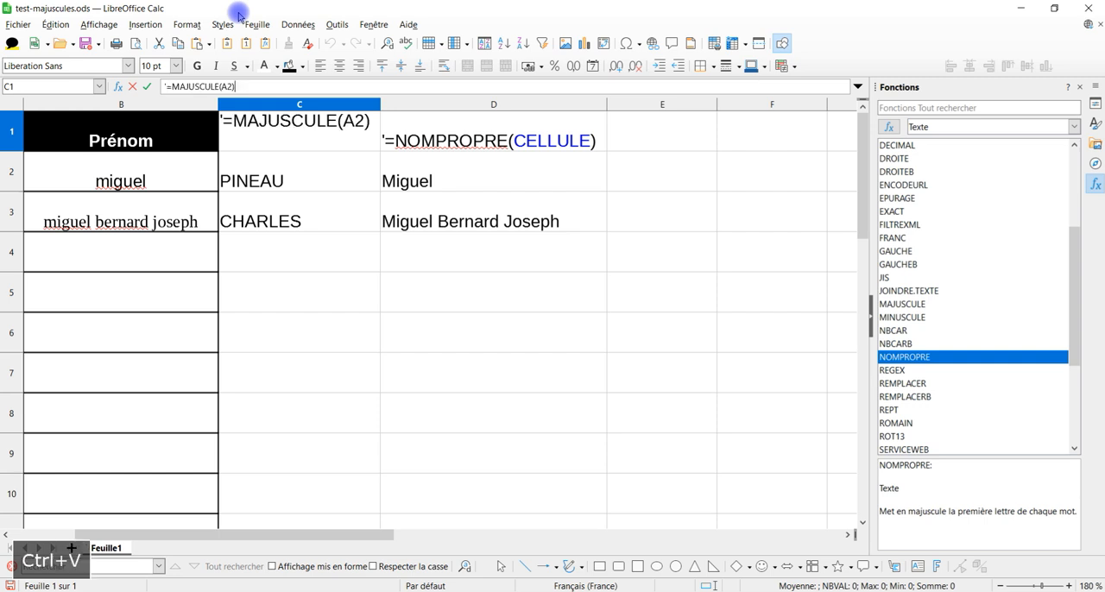
key("Left")
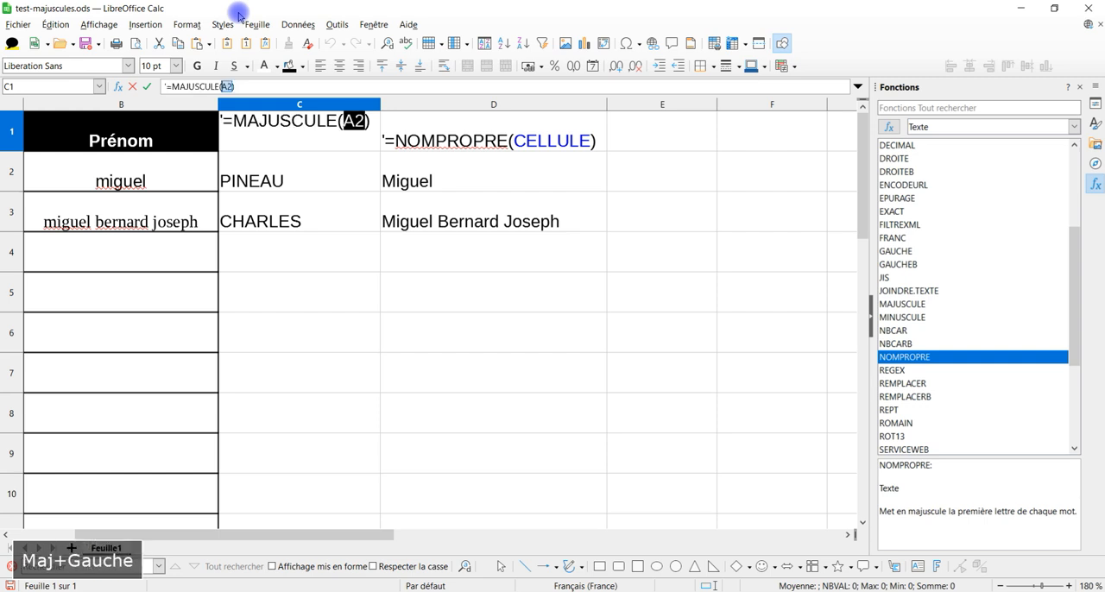
type("cu")
key("BackSpace")
type("ellule")
key("Return")
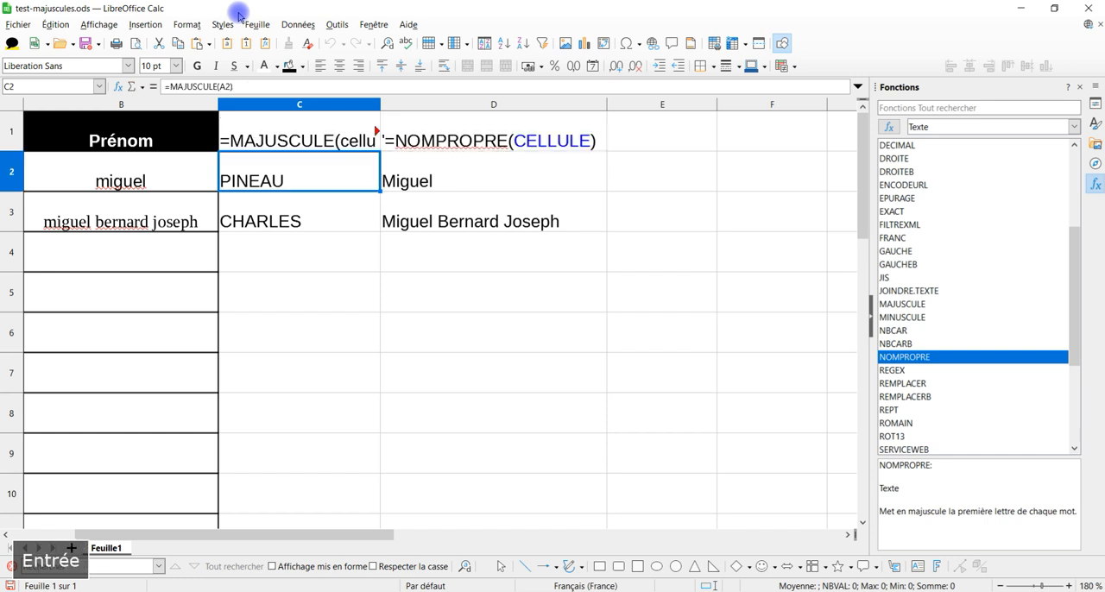
Step: Fit columns C and D to the width of their content and clear the column selection
left_click(354, 104)
left_click_drag(418, 115, 601, 109)
double_click(608, 105)
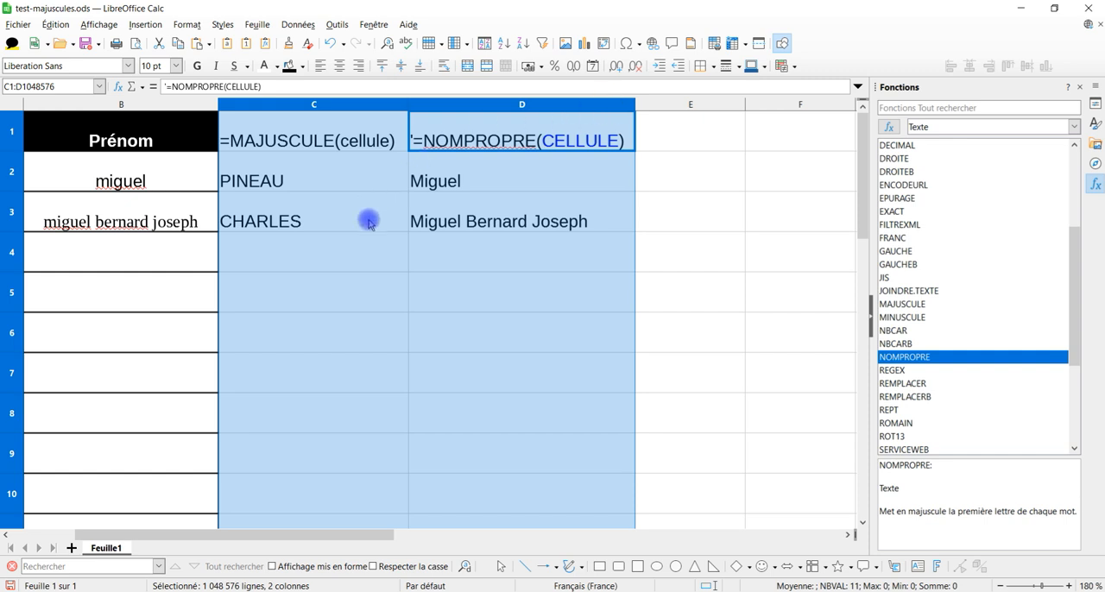
left_click(348, 264)
Step: Centre the contents of columns C and D horizontally and widen column C slightly
left_click_drag(207, 531, 64, 535)
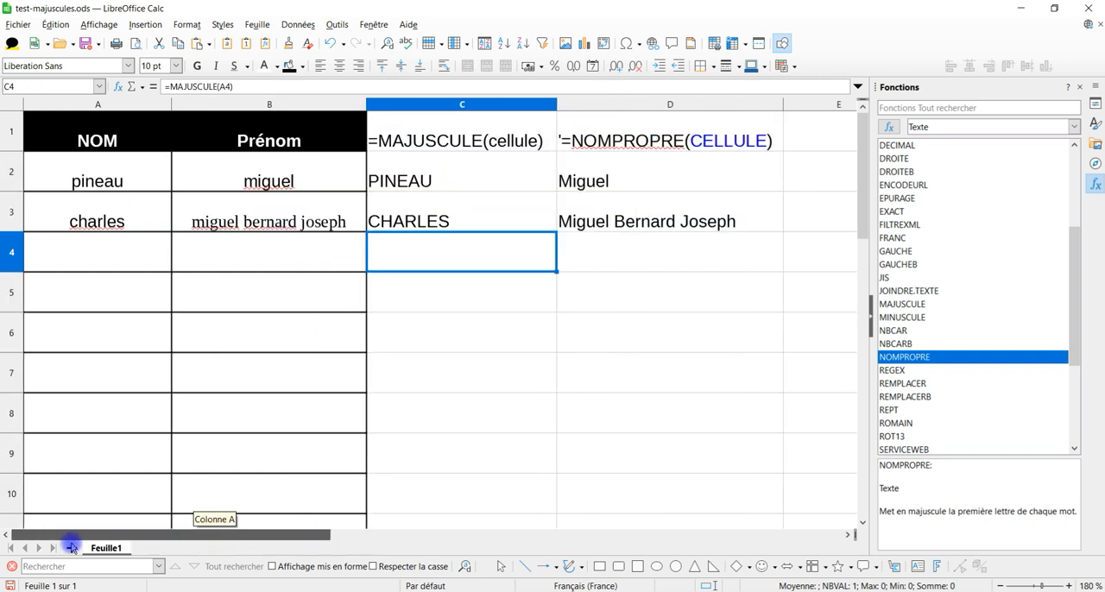
left_click_drag(413, 107, 606, 118)
key("ctrl+e")
left_click(456, 275)
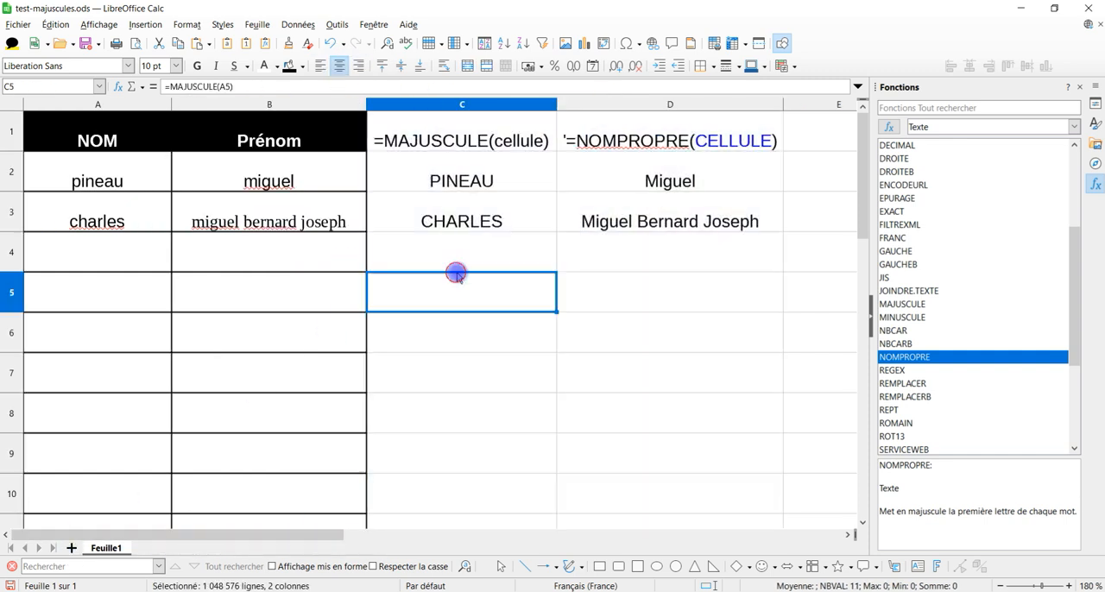
left_click_drag(556, 104, 582, 103)
Step: Compare how the formula labels in cells C1 and D1 are written
left_click(417, 157)
left_click(420, 140)
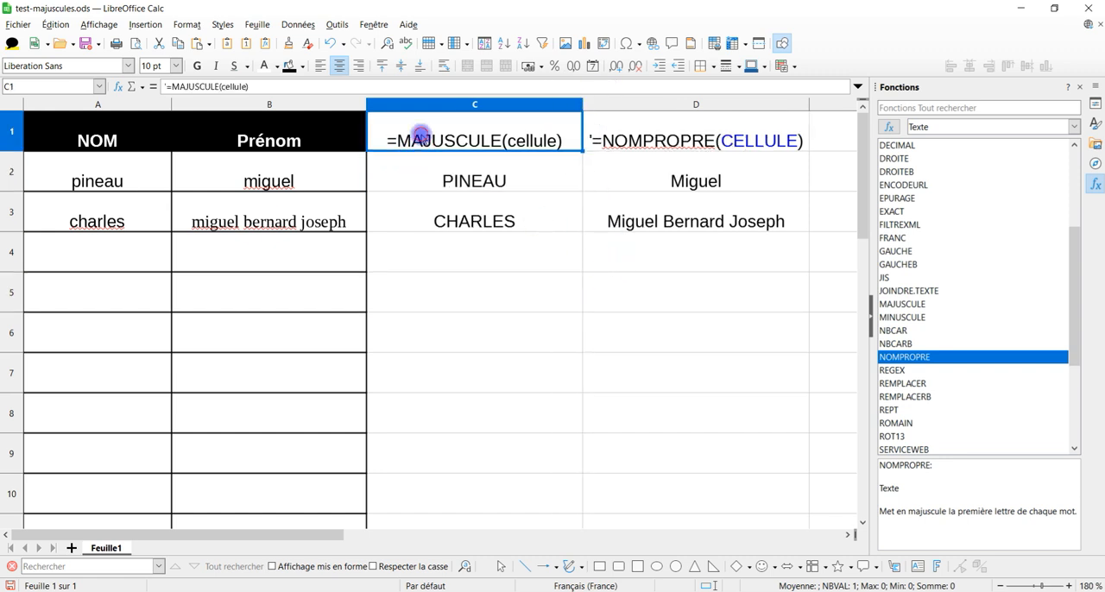
left_click(604, 141)
left_click(615, 276)
left_click(416, 136)
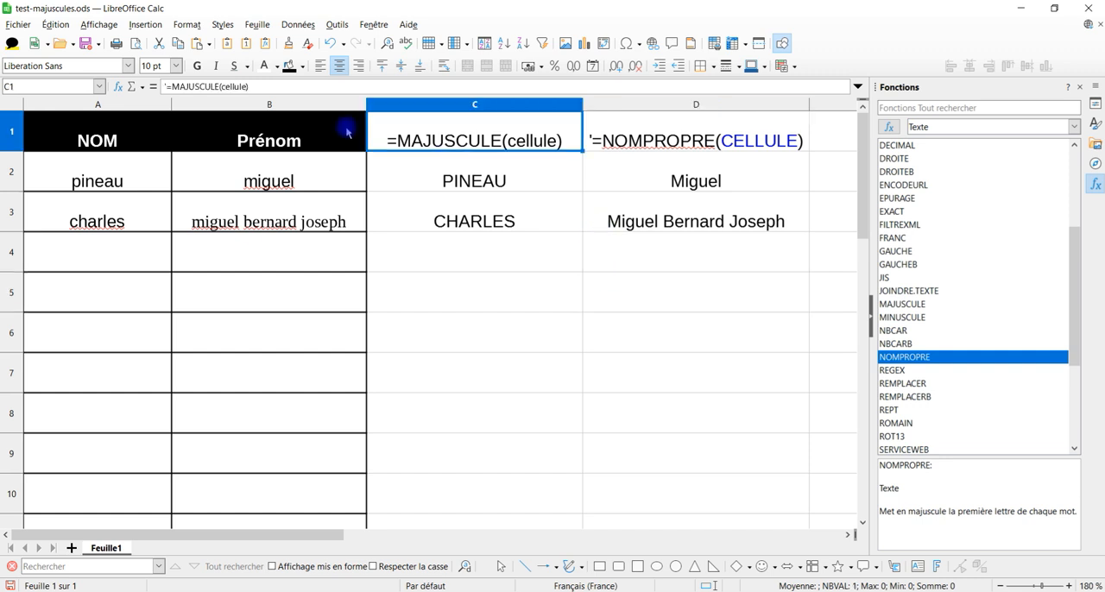
left_click(448, 317)
left_click(620, 124)
left_click(561, 333)
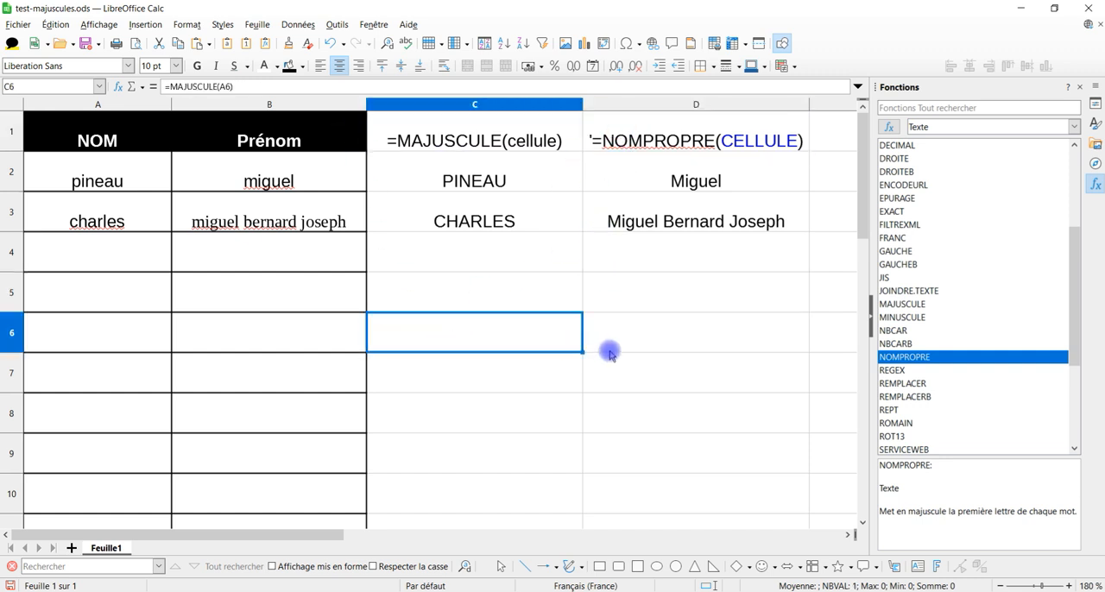
Step: Copy D1 into C1, change its function name to MAJUSCULE, and widen column C to fit the label
left_click(675, 144)
key("ctrl+c")
left_click(371, 140)
key("ctrl+v")
double_click(449, 130)
type("MAJUSCULE")
key("Return")
left_click_drag(582, 105, 676, 211)
left_click(627, 268)
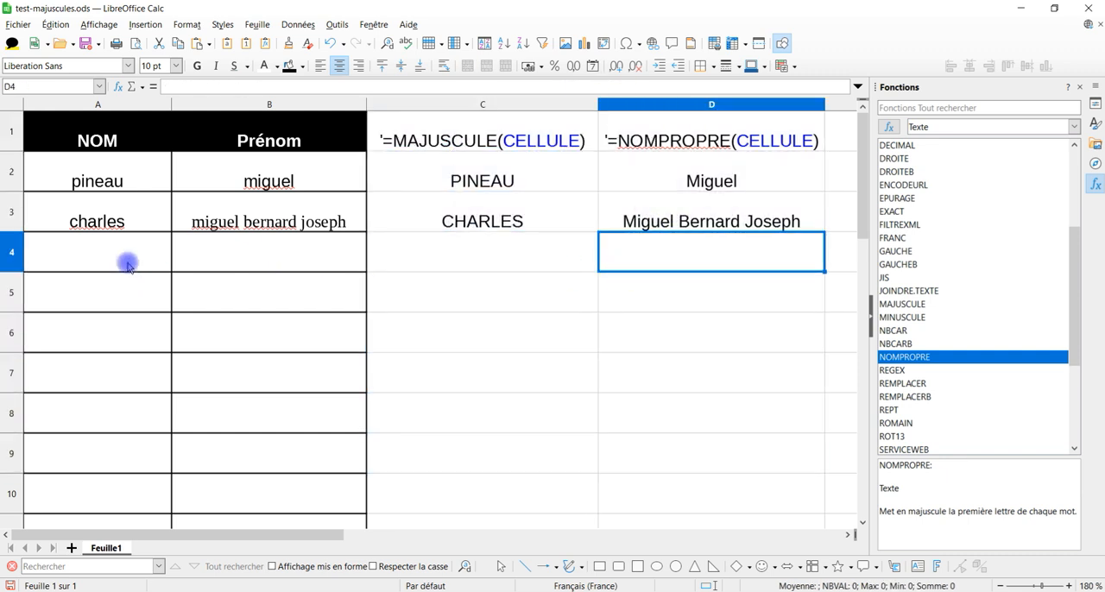
Step: Switch to the YouTube Studio comment in the browser and copy the hyphenated lowercase first name
left_click(123, 252)
left_click(147, 588)
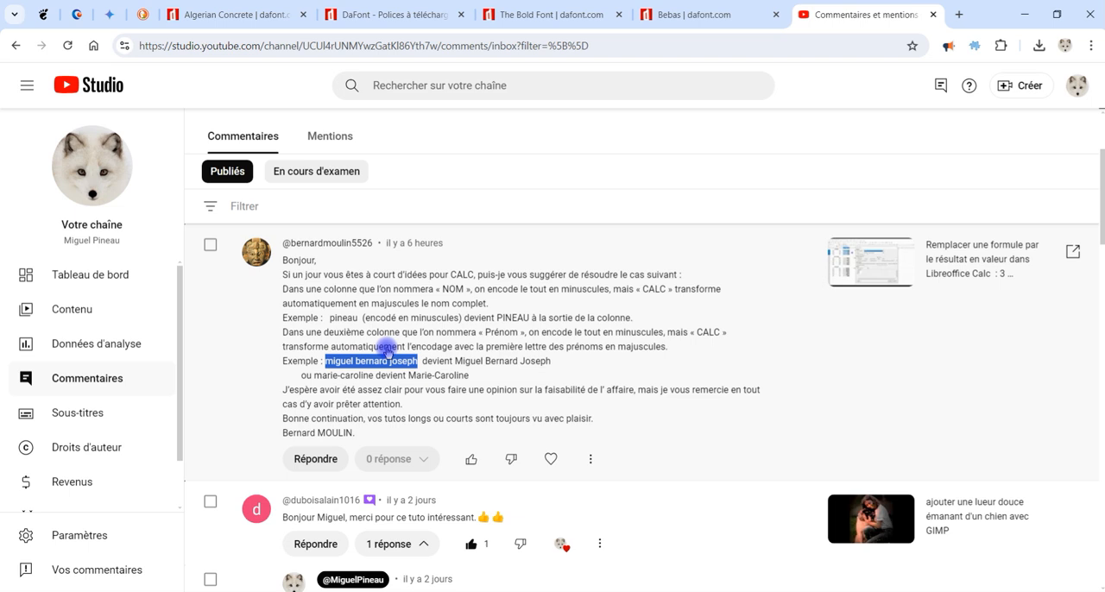
left_click_drag(314, 377, 378, 381)
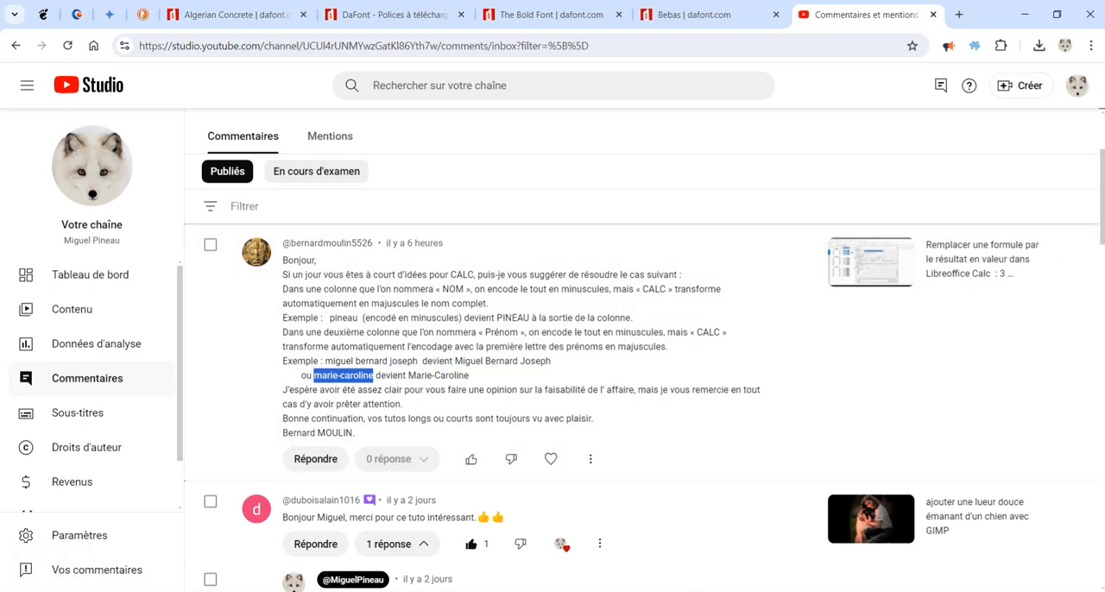
Step: Return to LibreOffice Calc and paste the copied hyphenated first name into cells B4 and B5
left_click(782, 590)
key("Tab")
key("ctrl+v")
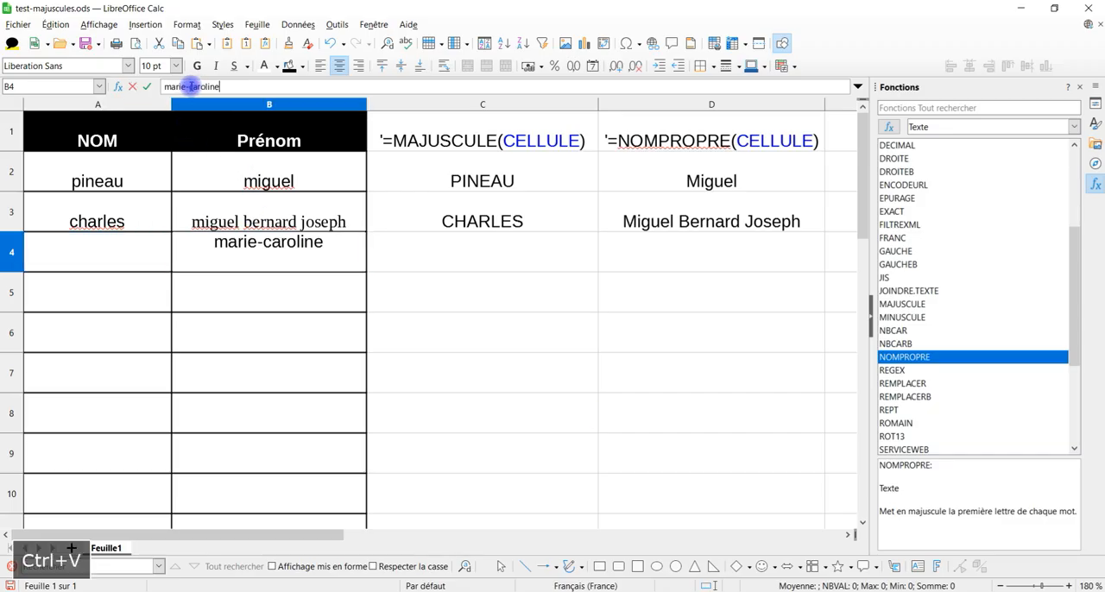
key("Return")
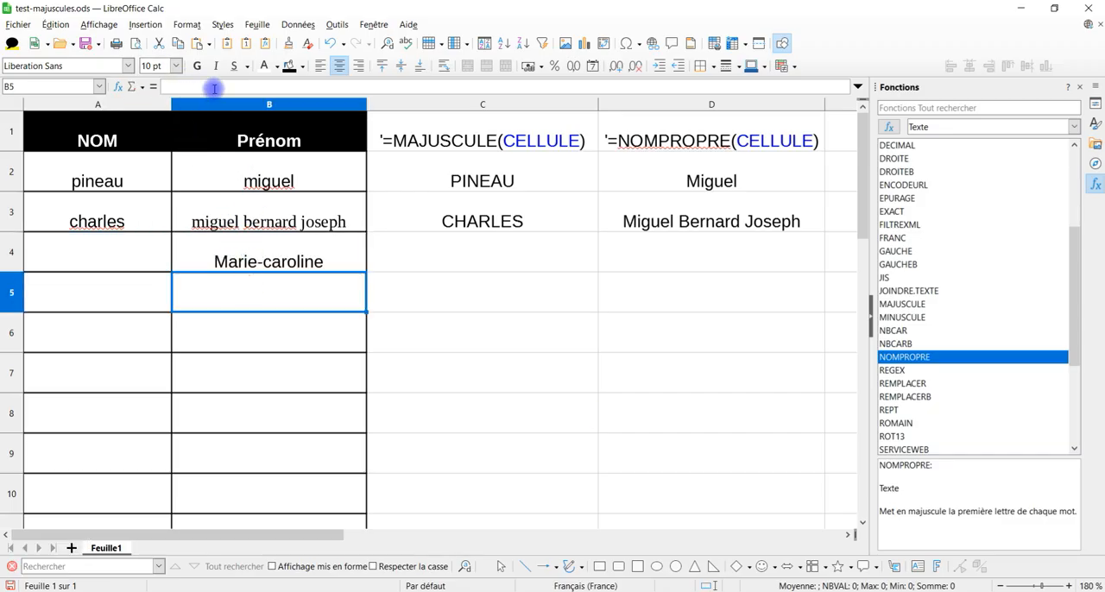
key("ctrl+v")
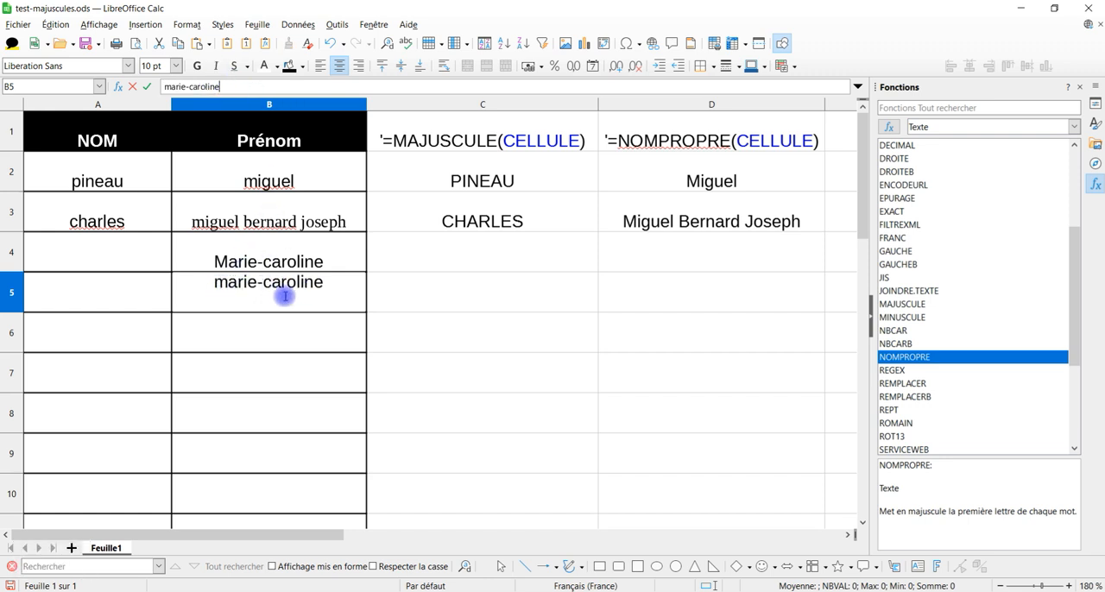
key("Return")
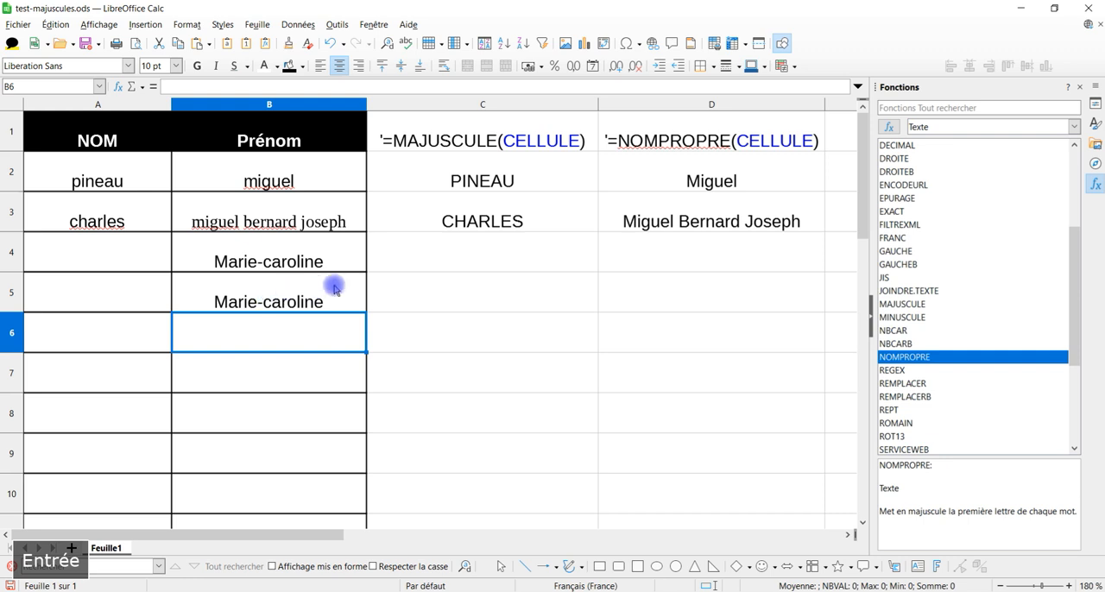
Step: Fill the MAJUSCULE and NOMPROPRE formulas from C3:D3 down to row 5
left_click_drag(538, 227, 720, 227)
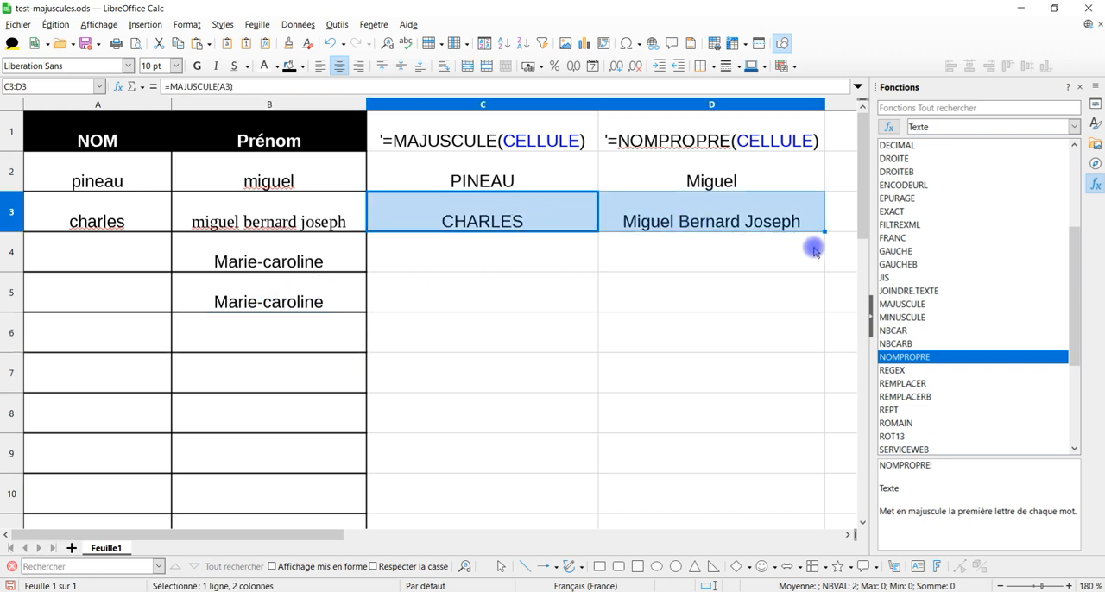
left_click_drag(824, 231, 789, 317)
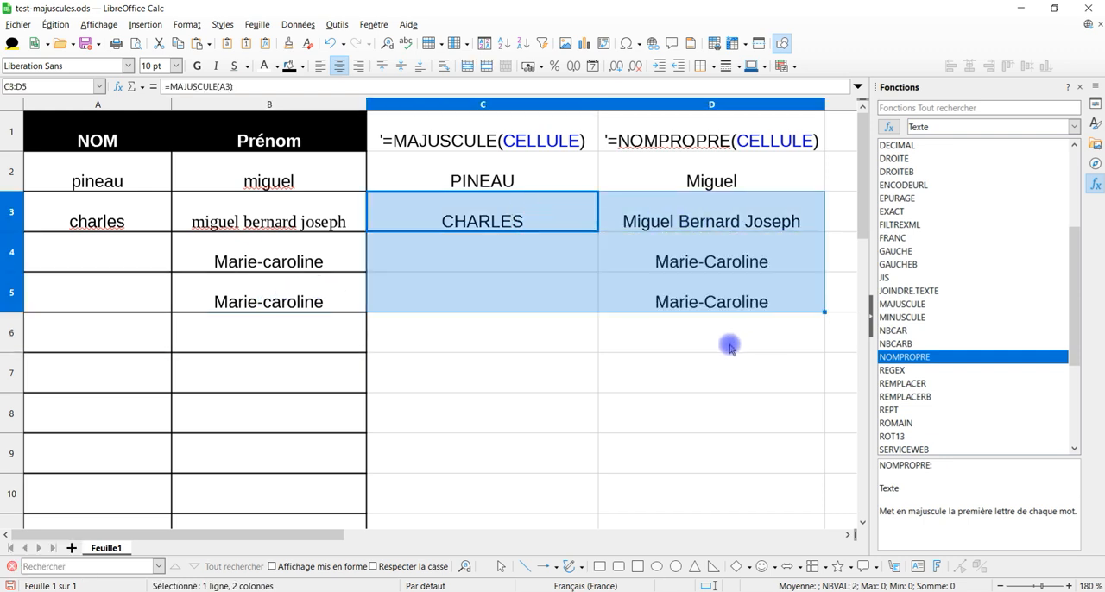
left_click(710, 302)
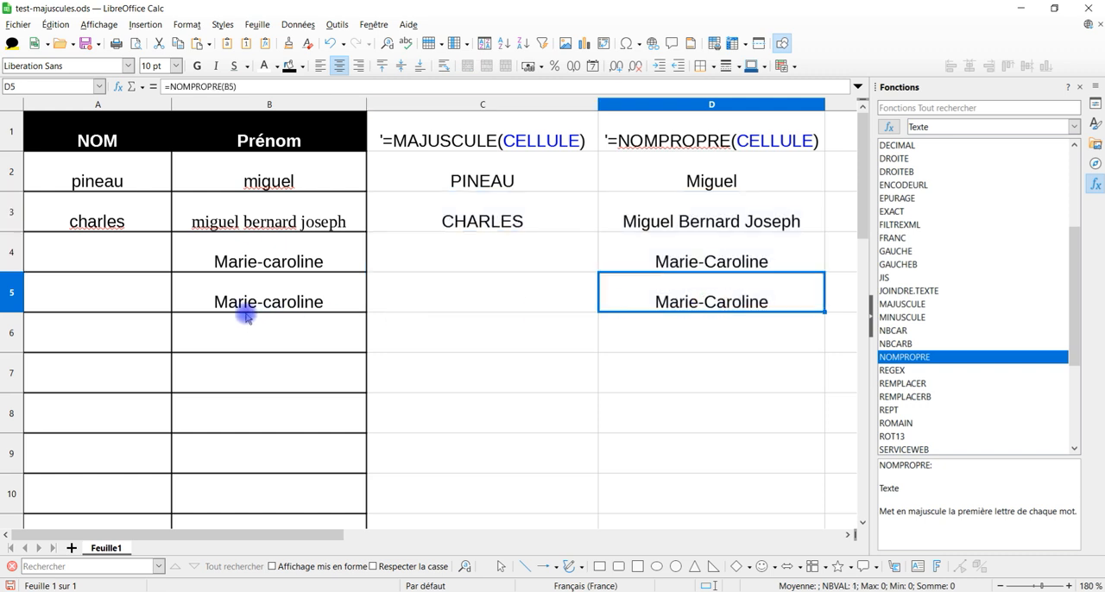
Step: Review the automatic capitalization settings in the AutoCorrection options, then close the dialog without changing them
left_click(336, 24)
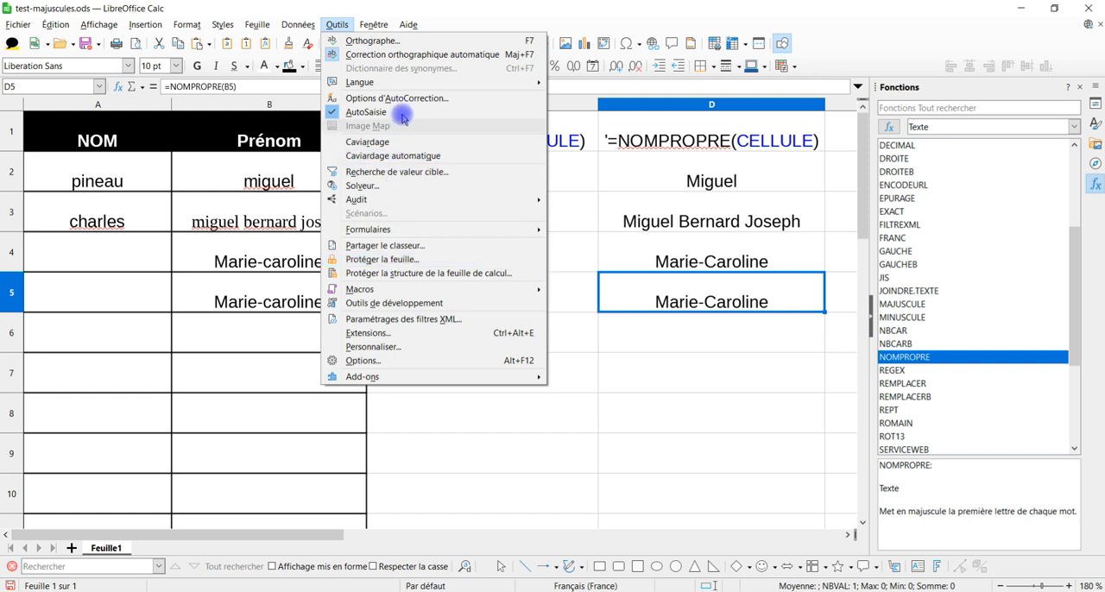
left_click(408, 102)
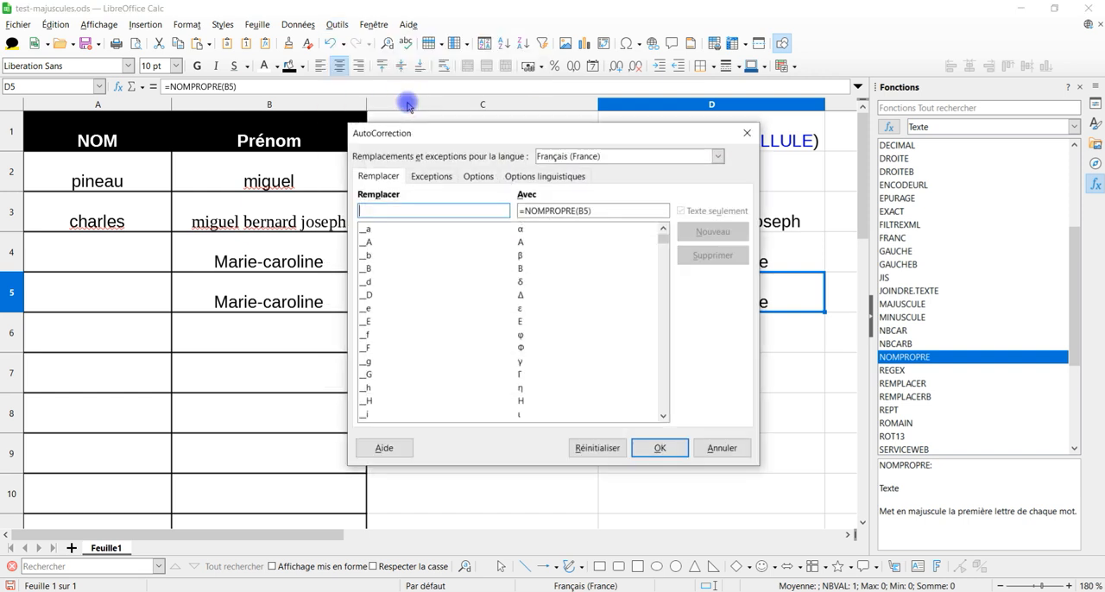
left_click(431, 176)
left_click(479, 177)
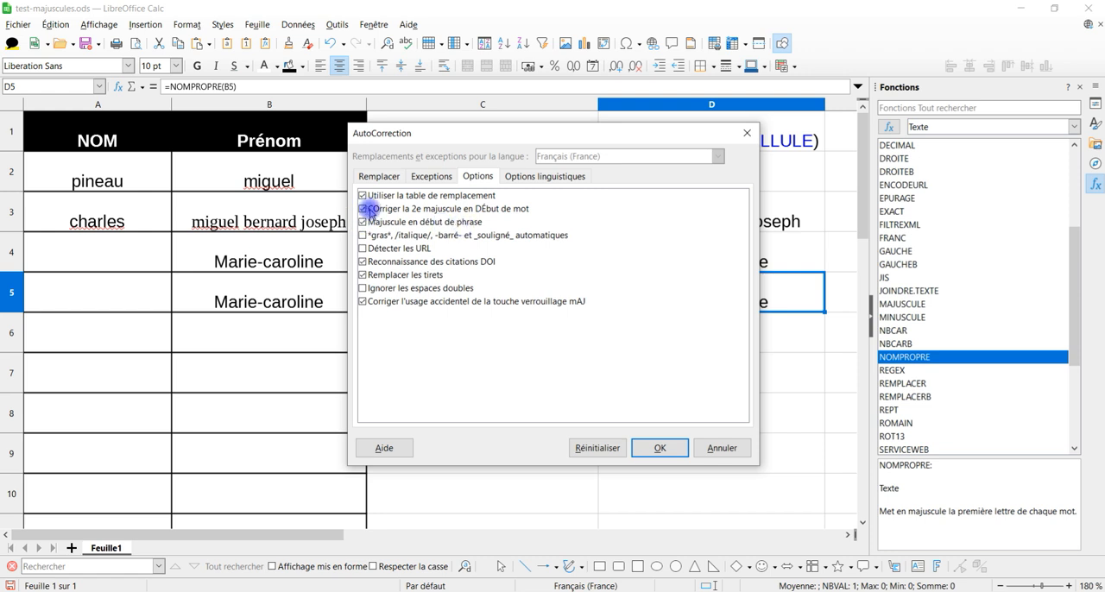
left_click(721, 447)
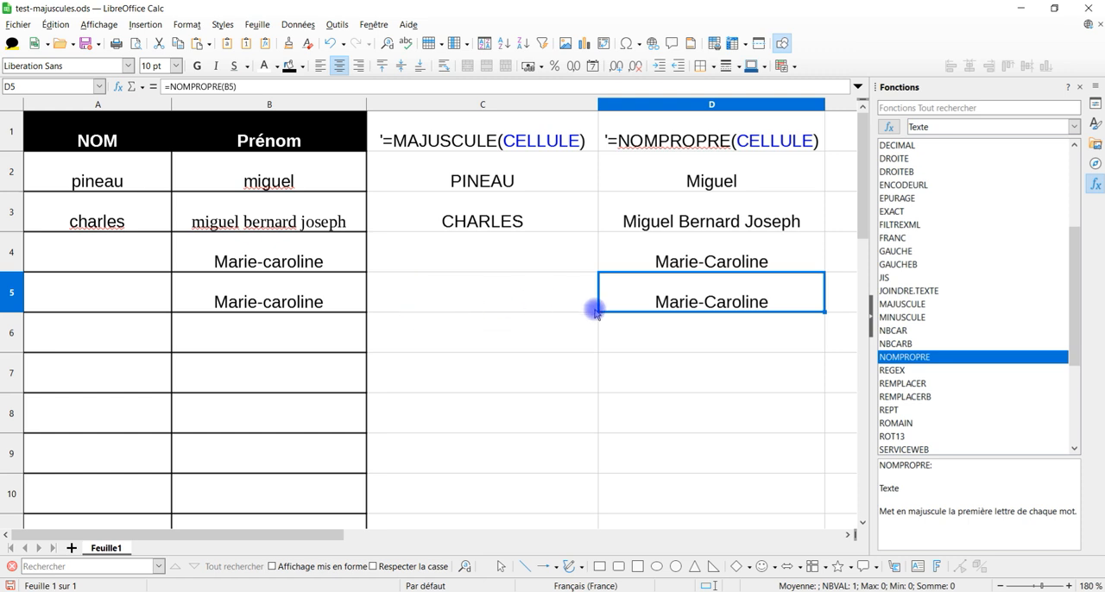
Step: Enter an uppercase last name in A4 and a lowercase last name in A5
left_click(94, 256)
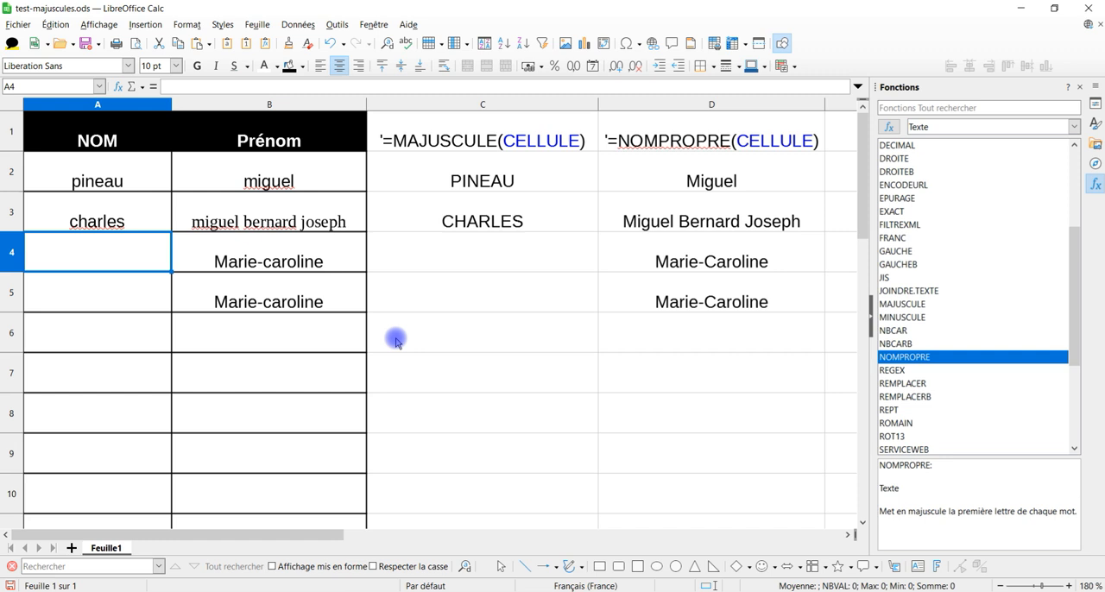
type("PIERR")
key("BackSpace")
key("BackSpace")
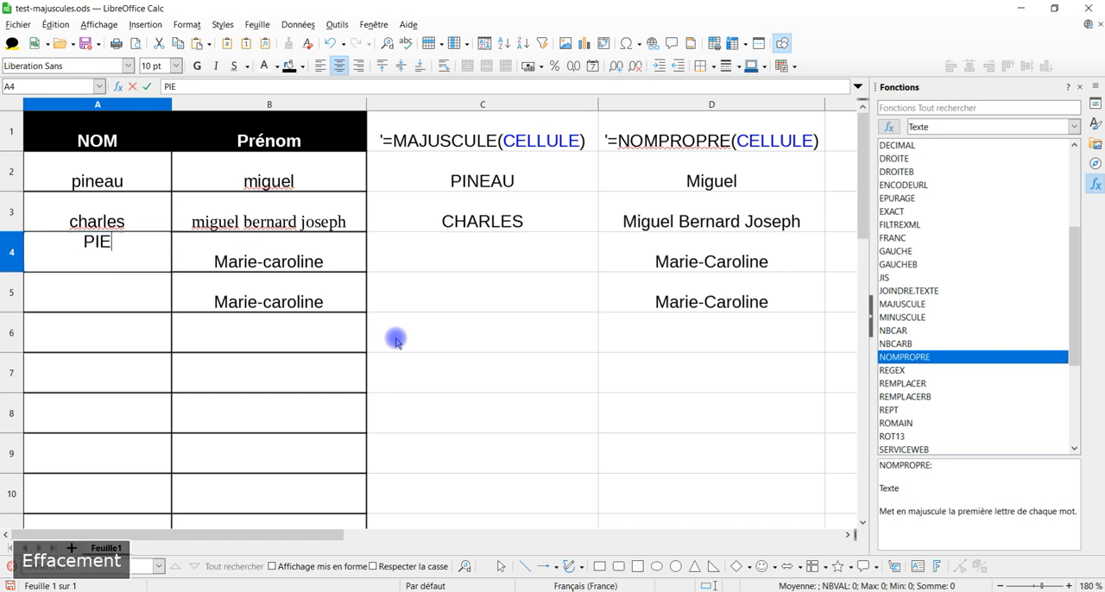
type("IERRE")
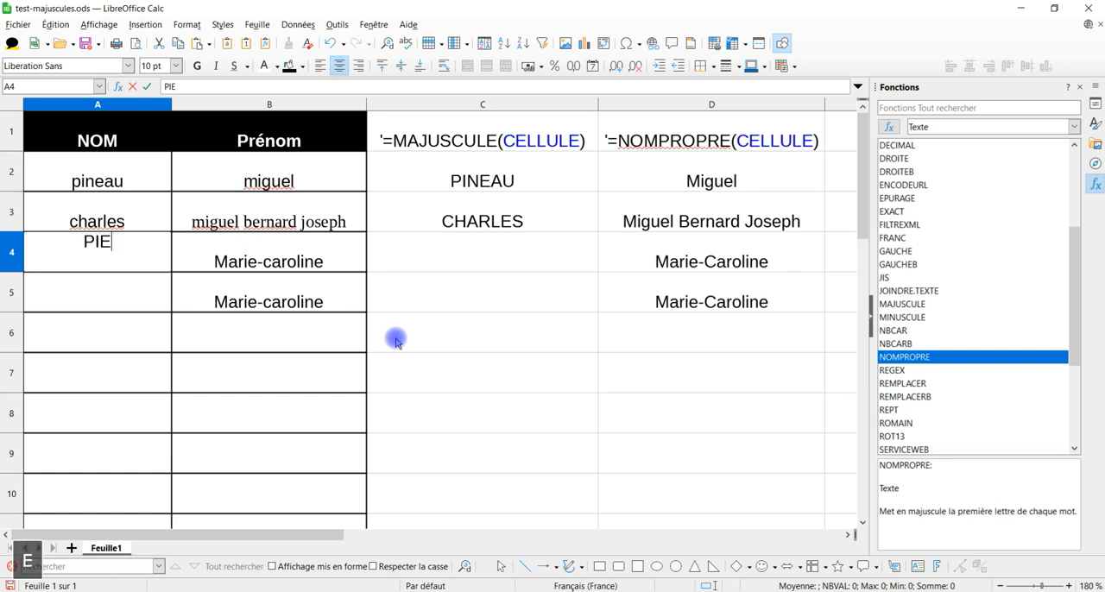
key("Return")
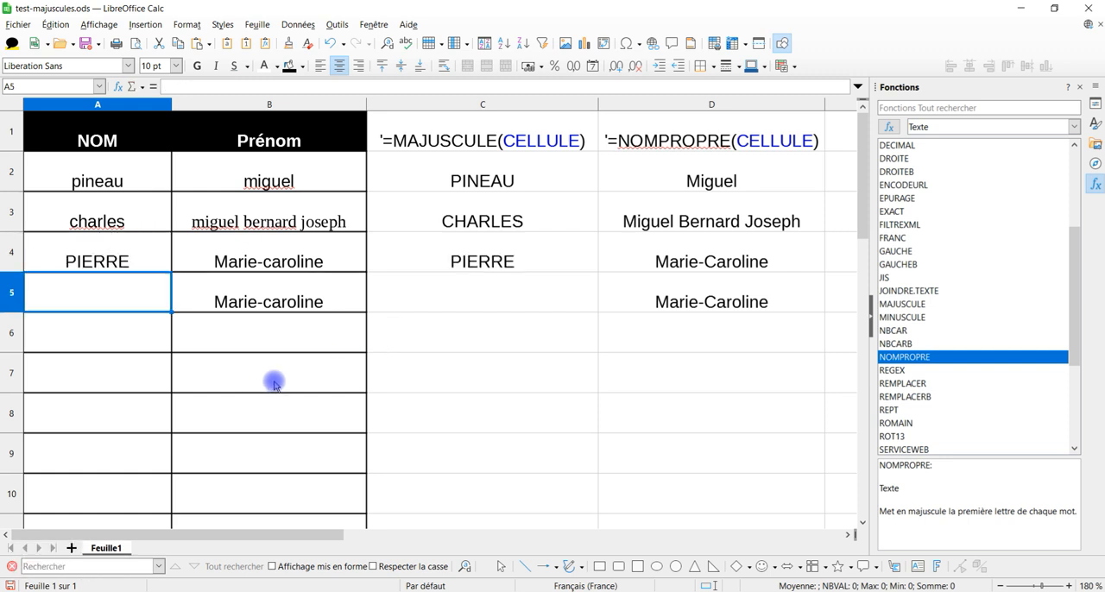
key("Caps_Lock")
type("maxime")
key("Return")
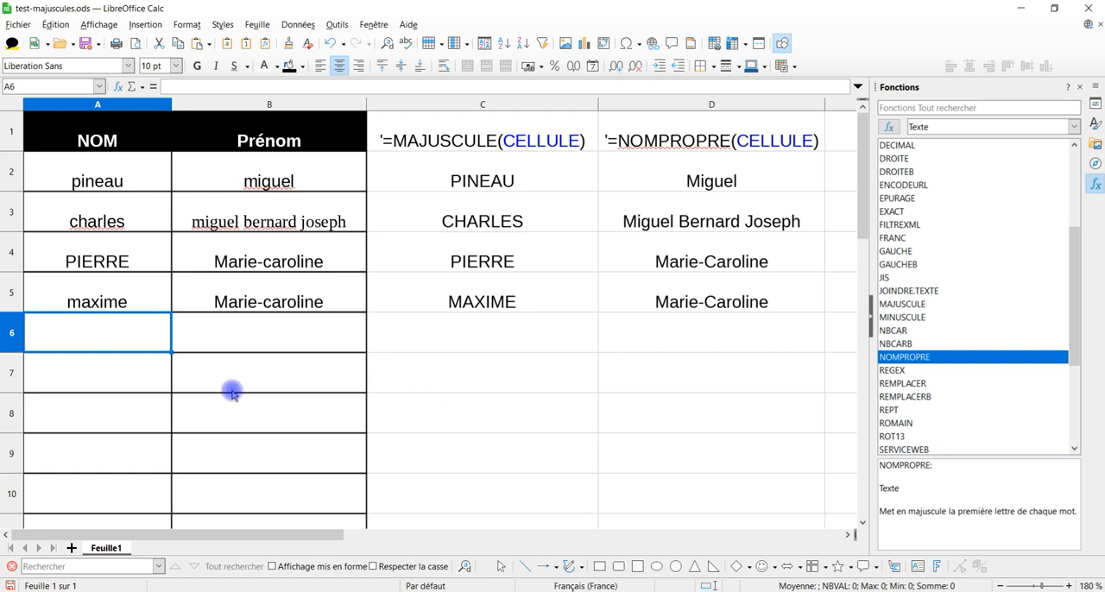
Step: Examine the MAJUSCULE results in C2:C5 and the NOMPROPRE results in D2:D5
left_click(145, 377)
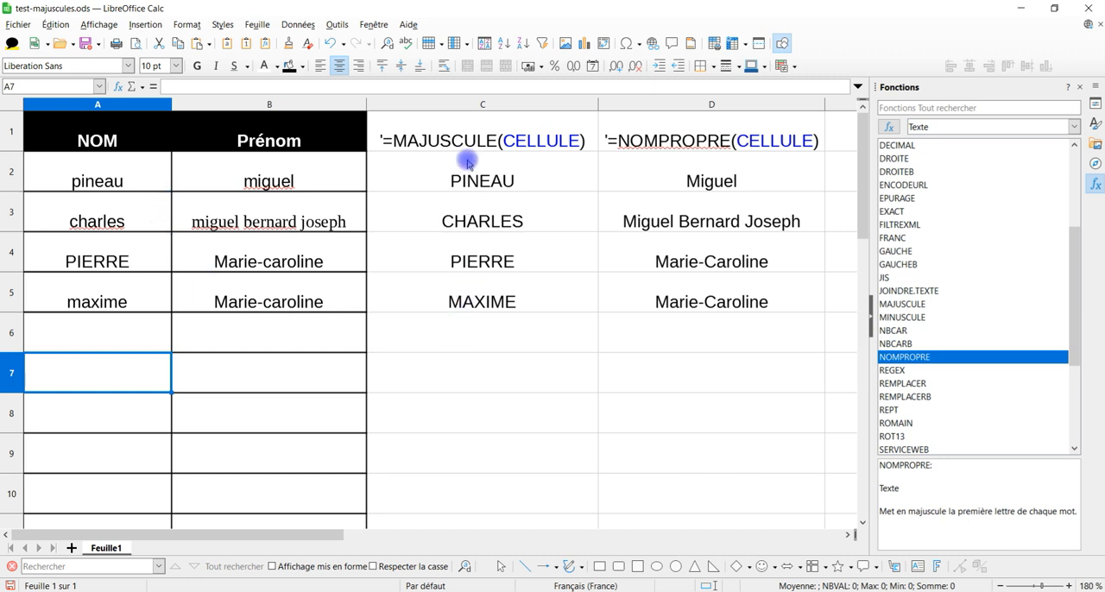
left_click_drag(429, 181, 434, 291)
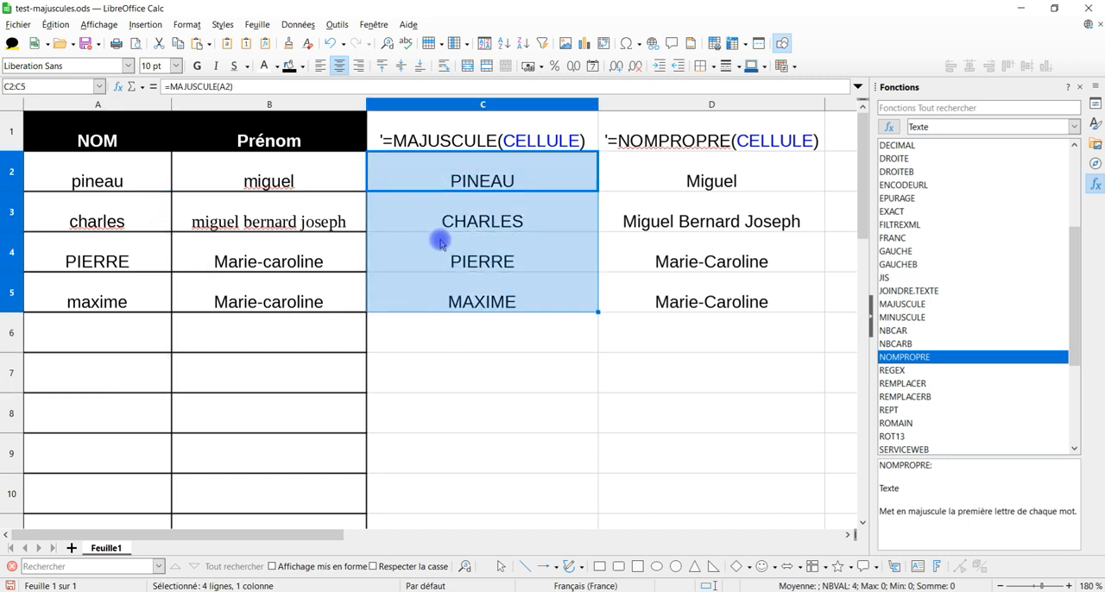
left_click_drag(609, 163, 621, 301)
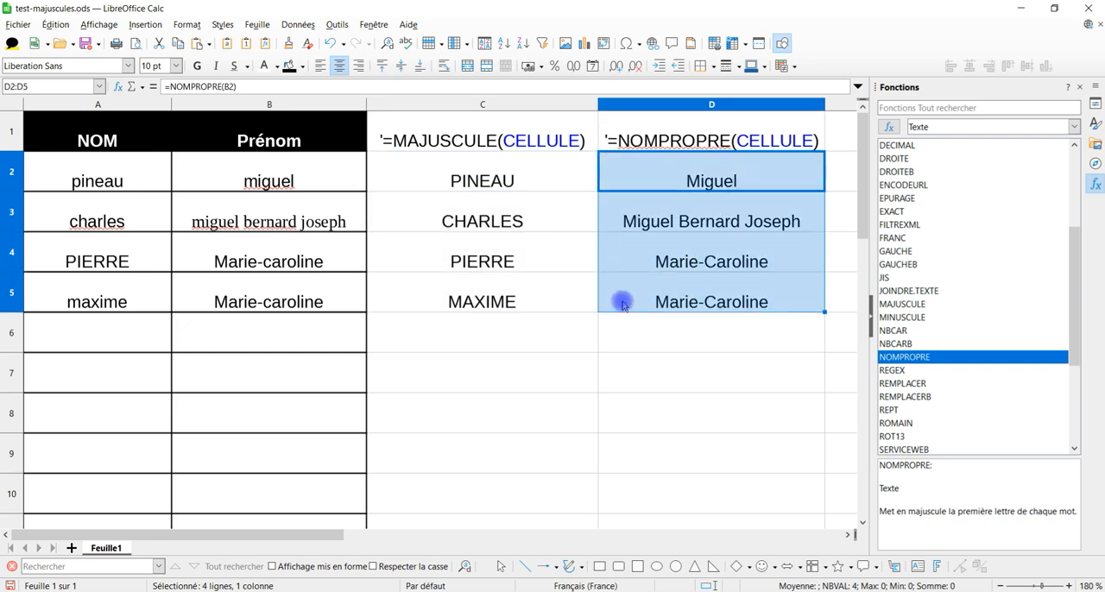
left_click(138, 367)
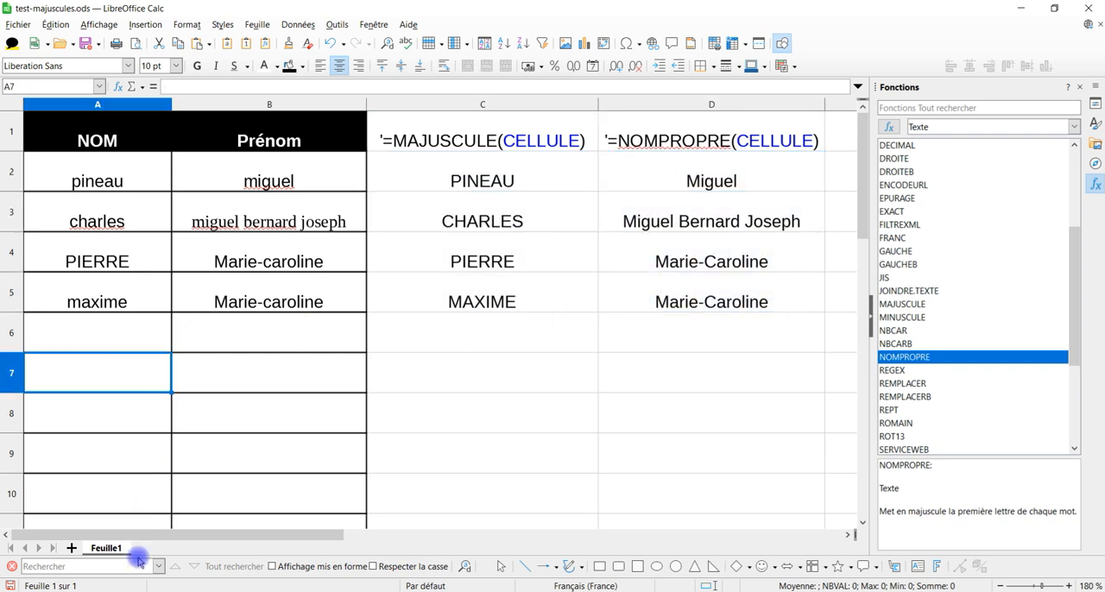
Step: Switch to the browser and examine the uppercase and lowercase glyphs on the Algerian Concrete font page
key("alt+Tab")
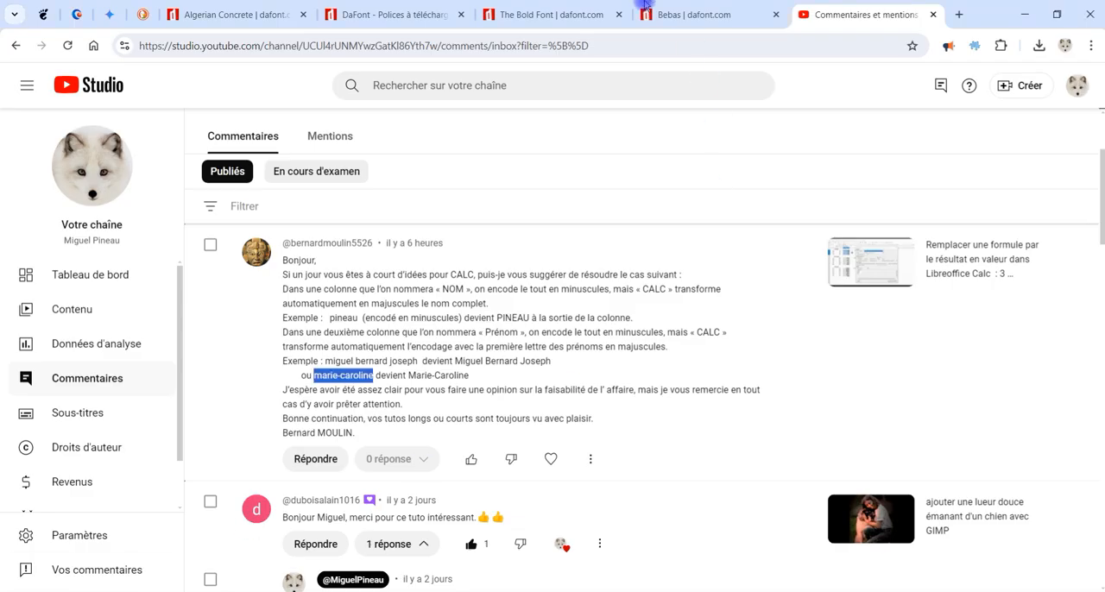
left_click(228, 15)
scroll(664, 310, "up", 10)
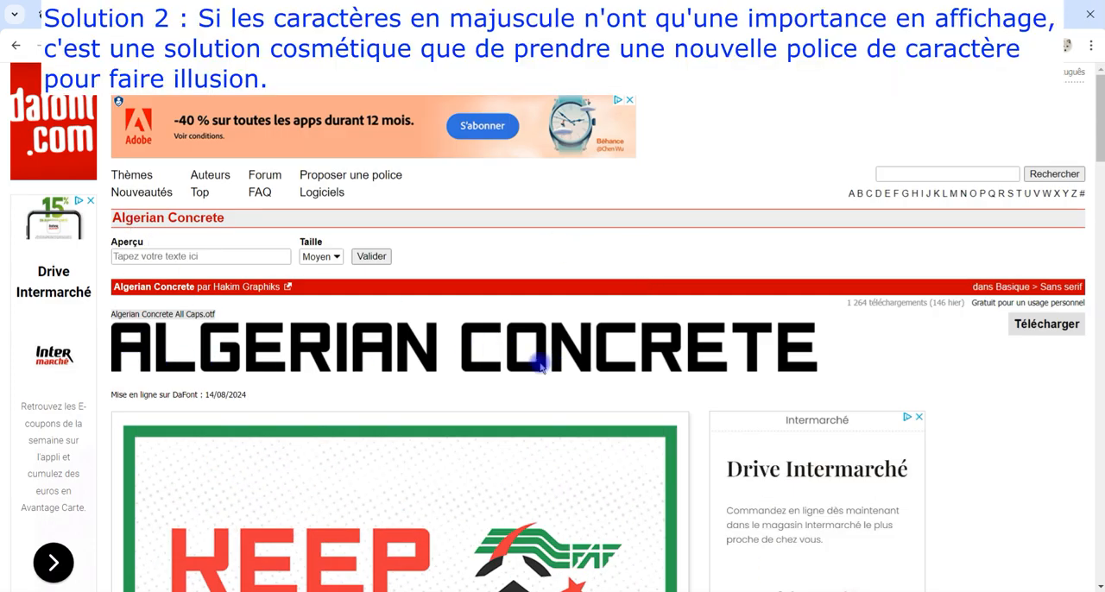
scroll(552, 369, "down", 10)
scroll(533, 376, "up", 3)
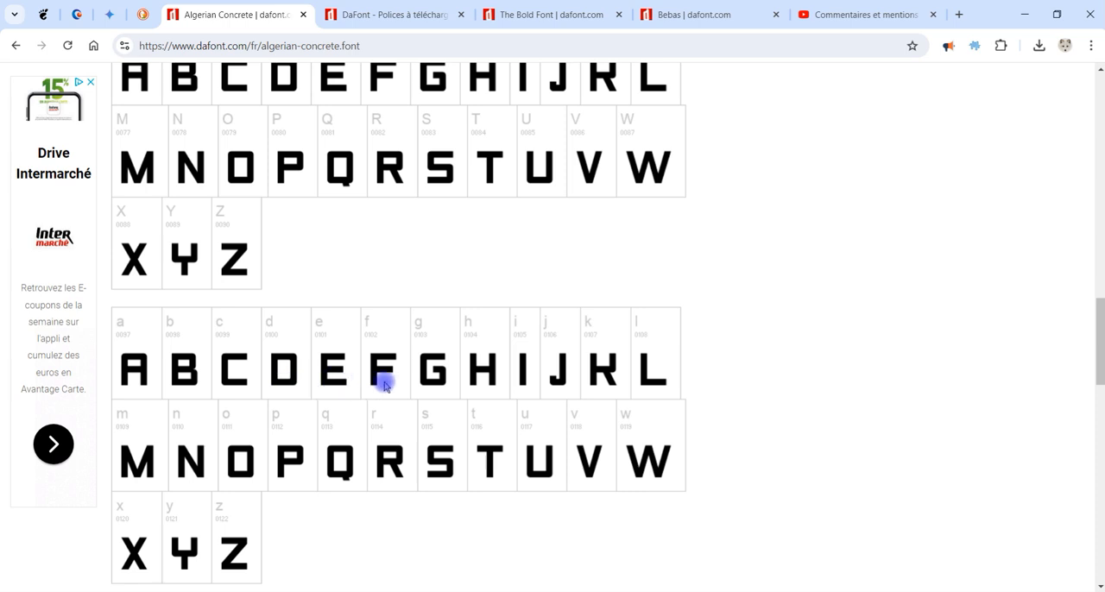
Step: Go to the DaFont home page, view the Basique > Sans serif fonts, and open the Basique > Serif category
left_click(374, 14)
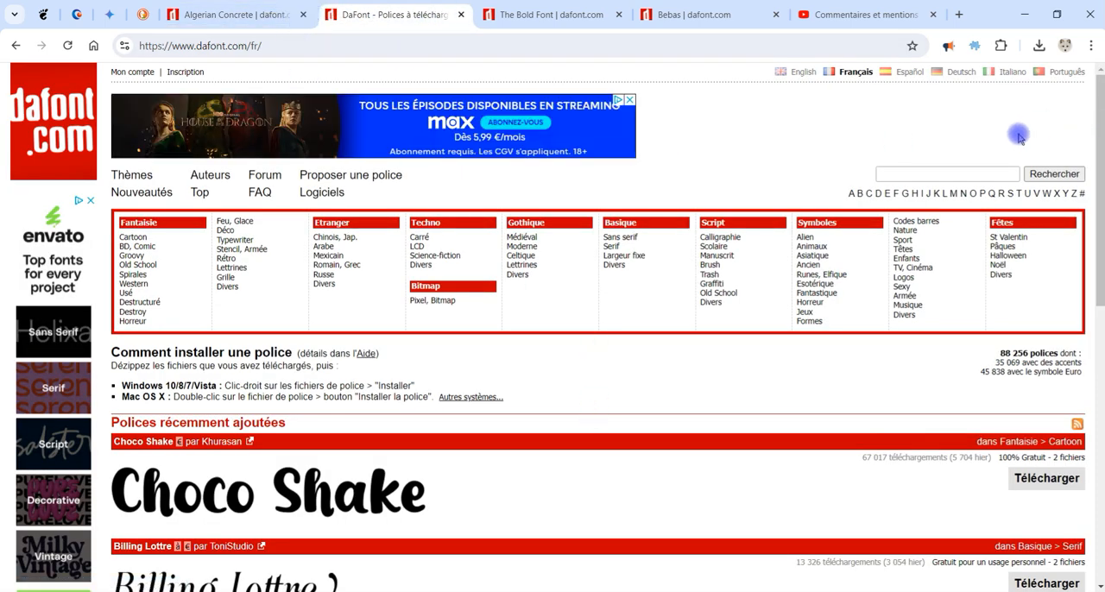
left_click(65, 101)
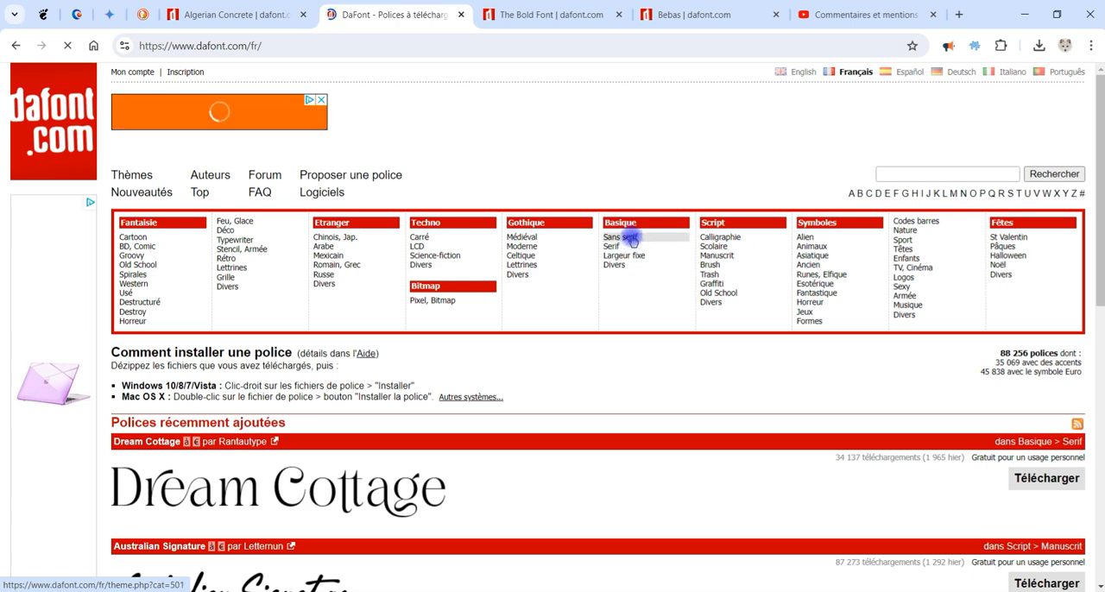
left_click(632, 241)
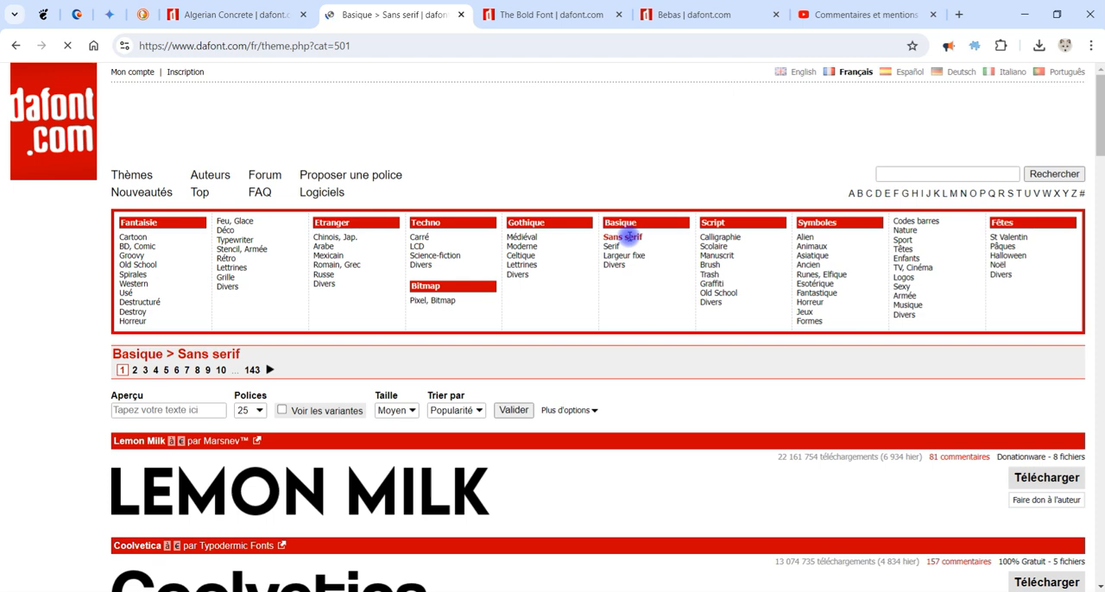
left_click(613, 247)
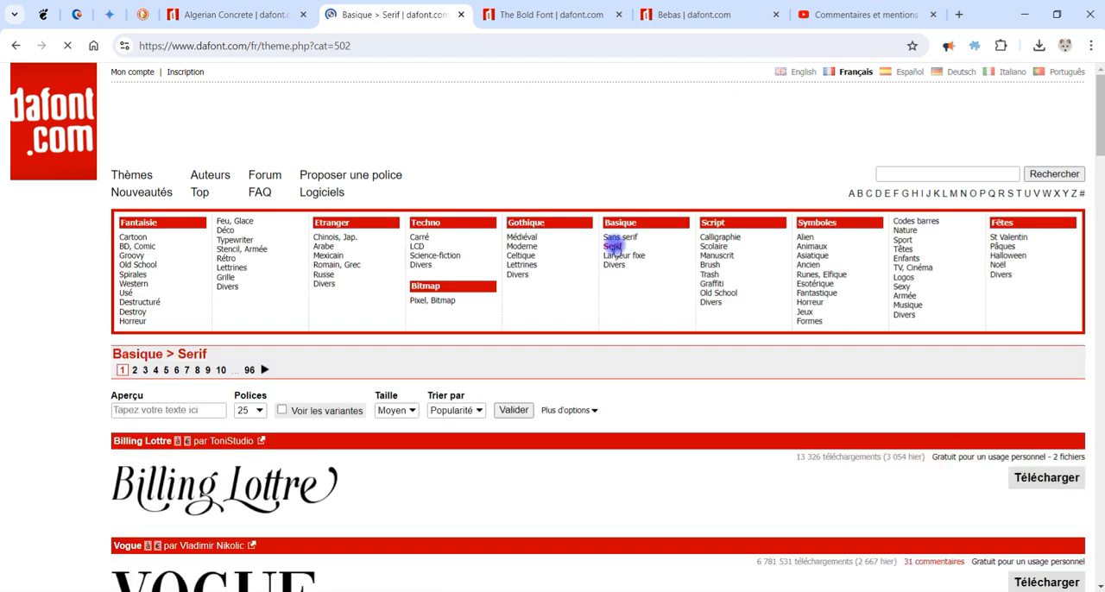
scroll(629, 330, "down", 3)
scroll(638, 259, "up", 3)
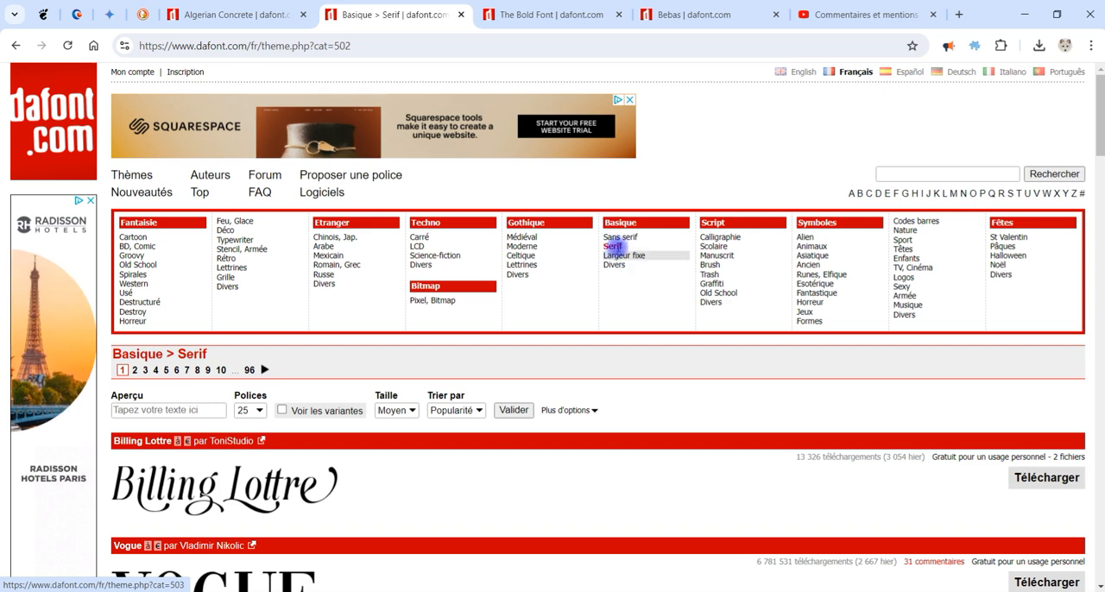
Step: Preview the serif fonts with the text "aeiou", limited to Domaine public / GPL / OFL and 100% Gratuit licences
left_click(168, 411)
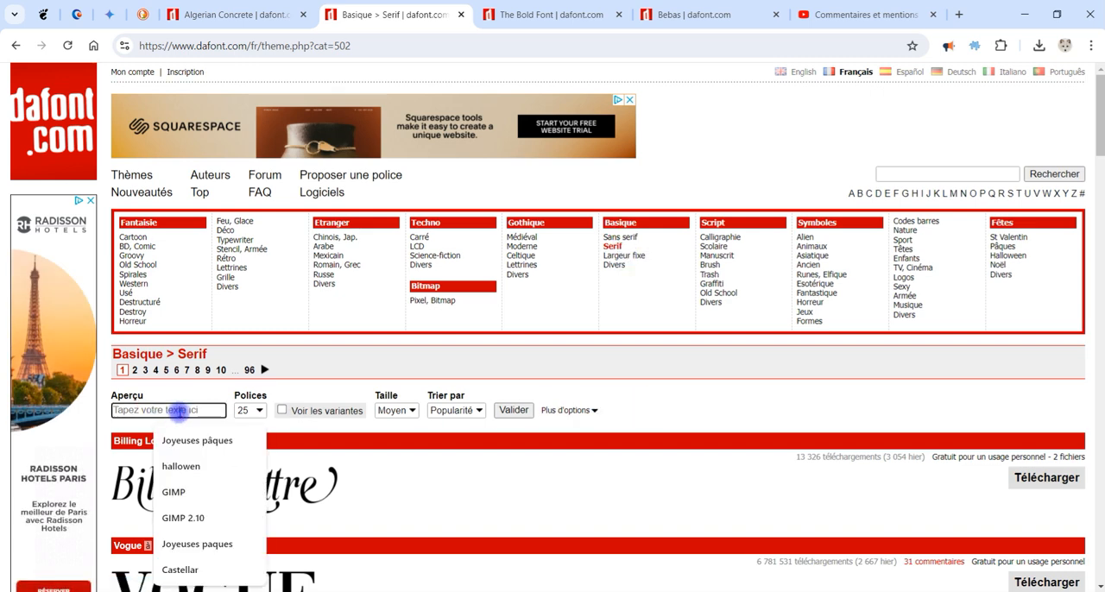
type("a")
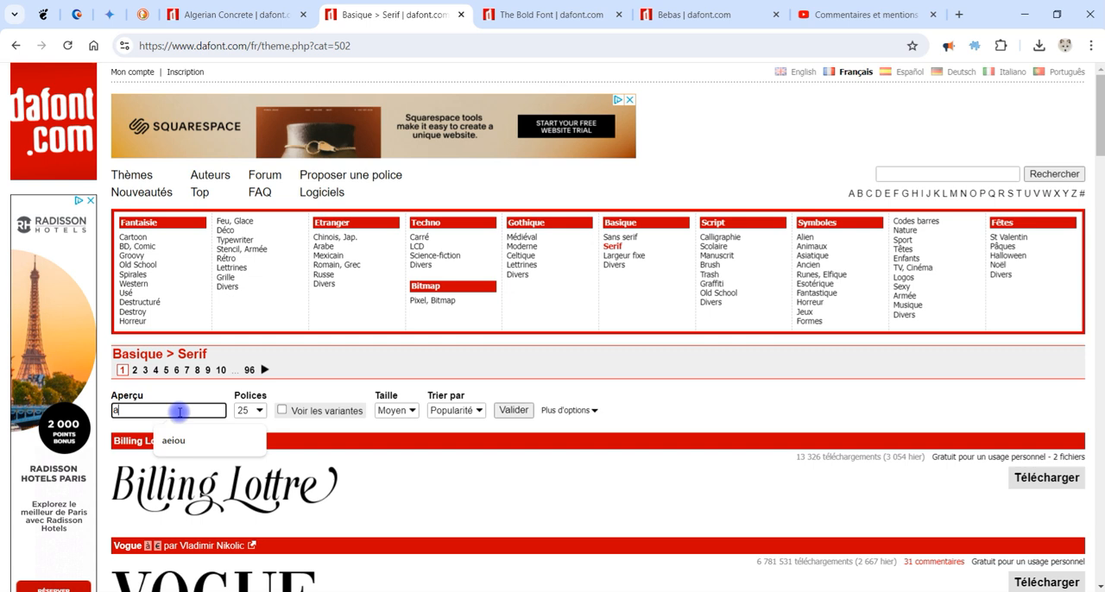
type("eiou")
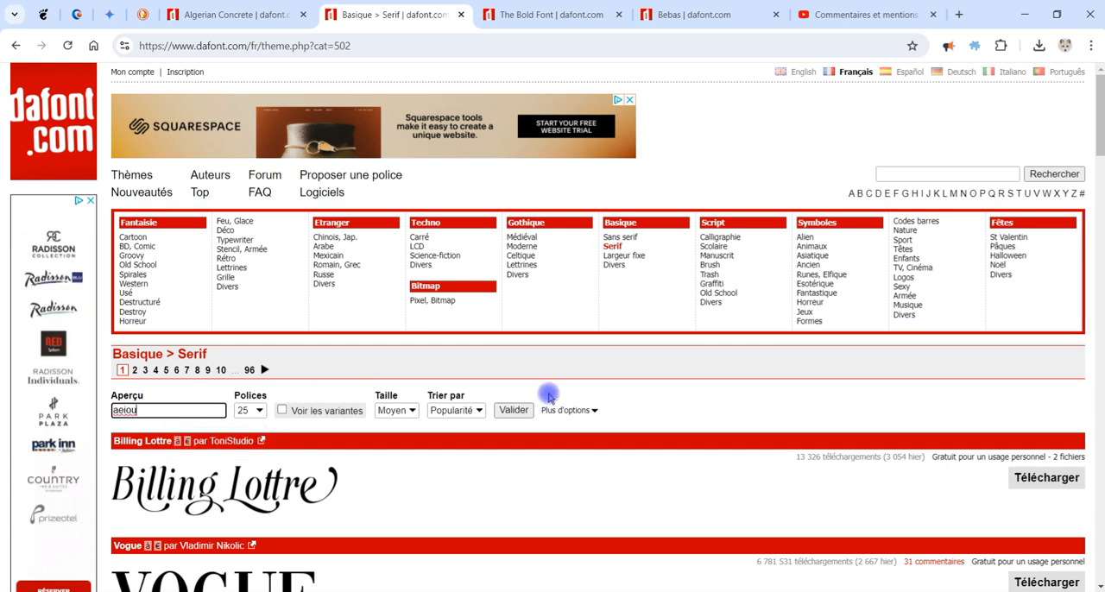
left_click(580, 411)
left_click(175, 429)
left_click(291, 429)
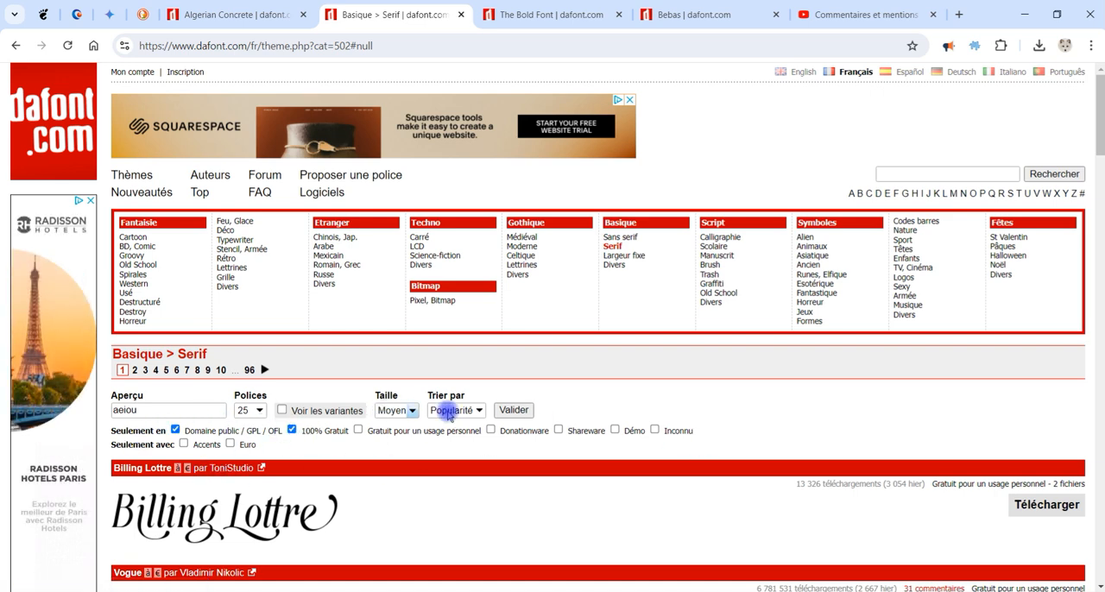
left_click(513, 410)
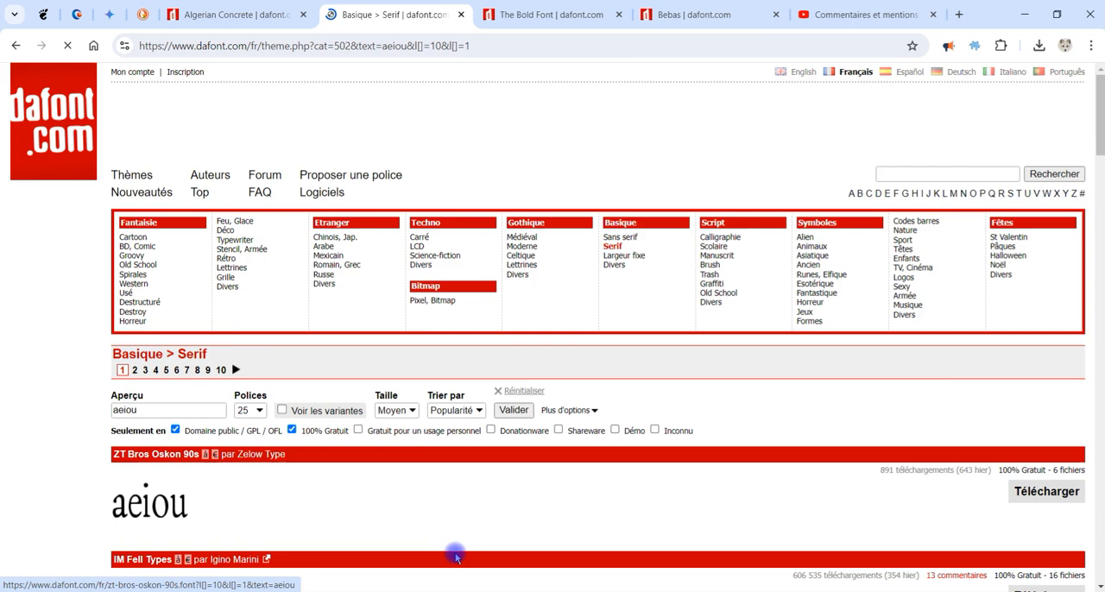
Step: Look through the filtered previews for an all-capitals font and open the Optimus Princeps page
scroll(431, 403, "down", 3)
scroll(259, 325, "down", 3)
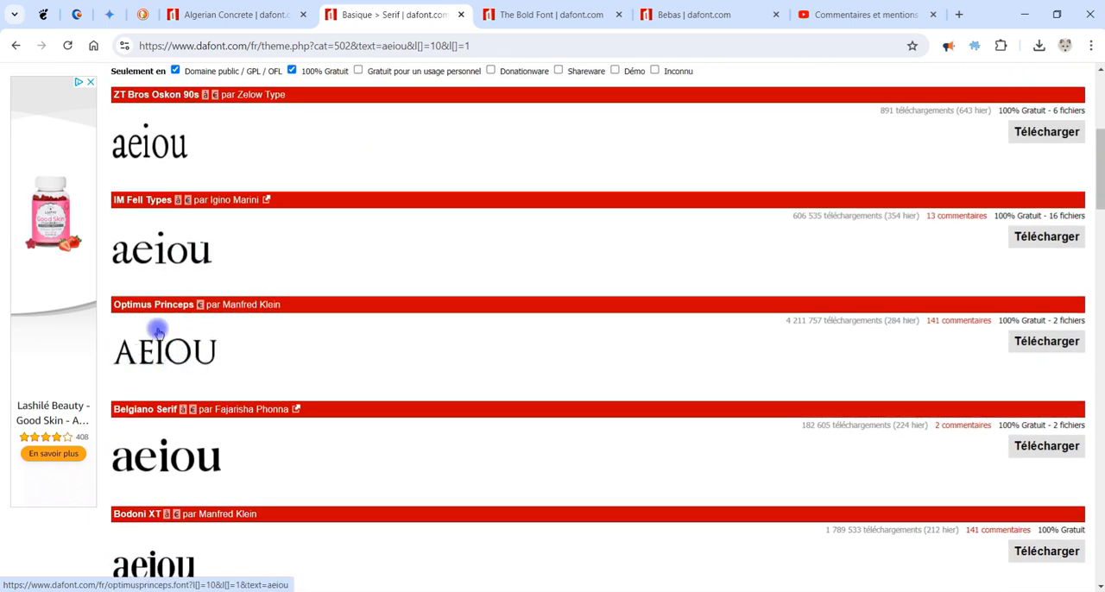
scroll(222, 267, "up", 2)
left_click(123, 194)
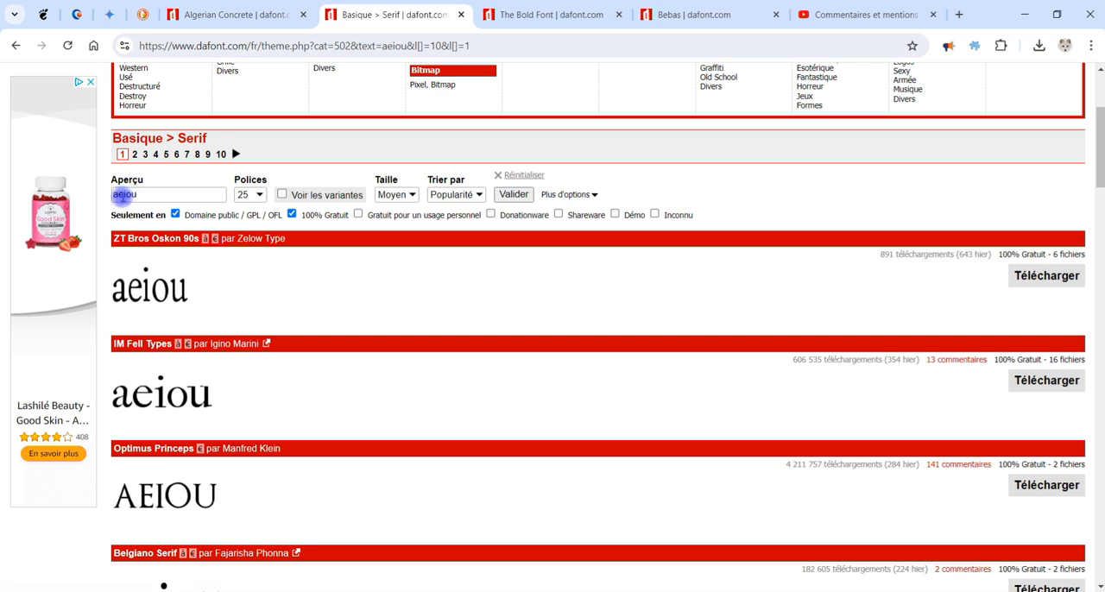
scroll(199, 379, "down", 2)
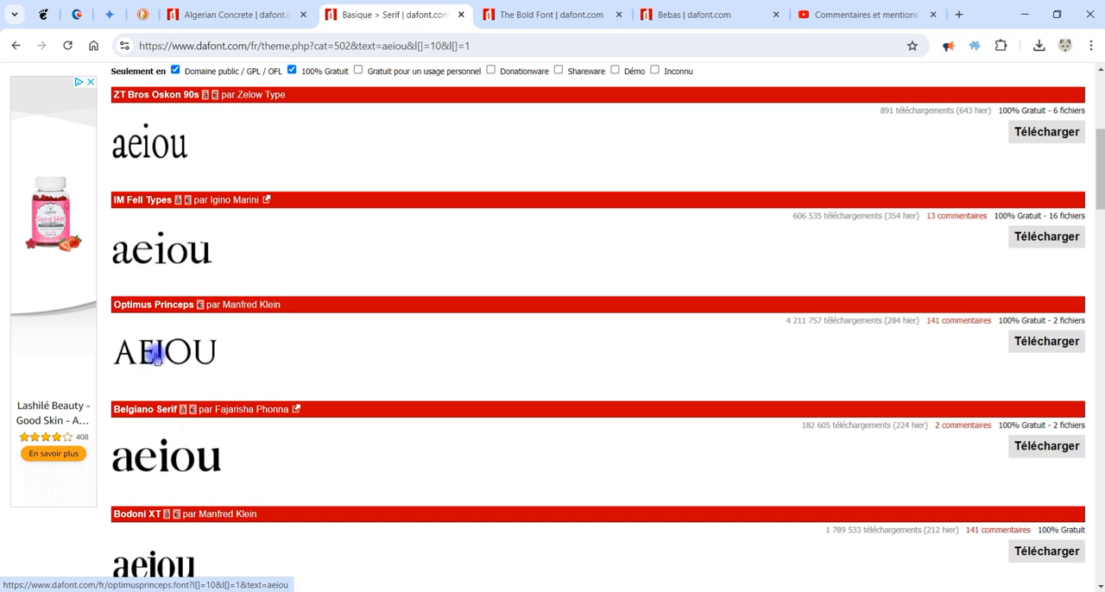
left_click(155, 356)
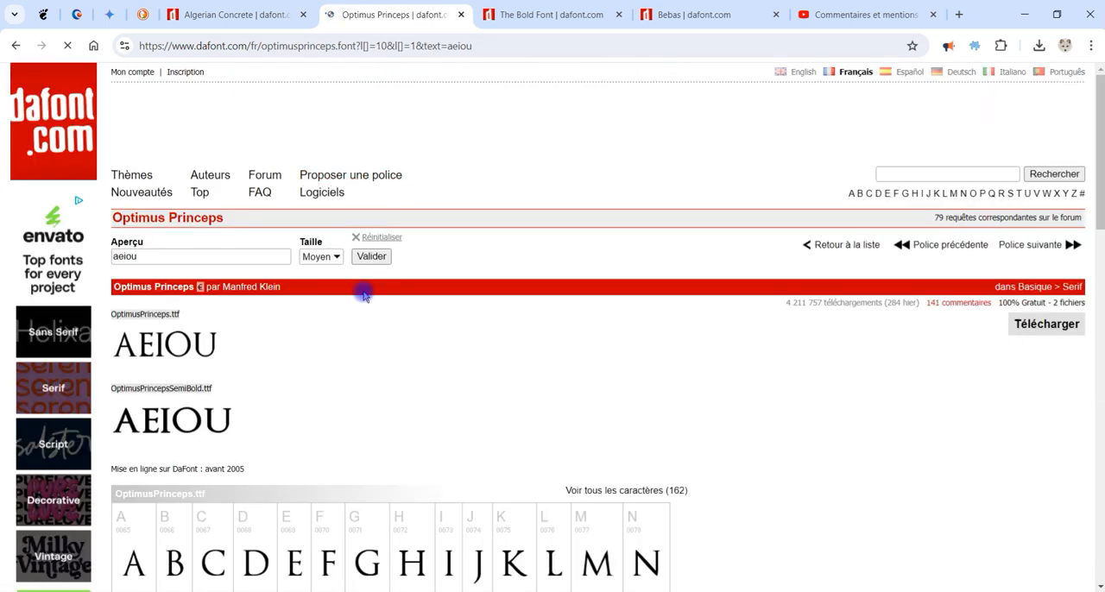
Step: Compare the uppercase and lowercase glyphs in the Optimus Princeps character map
scroll(348, 309, "down", 2)
scroll(185, 296, "down", 2)
scroll(190, 350, "down", 4)
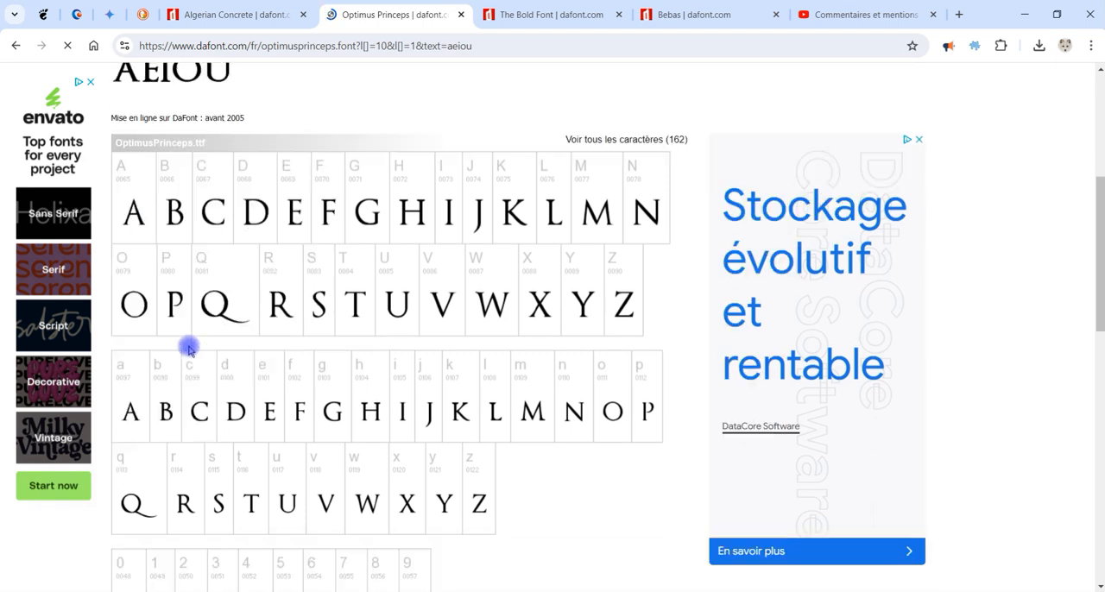
scroll(246, 328, "down", 3)
scroll(251, 326, "up", 5)
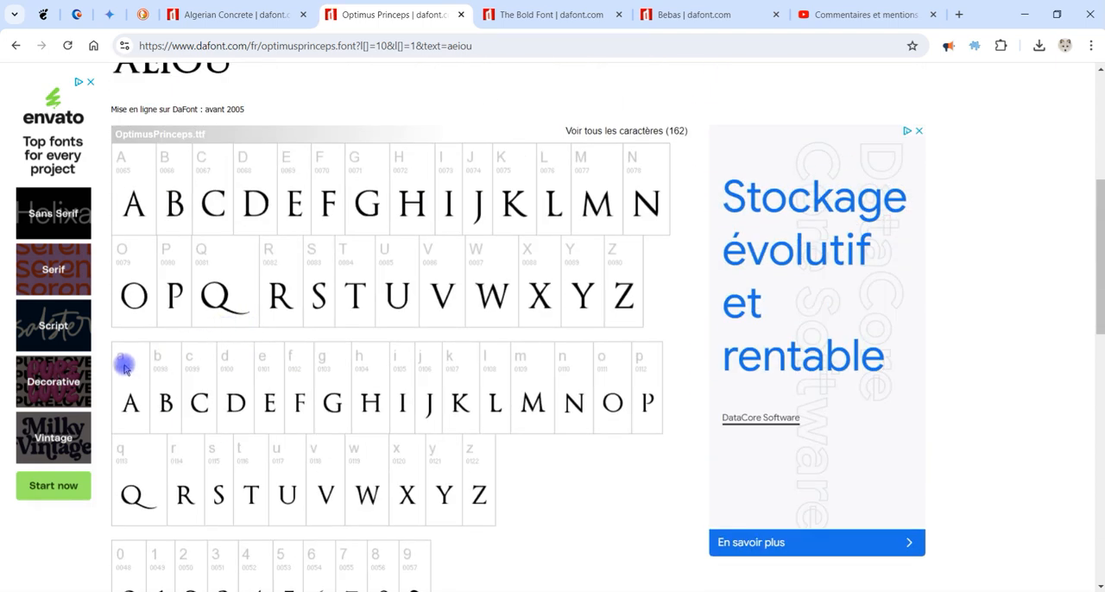
Step: Download the Optimus Princeps font and open the archive optimusprinceps.zip
scroll(457, 362, "up", 1)
scroll(459, 347, "up", 4)
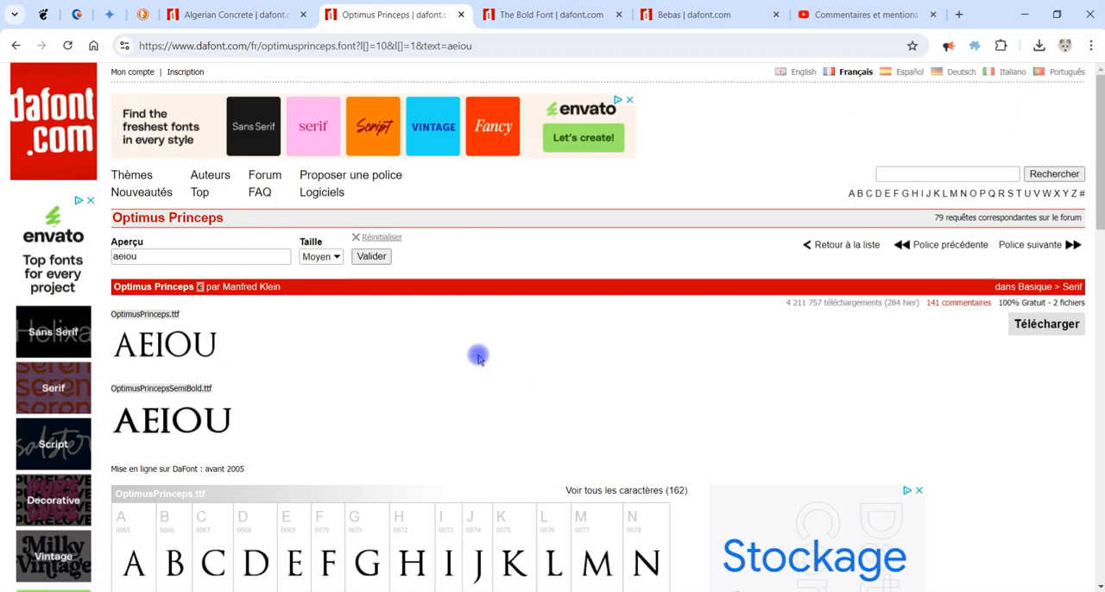
left_click(1063, 331)
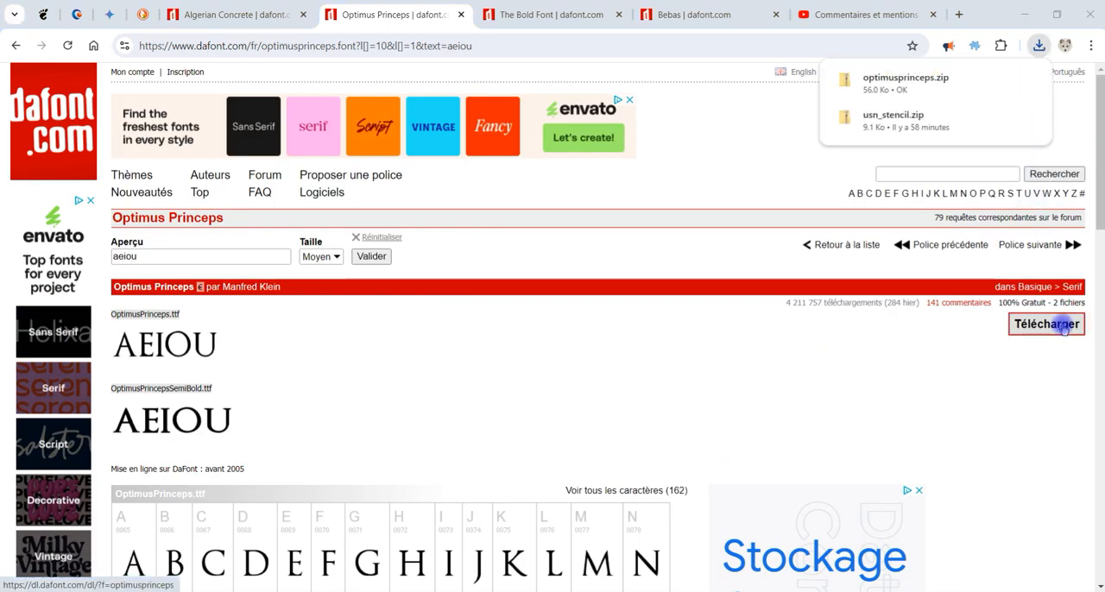
left_click(905, 83)
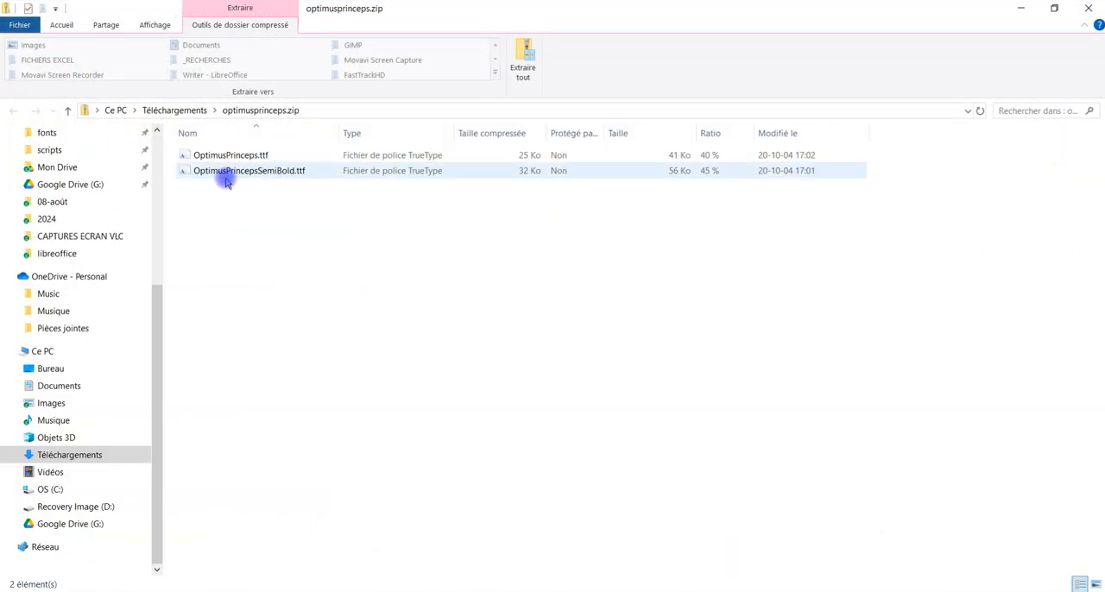
Step: Extract the archive optimusprinceps.zip from Téléchargements into its own optimusprinceps folder
left_click(174, 110)
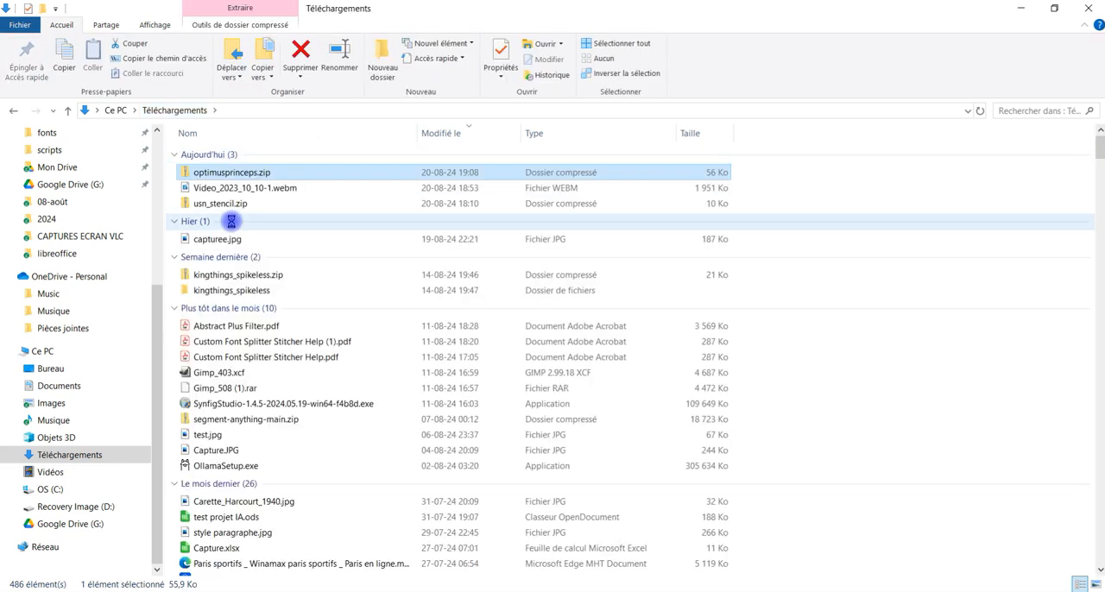
right_click(221, 174)
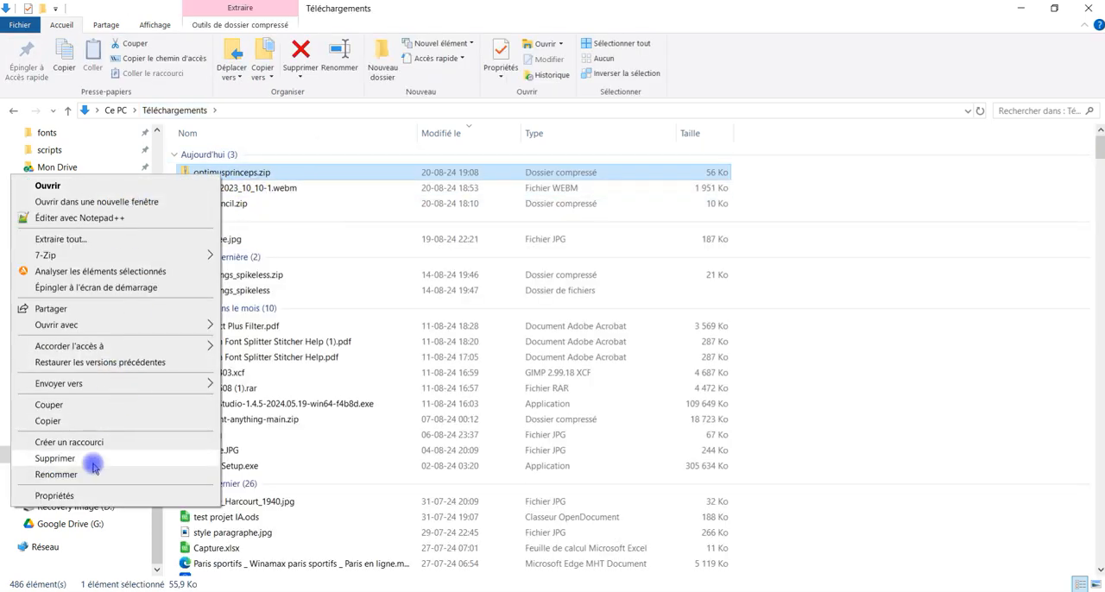
left_click(110, 243)
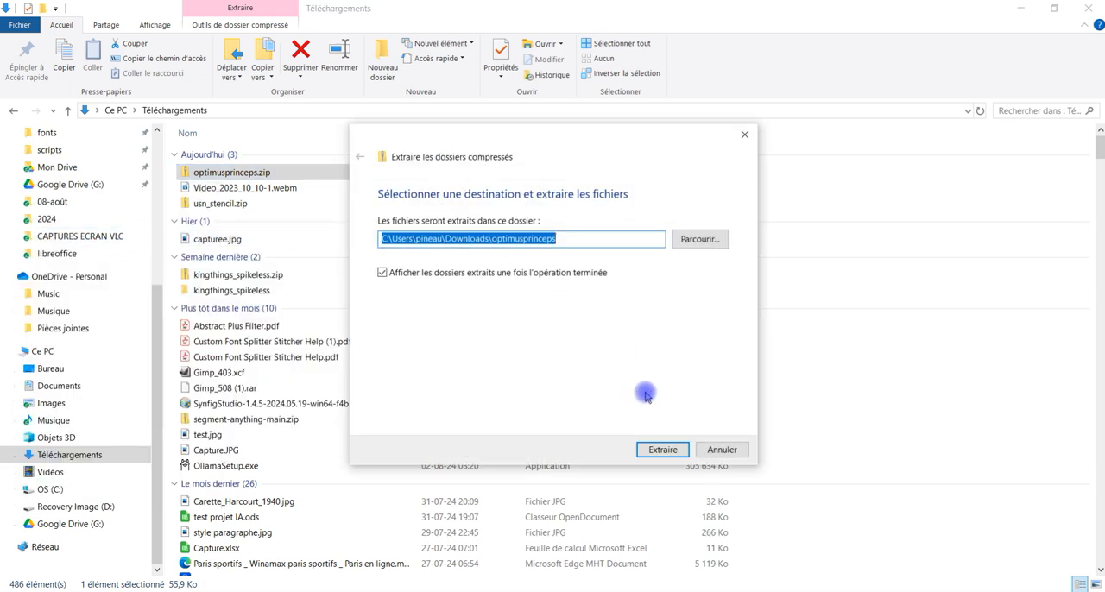
left_click(662, 450)
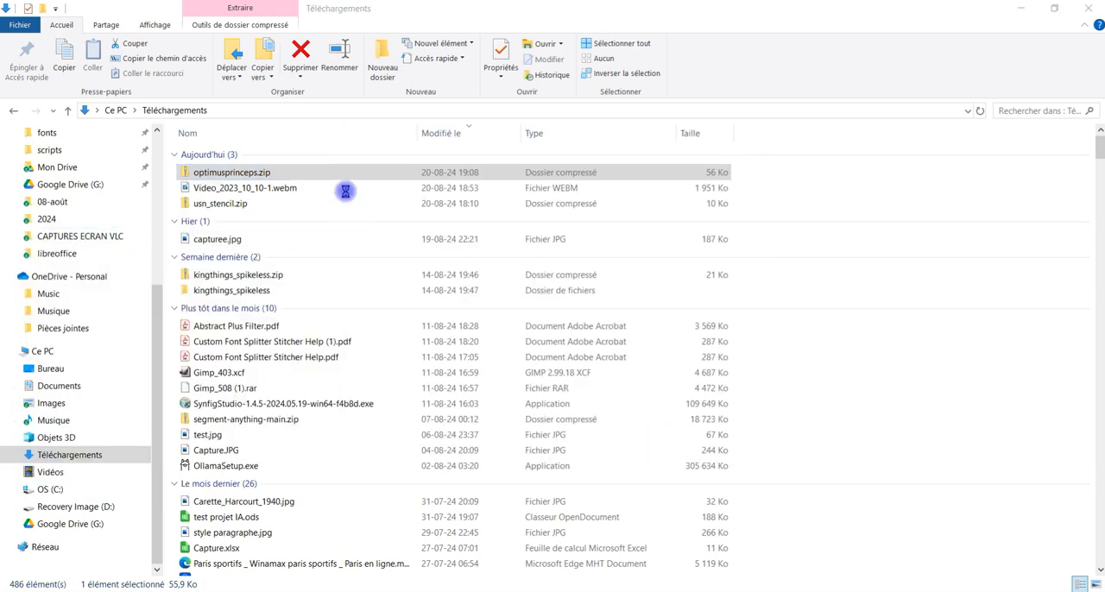
Step: Install the font file OptimusPrinceps.ttf for all users
left_click(226, 159)
right_click(226, 159)
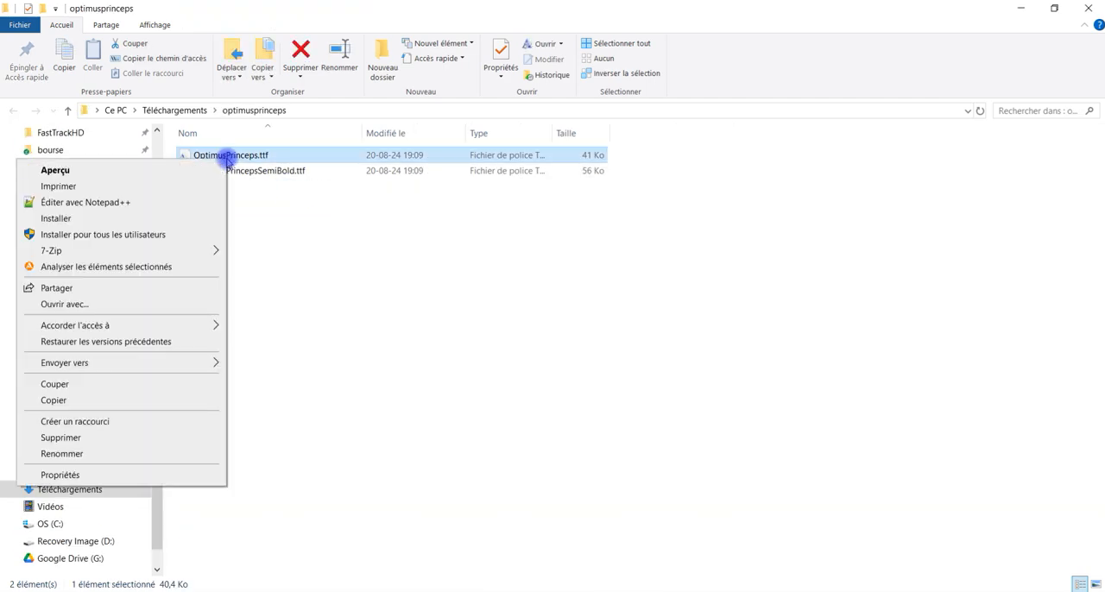
left_click(121, 235)
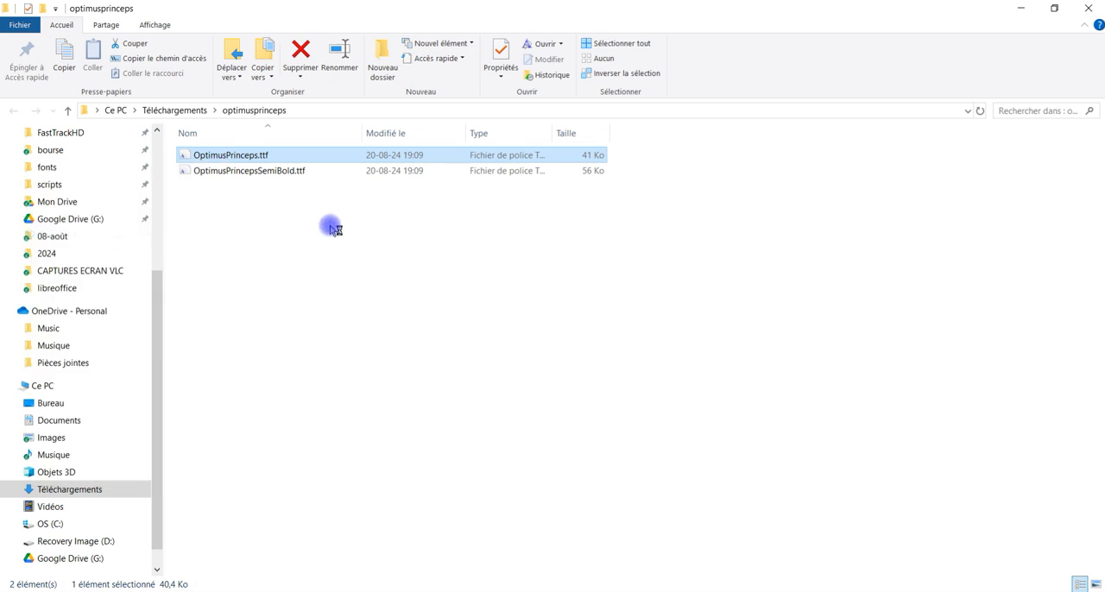
Step: Extract usn_stencil.zip from Téléchargements into its own usn_stencil folder
left_click(178, 112)
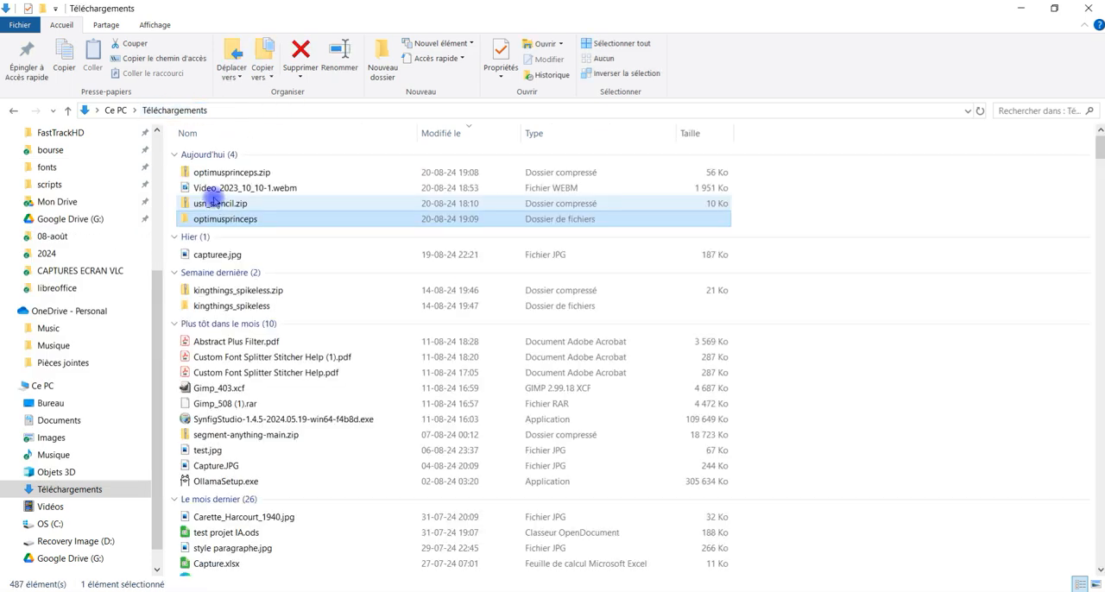
right_click(218, 205)
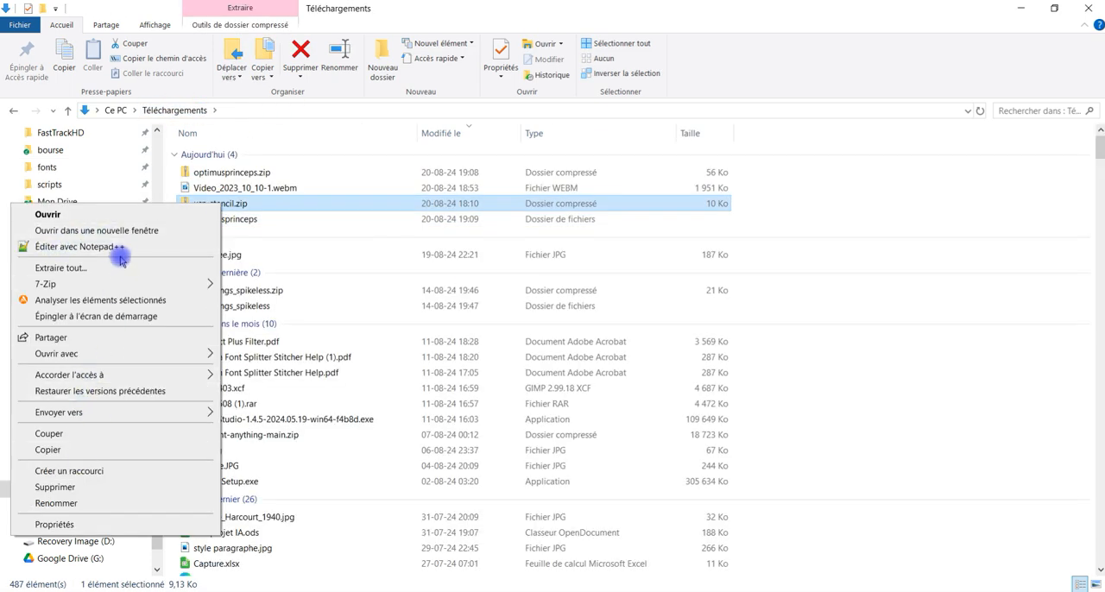
left_click(114, 273)
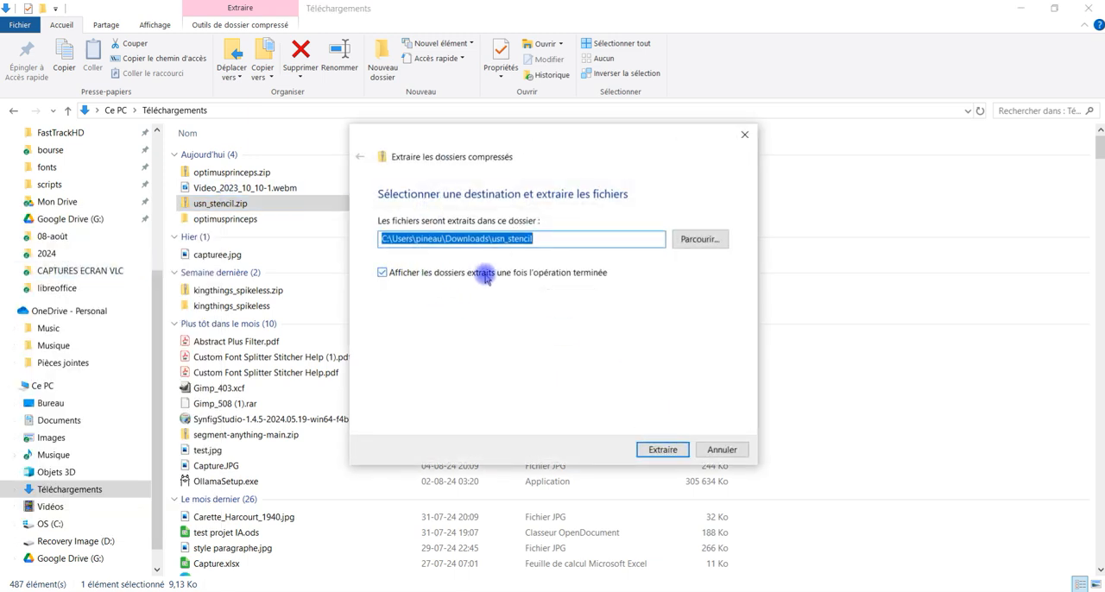
left_click(663, 449)
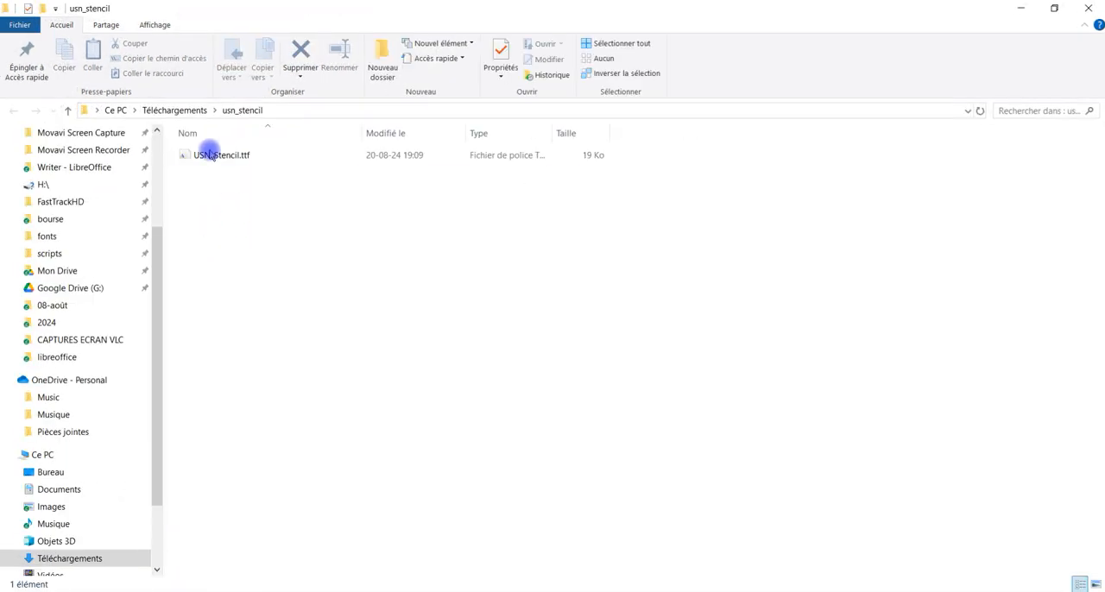
Step: Install the font file USN_Stencil.ttf for all users
left_click(215, 156)
right_click(215, 156)
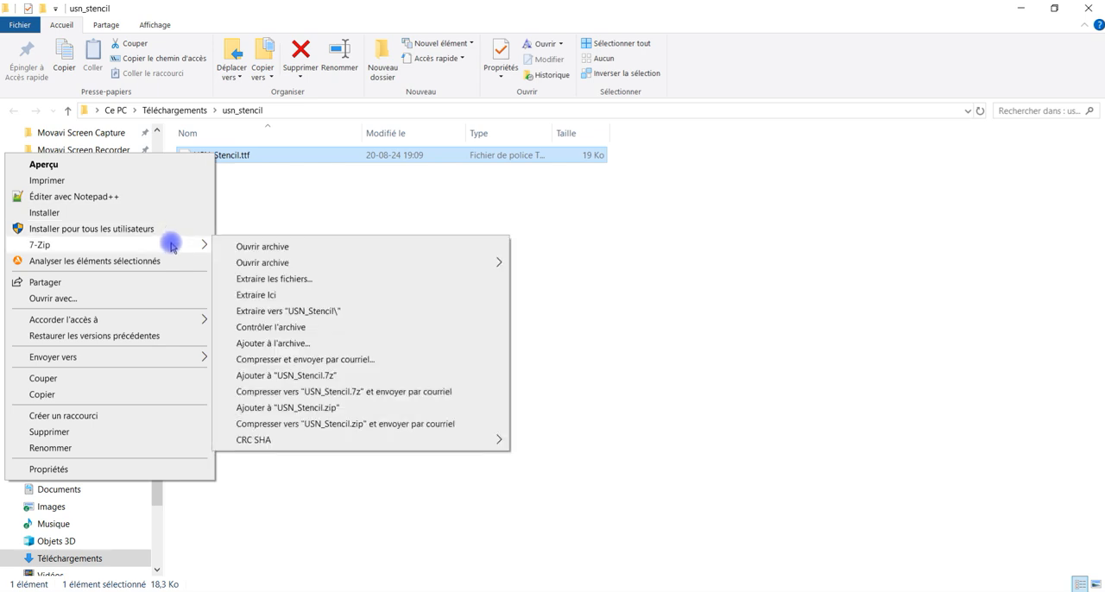
left_click(114, 228)
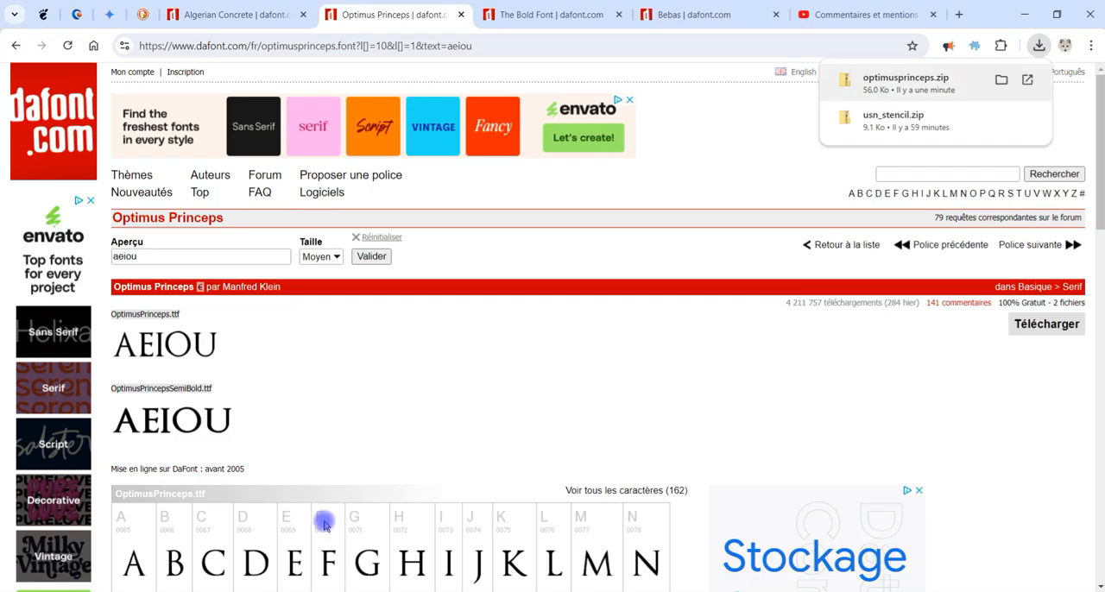
Step: Compare the uppercase and lowercase glyphs in the character maps of The Bold Font and Bebas on DaFont
left_click(560, 15)
scroll(436, 312, "down", 2)
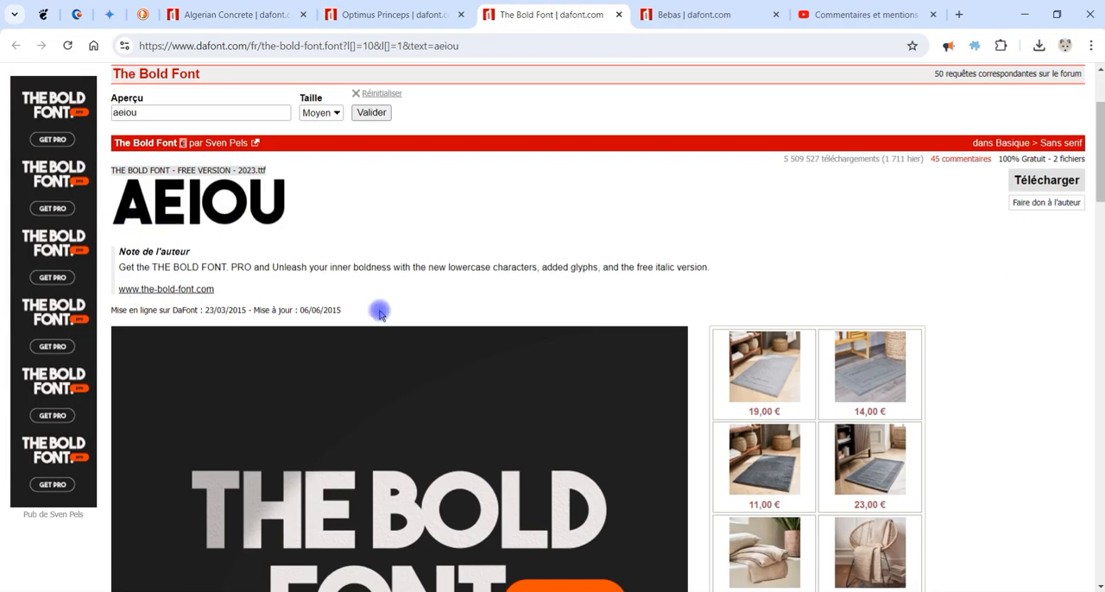
scroll(377, 353, "down", 7)
scroll(355, 363, "up", 4)
scroll(345, 343, "down", 8)
scroll(346, 349, "up", 3)
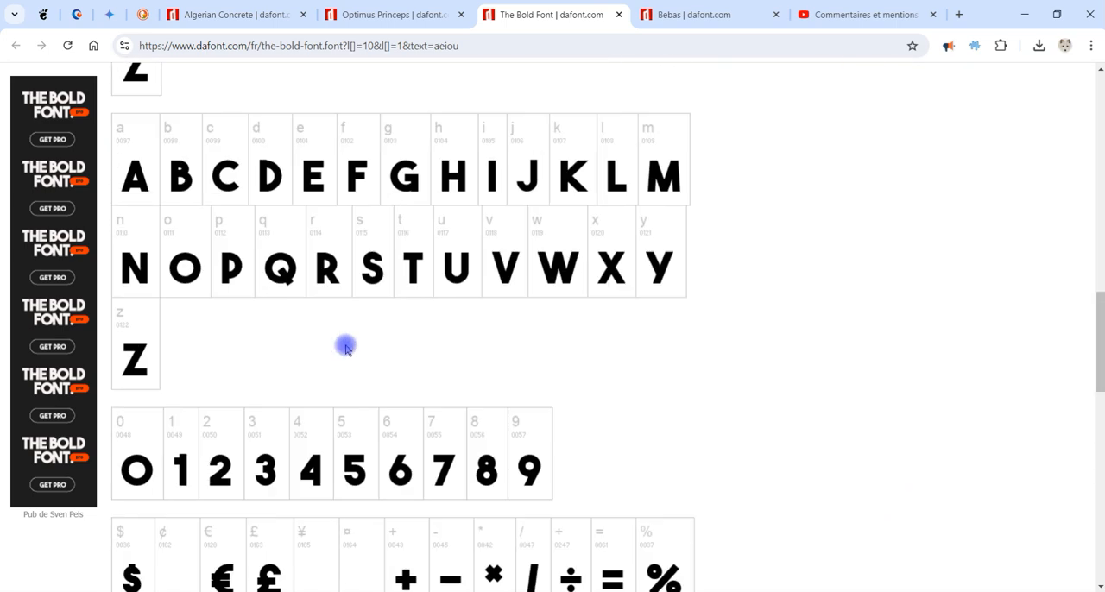
scroll(345, 349, "up", 1)
left_click(685, 15)
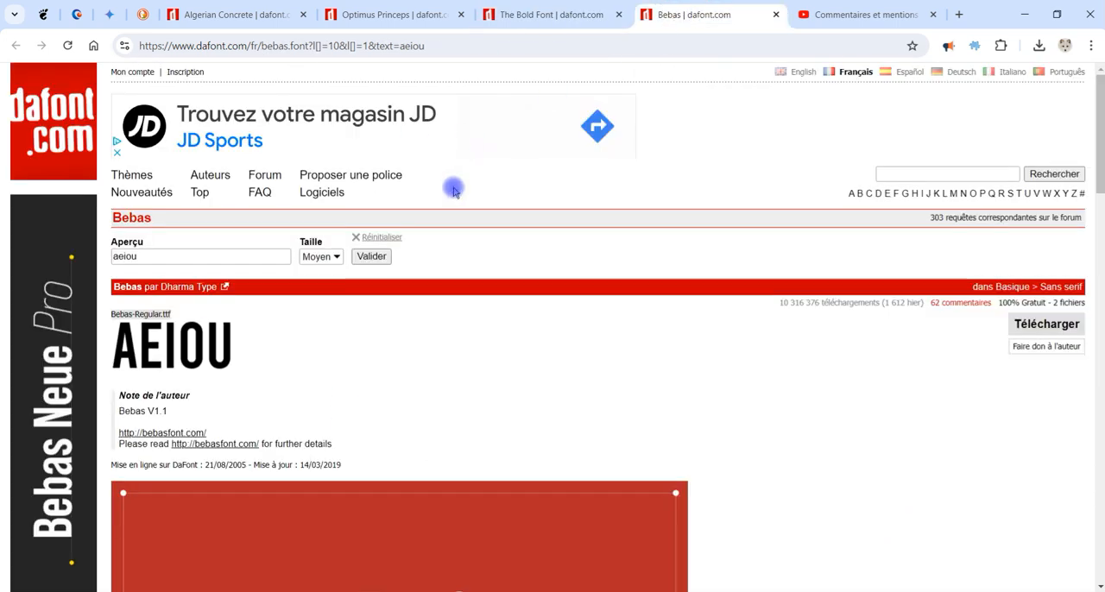
scroll(426, 215, "down", 8)
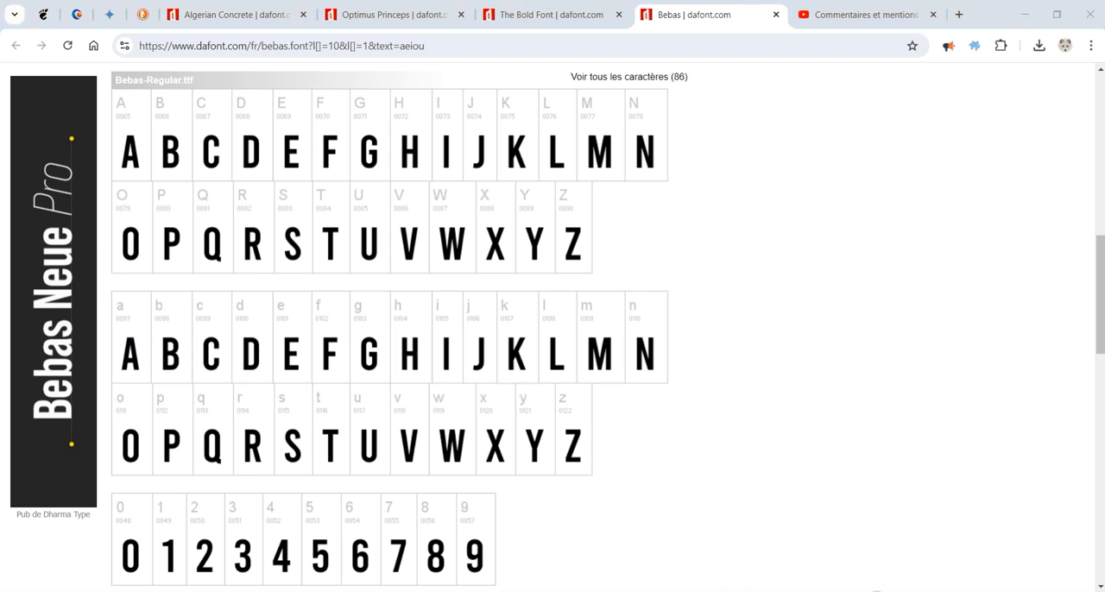
Step: Switch to LibreOffice Calc and clear the contents of cells C6:D10
key("alt+Tab")
left_click_drag(466, 349, 694, 478)
key("Delete")
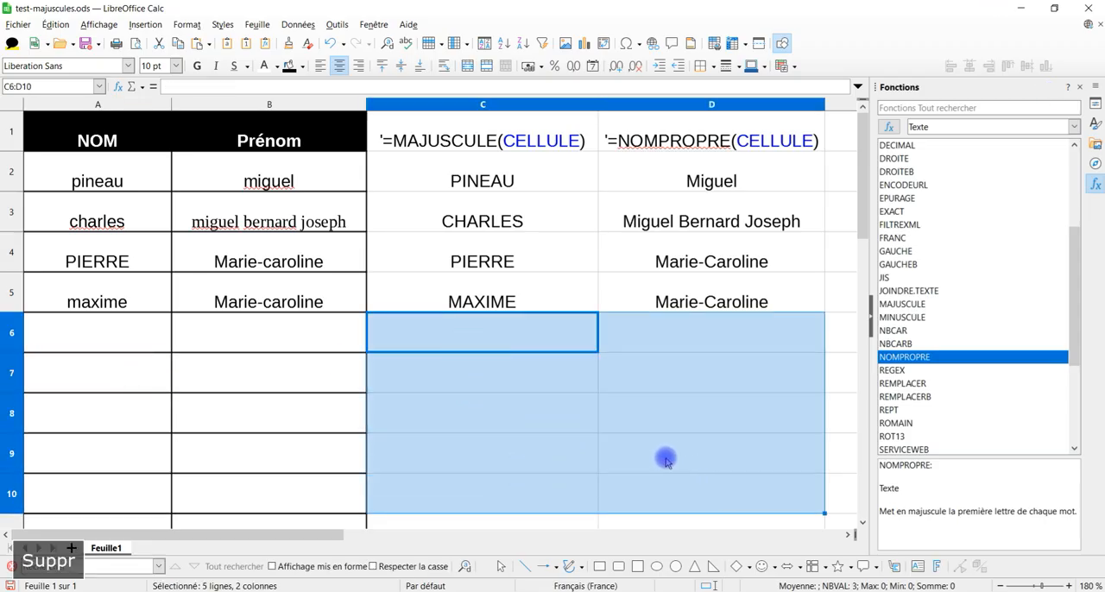
left_click(509, 418)
Step: Clear the direct formatting of cells A6:D6 to leave a blank row without borders under the name table
left_click_drag(103, 333, 740, 343)
key("ctrl+m")
left_click(263, 411)
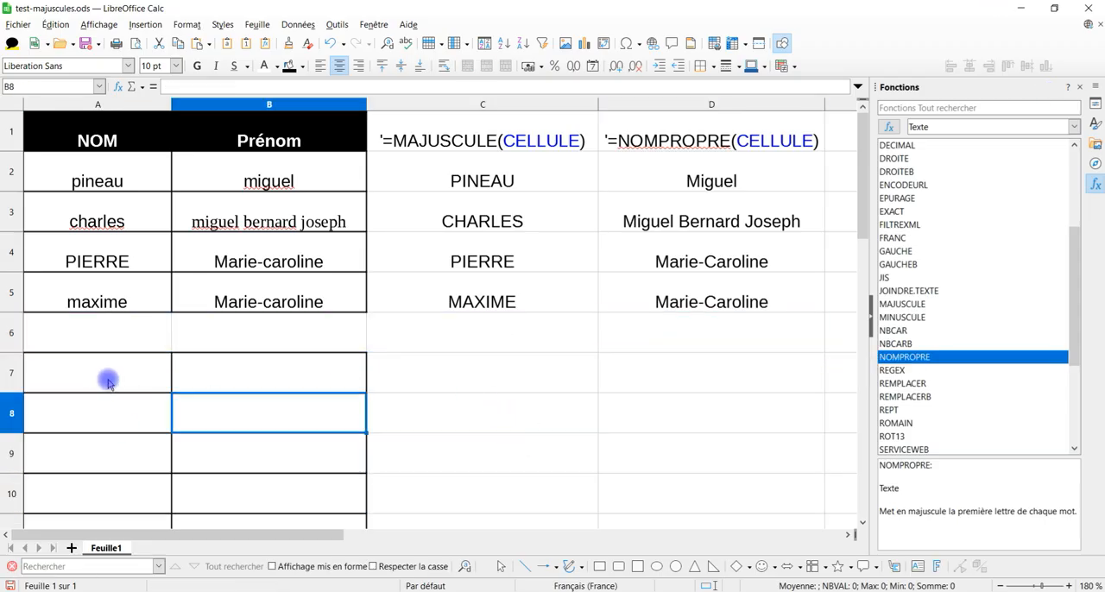
Step: Merge cells A7:B7 and enter the heading "polices de caractère avec majuscules"
left_click(107, 381)
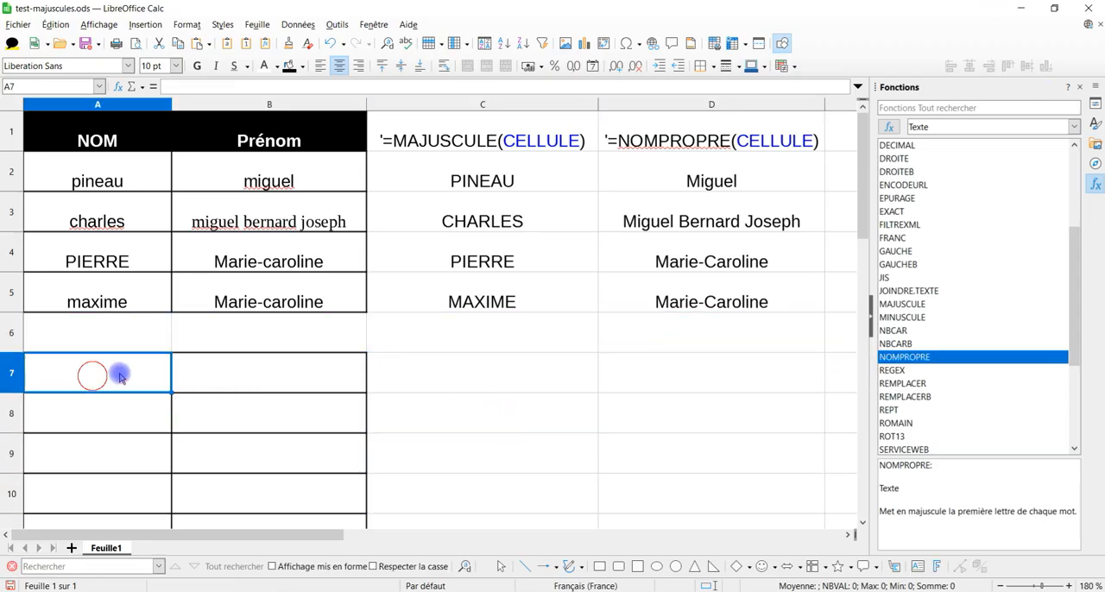
left_click_drag(123, 370, 233, 381)
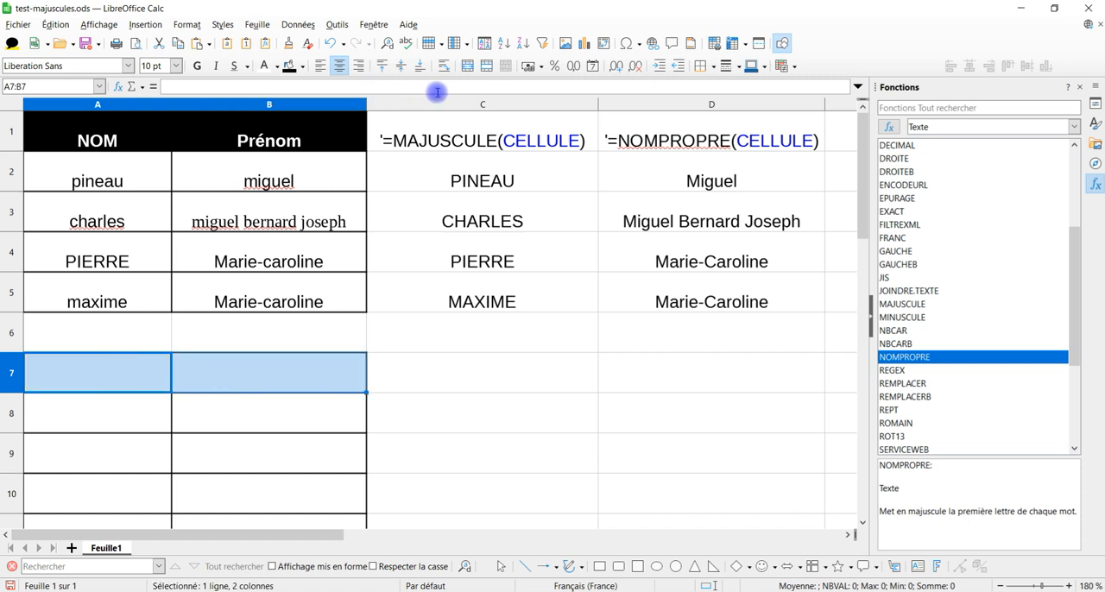
left_click(467, 65)
type("police de")
key("BackSpace")
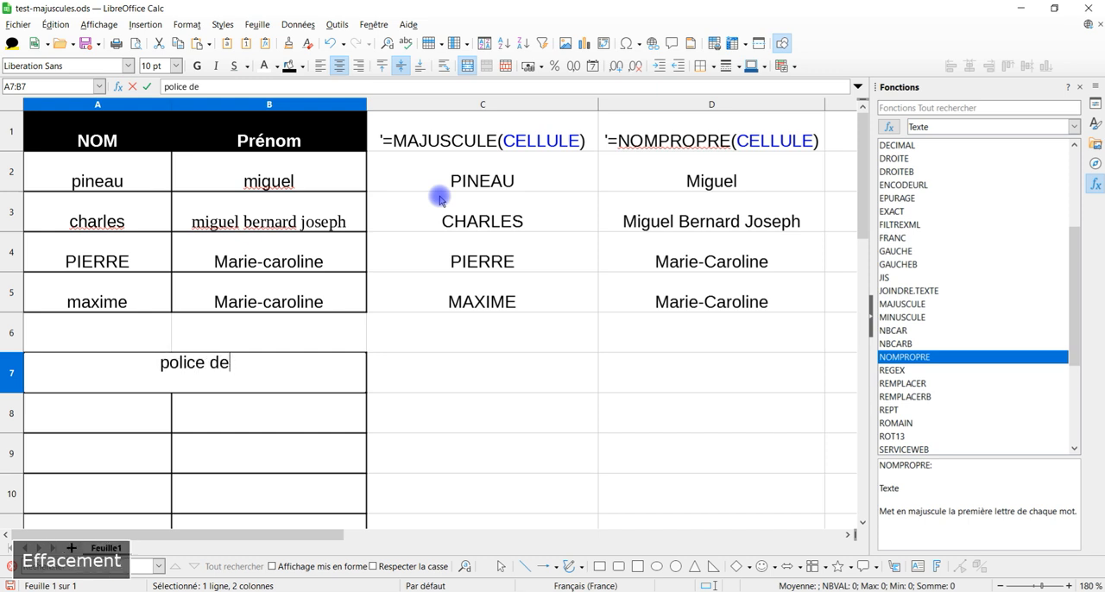
type("s de car")
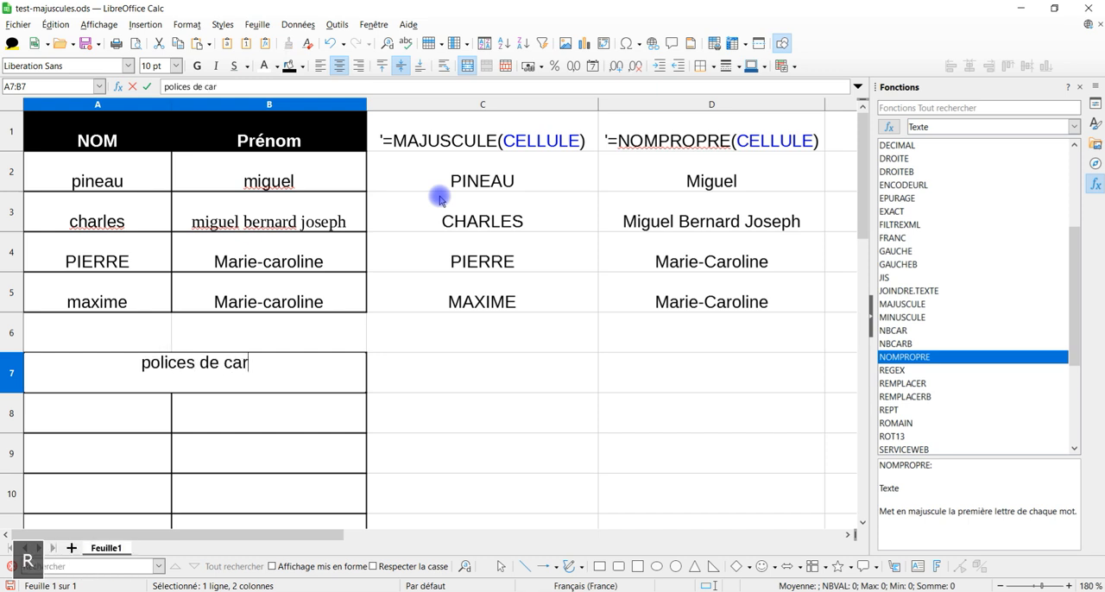
type("actère")
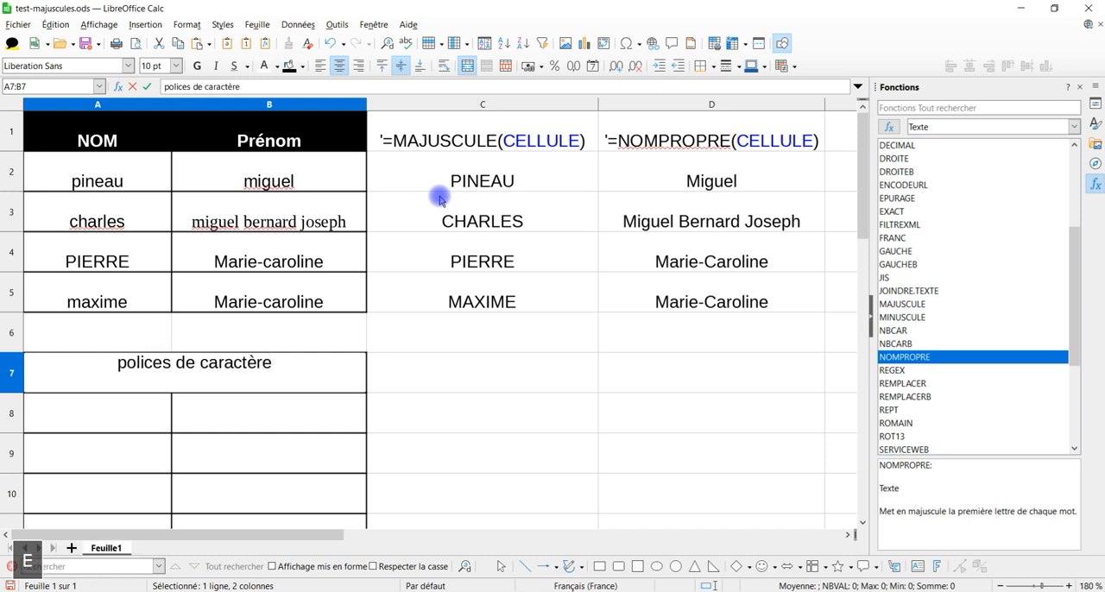
type(" avec")
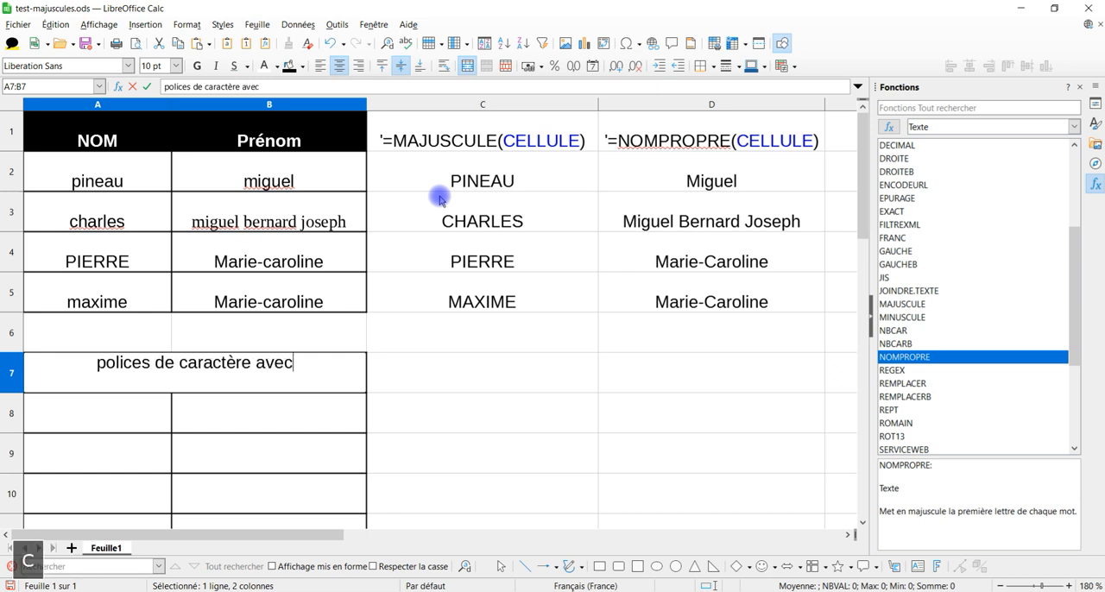
type(" majuscules")
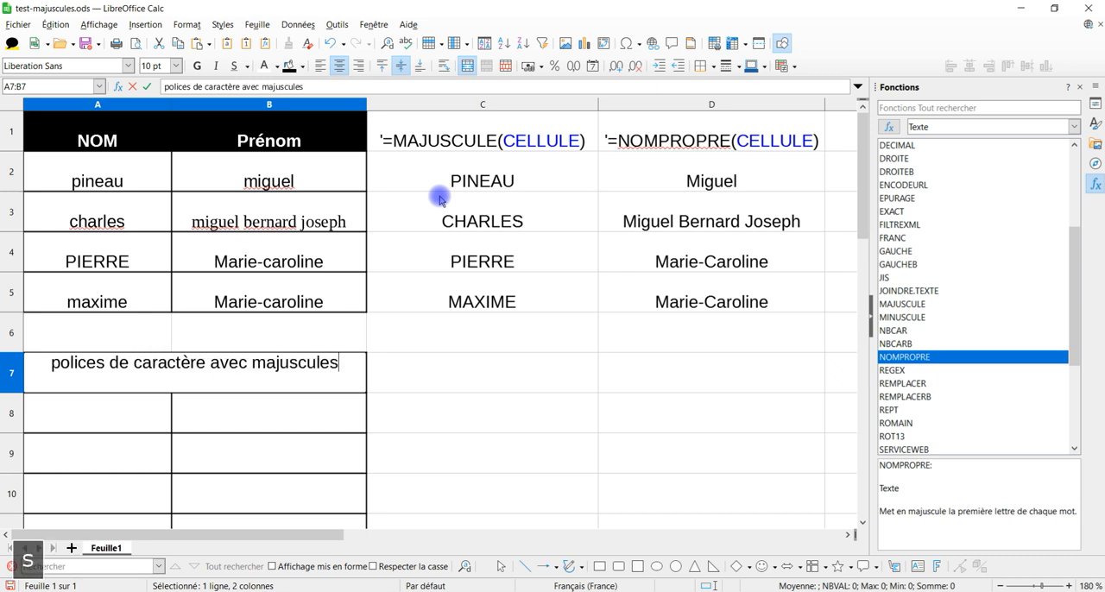
key("Return")
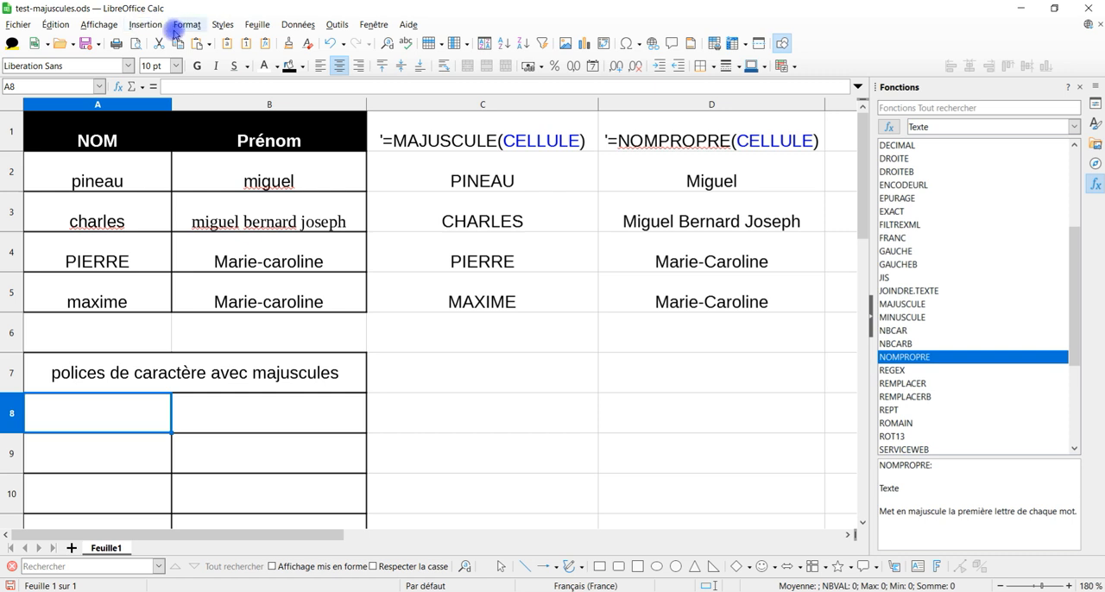
Step: Look through the list of available fonts for the newly installed OptimusPrinceps and USN_Stencil
left_click(127, 66)
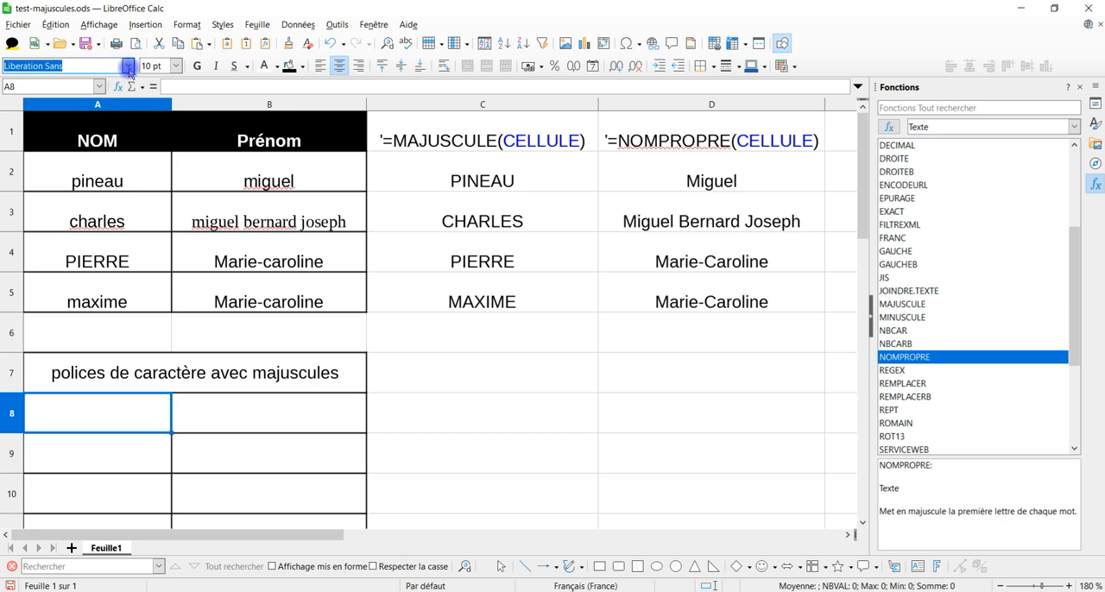
left_click(127, 66)
scroll(143, 284, "down", 8)
left_click_drag(254, 342, 255, 378)
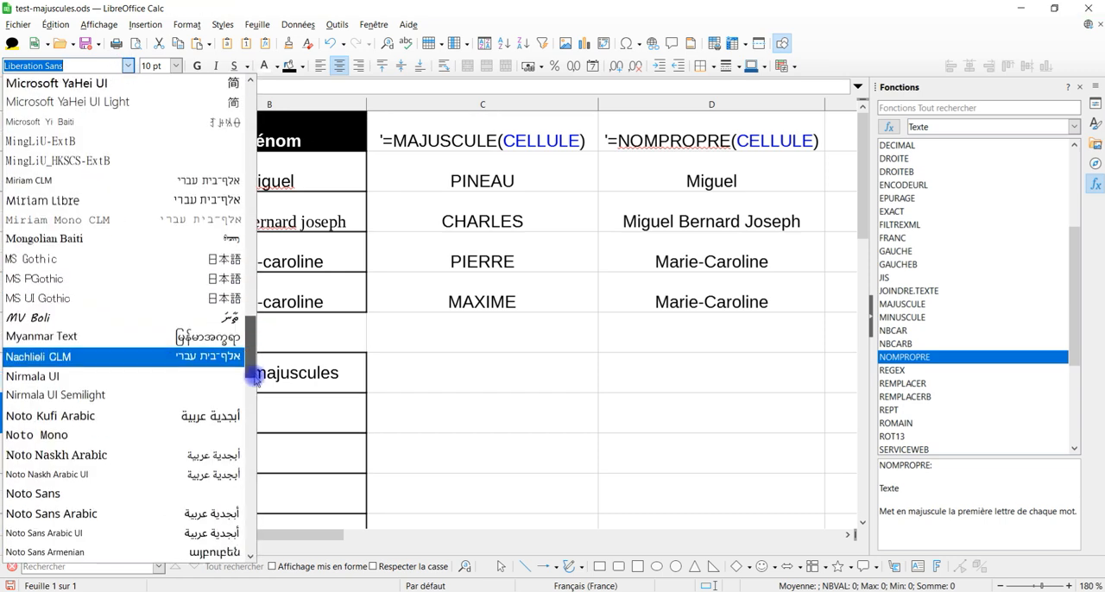
left_click(252, 401)
scroll(57, 417, "down", 5)
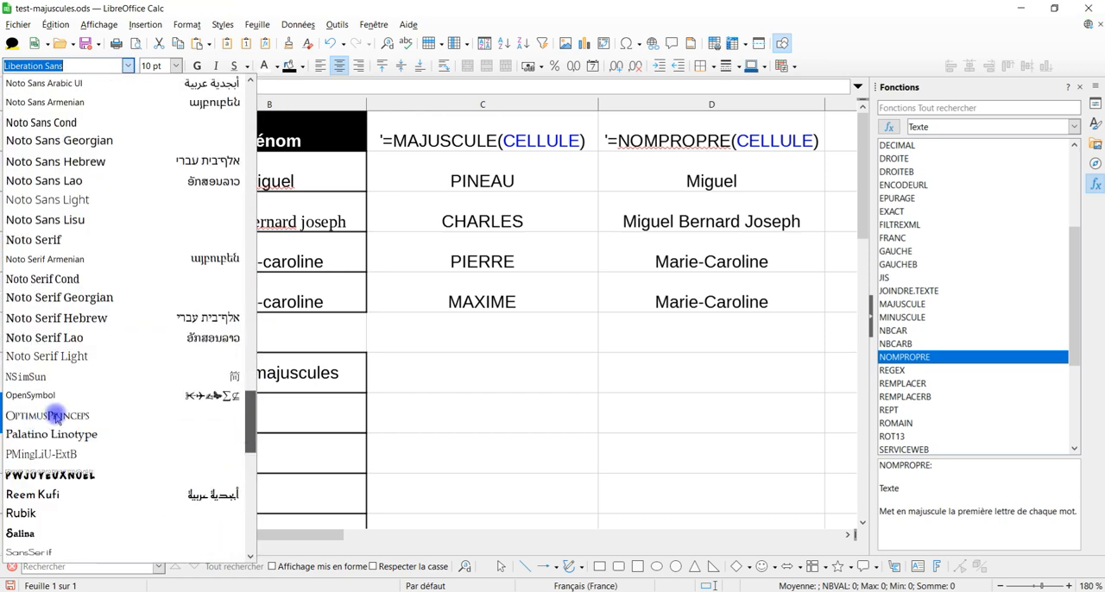
scroll(61, 417, "down", 4)
scroll(61, 414, "up", 4)
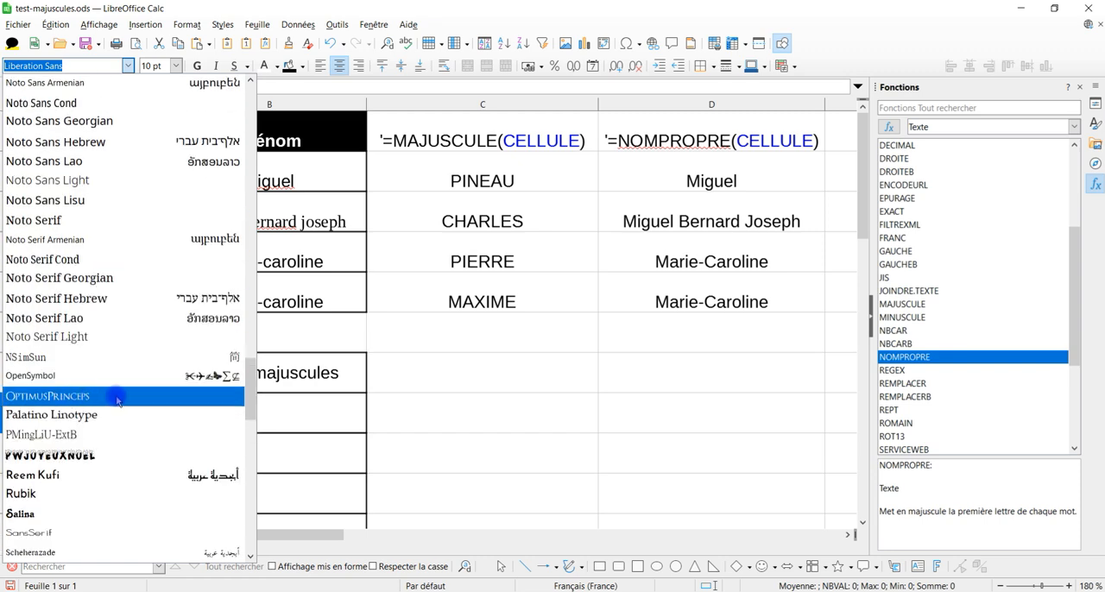
left_click_drag(246, 389, 241, 519)
scroll(28, 478, "down", 1)
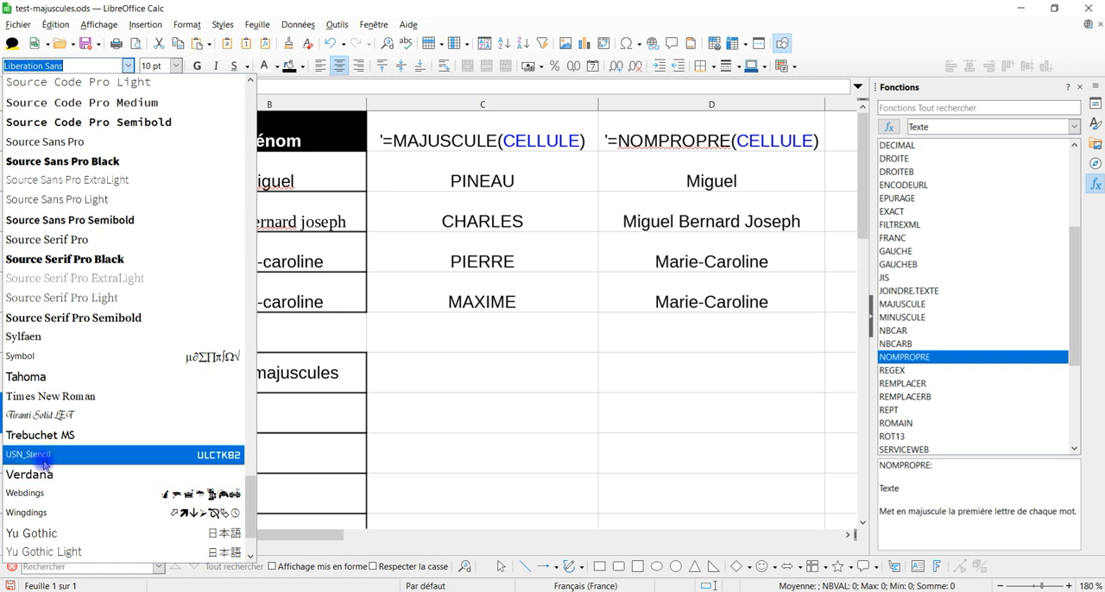
left_click(609, 429)
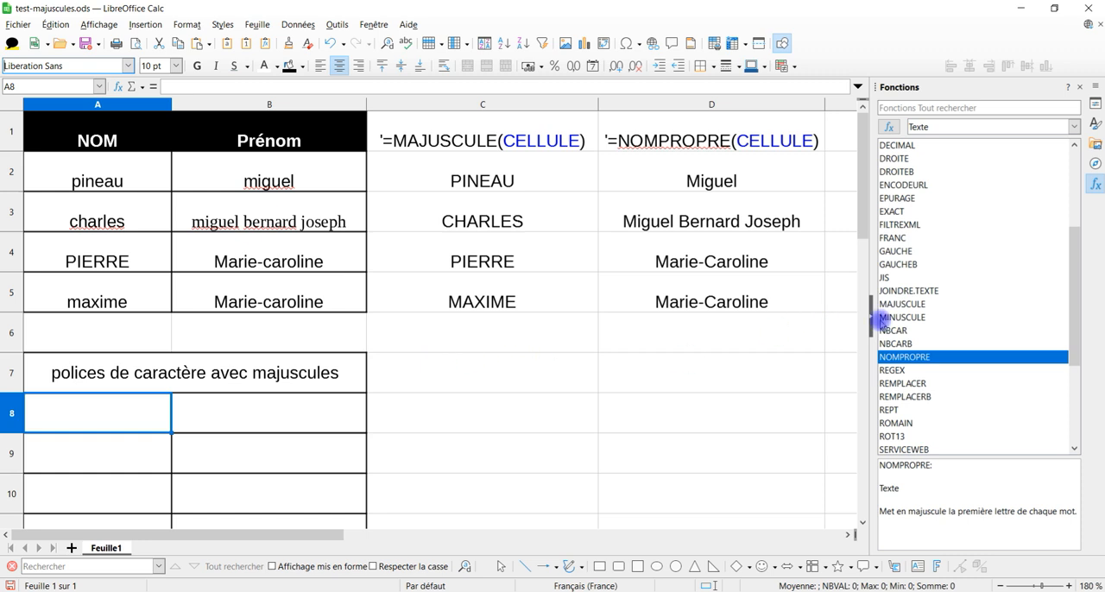
Step: Select cells A8:B16 and start a new cell style derived from Par défaut
scroll(459, 383, "down", 3)
scroll(461, 385, "up", 2)
scroll(461, 385, "down", 1)
left_click_drag(95, 177, 264, 493)
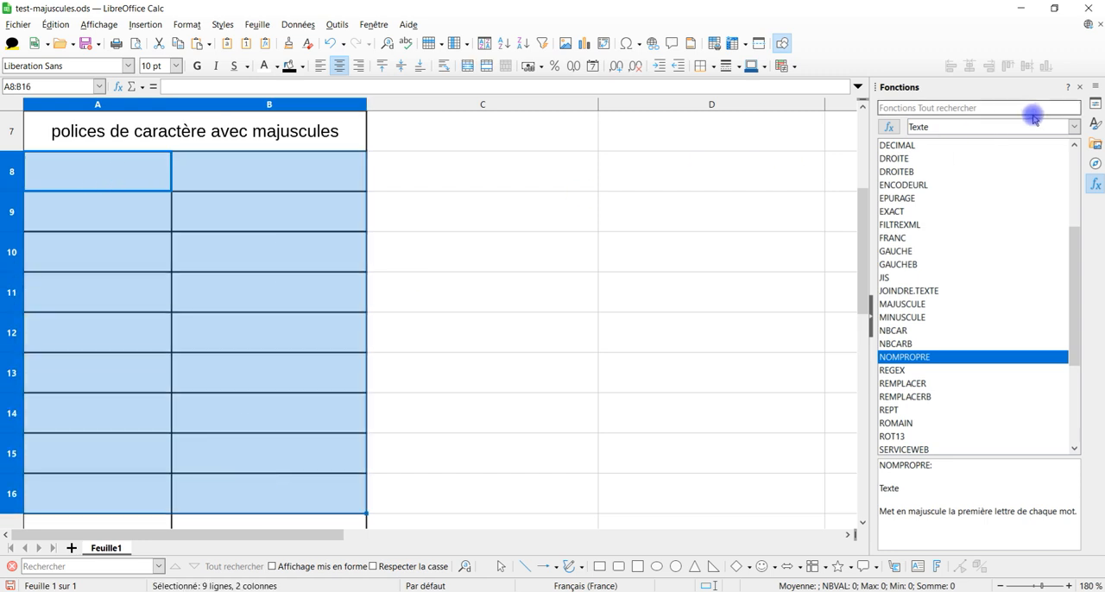
left_click(1094, 128)
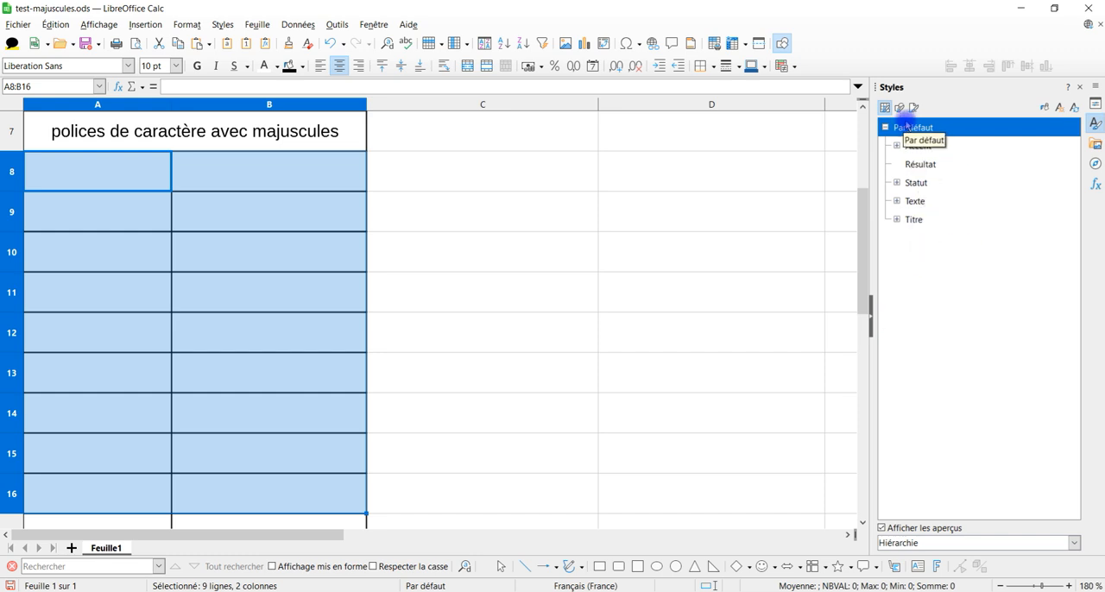
right_click(905, 130)
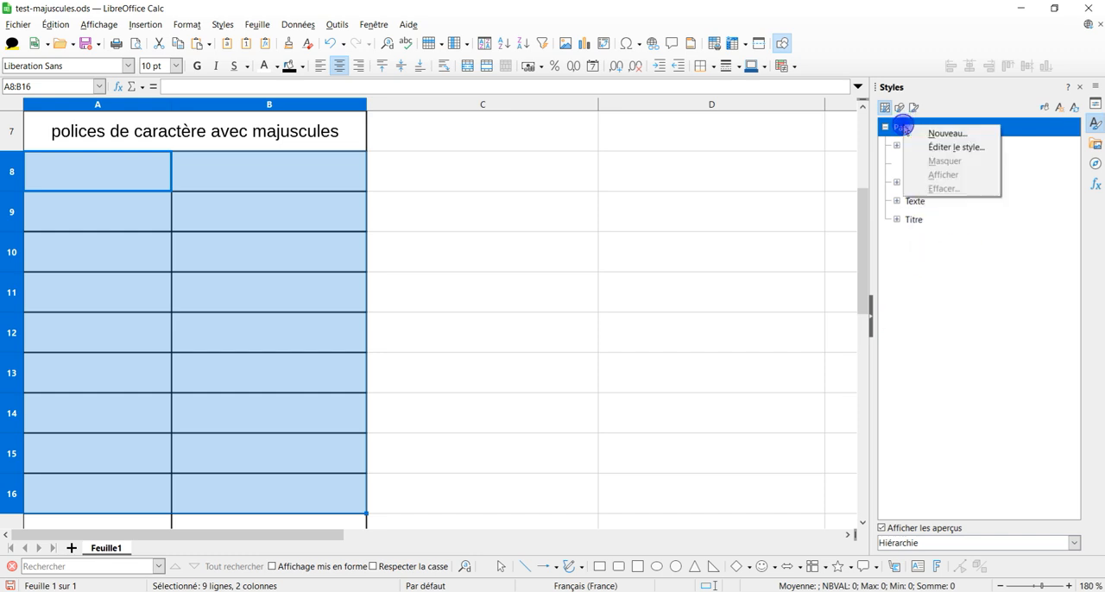
left_click(949, 135)
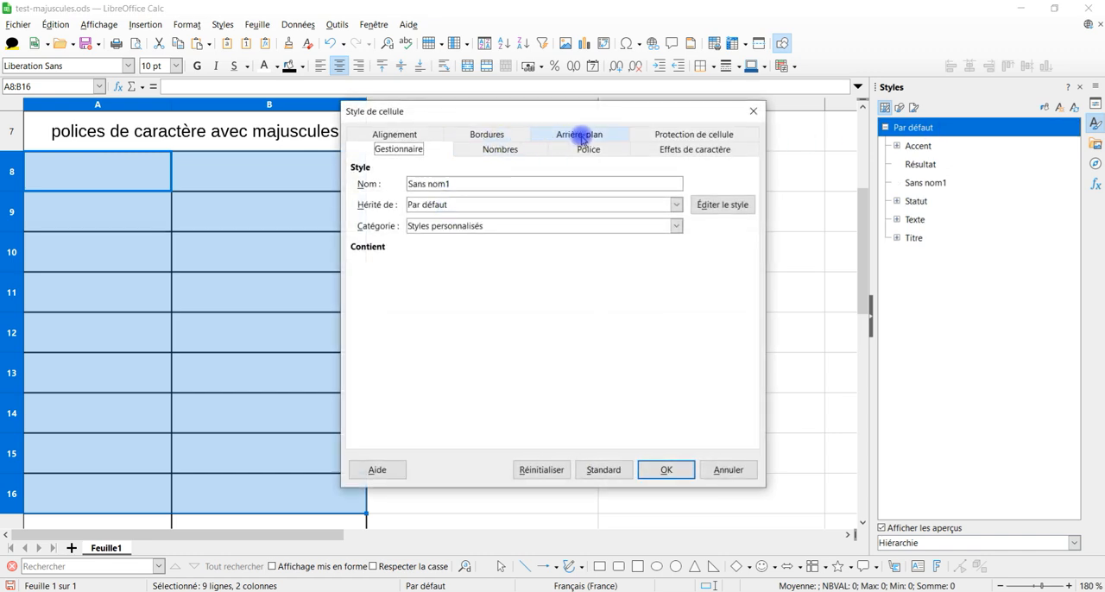
Step: Set the new cell style's font to OptimusPrinceps
left_click(604, 152)
left_click_drag(742, 217, 742, 259)
left_click(411, 218)
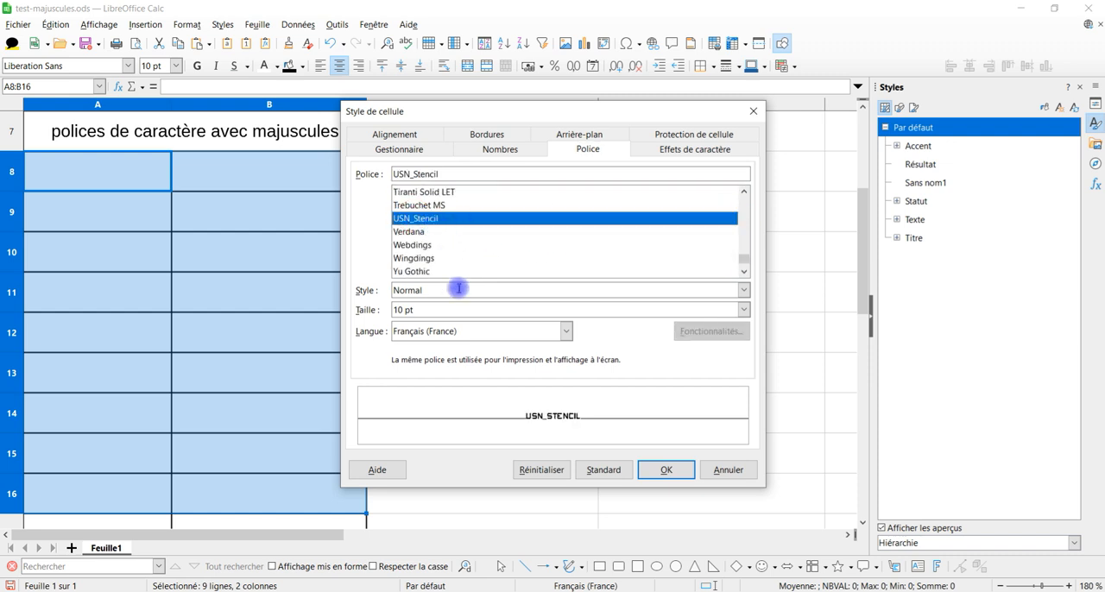
scroll(500, 242, "up", 15)
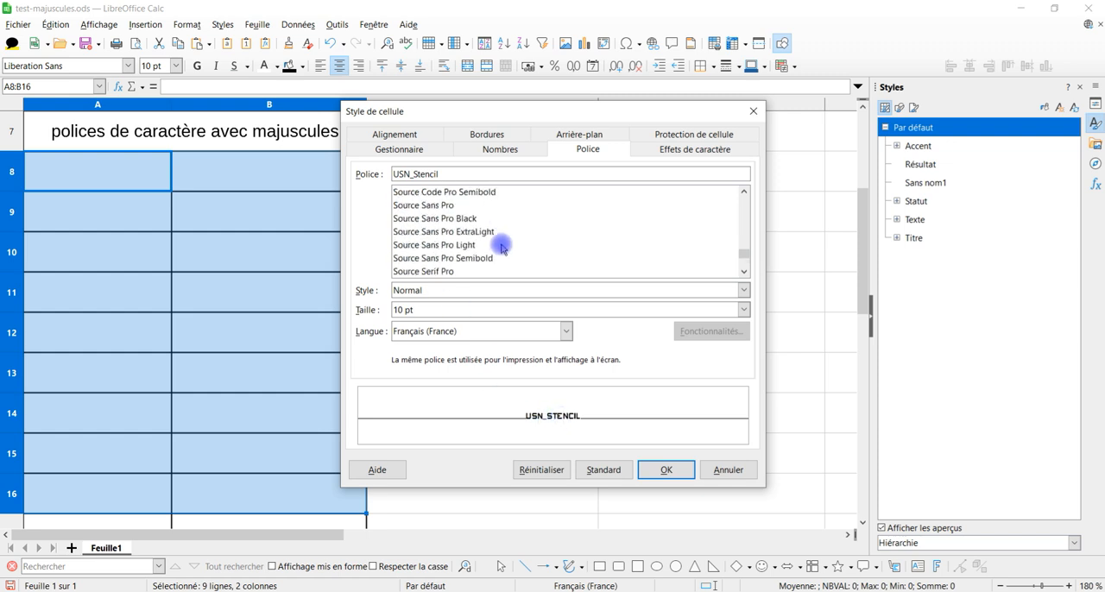
scroll(503, 246, "up", 12)
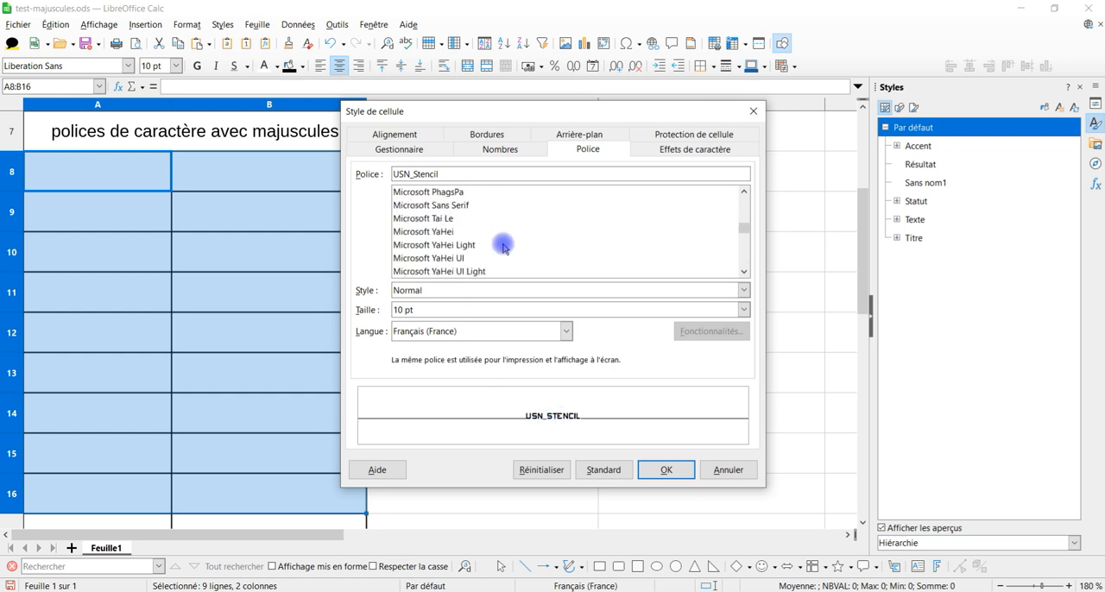
scroll(502, 246, "down", 4)
scroll(503, 248, "down", 12)
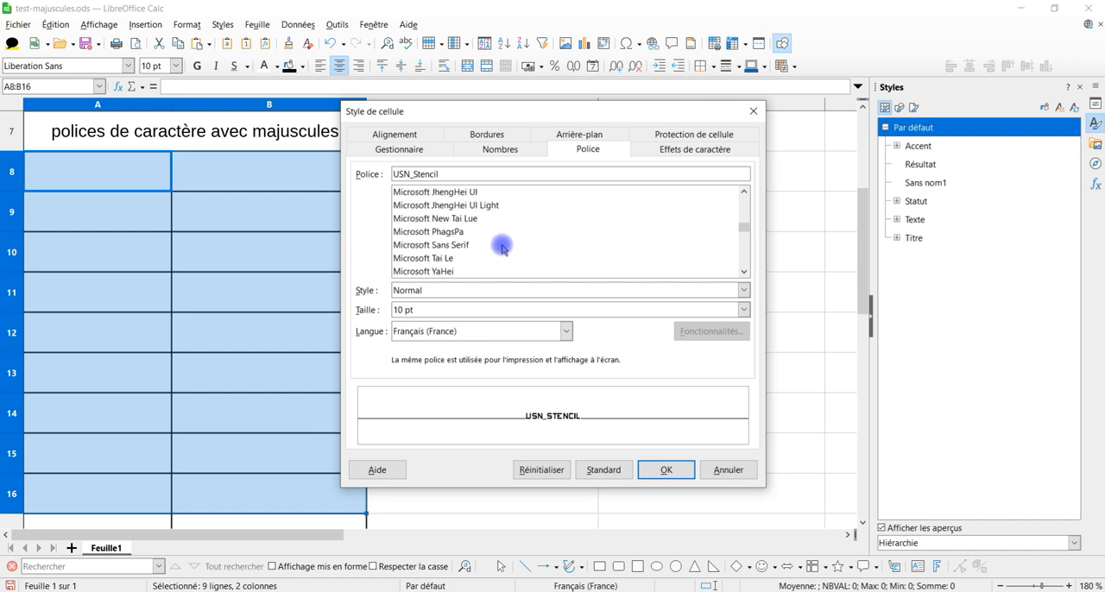
scroll(502, 248, "down", 10)
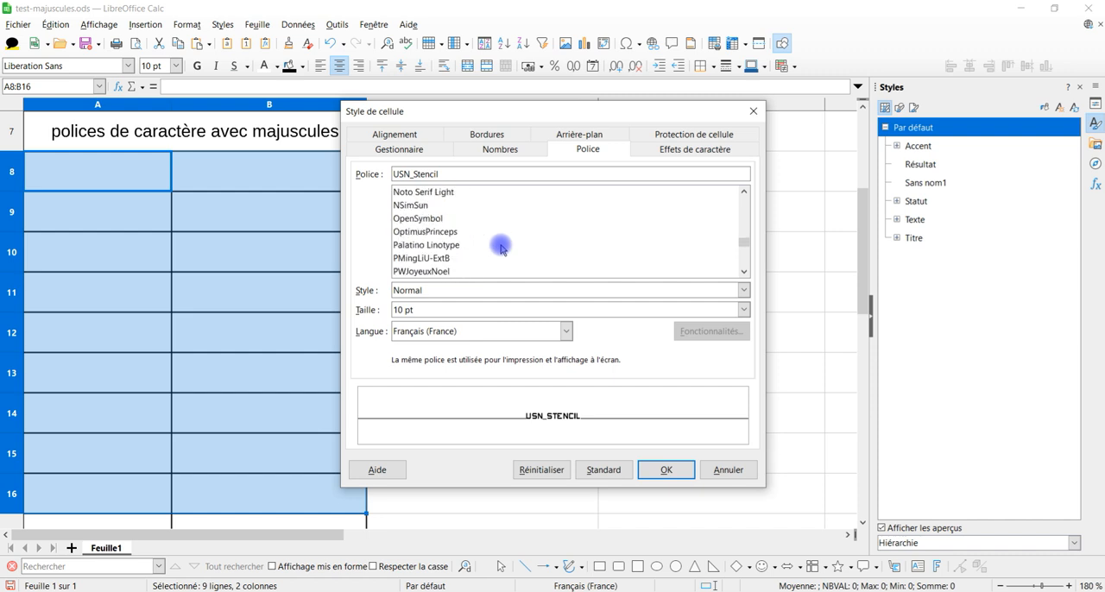
left_click(428, 233)
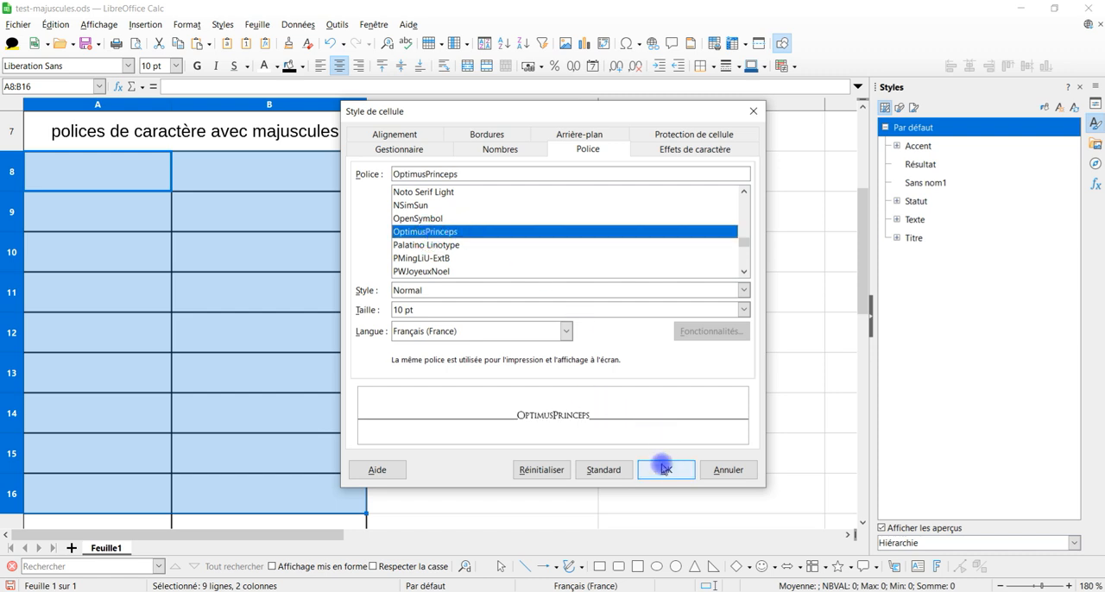
Step: Set the new style's font size to 14 pt and its typeface style to Normal
left_click(743, 309)
left_click(489, 432)
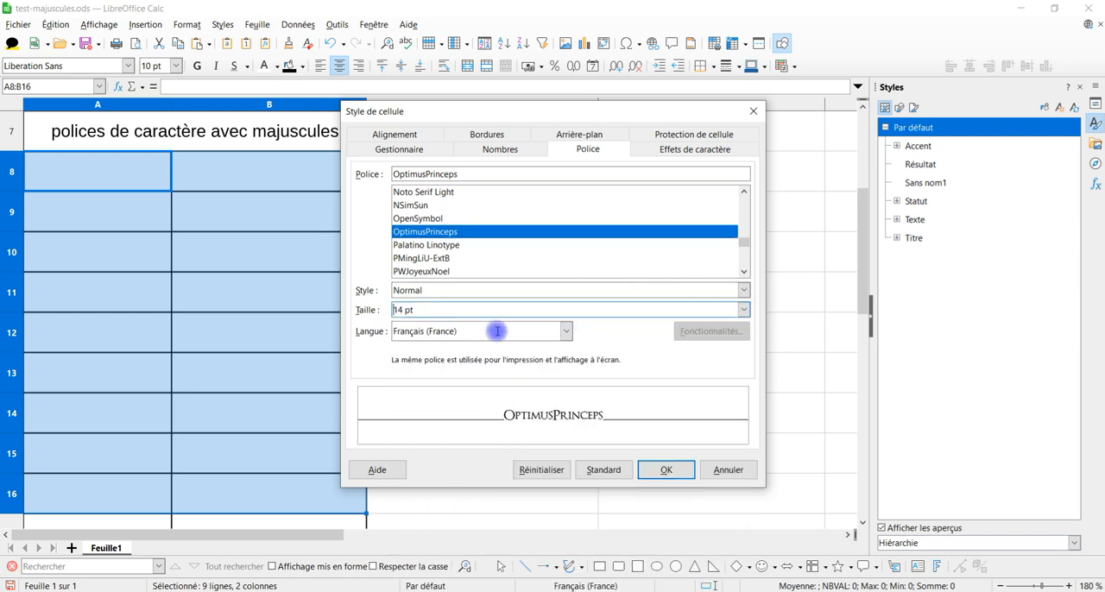
left_click(722, 293)
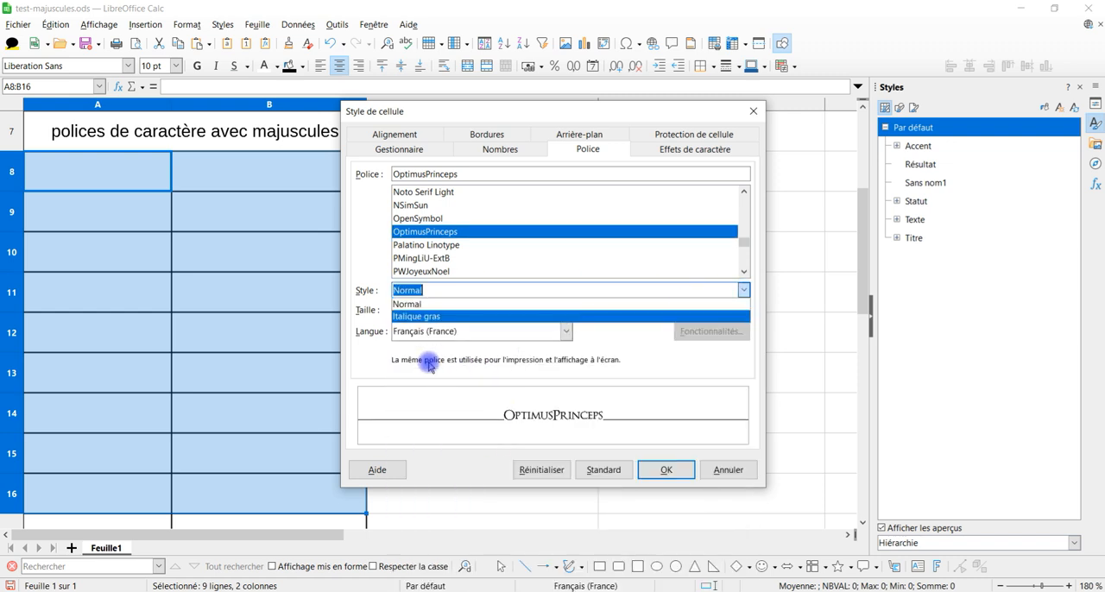
left_click(469, 304)
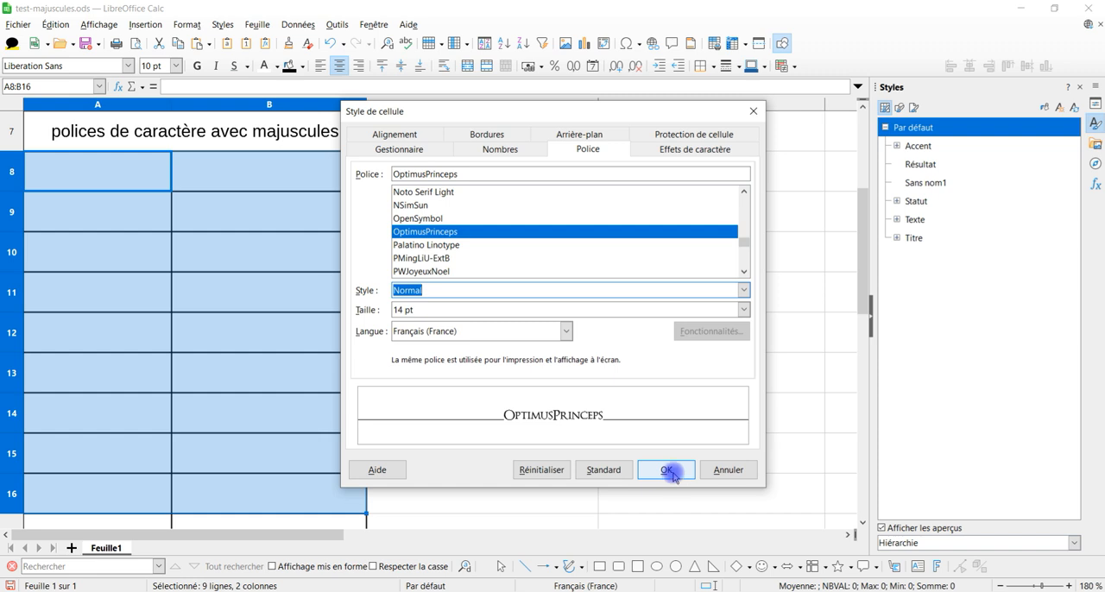
Step: Name the new cell style test-optimus, save it and apply it to cells A8:B16
left_click(413, 151)
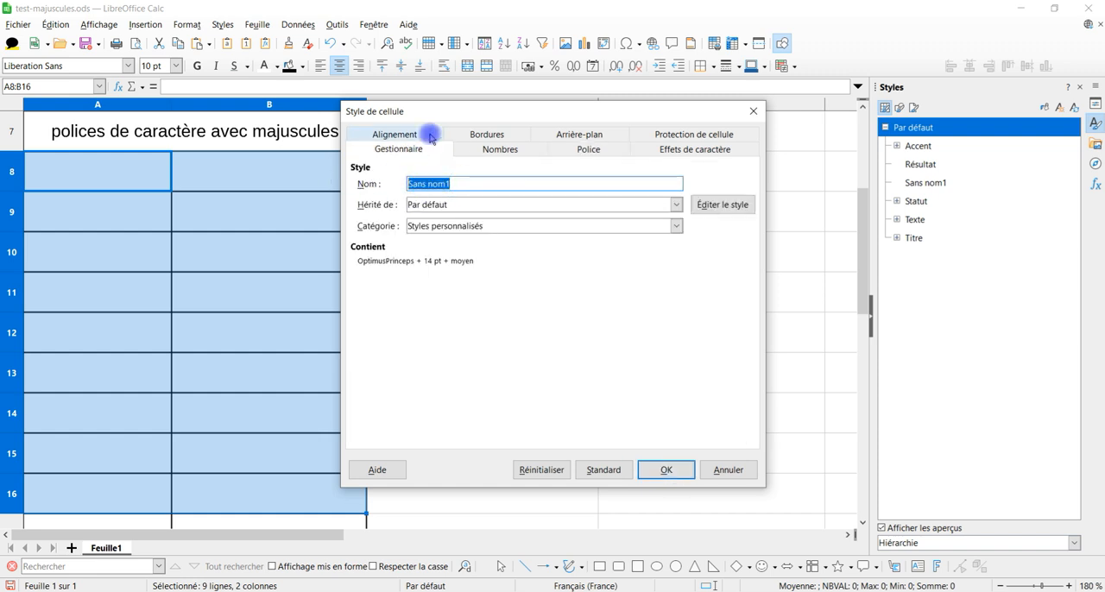
type("test-optimus")
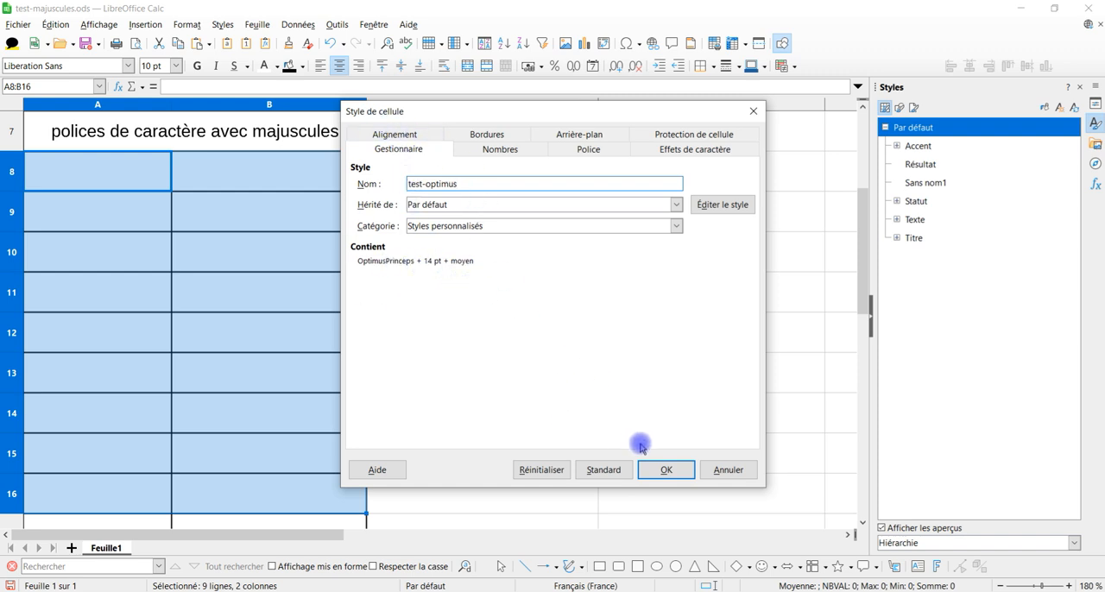
left_click(663, 468)
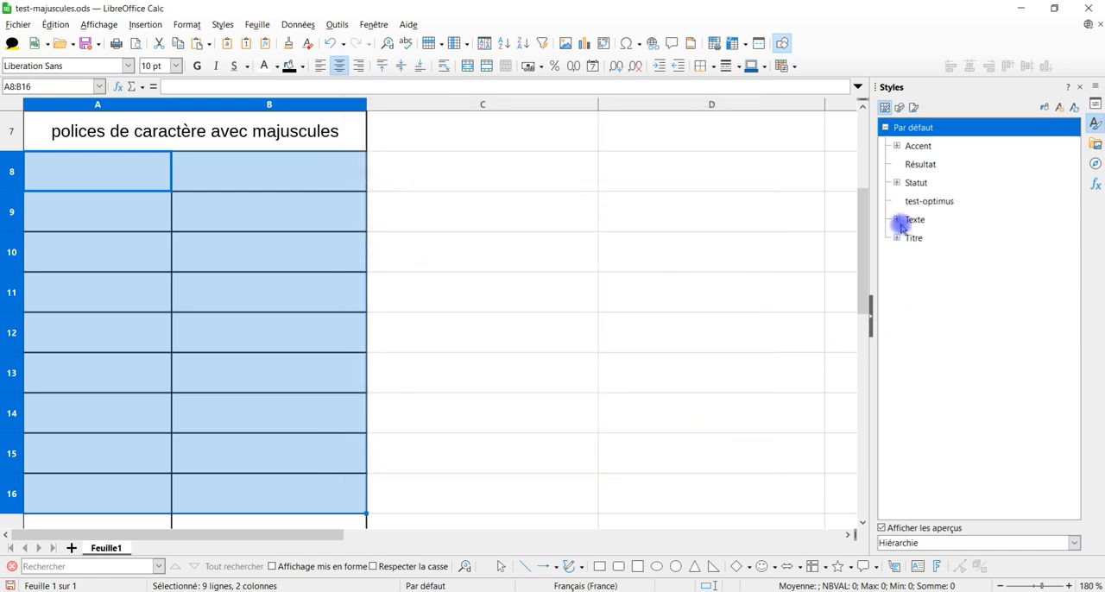
double_click(930, 205)
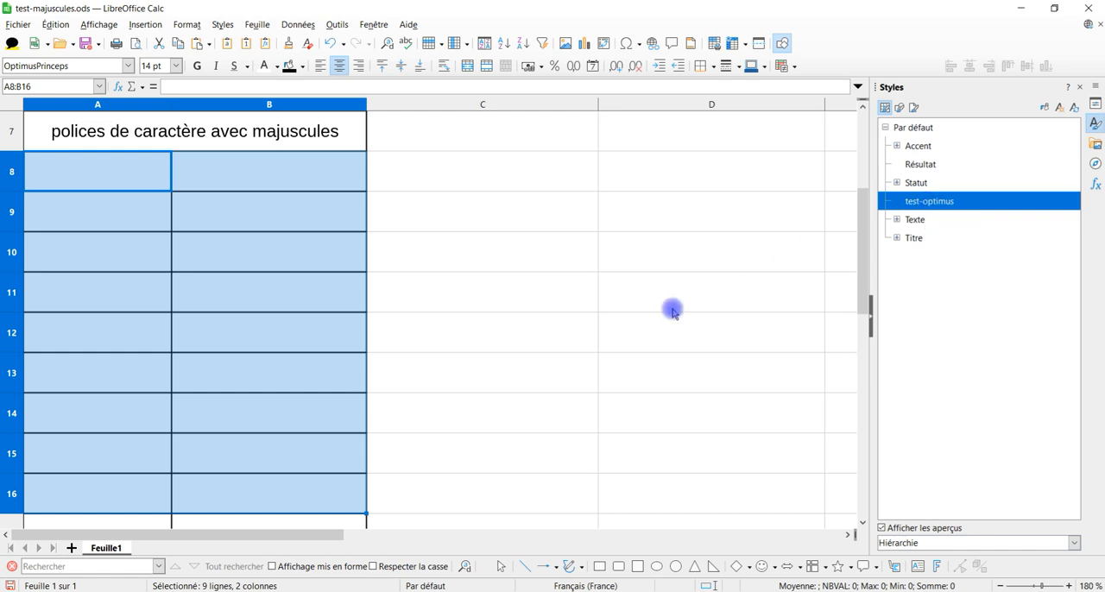
left_click(517, 216)
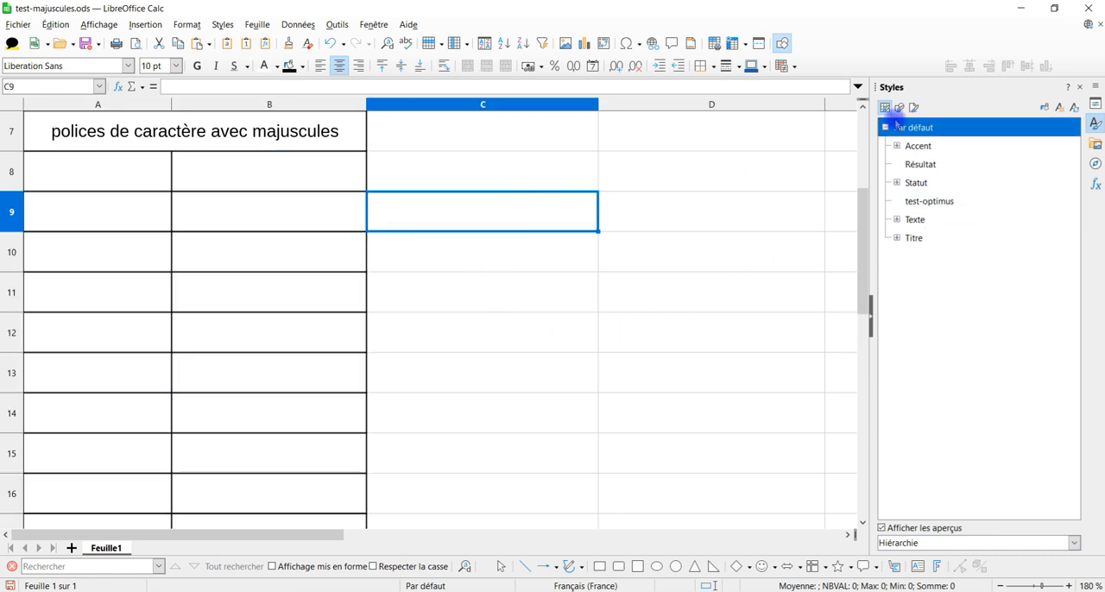
Step: Enter the sample first name in lowercase in cell A9 to try out the test-optimus style
left_click(102, 212)
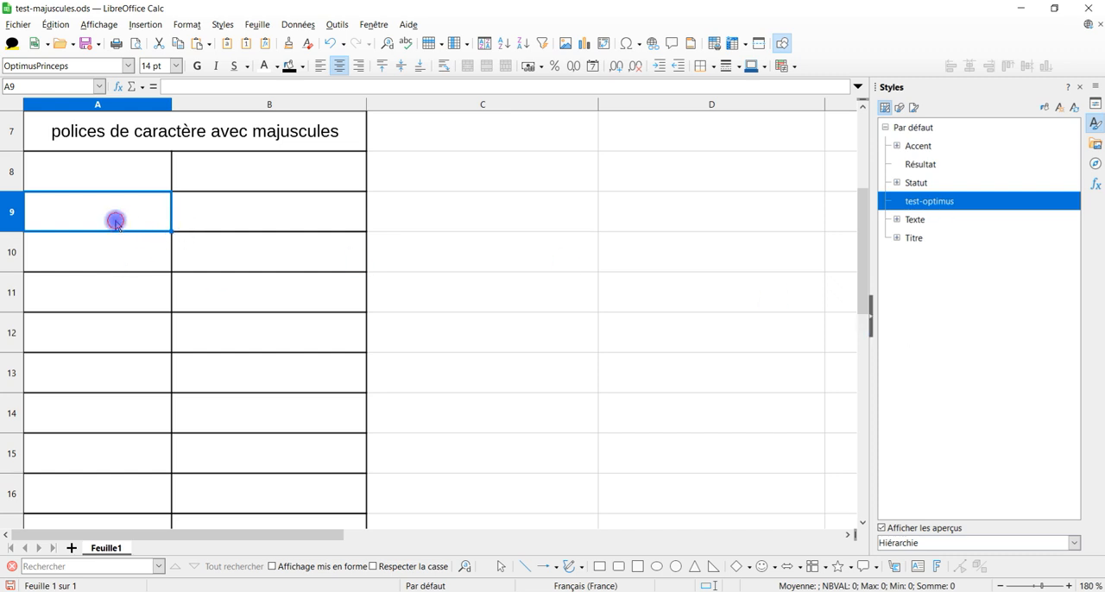
key("ctrl+1")
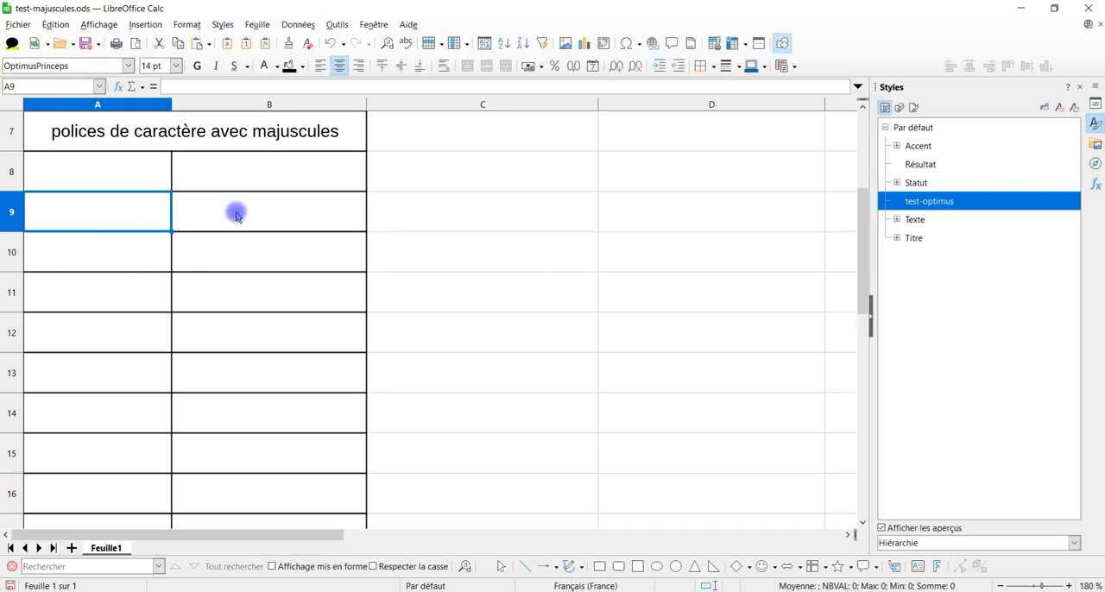
type("migue")
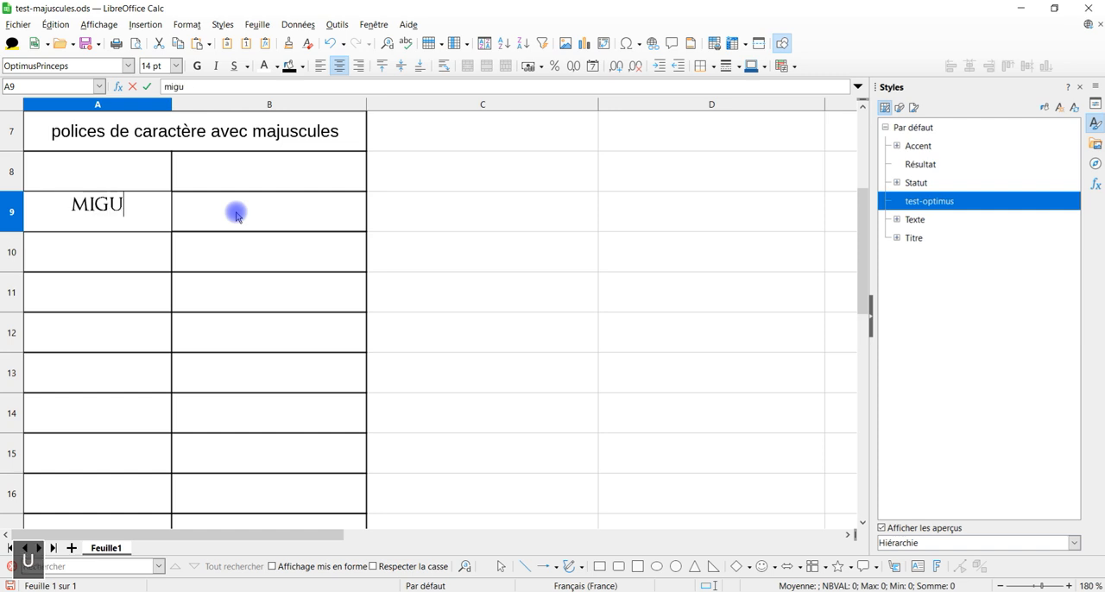
type("l")
key("Return")
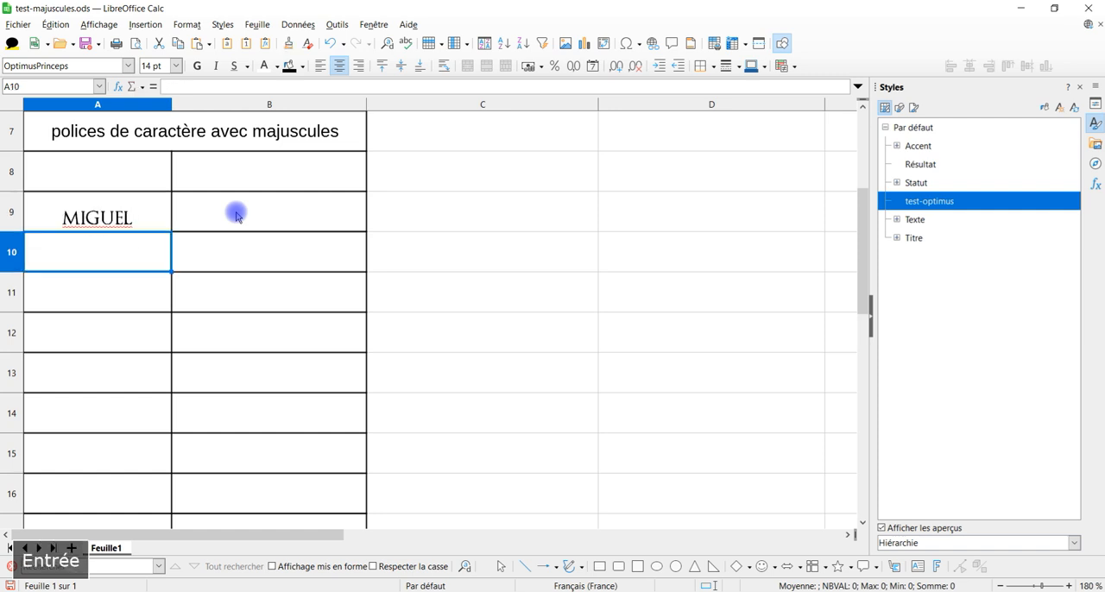
Step: Enter the same first name in lowercase in the unstyled cell C9
left_click(524, 211)
type("m")
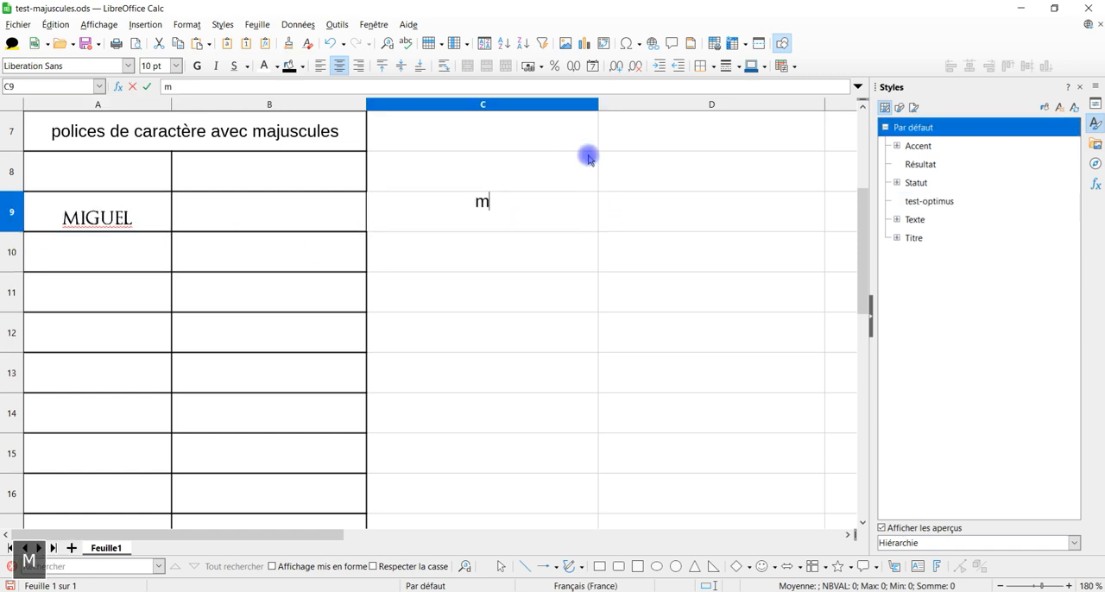
type("igue")
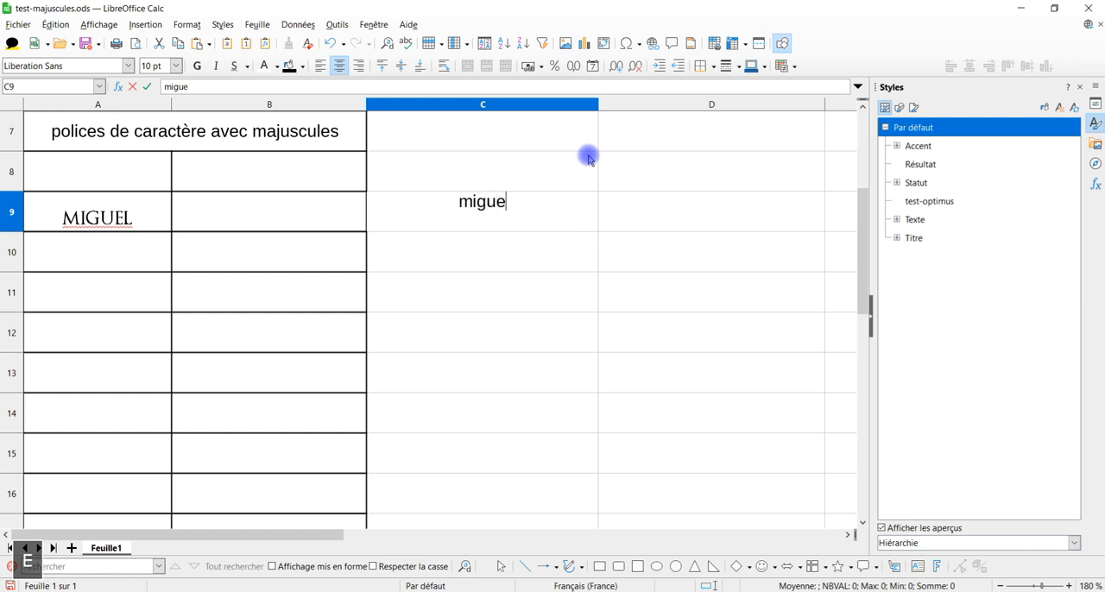
type("l")
key("Return")
Step: Copy cell C9 and paste only its text into cell A11, keeping the target cell's style
left_click(543, 216)
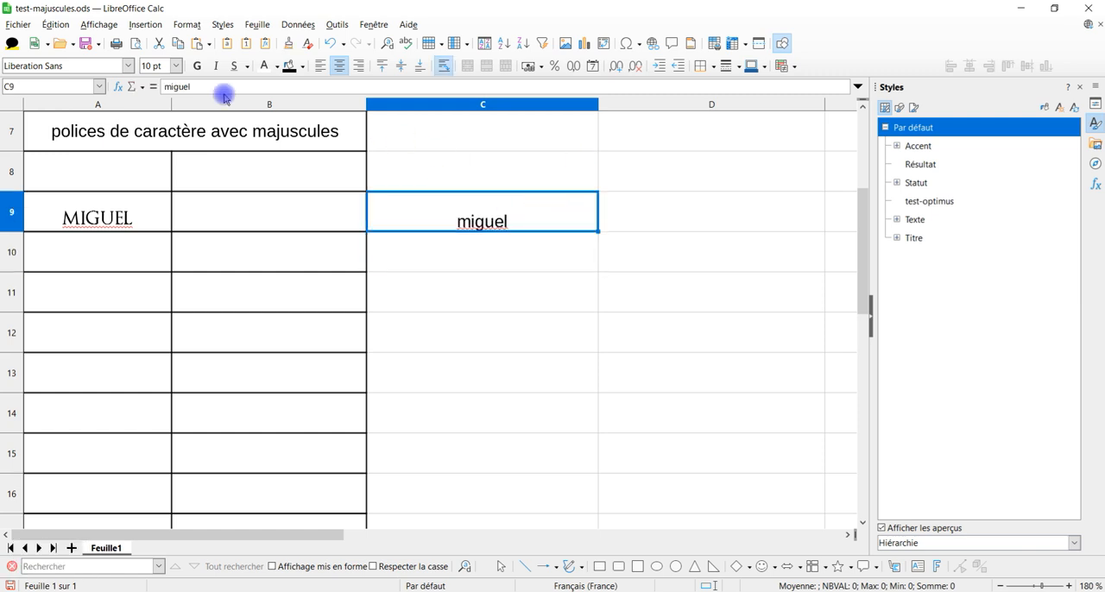
left_click(108, 291)
left_click(65, 26)
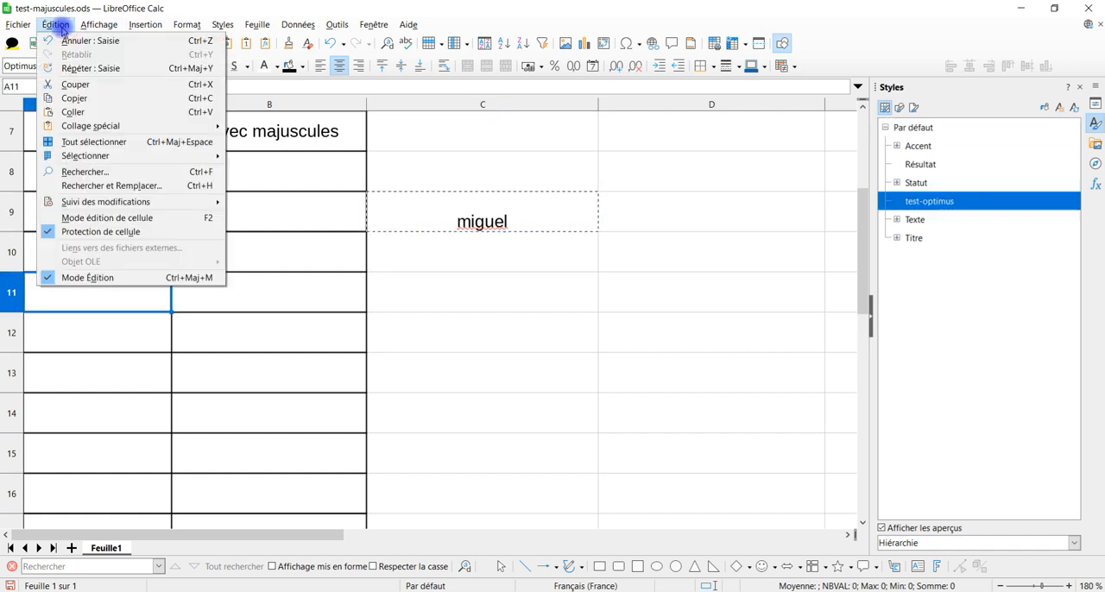
mouse_move(163, 125)
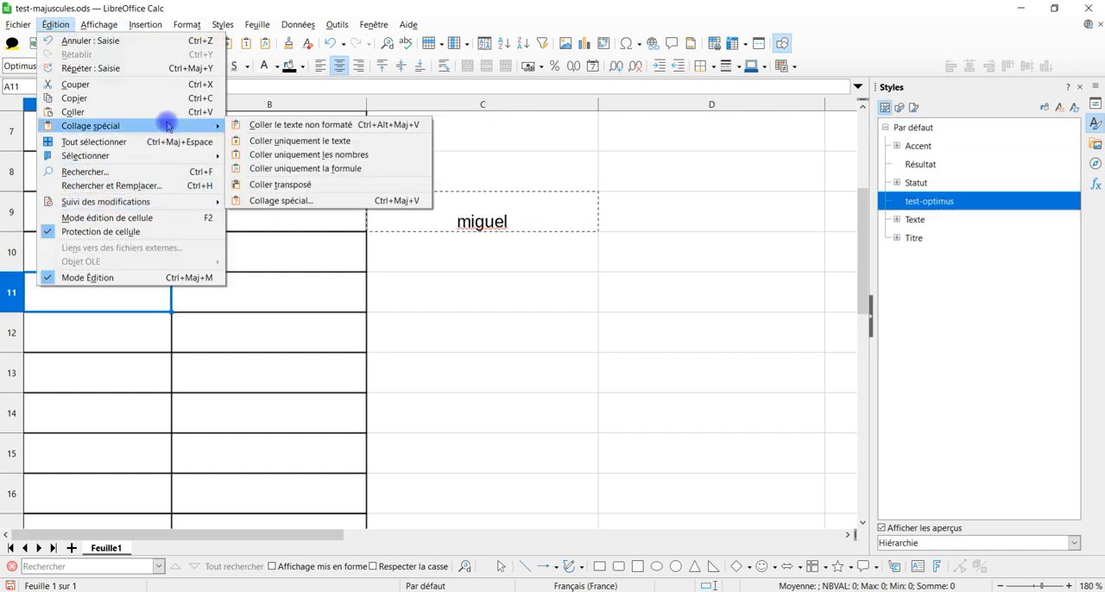
left_click(357, 141)
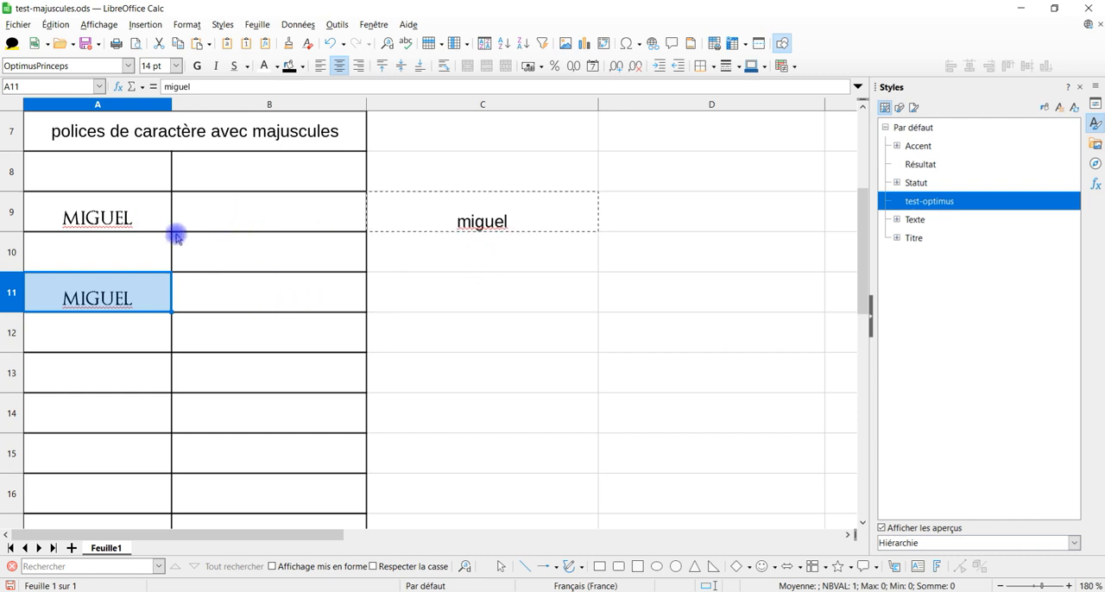
scroll(111, 381, "up", 2)
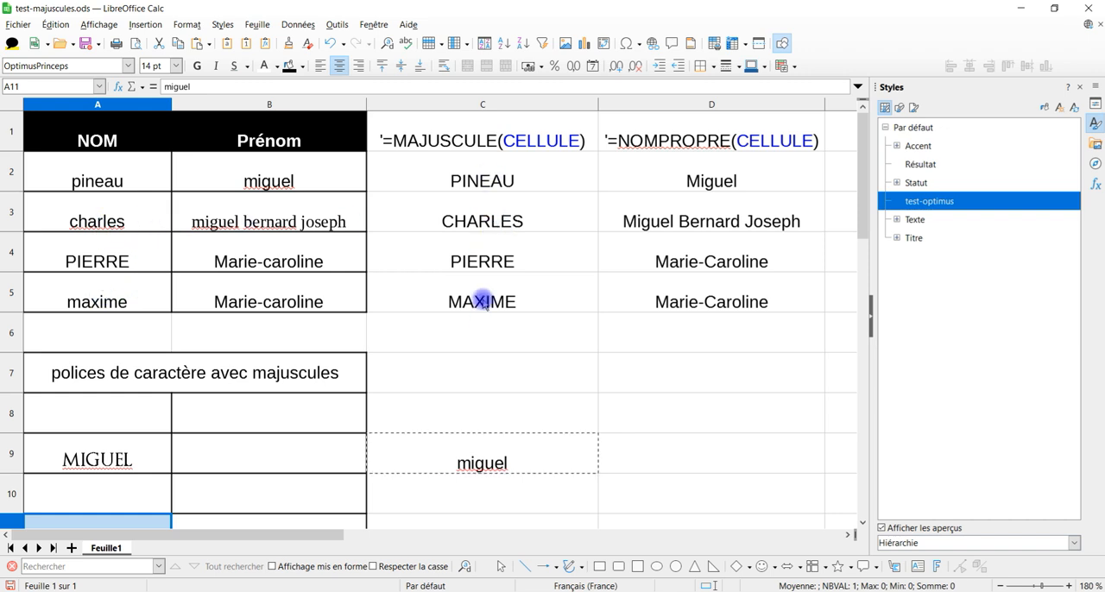
scroll(441, 315, "down", 1)
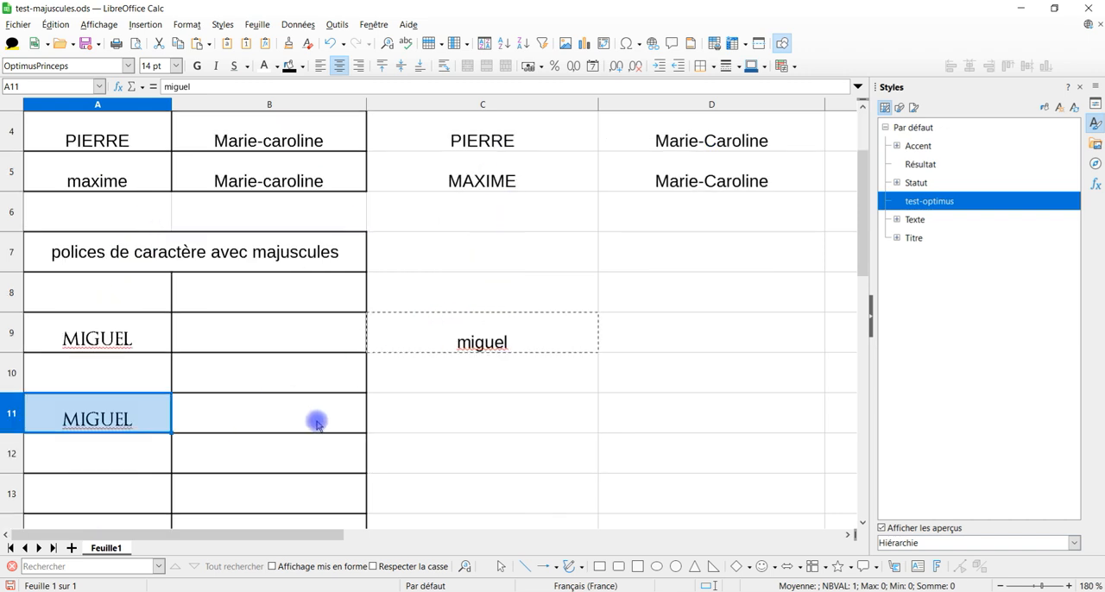
left_click(118, 420)
left_click(143, 375)
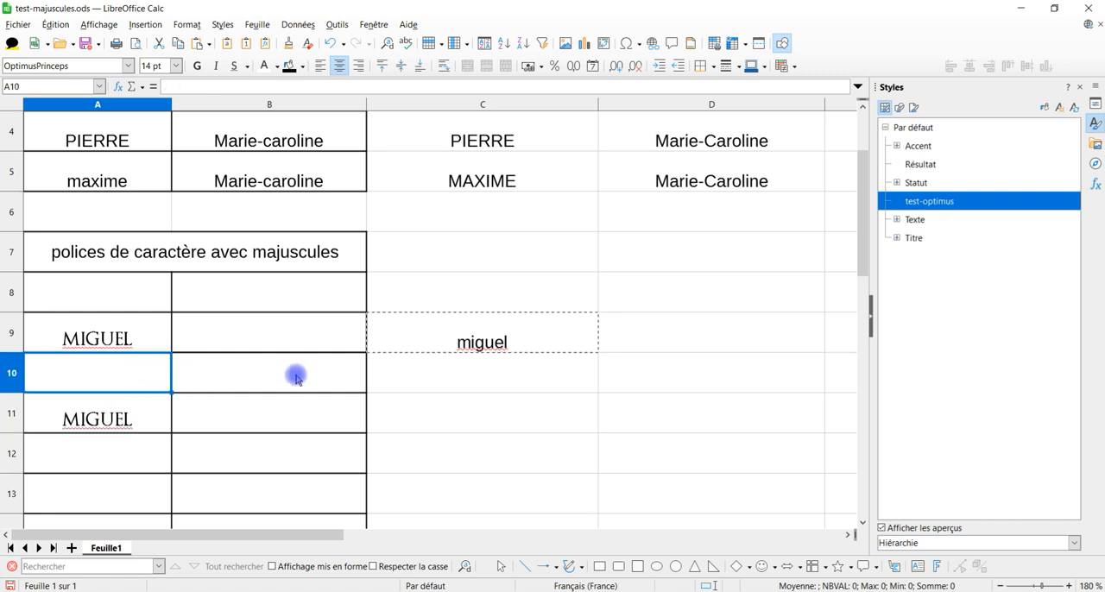
Step: Replace the content of cell C9 with the sample surname in lowercase
left_click(496, 345)
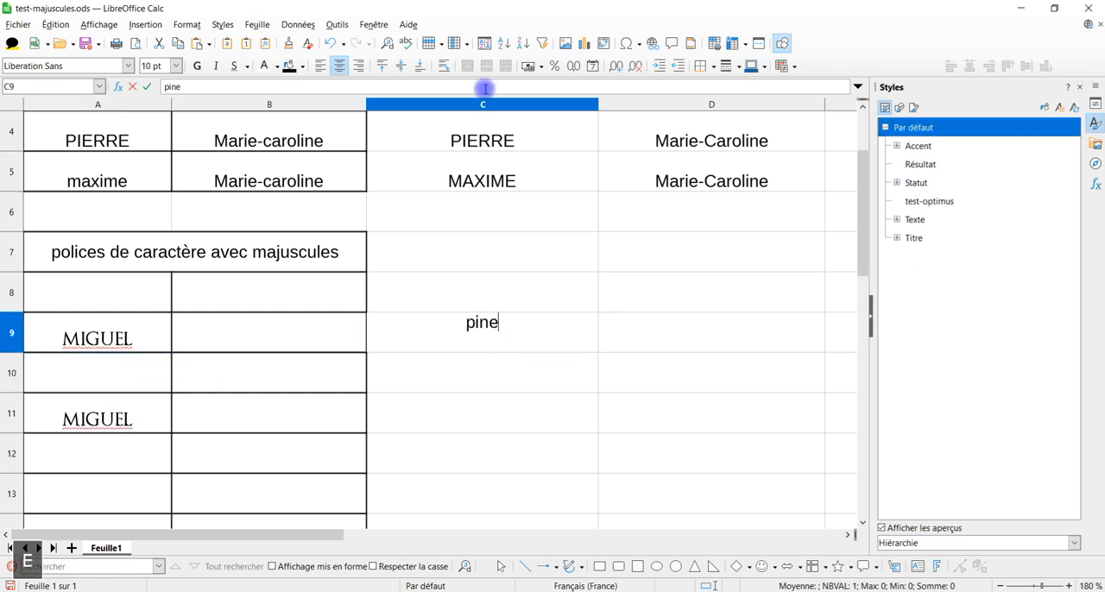
key("Return")
Step: Copy the lowercase surname from cell C9 and paste only its text into cell A9, keeping the test-optimus style
left_click(414, 325)
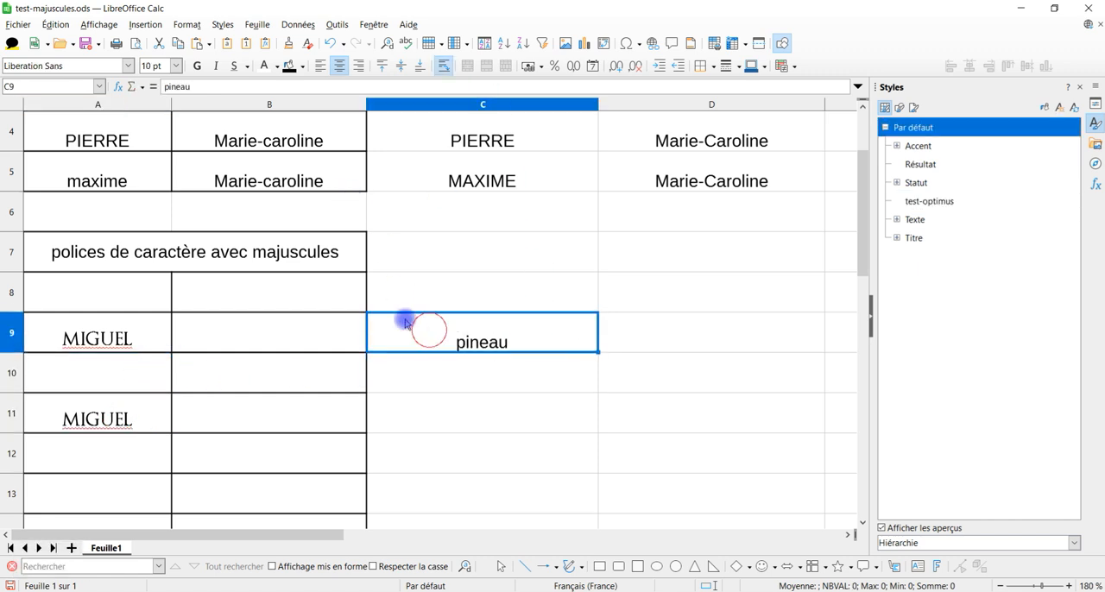
left_click(178, 43)
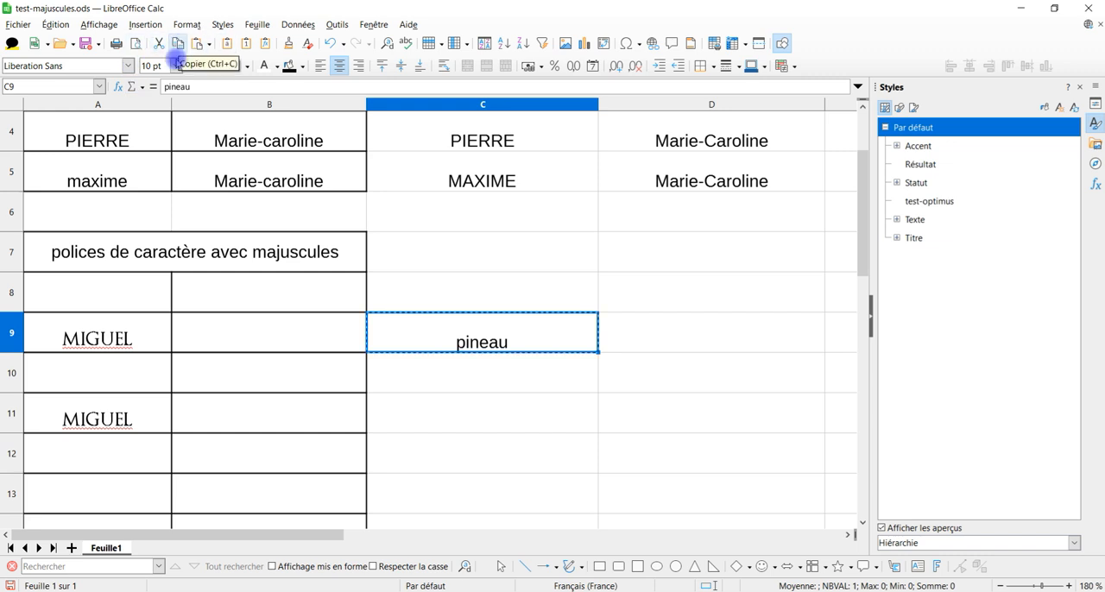
left_click(118, 330)
left_click(54, 24)
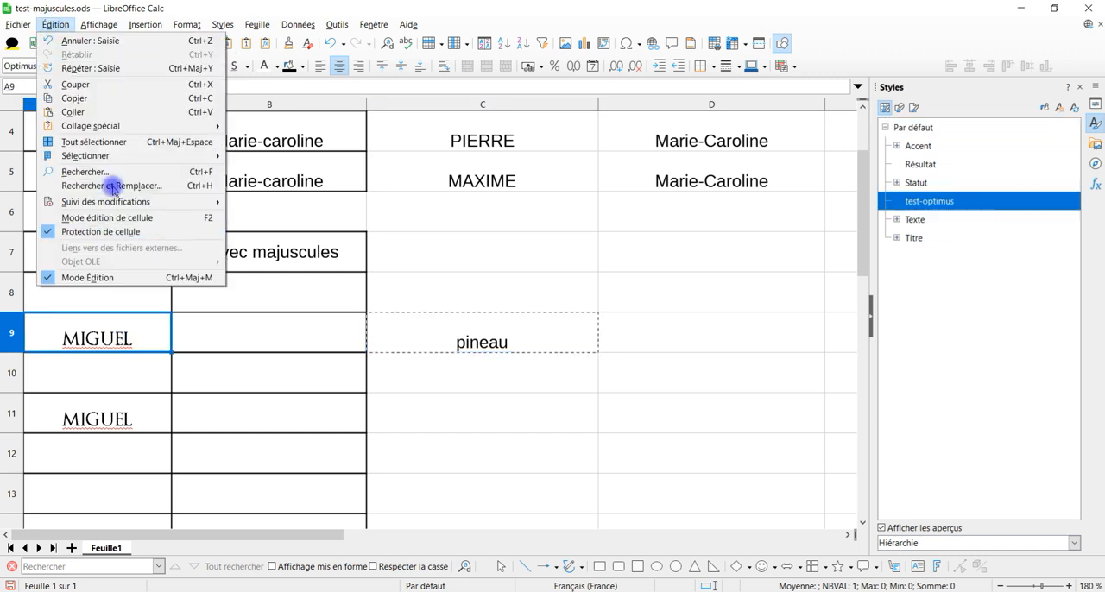
mouse_move(135, 126)
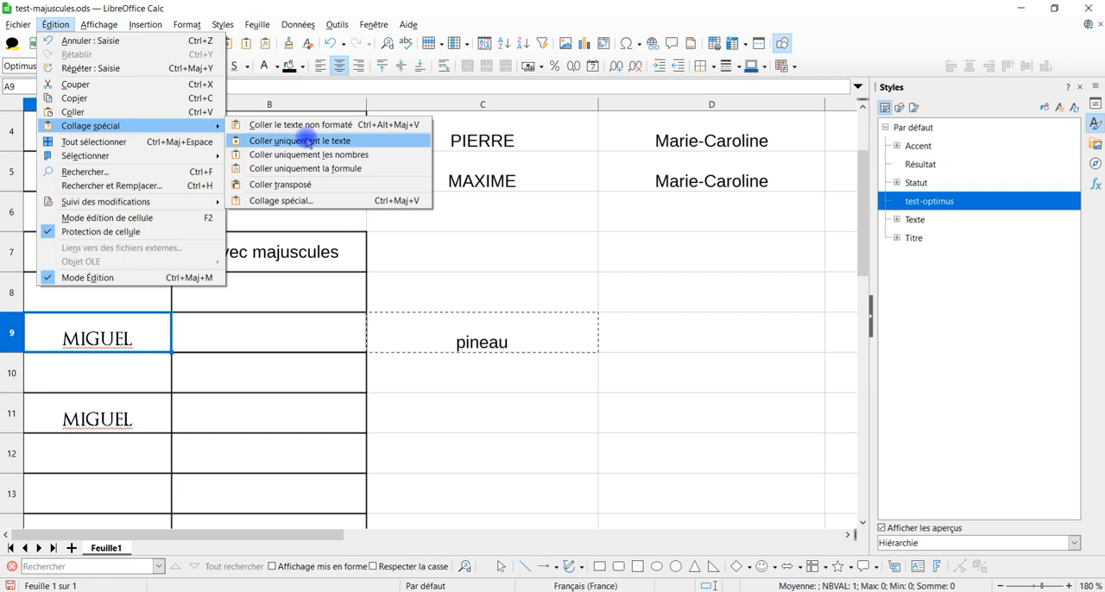
left_click(339, 143)
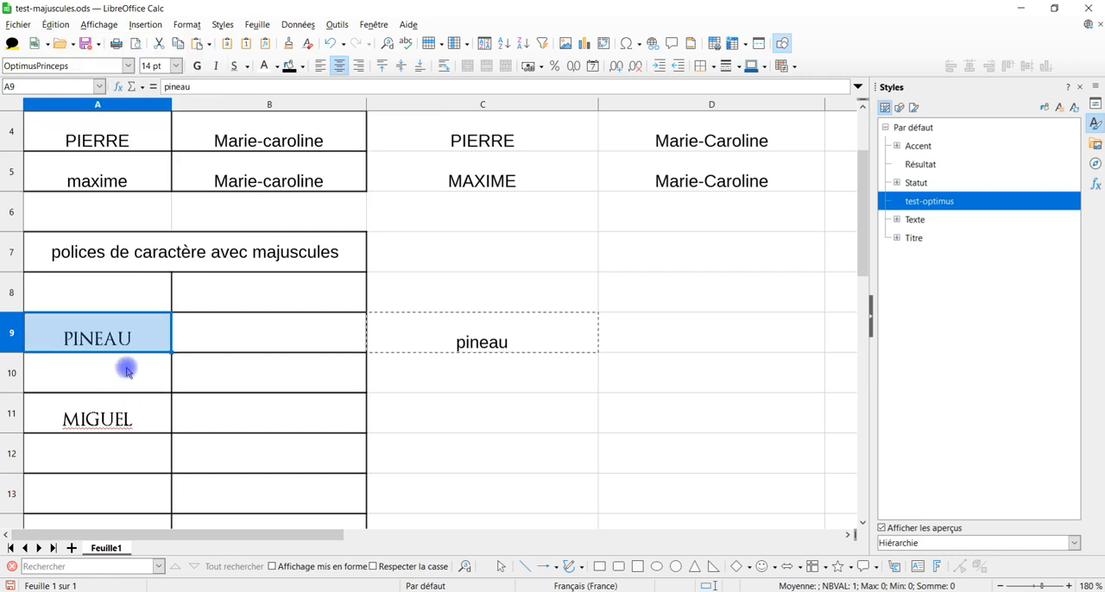
Step: Clear the sample first name from cell A11
left_click(126, 365)
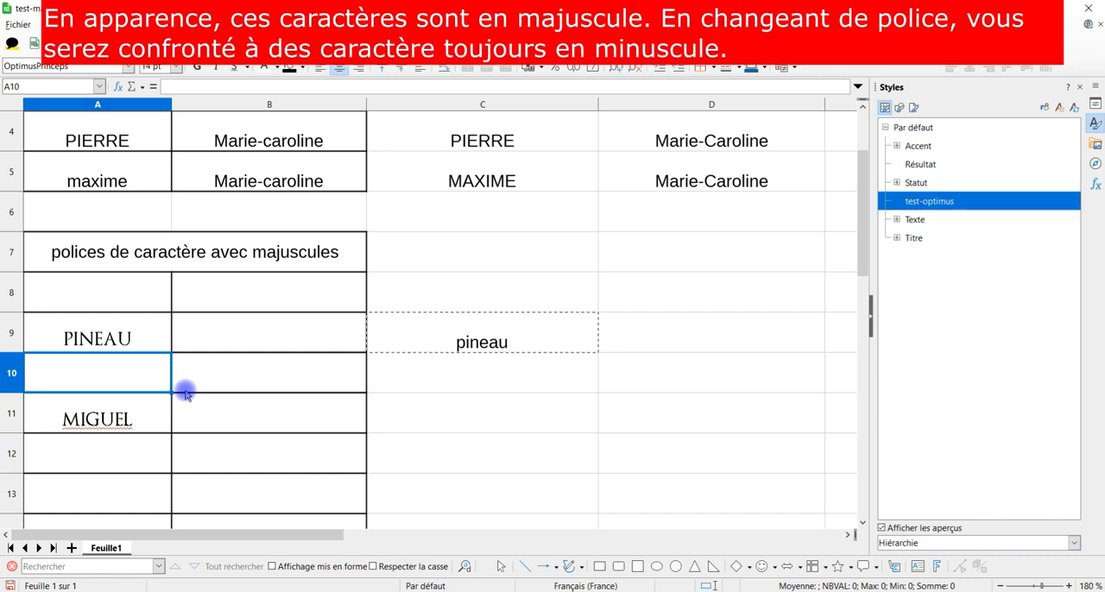
key("Down")
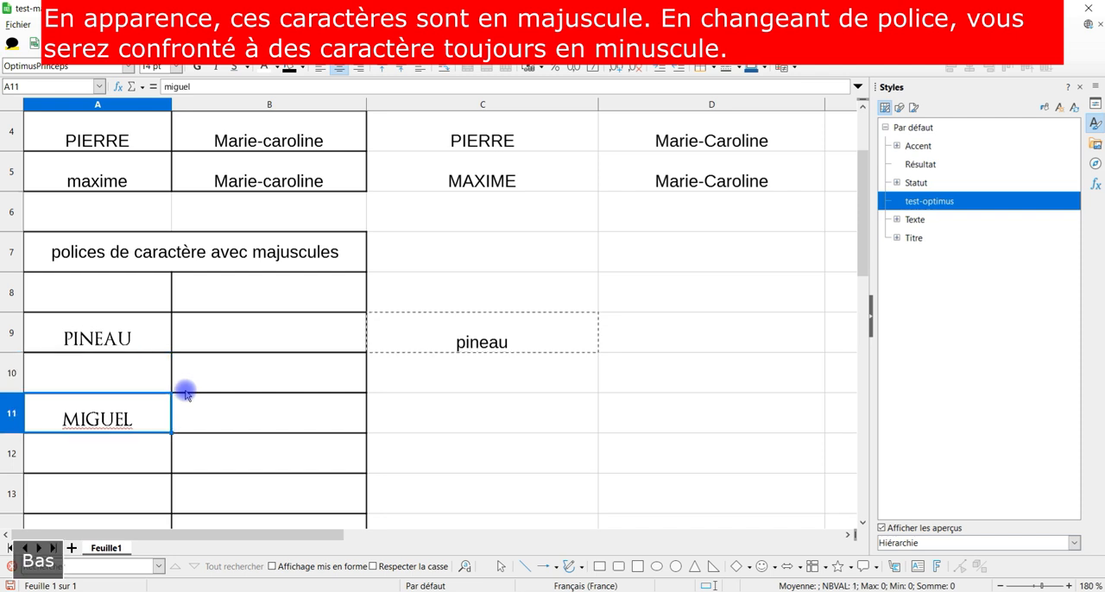
key("Delete")
key("Up")
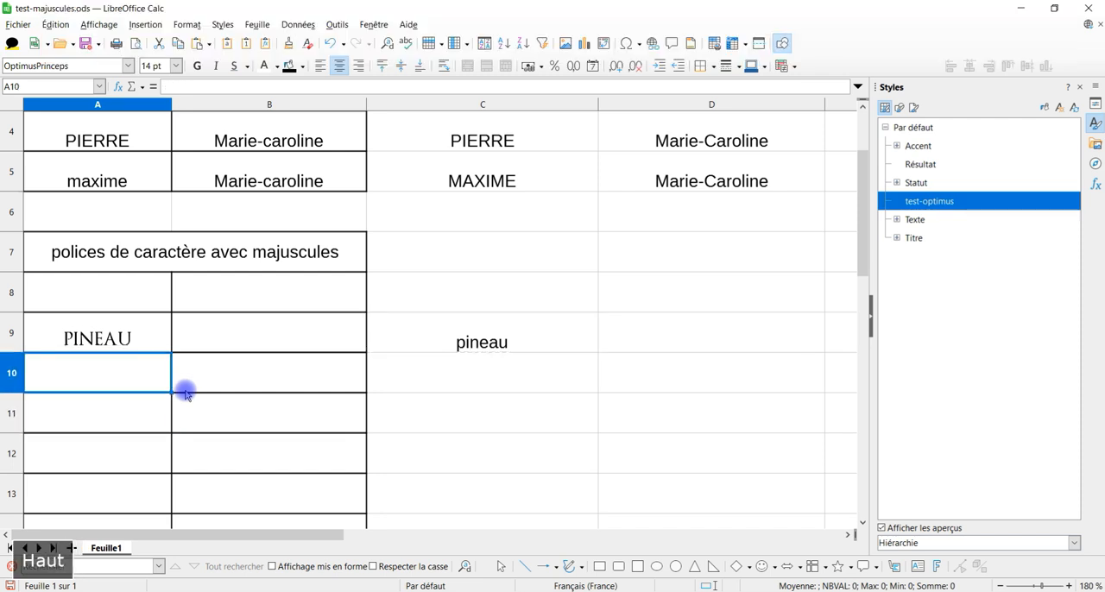
Step: Edit the test-optimus cell style and change its font to USN_Stencil
left_click(222, 323)
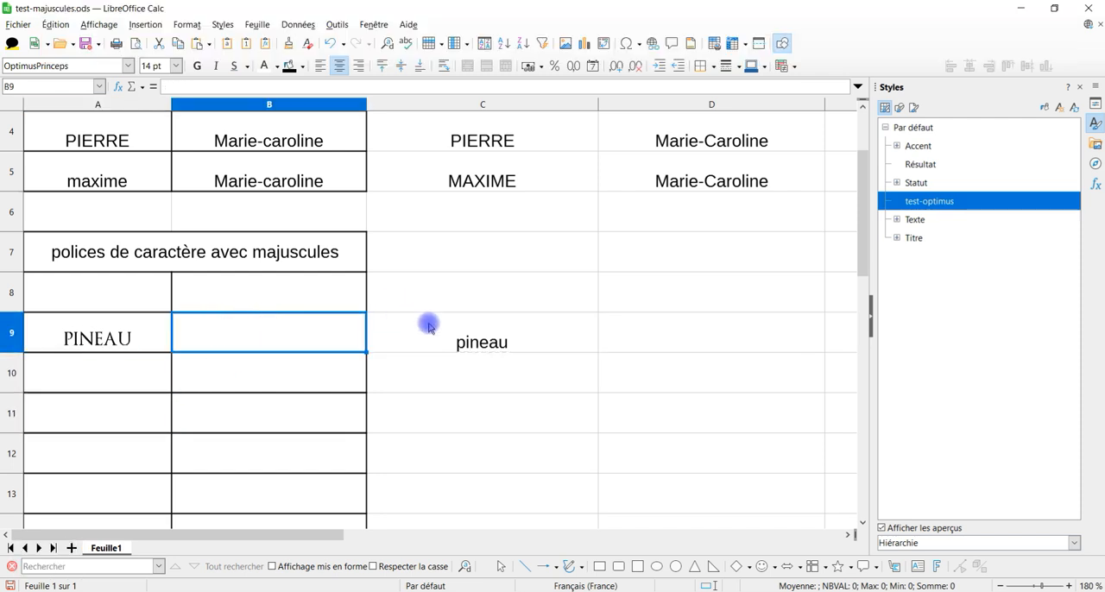
scroll(162, 313, "up", 1)
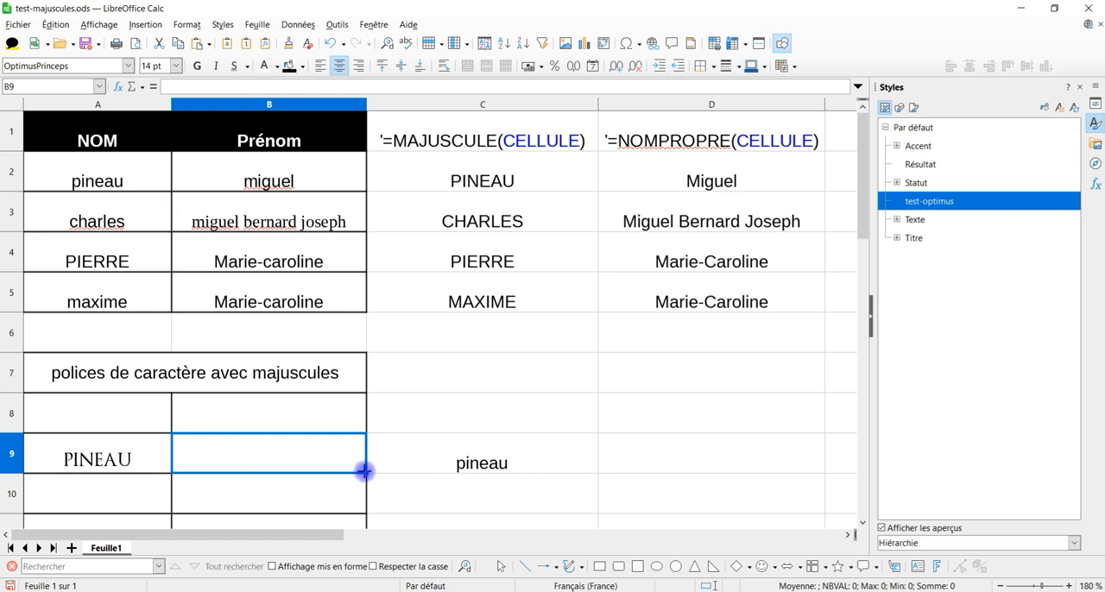
right_click(939, 203)
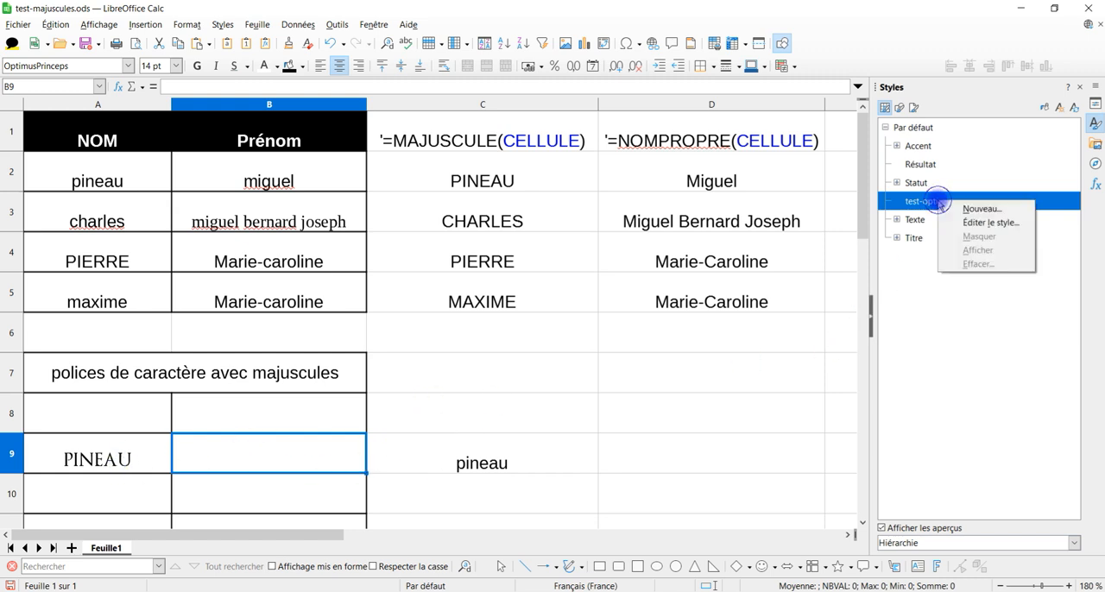
left_click(990, 224)
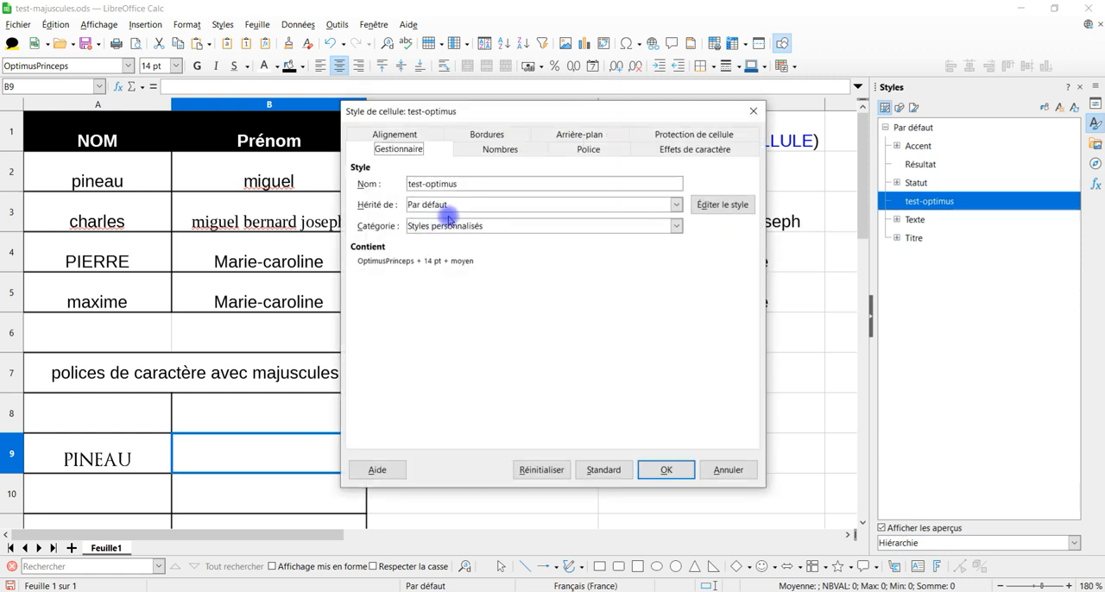
left_click(588, 149)
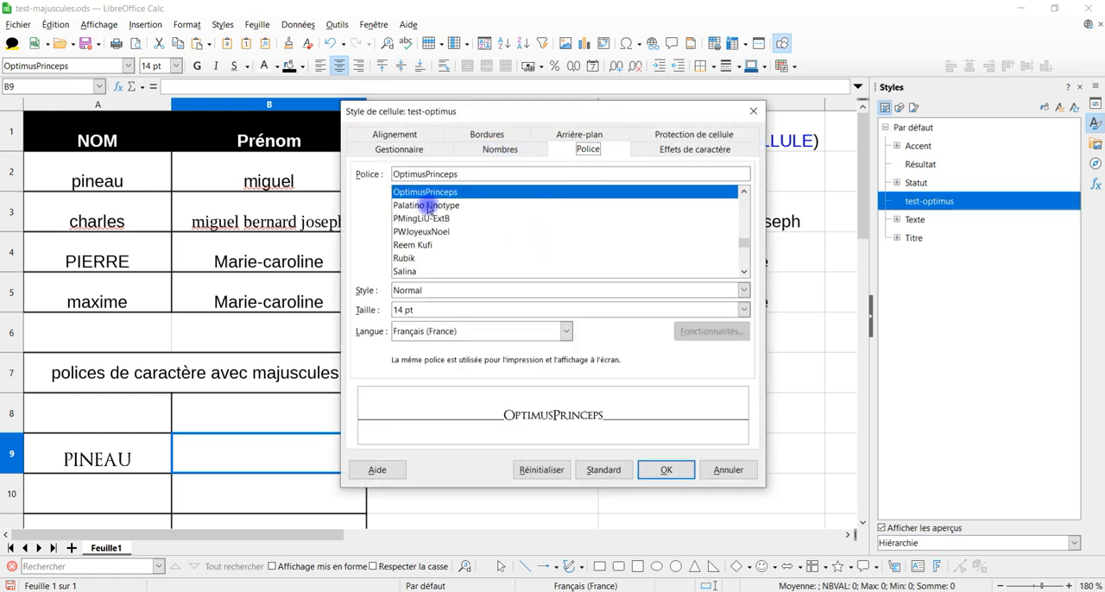
scroll(542, 239, "down", 15)
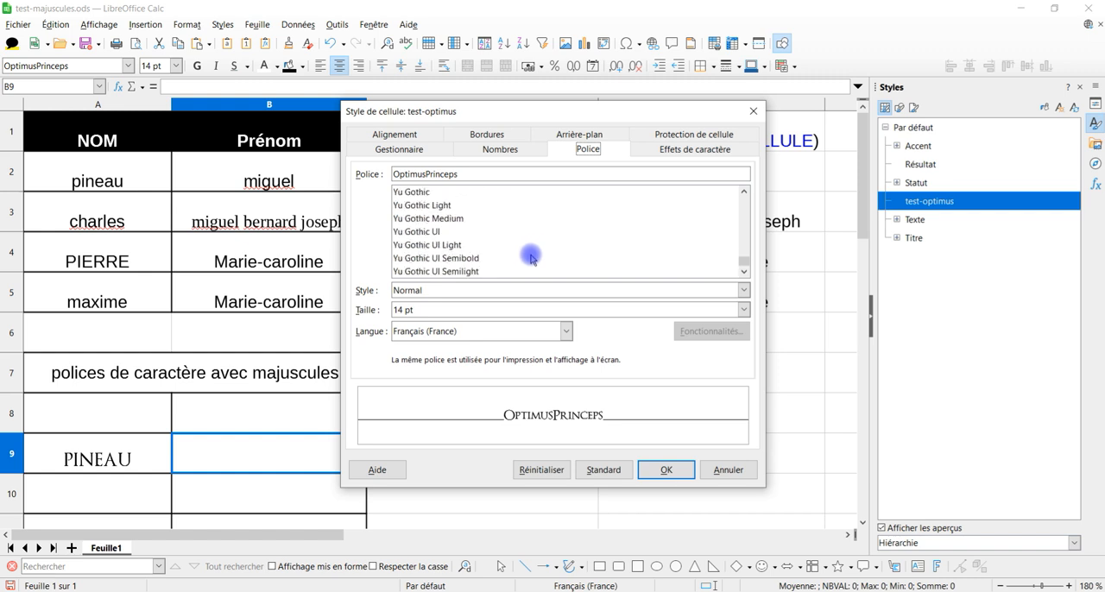
scroll(530, 257, "up", 4)
scroll(530, 257, "up", 3)
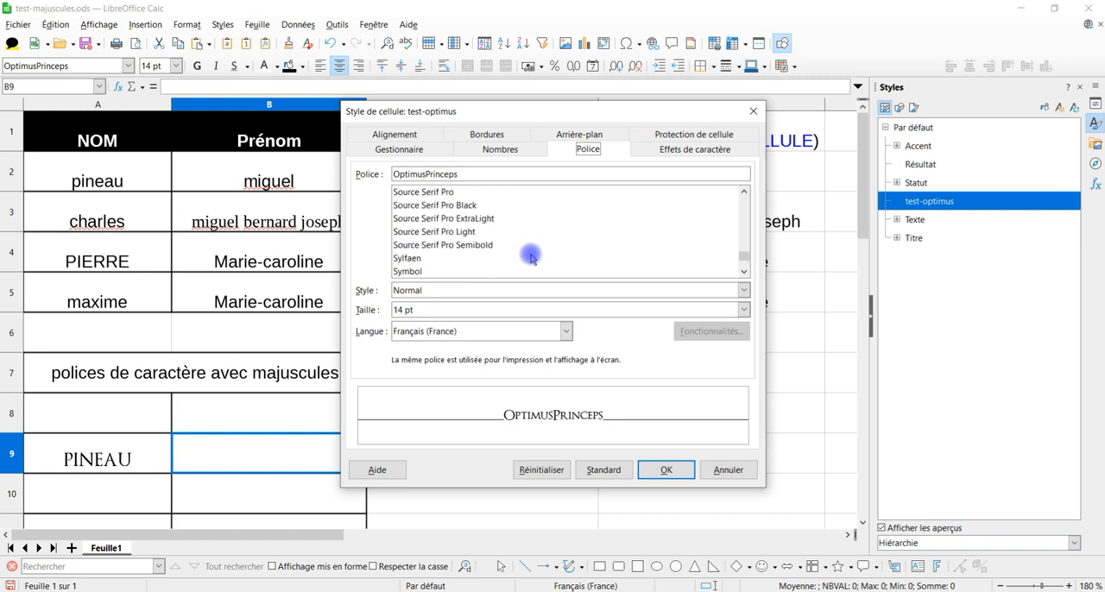
scroll(529, 259, "down", 6)
scroll(529, 260, "up", 4)
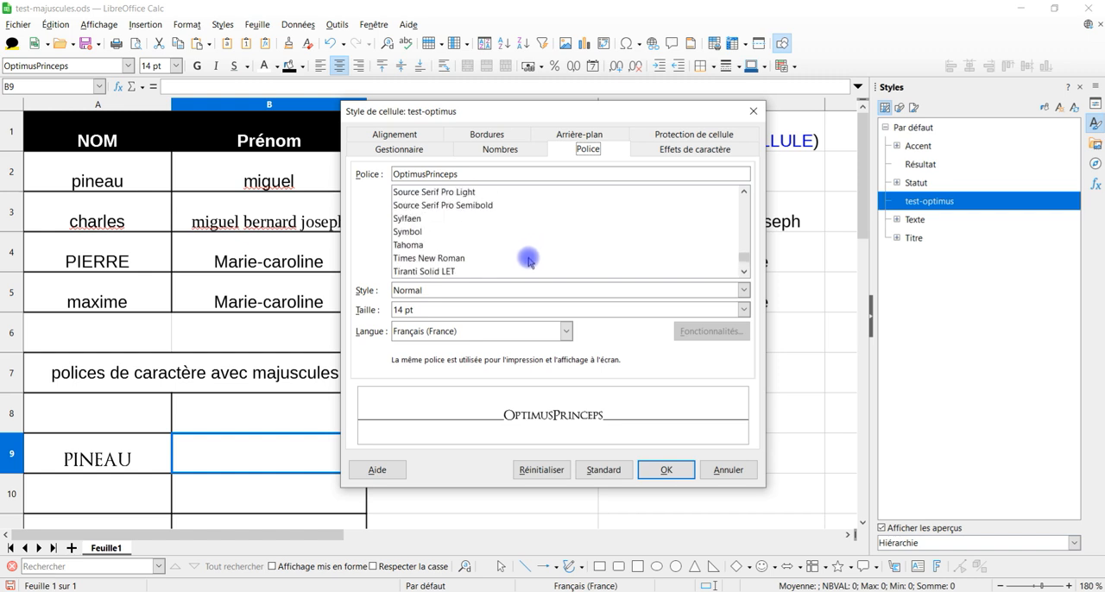
scroll(529, 260, "down", 2)
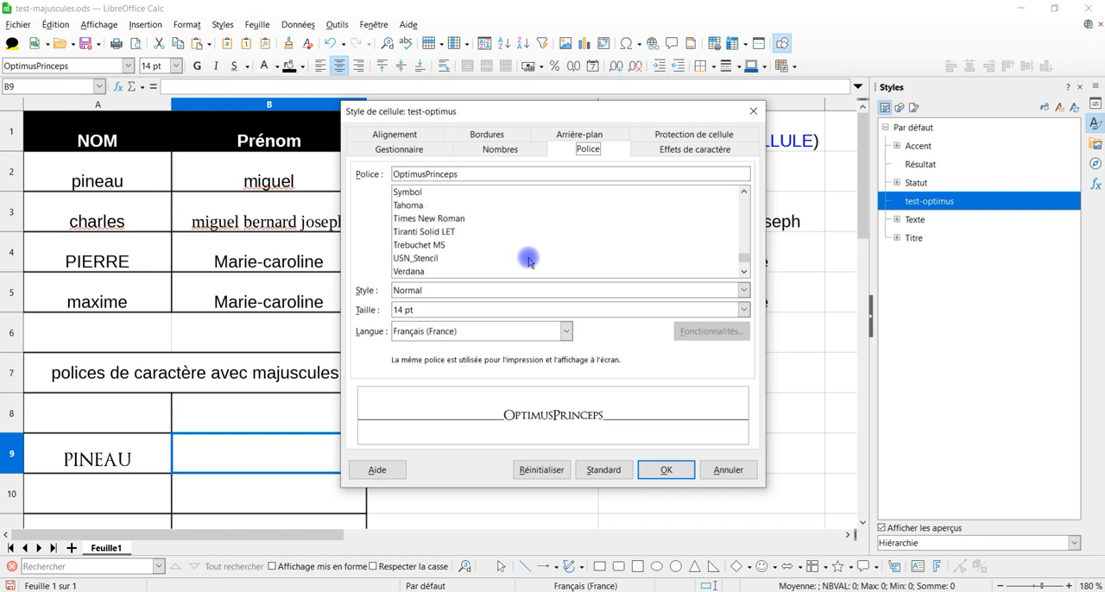
left_click(450, 258)
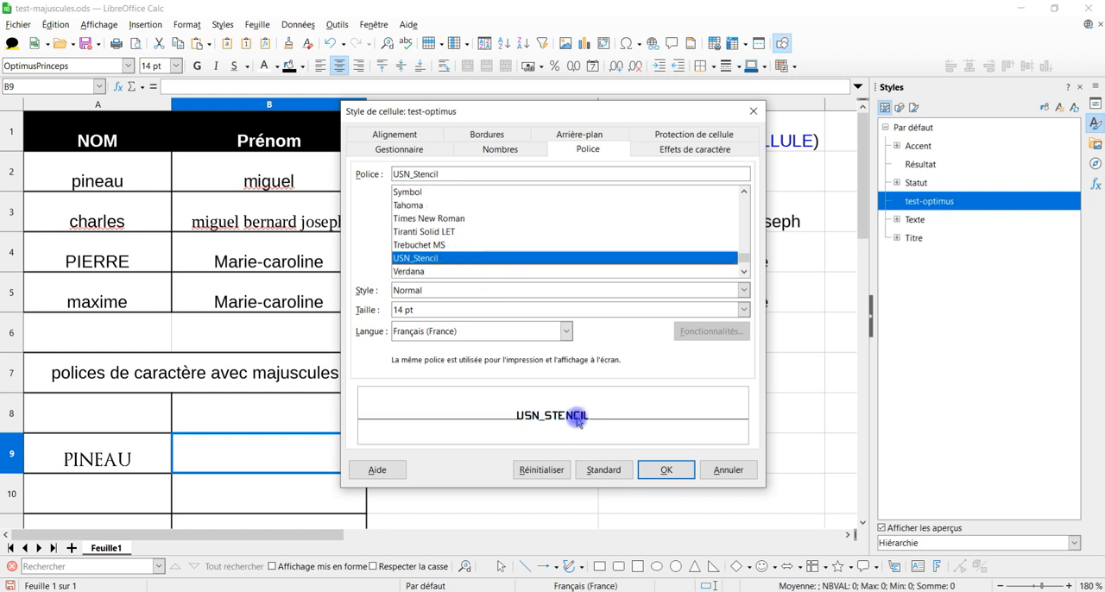
left_click(665, 470)
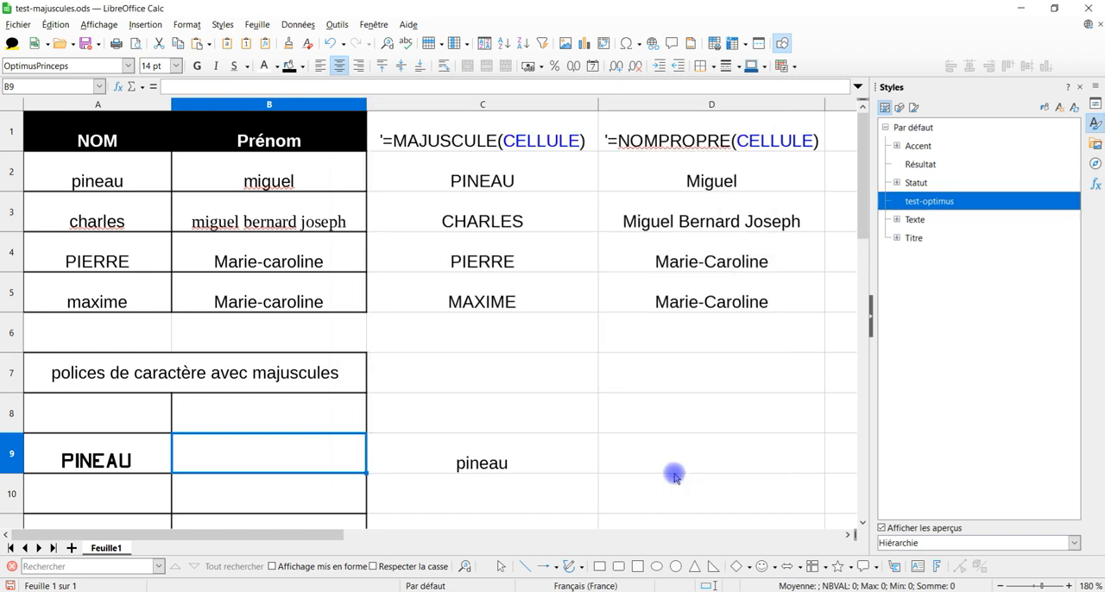
left_click(456, 411)
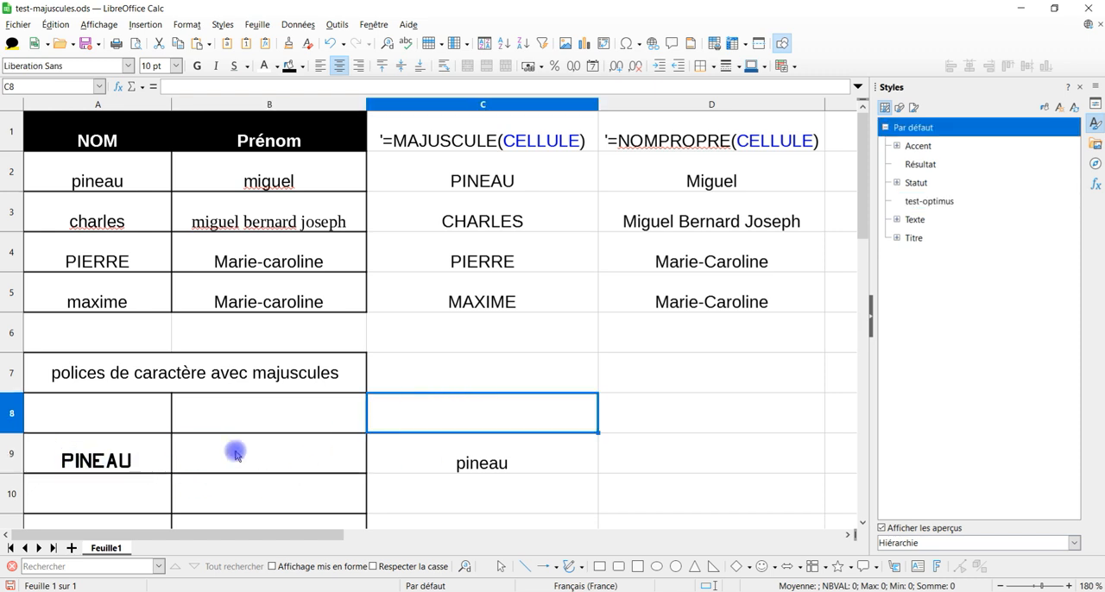
scroll(279, 405, "down", 3)
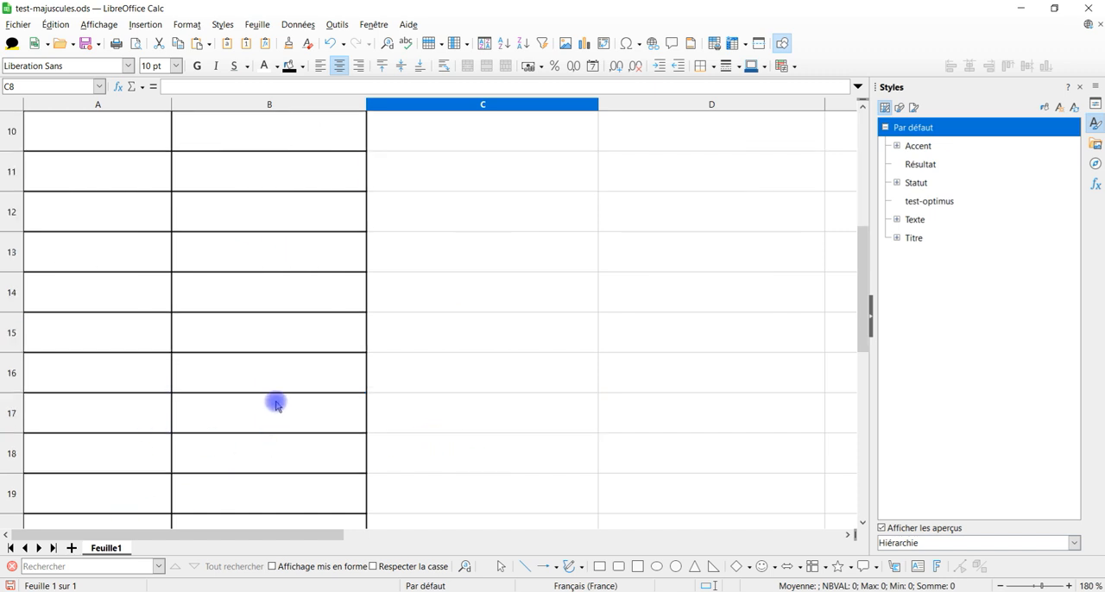
scroll(161, 291, "up", 2)
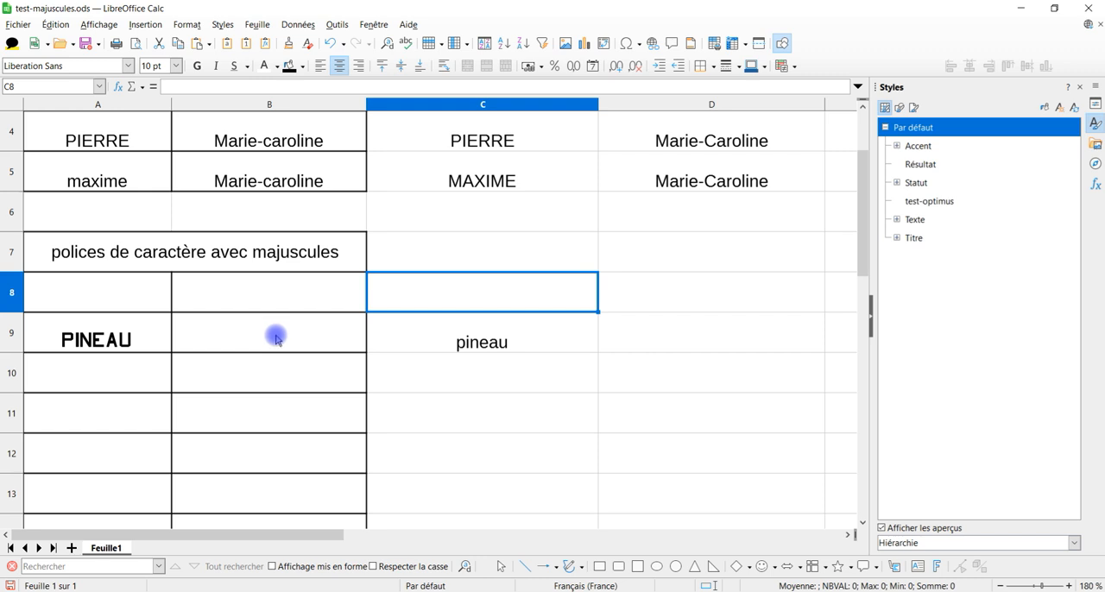
scroll(523, 334, "up", 1)
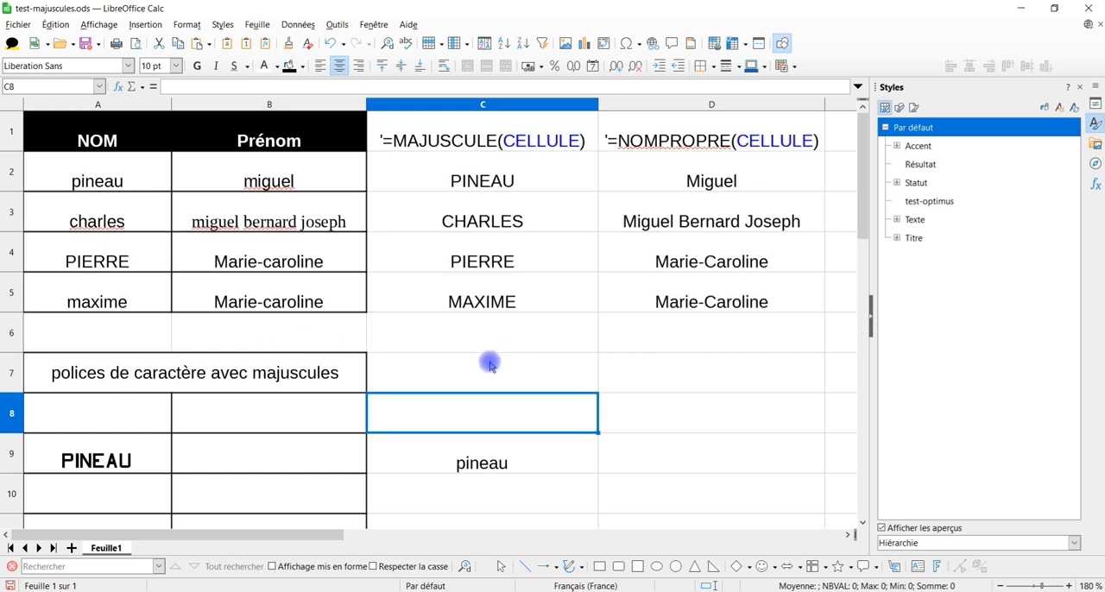
left_click(535, 387)
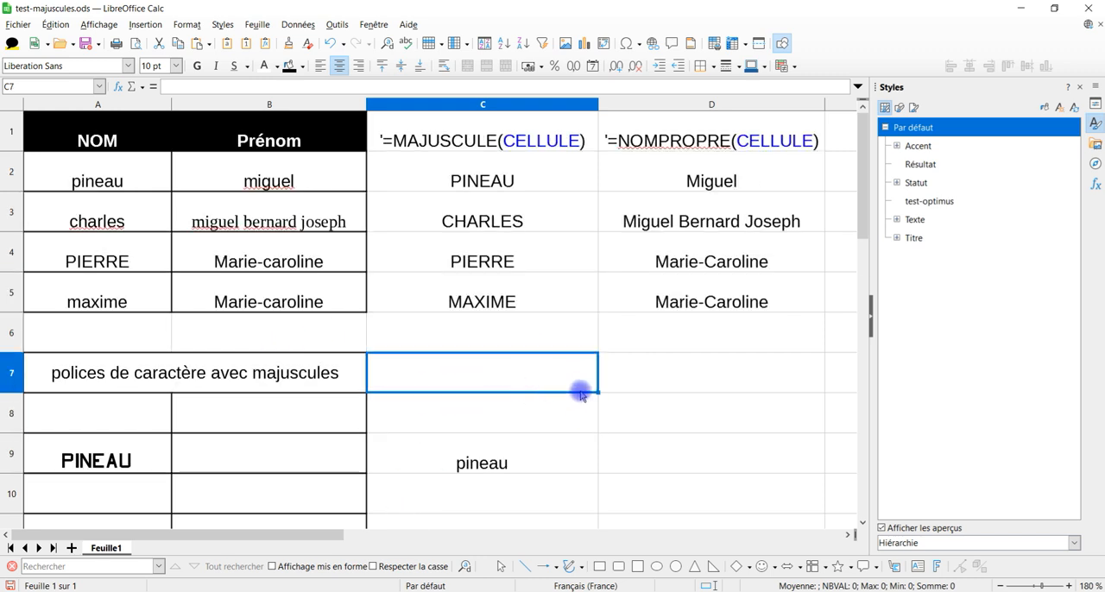
scroll(577, 392, "down", 1)
Step: Enter the sample first name in lowercase in the unstyled cell D9
left_click(523, 340)
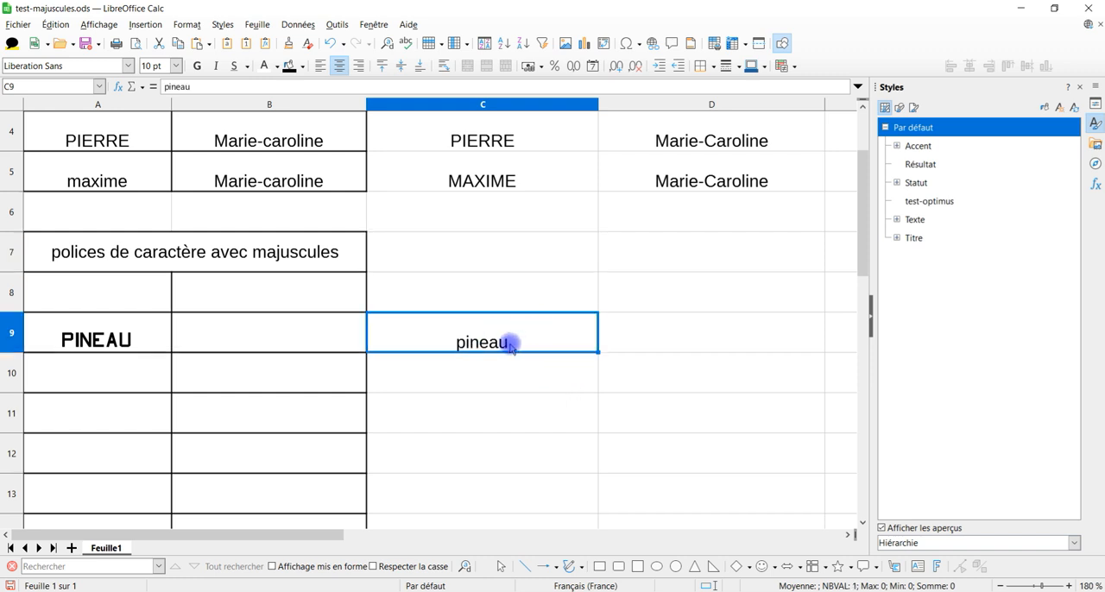
left_click(670, 344)
type("miguel")
key("Return")
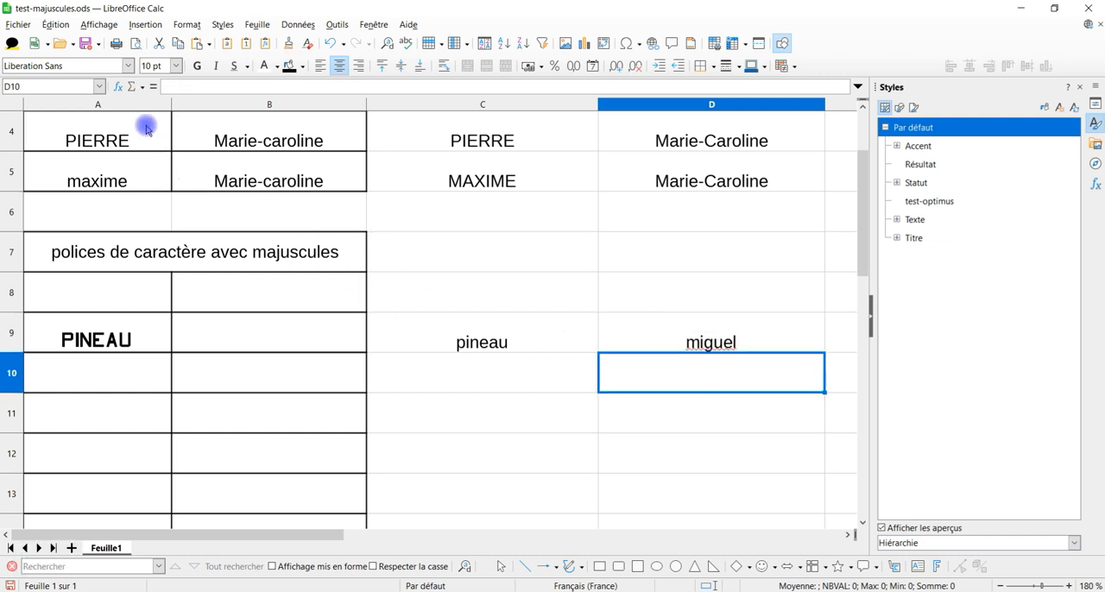
Step: Copy the text of the compound first name in cell B3 and paste it as plain content into cell D10
scroll(304, 241, "up", 1)
left_click(272, 223)
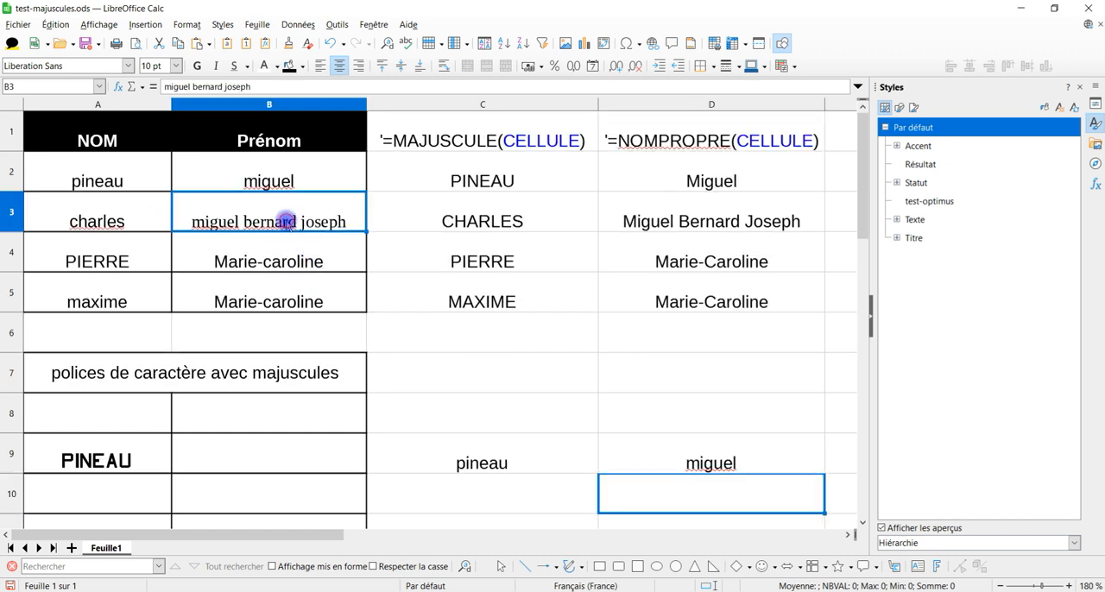
triple_click(181, 85)
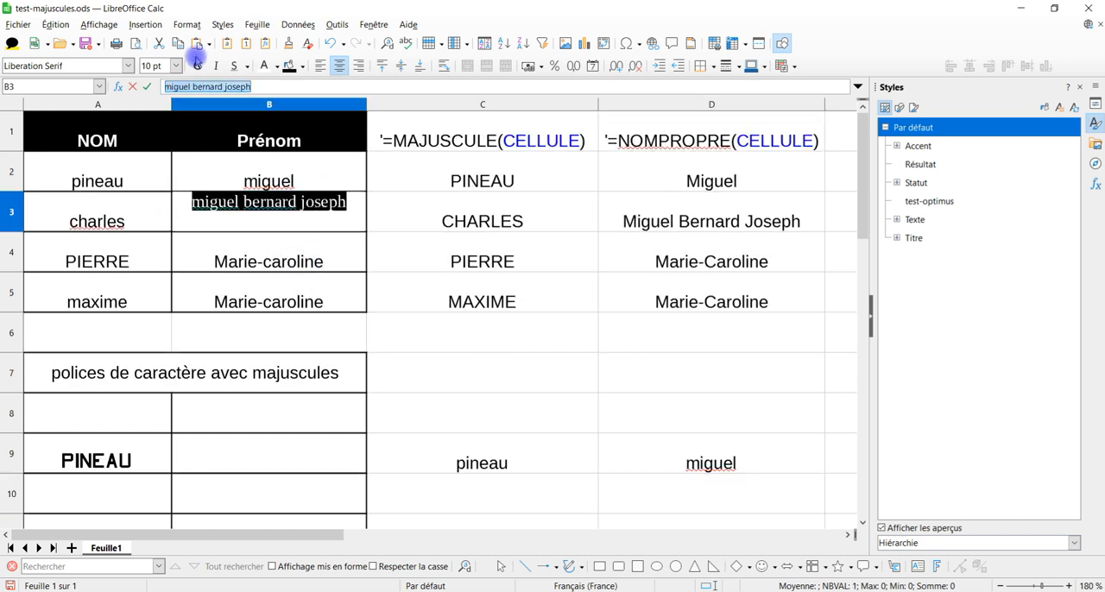
key("ctrl+c")
key("Return")
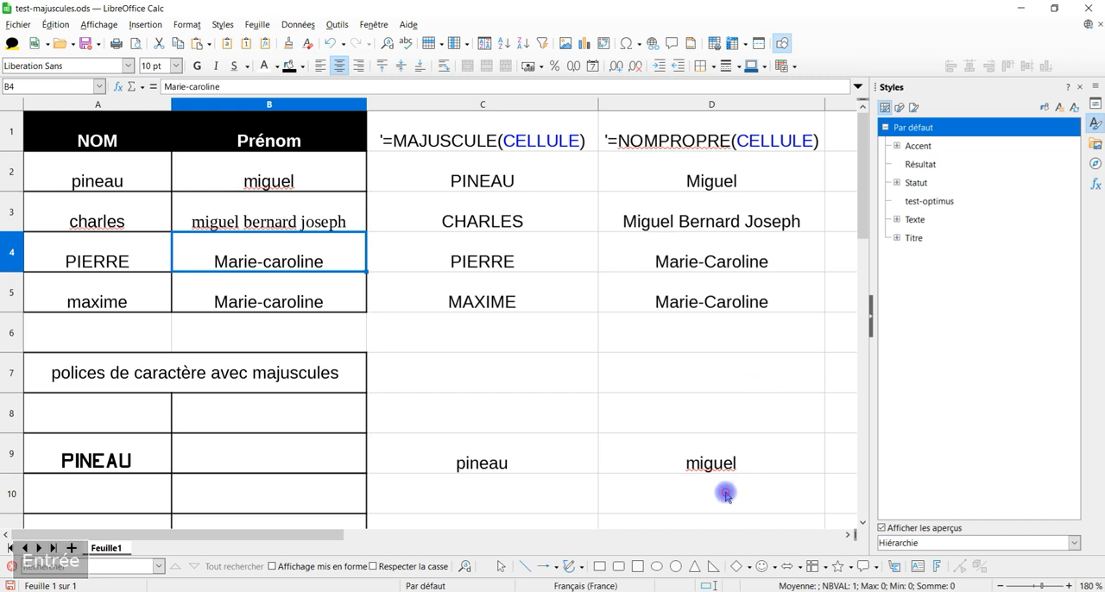
left_click(725, 491)
left_click(203, 81)
key("ctrl+v")
key("Return")
Step: Cut the sample names from the range C9:D10
scroll(592, 348, "down", 2)
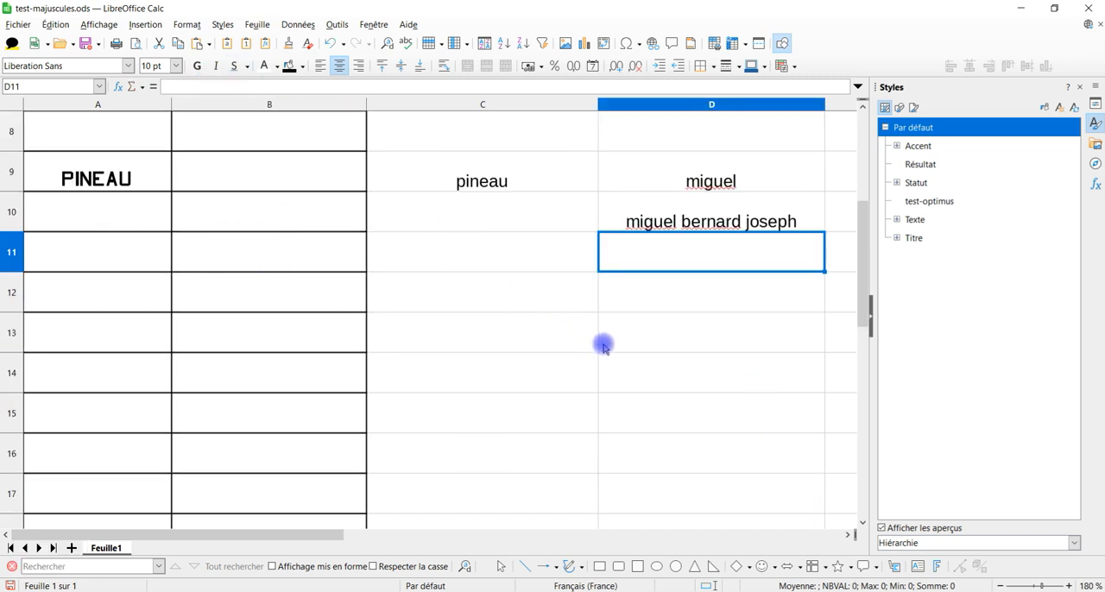
left_click_drag(525, 190, 680, 207)
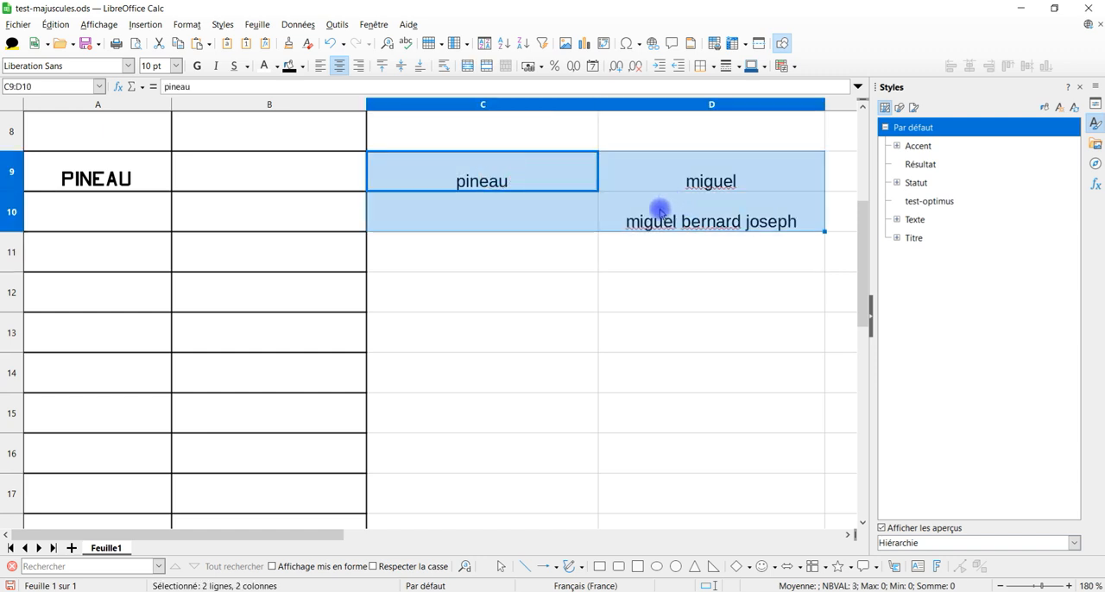
key("ctrl+x")
Step: Apply the Par défaut cell style to the empty bordered cells A12:B22
left_click(98, 294)
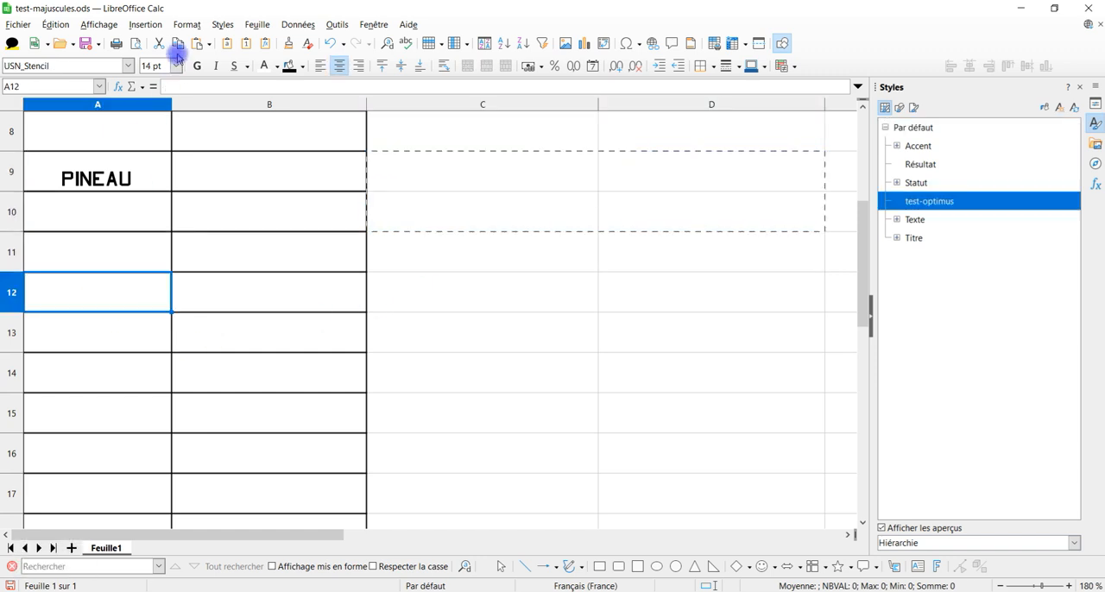
scroll(271, 319, "down", 1)
scroll(254, 317, "up", 2)
scroll(254, 316, "down", 2)
scroll(423, 302, "up", 2)
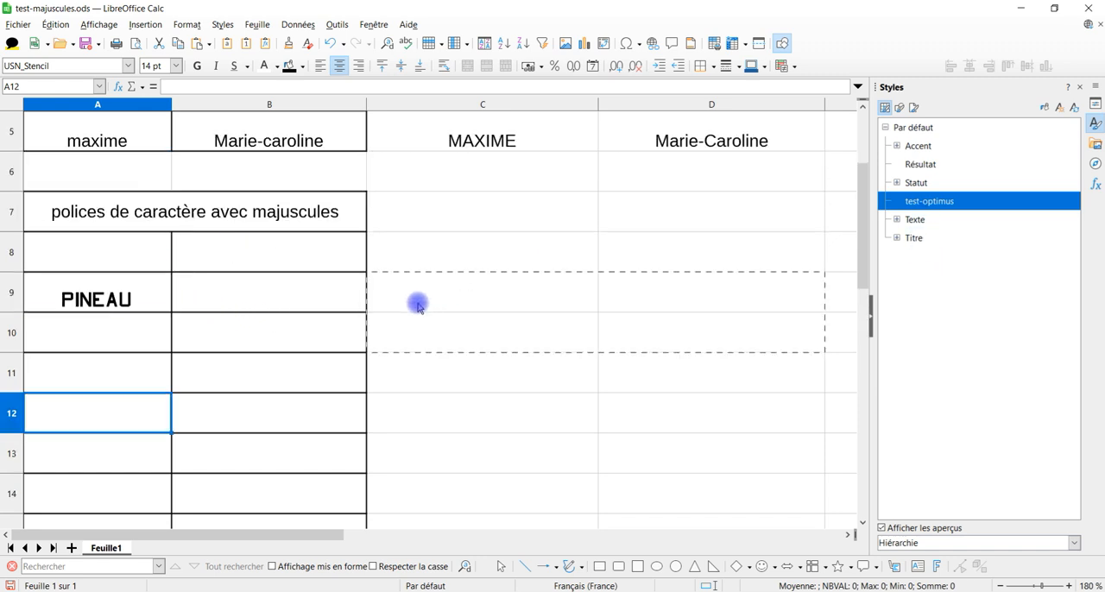
scroll(276, 276, "down", 1)
left_click_drag(123, 276, 287, 411)
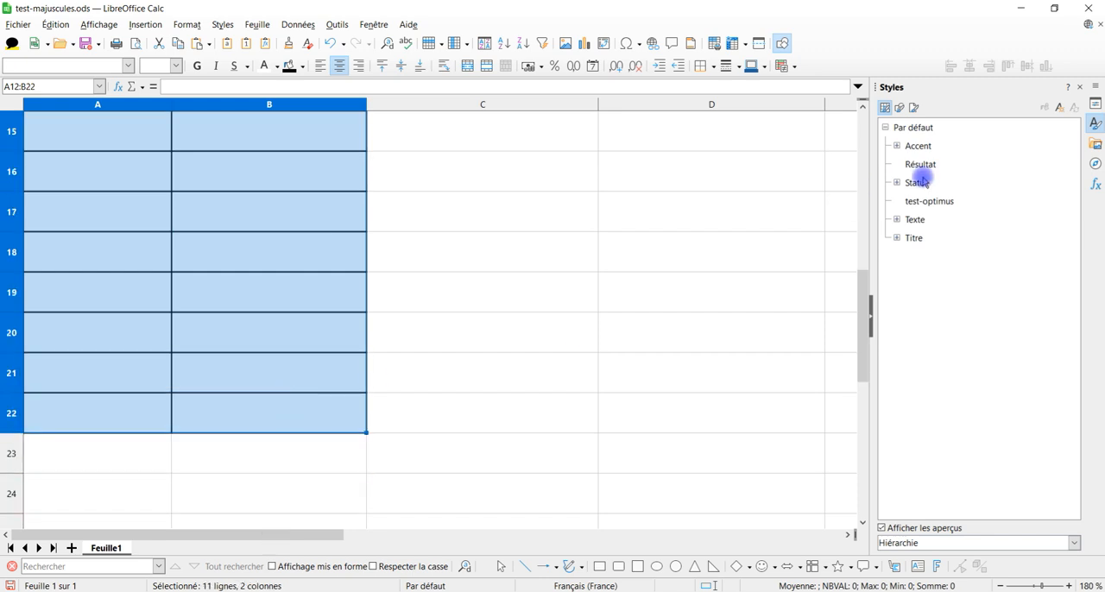
left_click(929, 129)
scroll(474, 357, "up", 5)
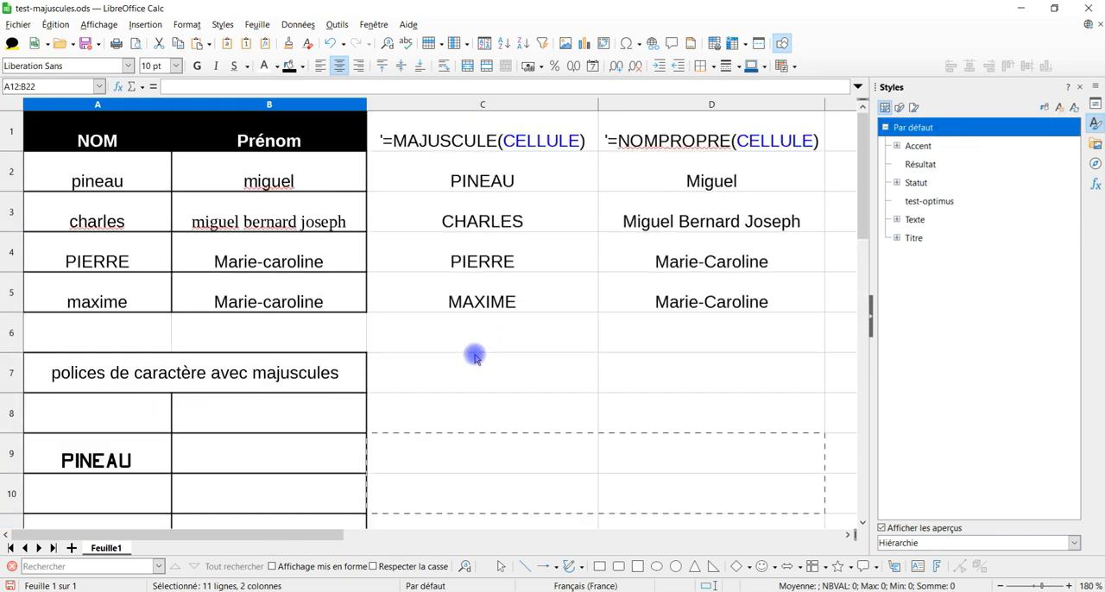
Step: Remove the borders from the empty cells A11:C11 that separate the font samples from the cells below
scroll(470, 355, "down", 2)
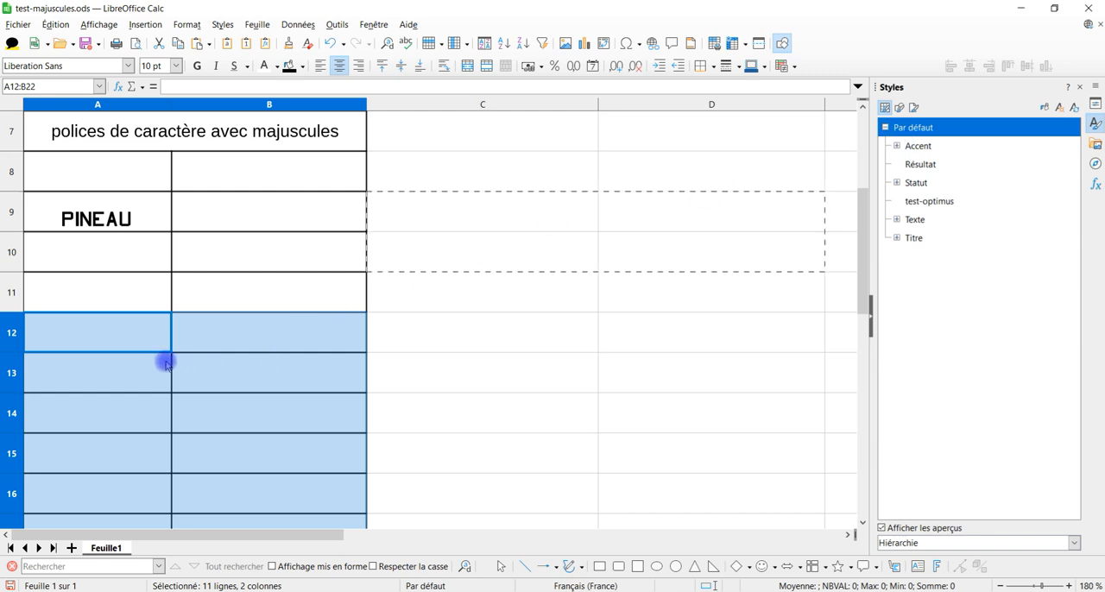
left_click(141, 334)
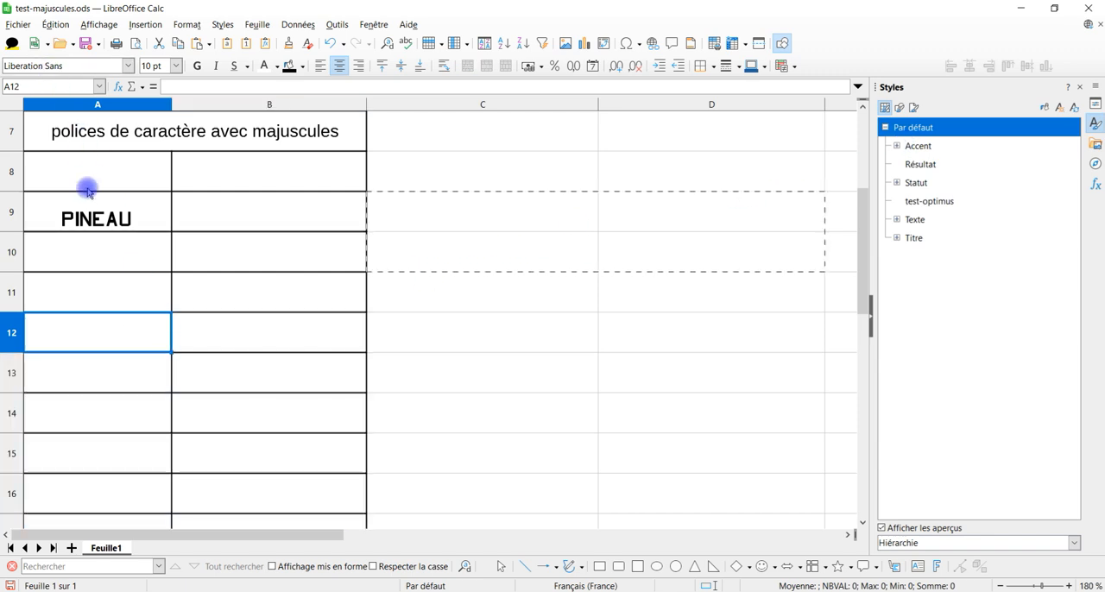
left_click(101, 284)
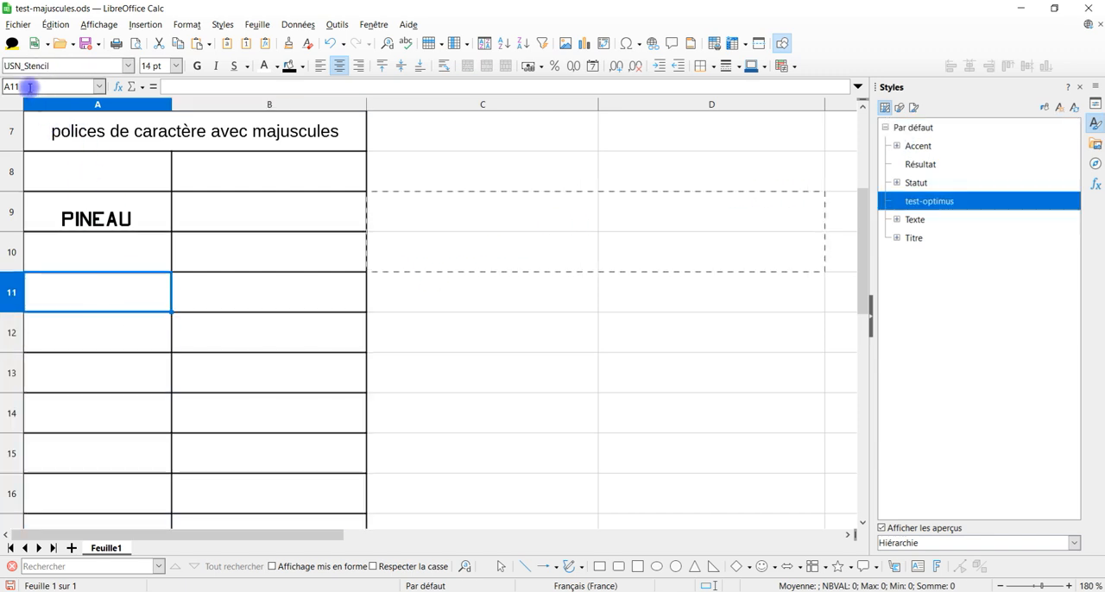
scroll(195, 295, "down", 1)
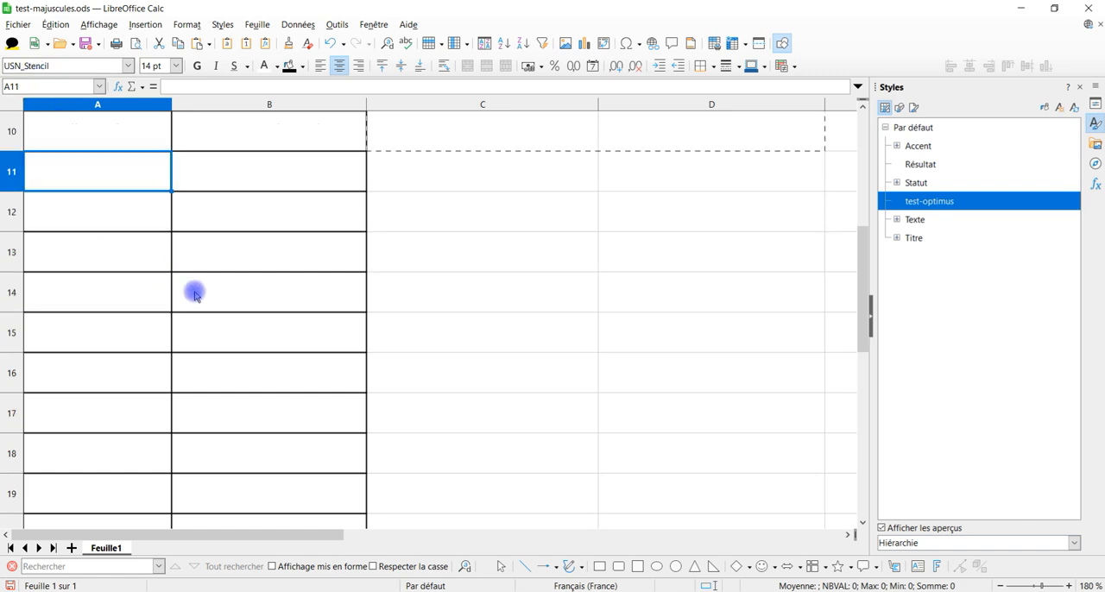
left_click(112, 207)
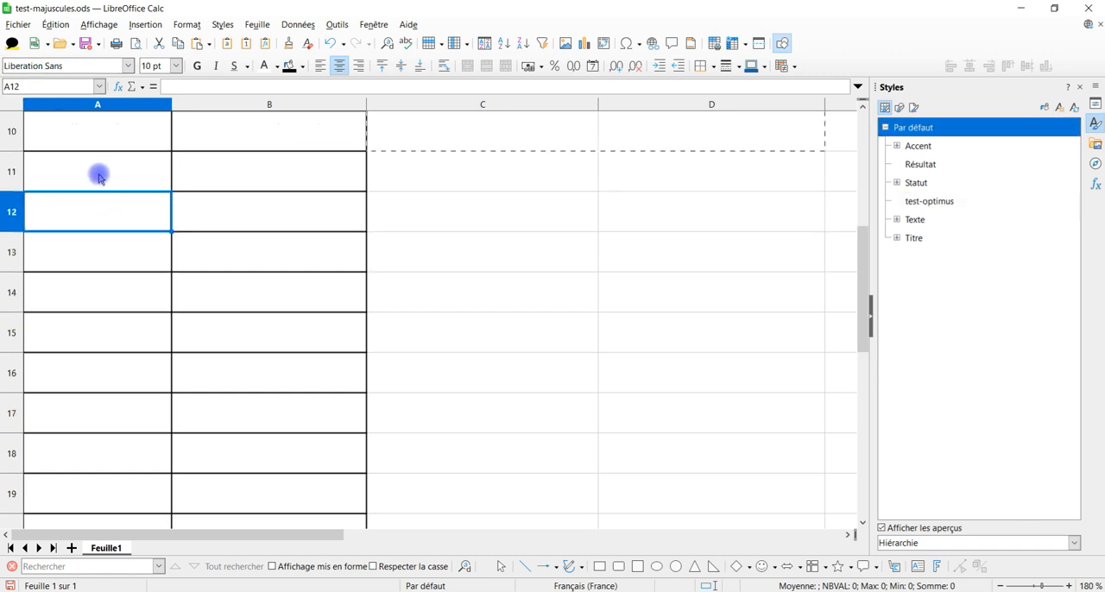
left_click(99, 173)
left_click(532, 165)
left_click_drag(597, 190, 18, 177)
scroll(448, 289, "up", 2)
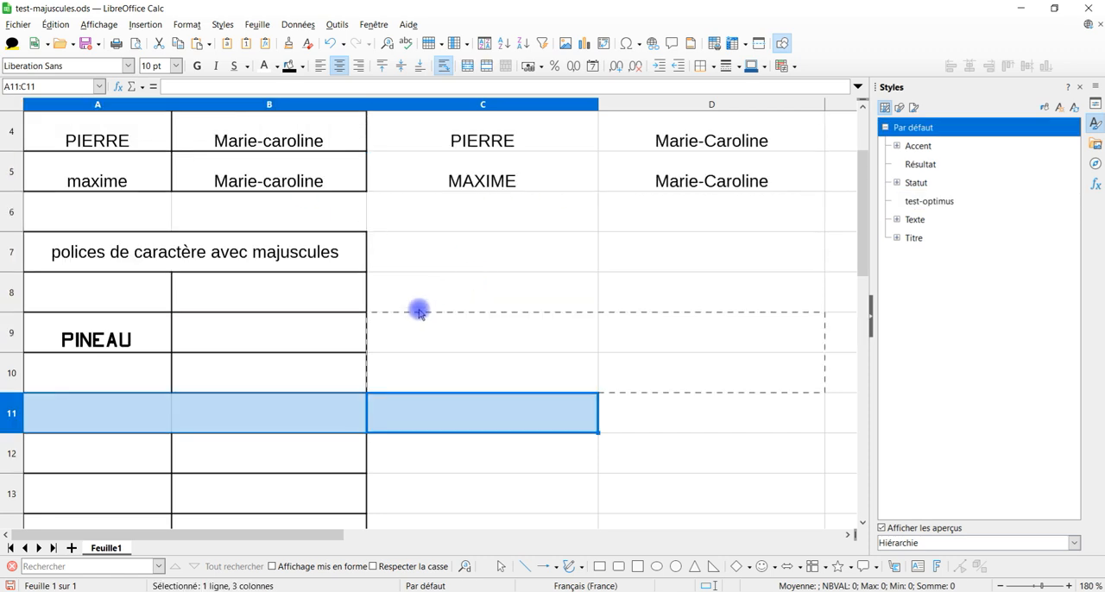
Step: Check which cell style is applied to the cells in the range A8:B10
left_click(154, 378)
left_click(218, 369)
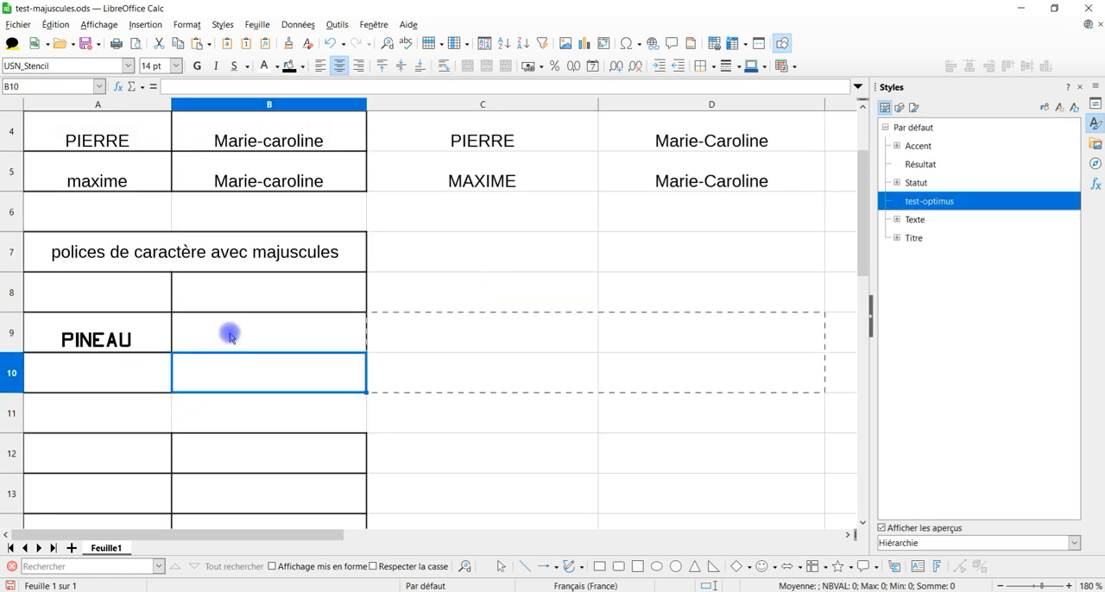
left_click(229, 329)
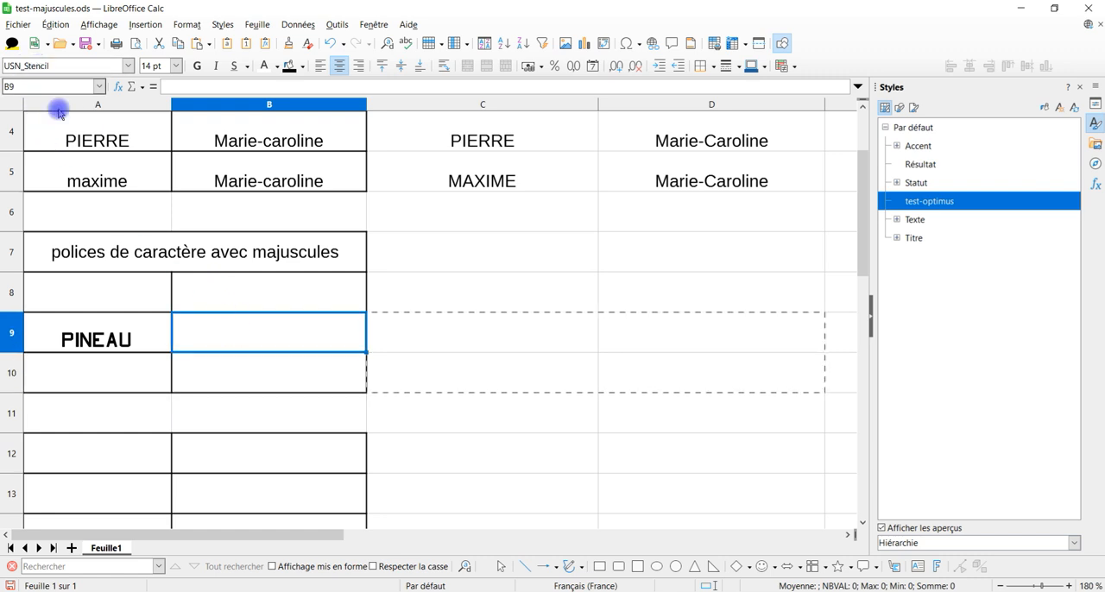
left_click(222, 300)
left_click(124, 295)
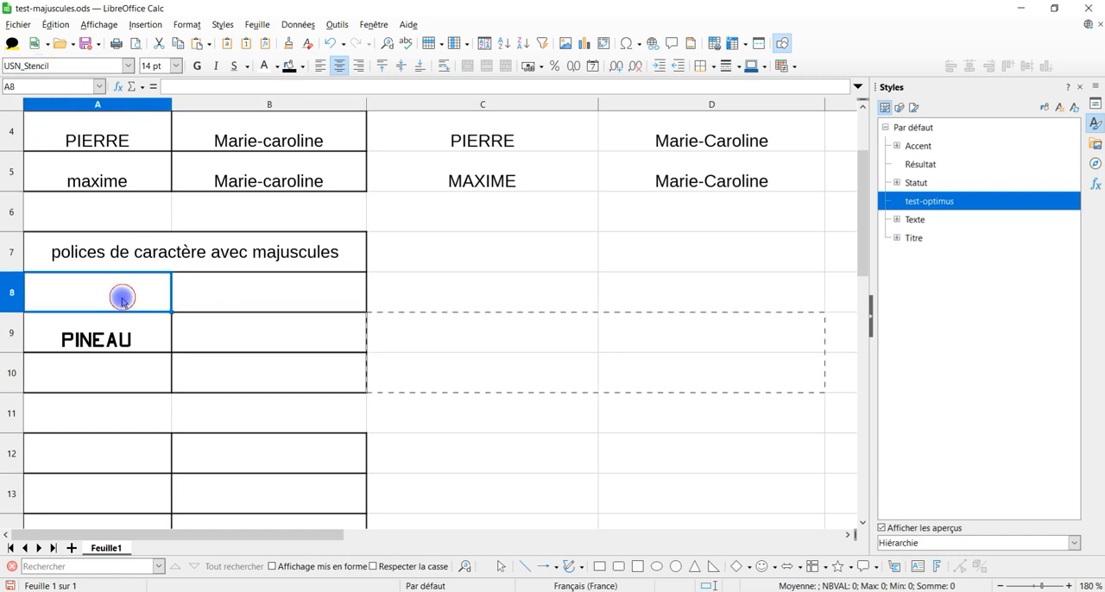
left_click(141, 375)
Step: Paste the cut sample names at cell A12 as unformatted text, with tabulation as the separator
scroll(319, 353, "down", 2)
left_click(131, 210)
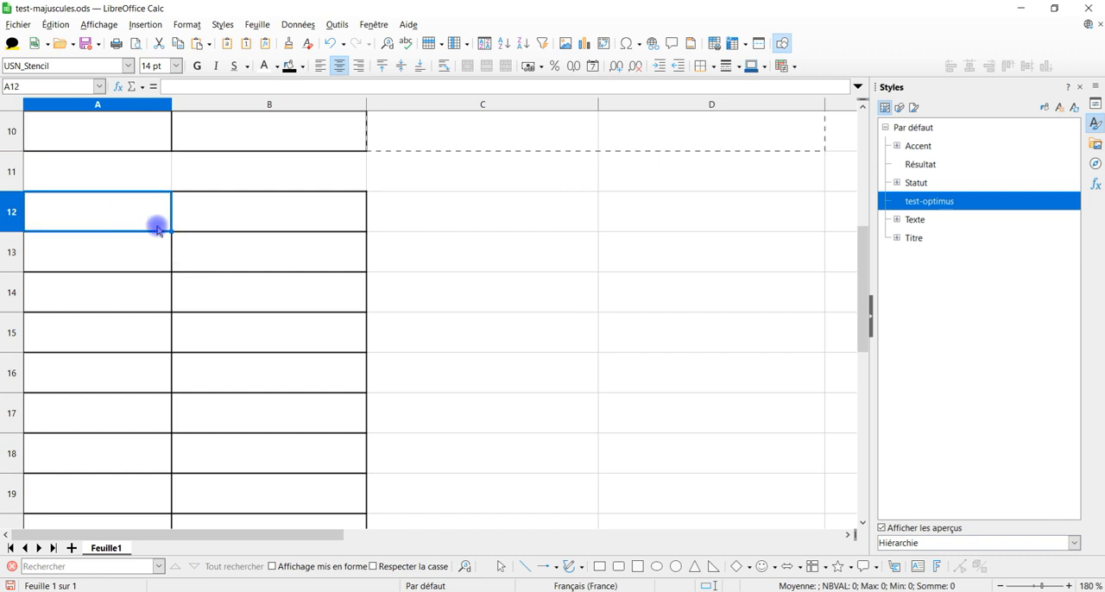
left_click(208, 43)
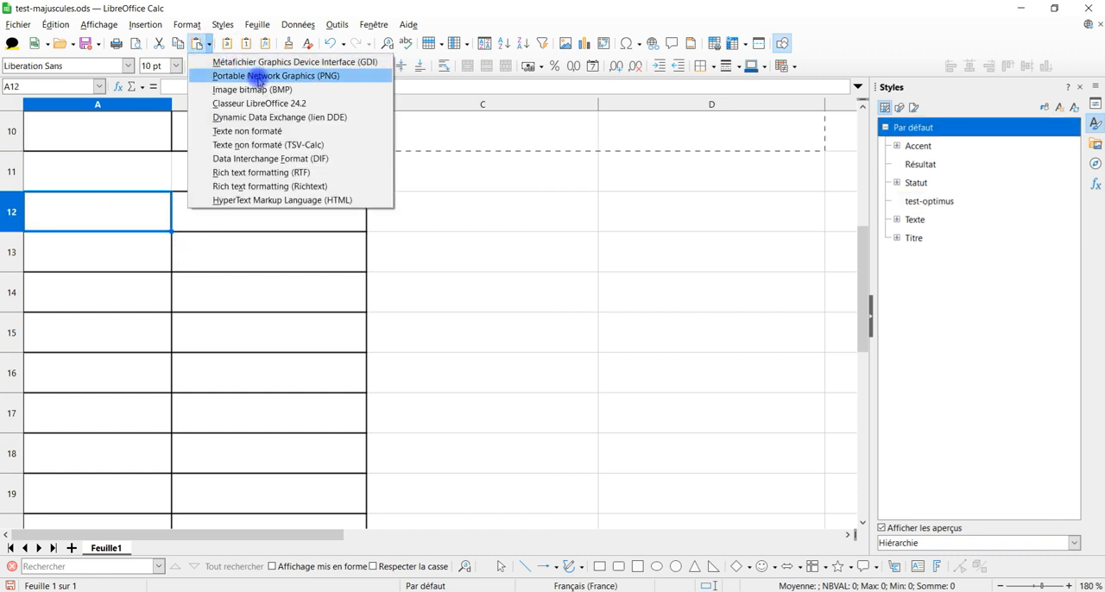
left_click(278, 132)
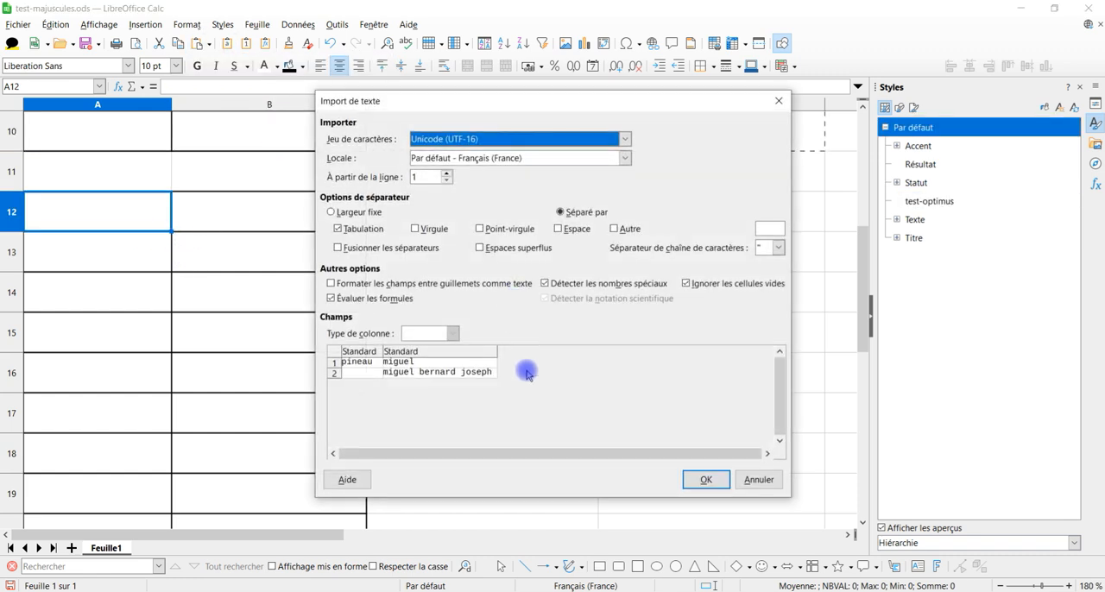
left_click(349, 228)
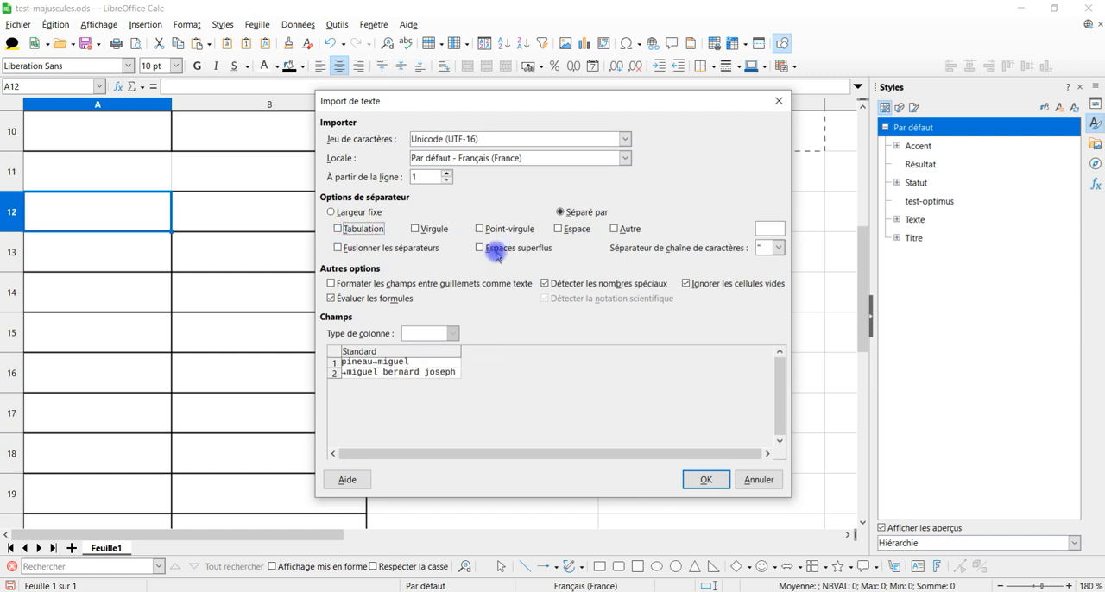
left_click(347, 227)
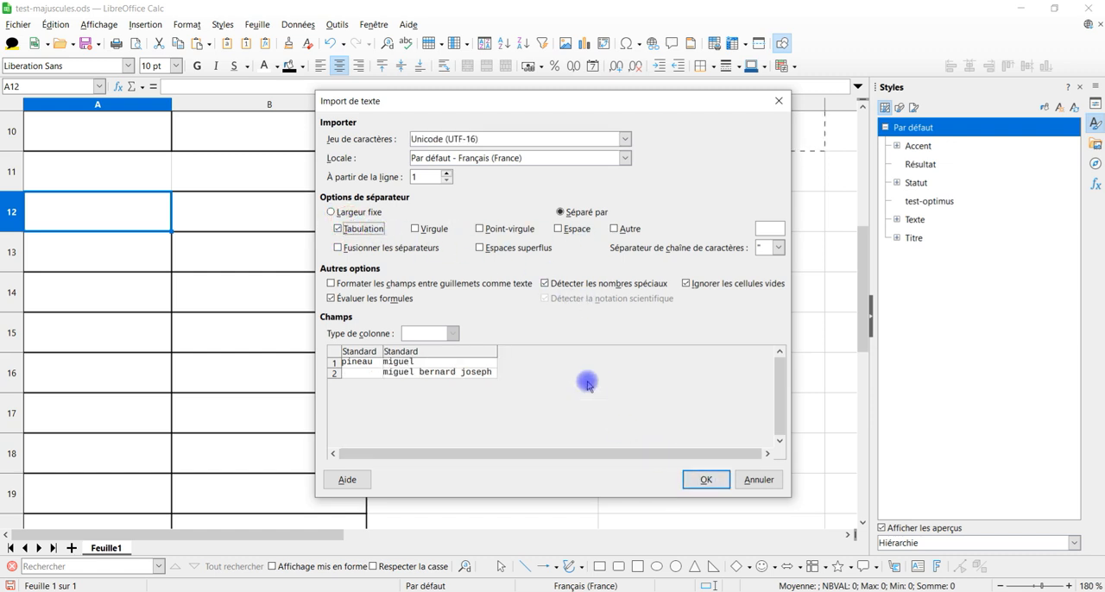
left_click(706, 480)
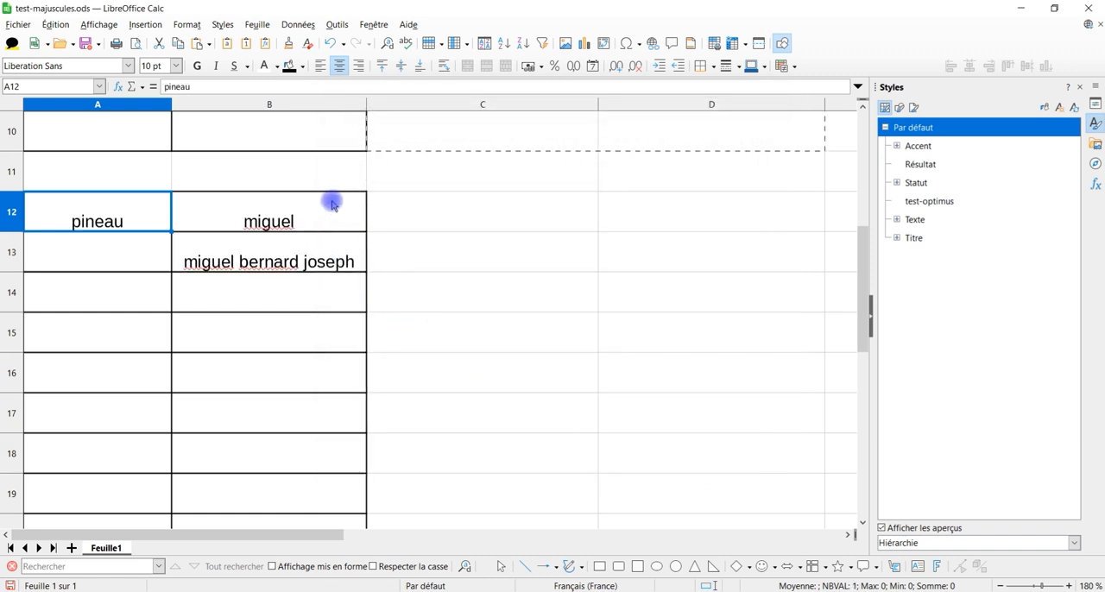
Step: Enter another sample last name in lowercase in cell A13
left_click(131, 251)
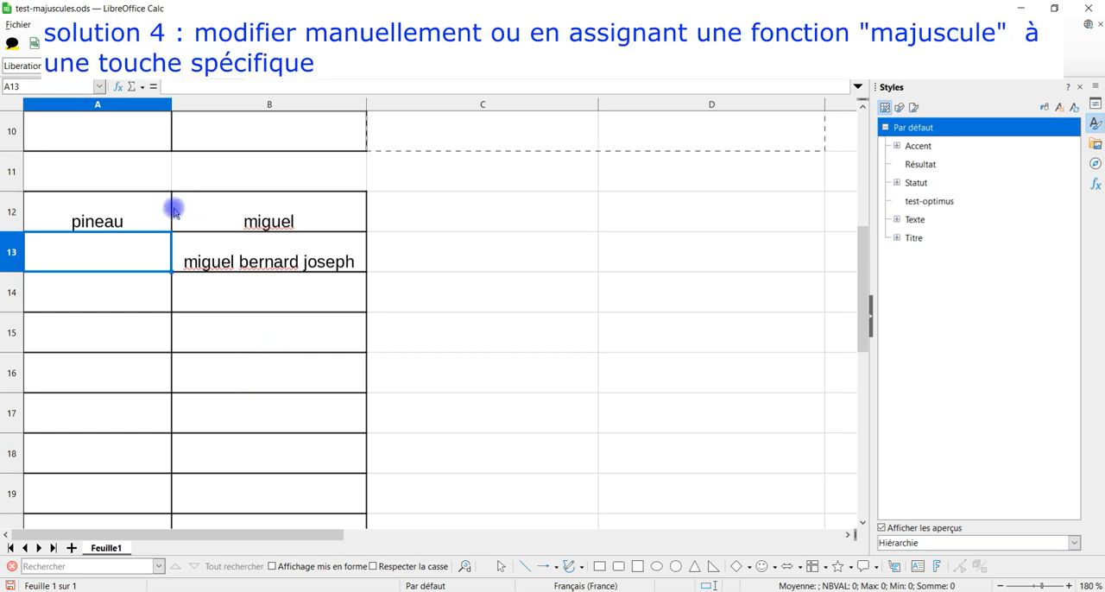
left_click(145, 212)
left_click(147, 252)
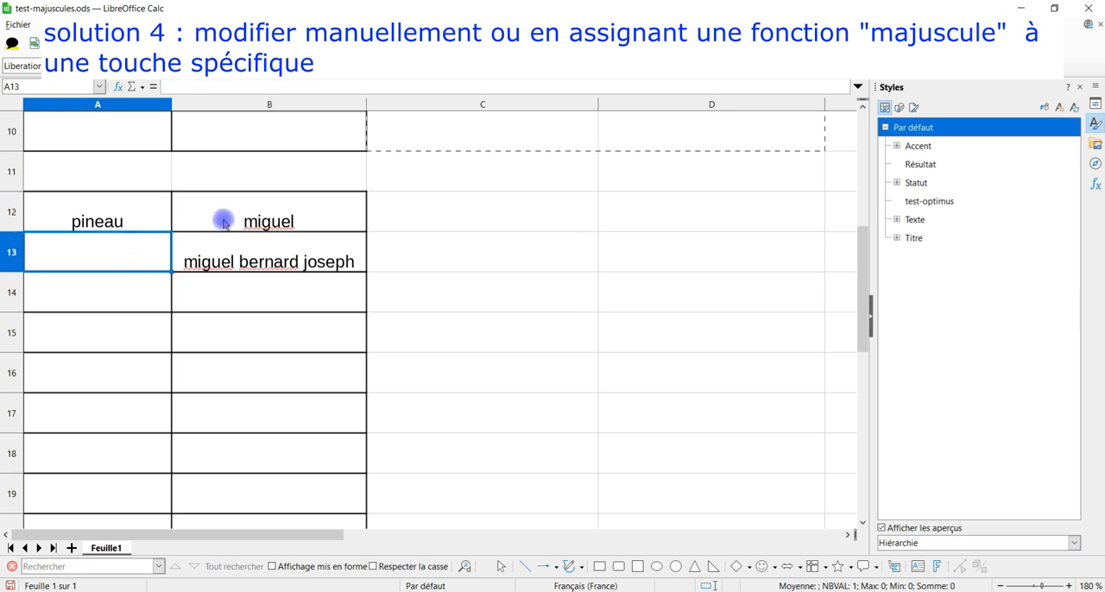
type("maxime")
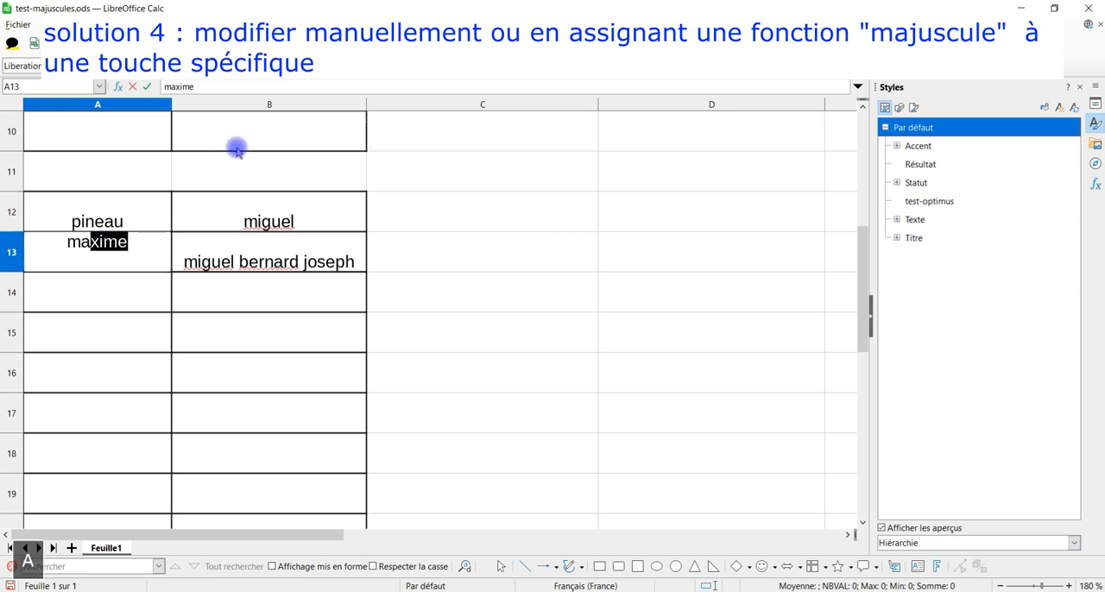
key("Return")
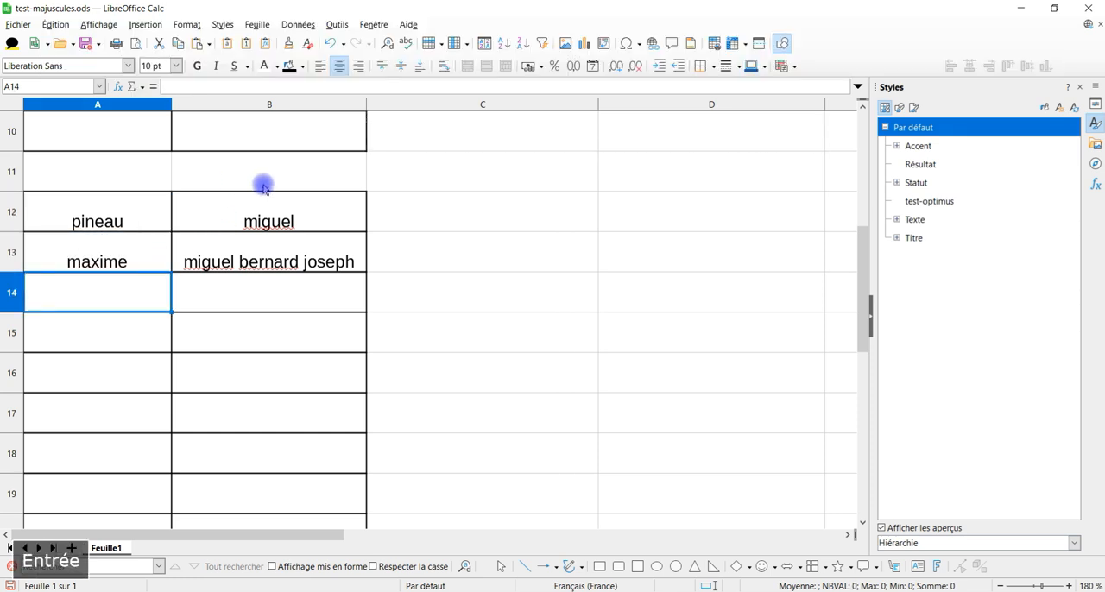
Step: Convert the last names in cells A12:A13 to capitals with the MAJUSCULES text format
left_click_drag(142, 221, 140, 266)
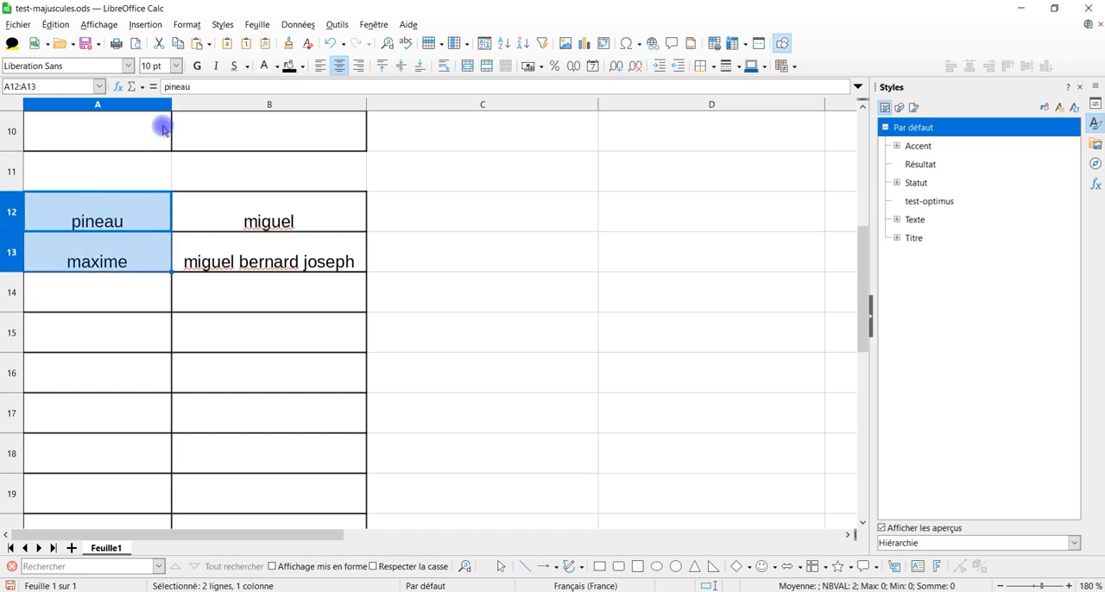
left_click(185, 24)
mouse_move(202, 41)
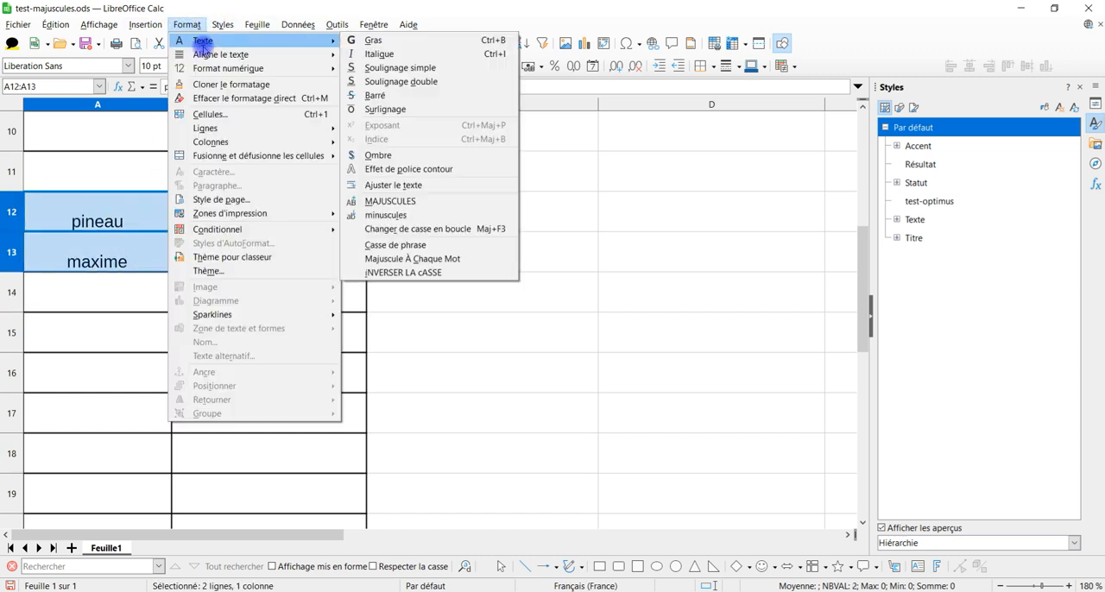
left_click(411, 199)
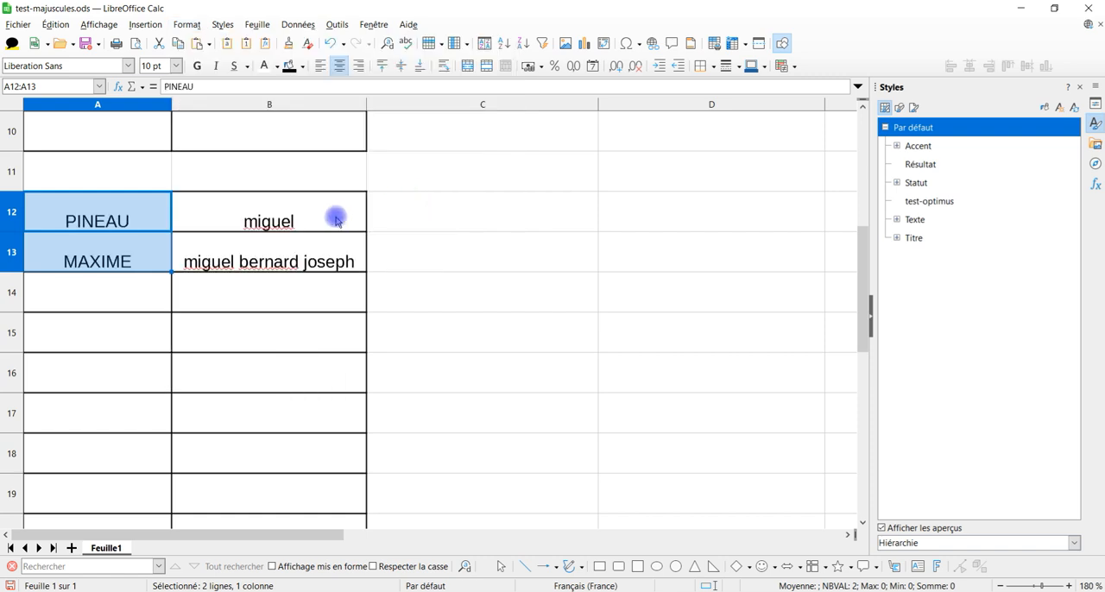
Step: Capitalize each word of the first names in cells B12:B13 with the Majuscule À Chaque Mot text format
left_click_drag(335, 221, 336, 264)
left_click(185, 22)
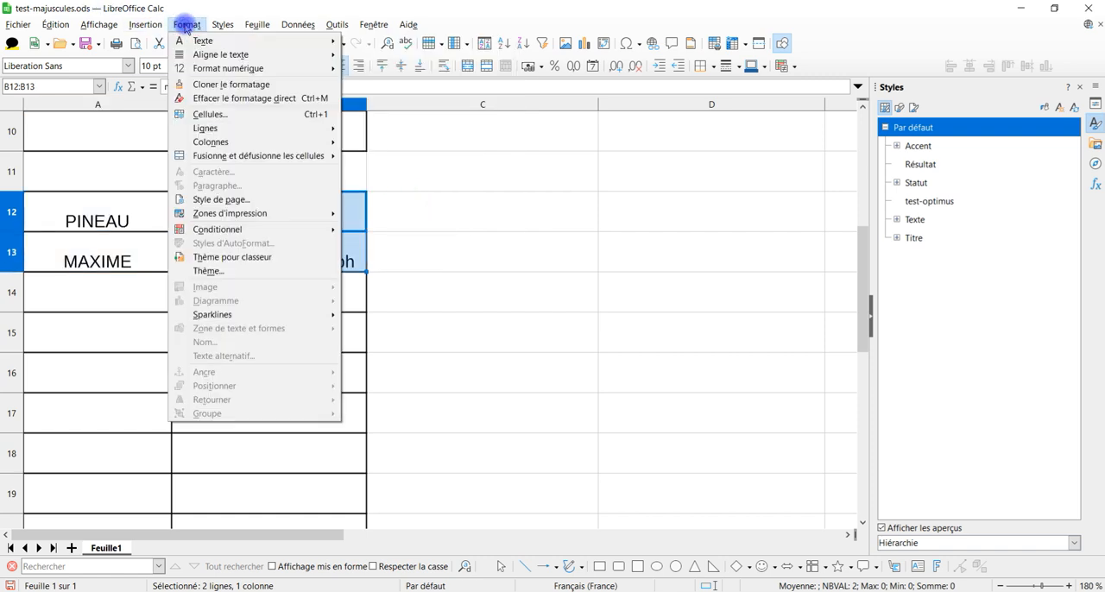
mouse_move(226, 43)
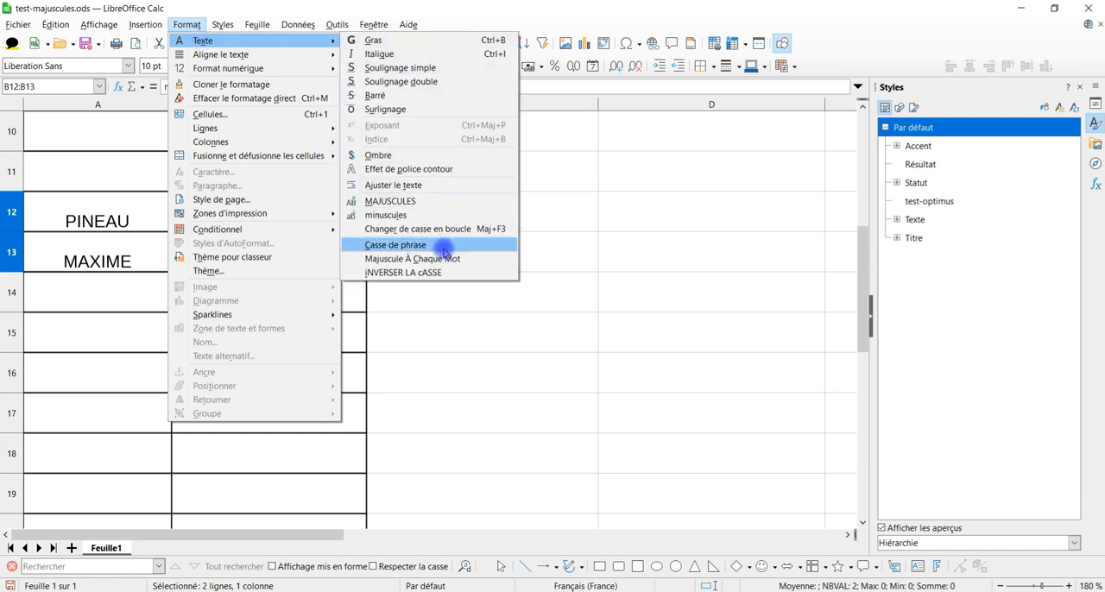
left_click(480, 261)
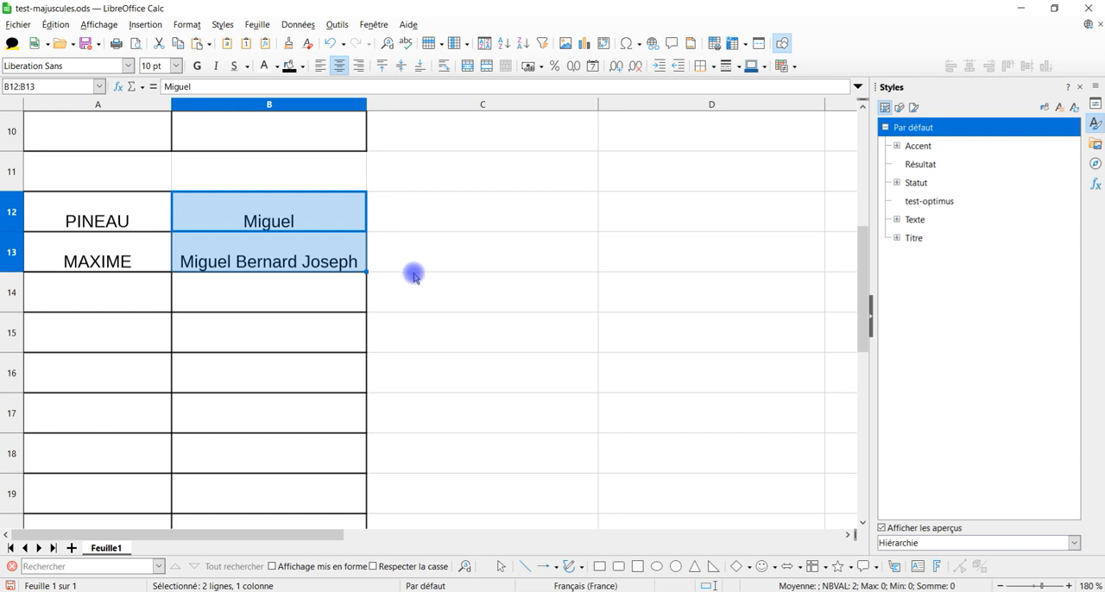
left_click(292, 298)
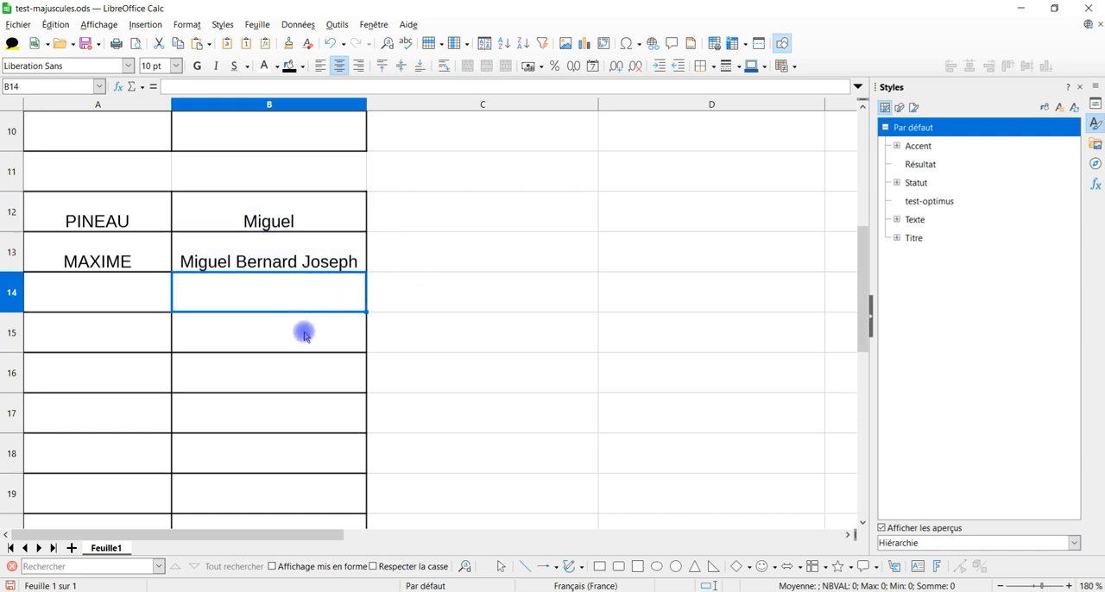
left_click(296, 258)
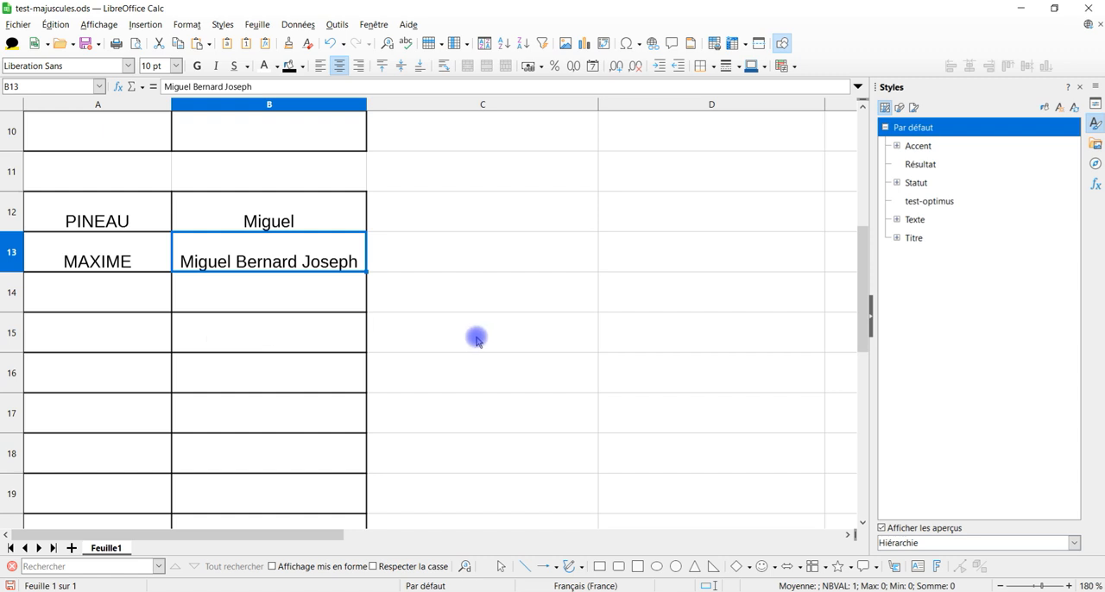
Step: Add a new blank sheet after Feuille1
left_click(72, 548)
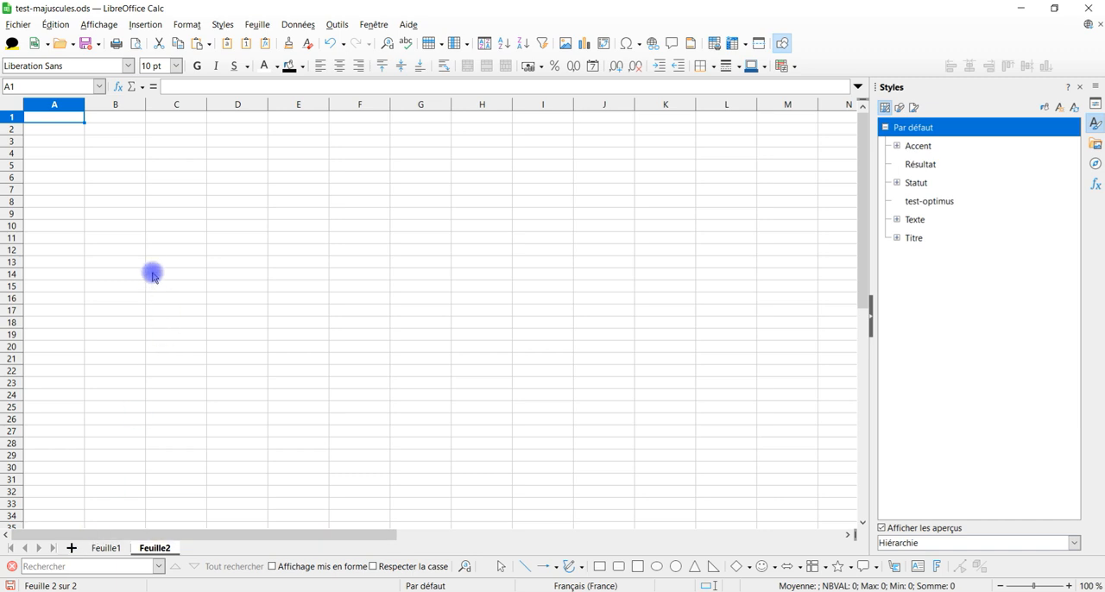
scroll(138, 280, "up", 8)
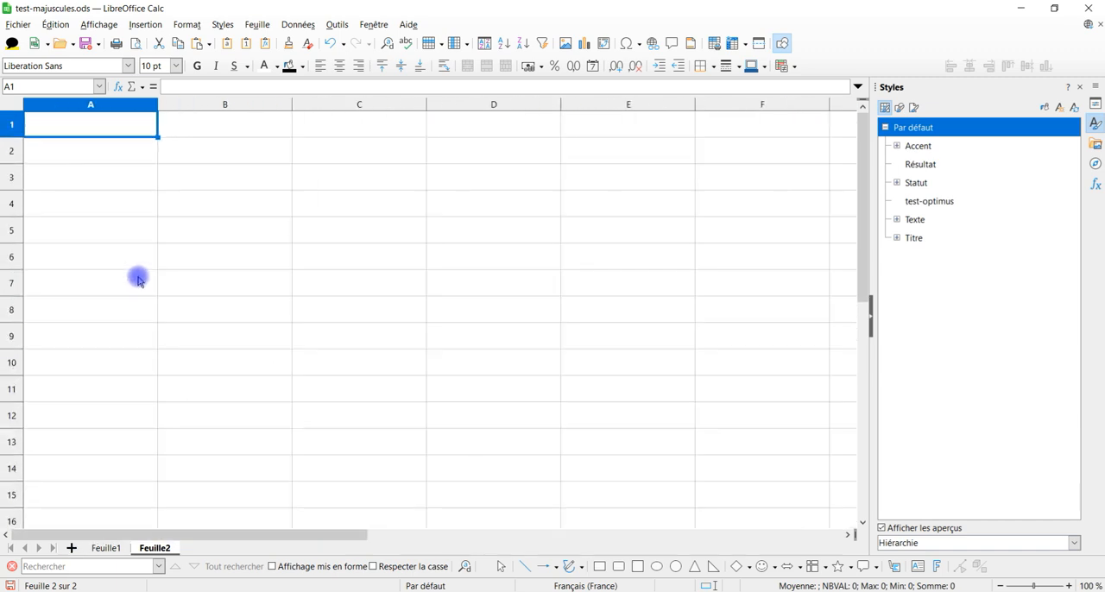
left_click(246, 281)
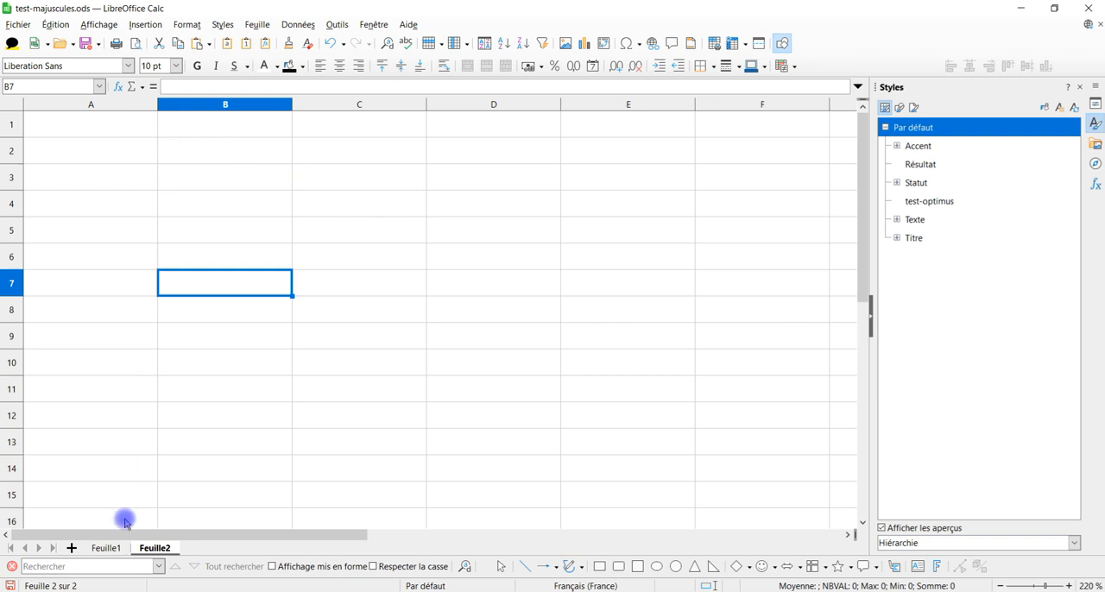
Step: Copy the header row and first sample row A1:B2 from Feuille1 and paste them at cell A1 of Feuille2
left_click(101, 551)
scroll(142, 328, "up", 4)
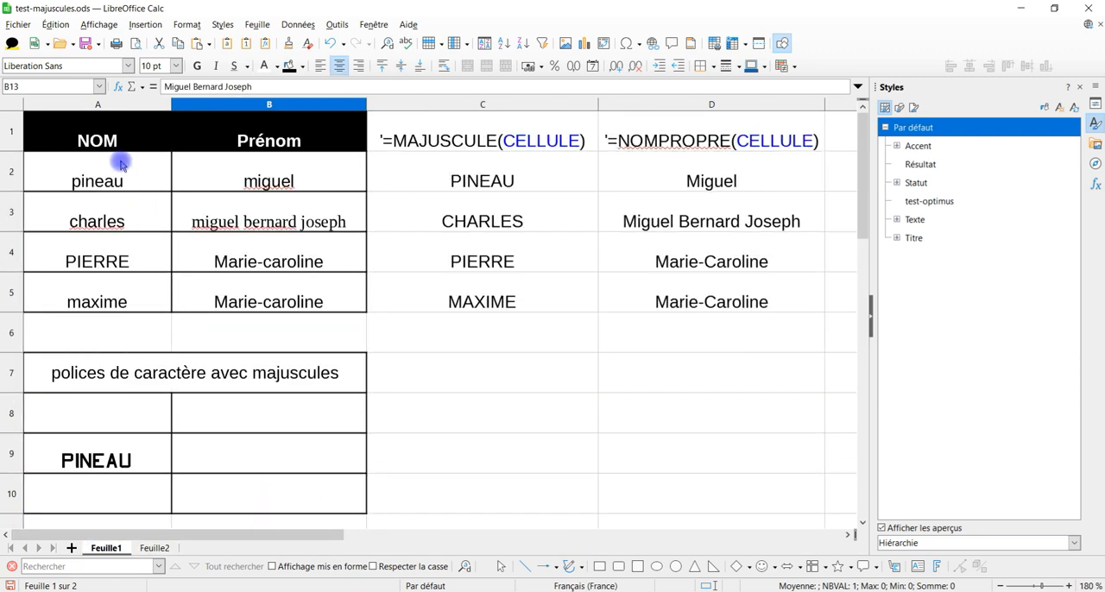
left_click_drag(114, 144, 303, 180)
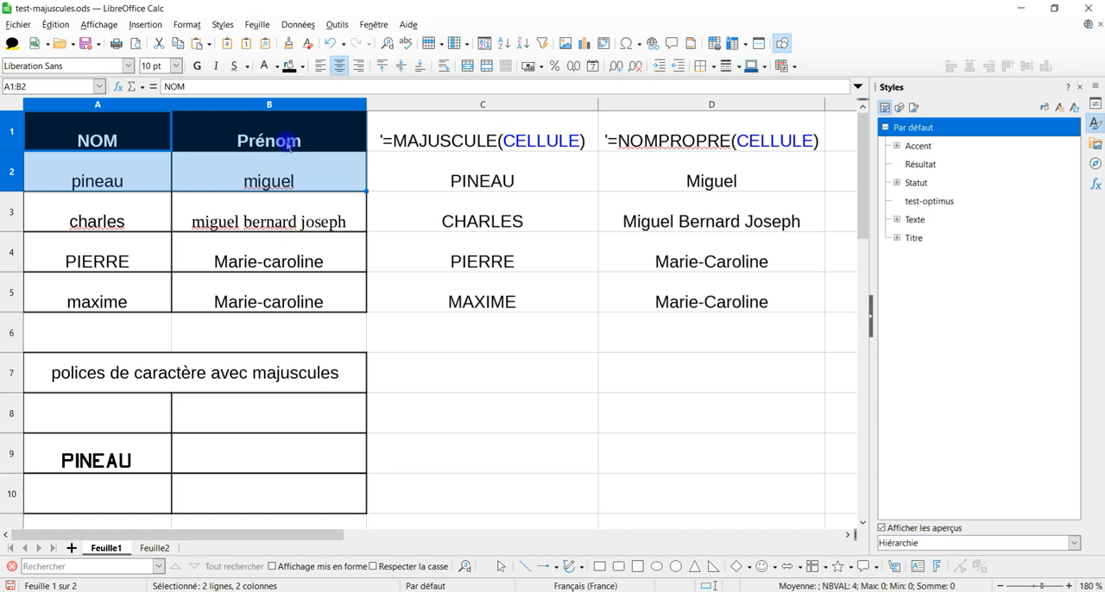
key("ctrl+c")
left_click(154, 548)
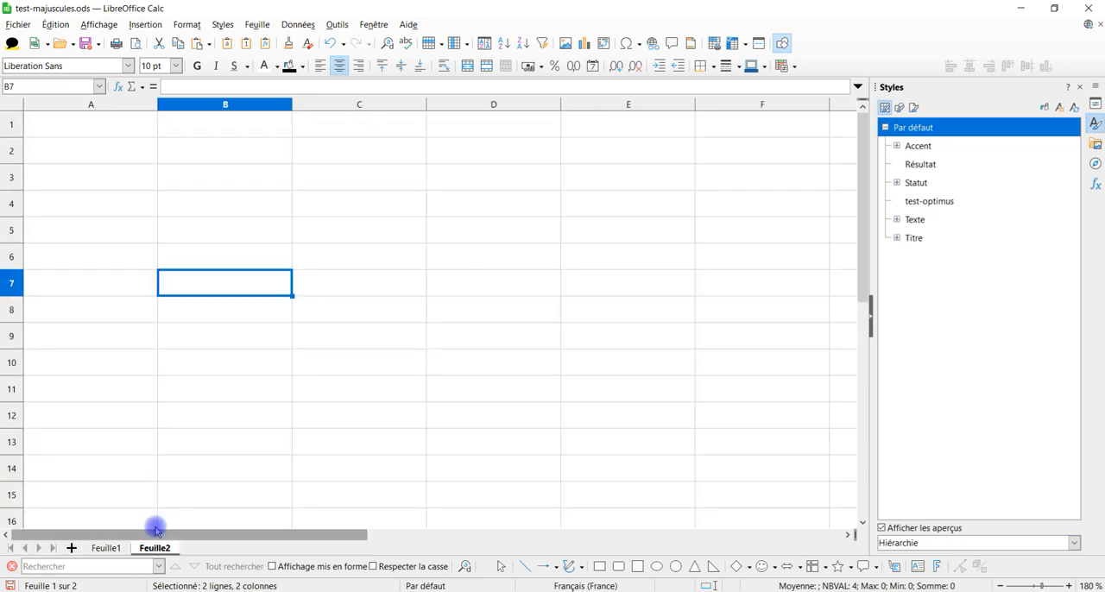
left_click(79, 132)
key("ctrl+v")
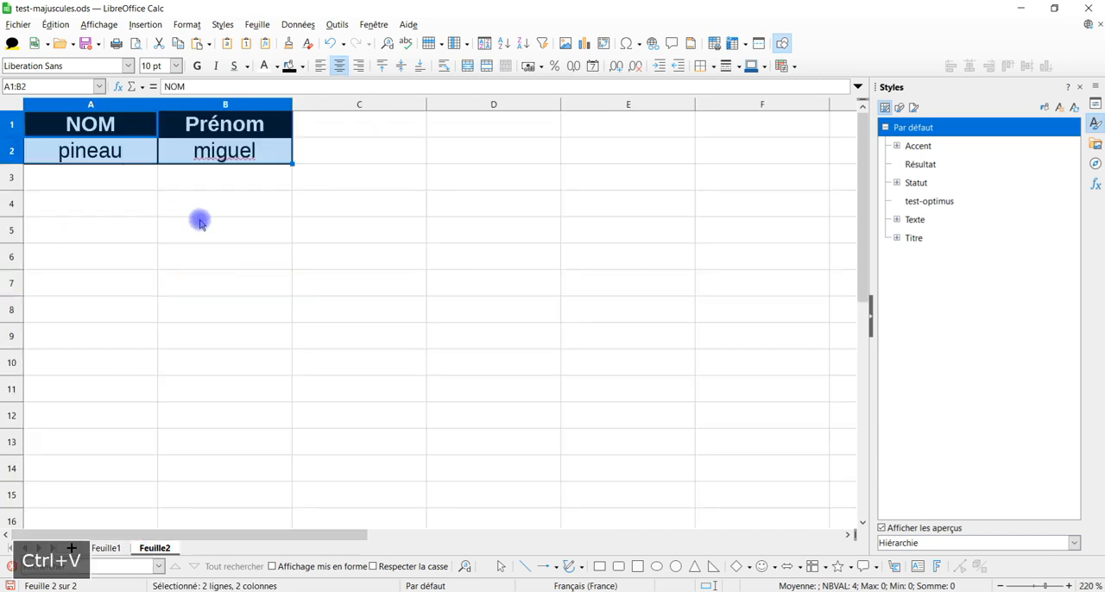
left_click(199, 223)
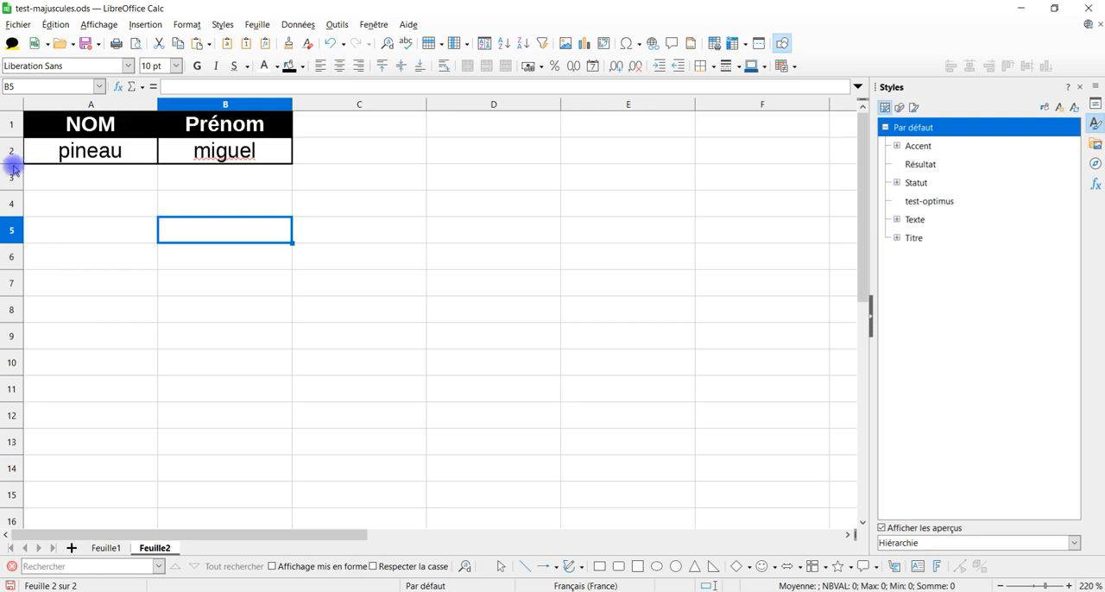
Step: Increase the height of row 2 and copy the formatting of cells A2:B2 onto the empty range A3:B14
left_click_drag(15, 164, 13, 179)
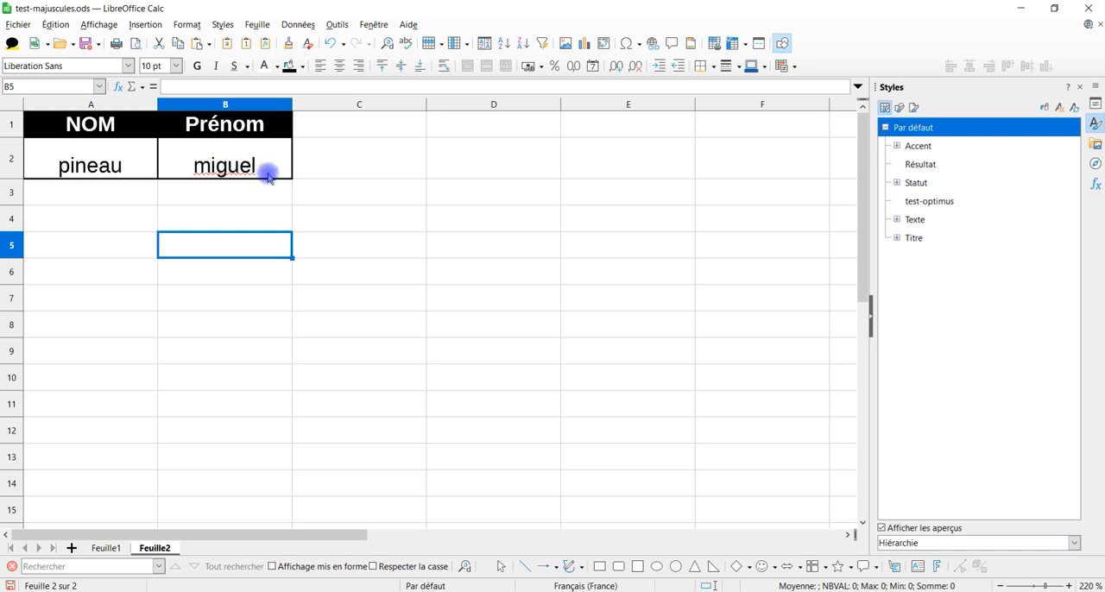
left_click_drag(109, 163, 225, 164)
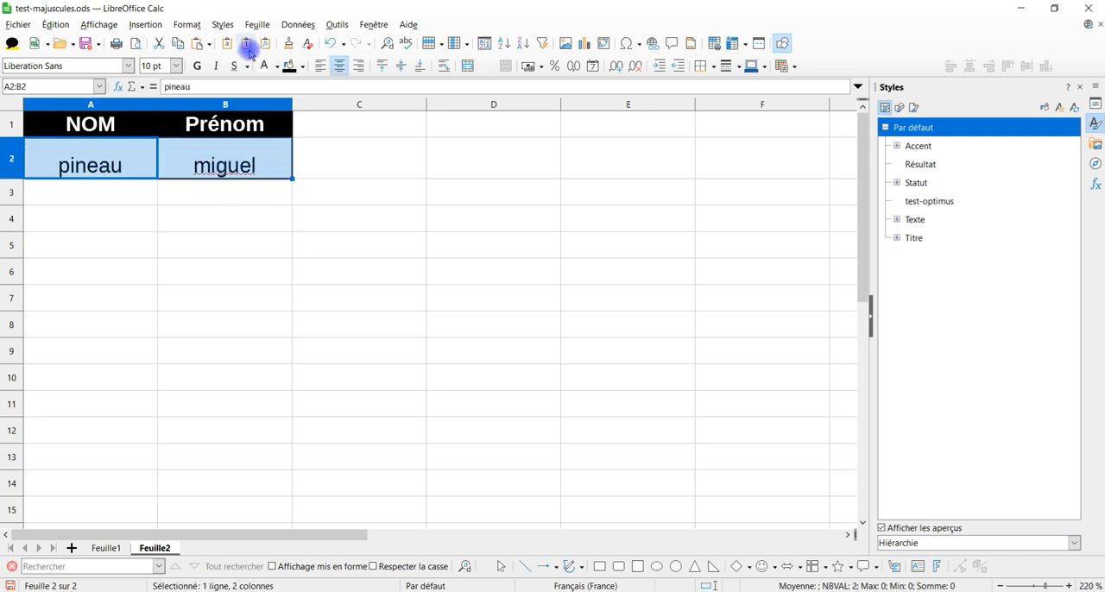
left_click_drag(97, 194, 227, 477)
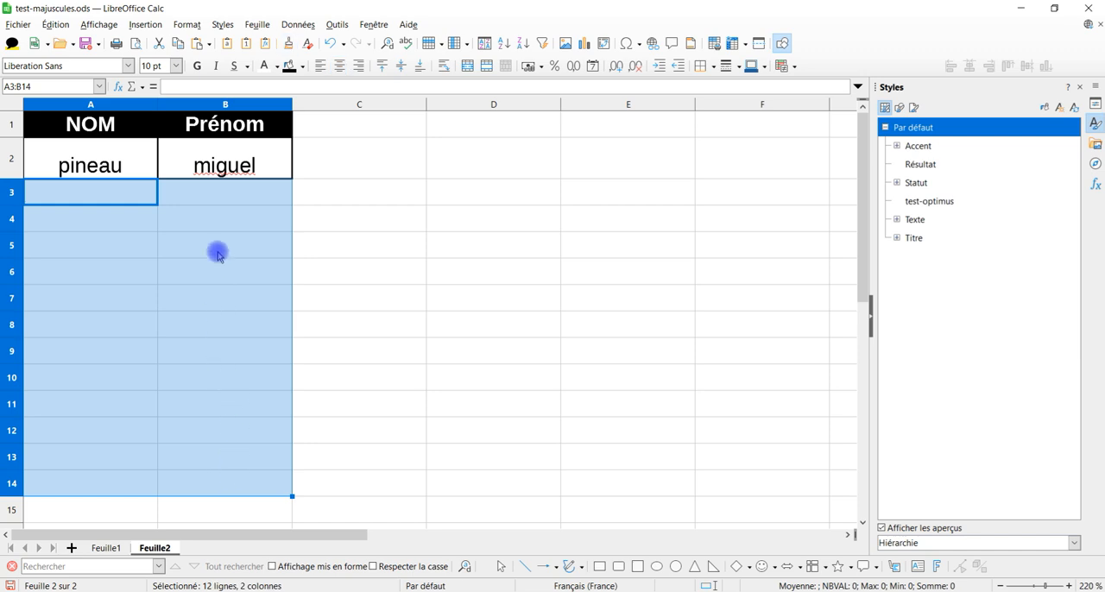
left_click(113, 161)
left_click_drag(136, 156, 223, 147)
left_click(288, 43)
left_click_drag(103, 194, 220, 480)
left_click(195, 312)
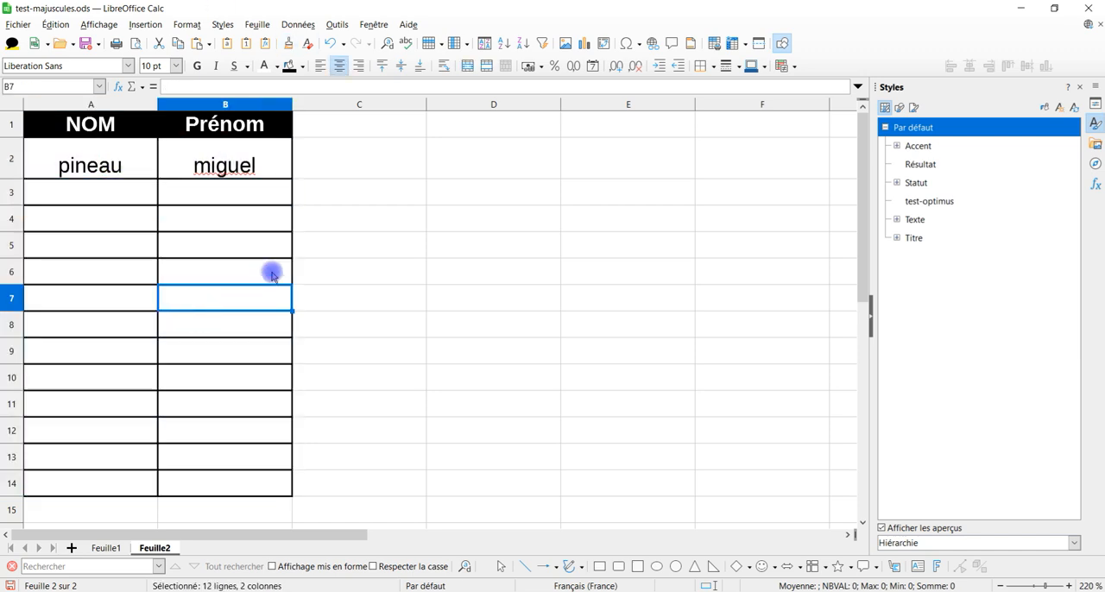
left_click(363, 217)
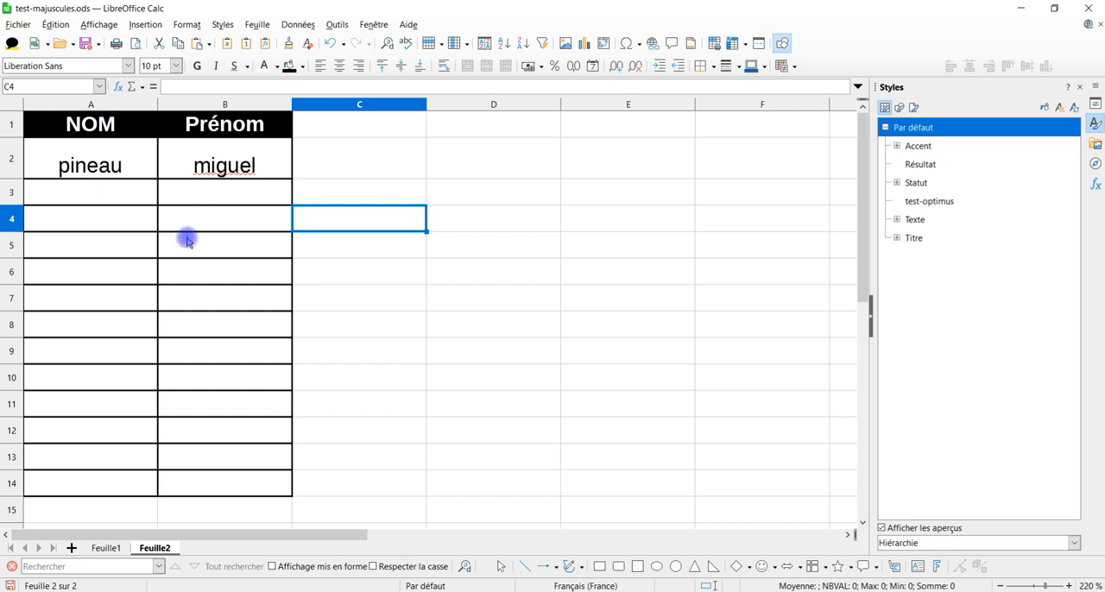
Step: Hide the Styles sidebar to widen the sheet area and select cell A3
left_click(92, 215)
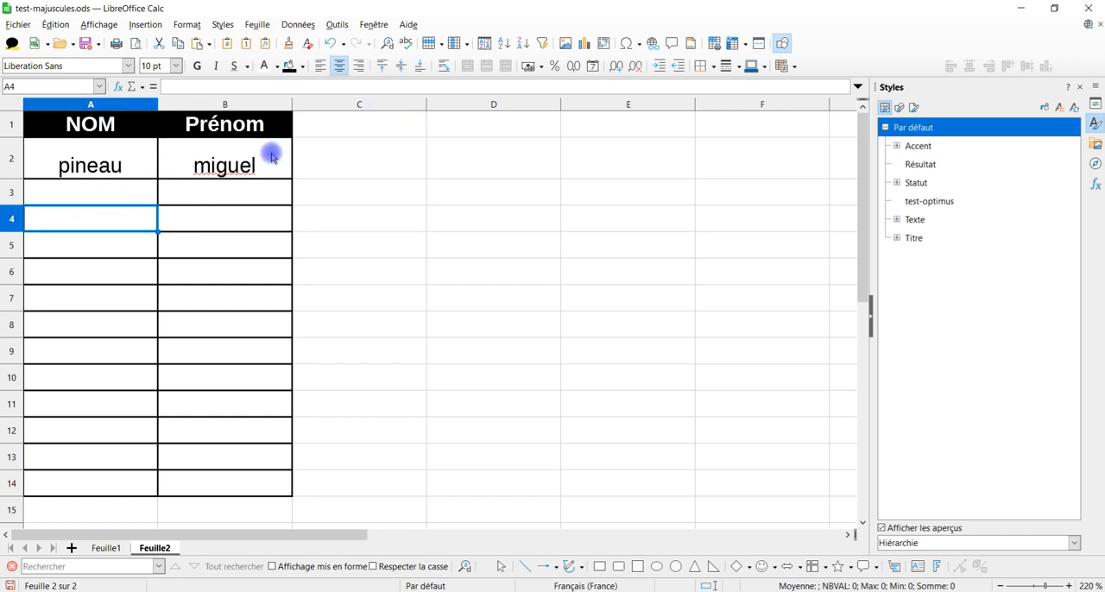
key("ctrl+F5")
left_click(203, 200)
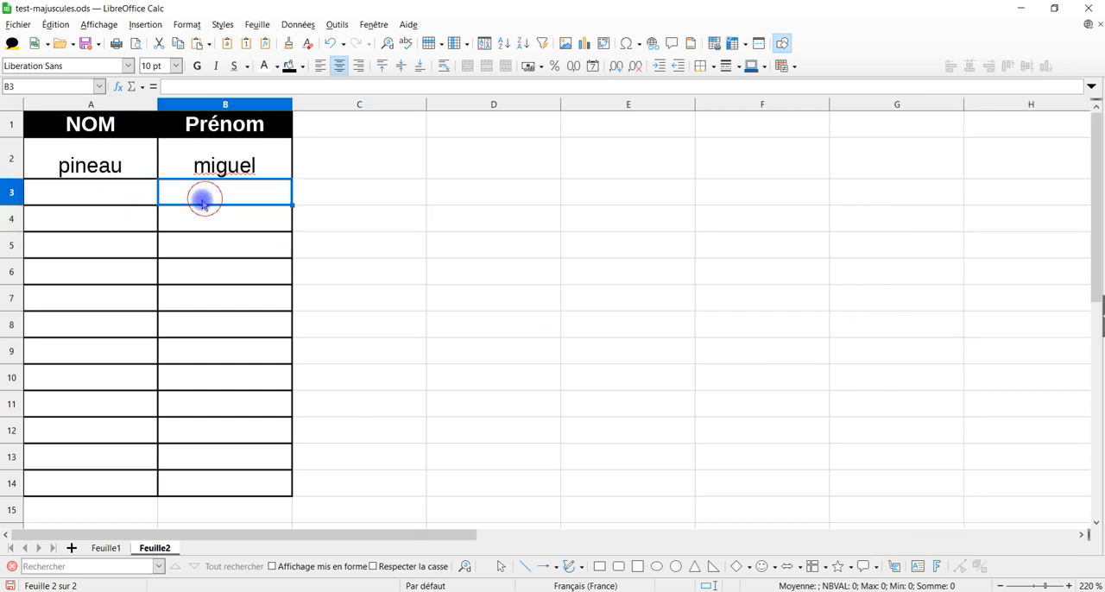
left_click(121, 200)
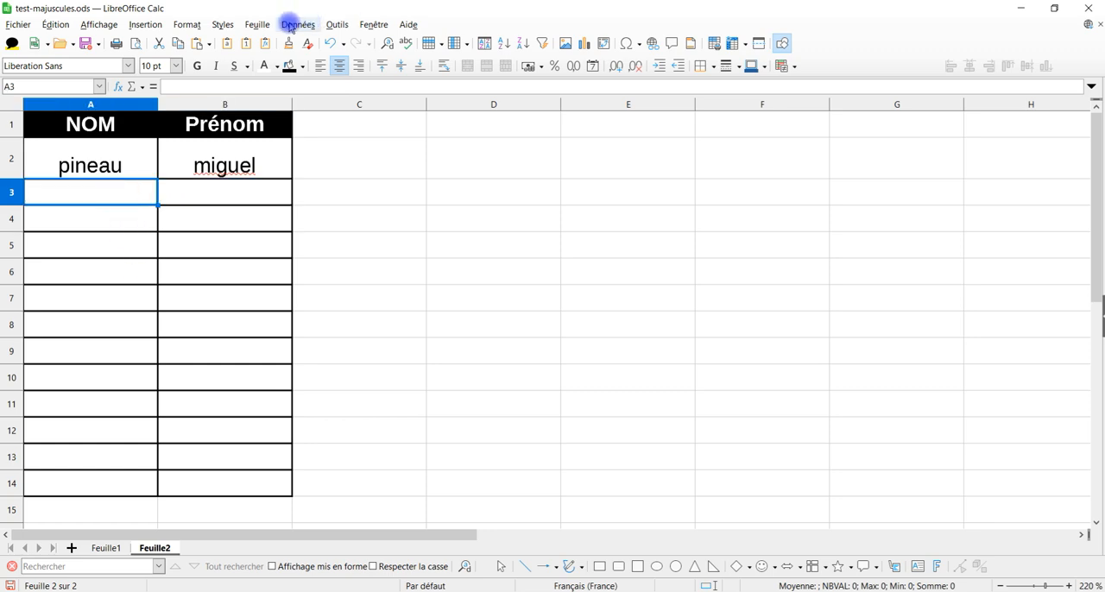
Step: Open the keyboard shortcut customization for Calc and check the F3 and F5 entries in the shortcut list
left_click(337, 24)
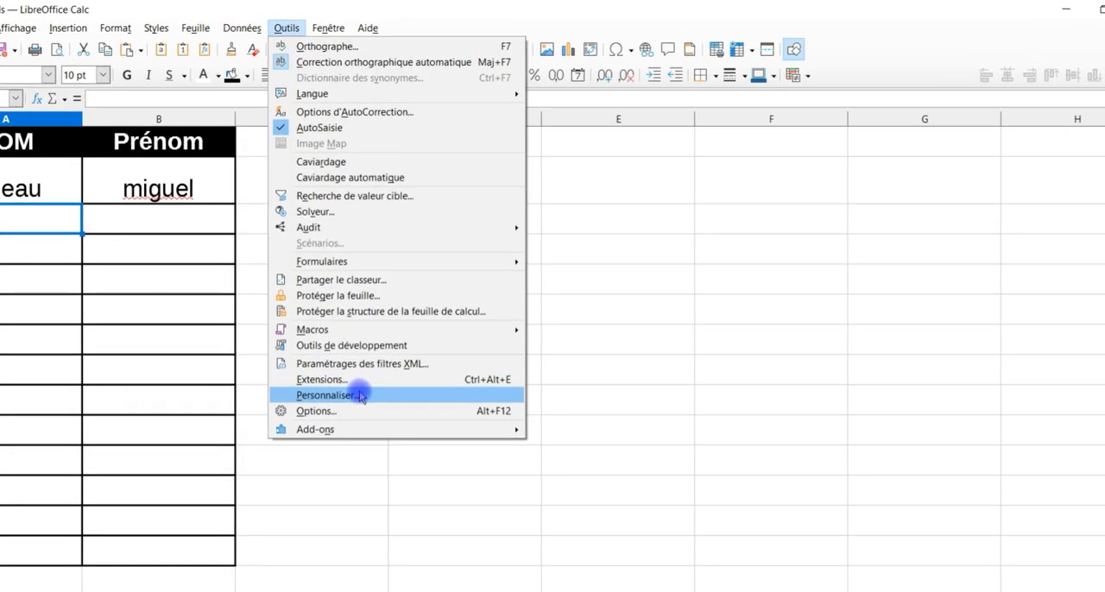
left_click(359, 396)
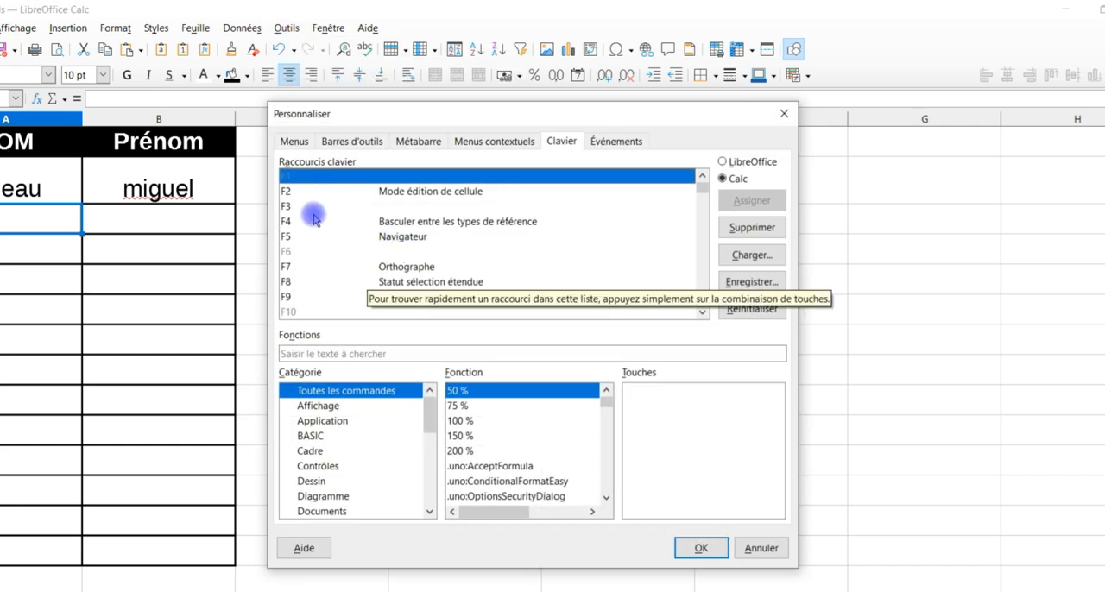
left_click(317, 207)
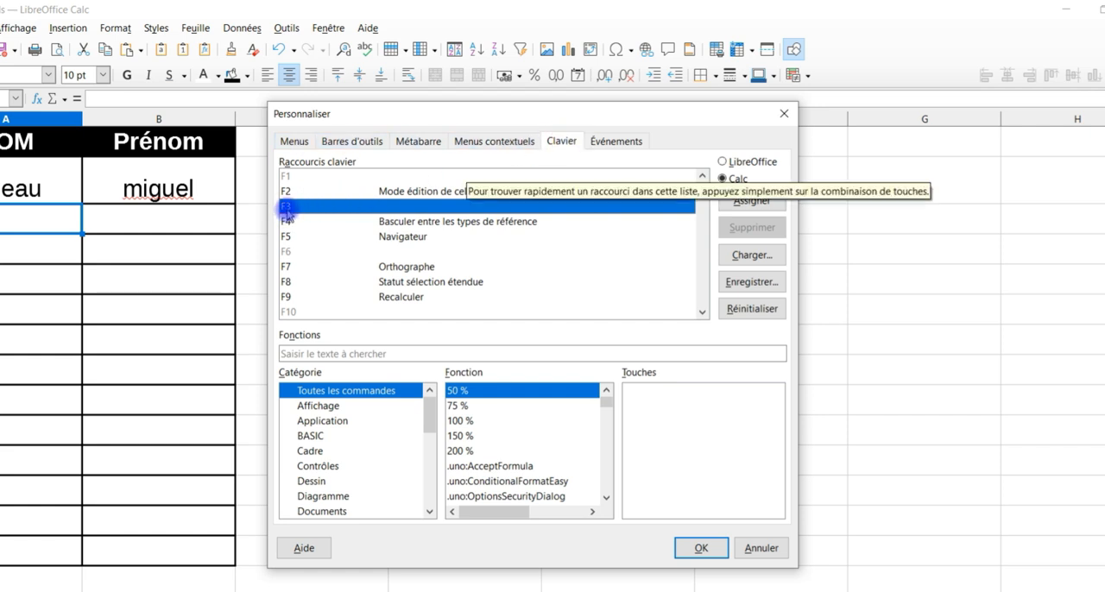
left_click(360, 236)
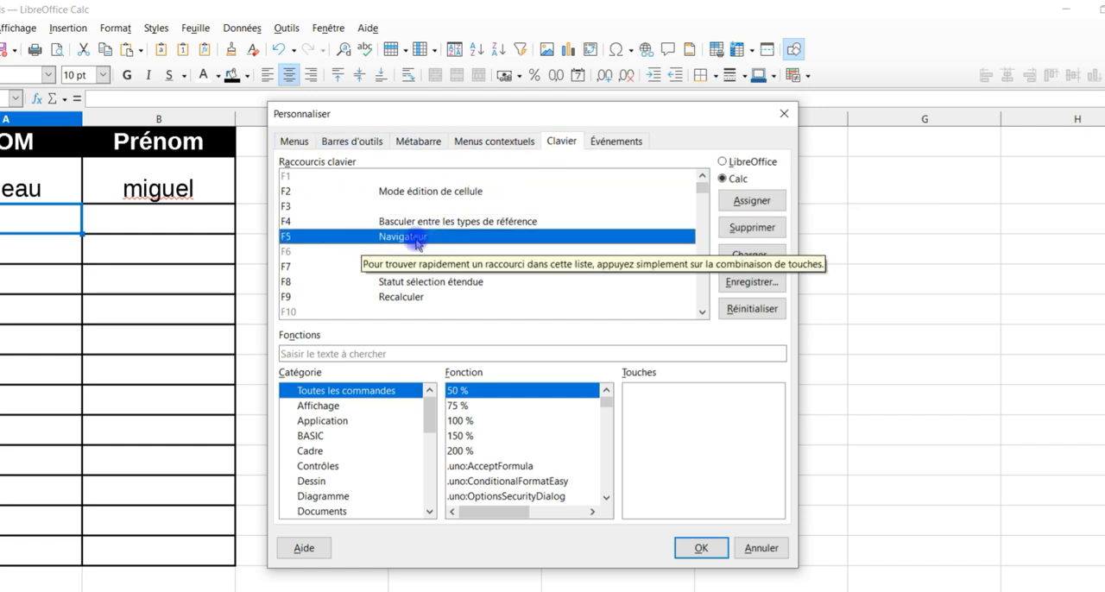
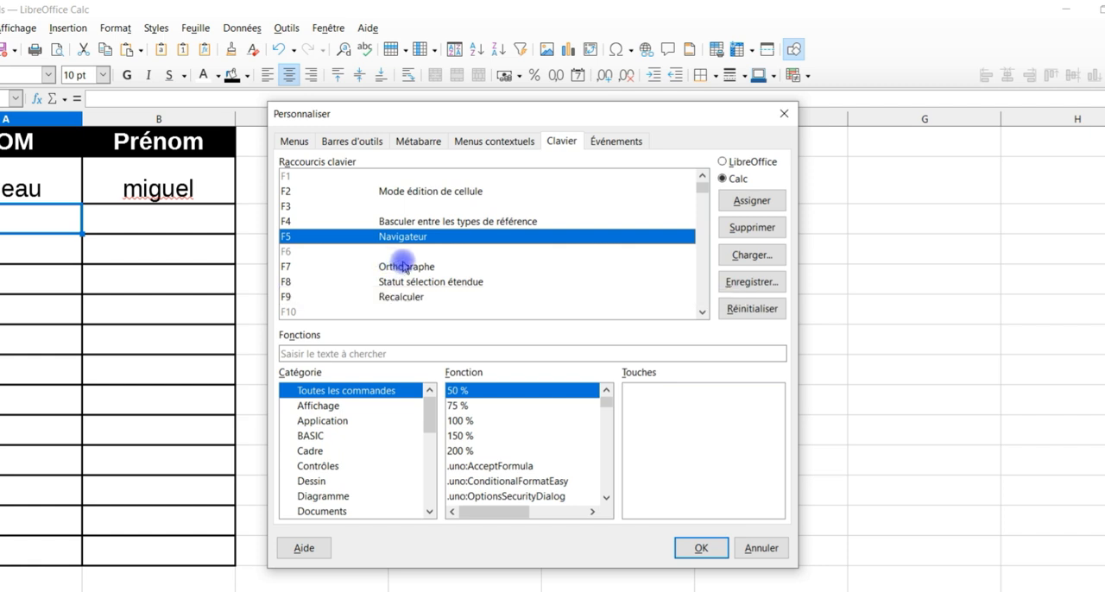
Step: Check the F3, Ctrl+M and Ctrl+N entries in the Calc keyboard shortcut list
left_click(394, 250)
left_click(450, 207)
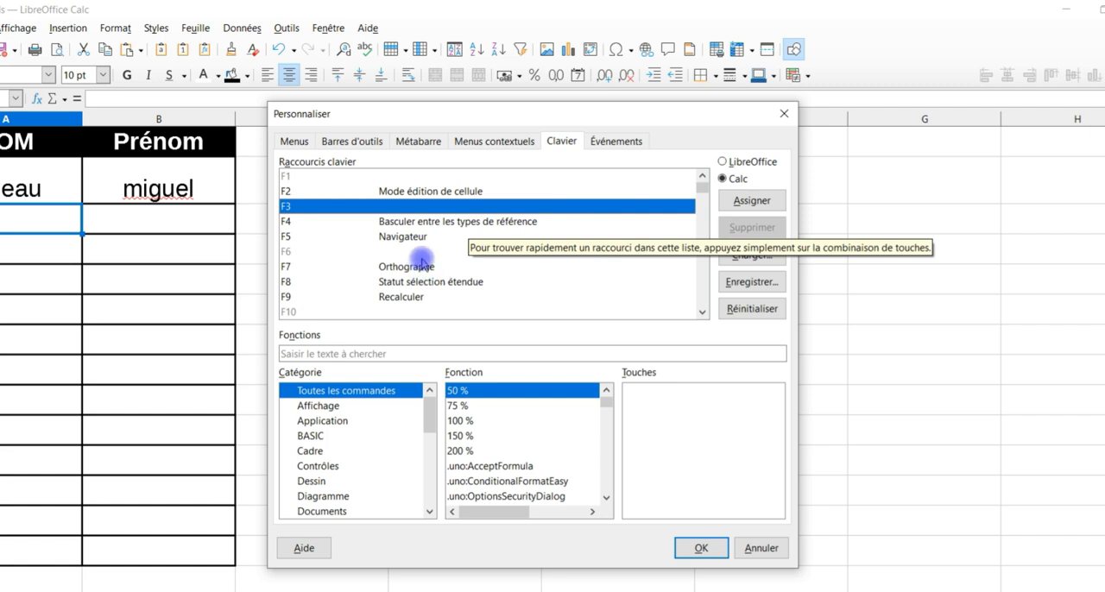
key("ctrl+m")
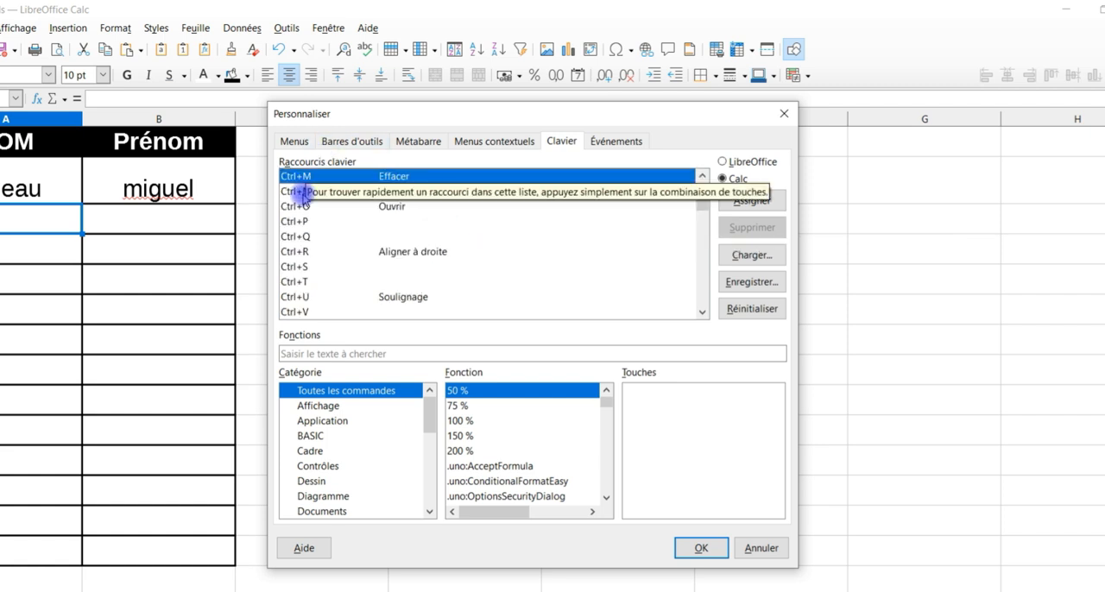
left_click(304, 191)
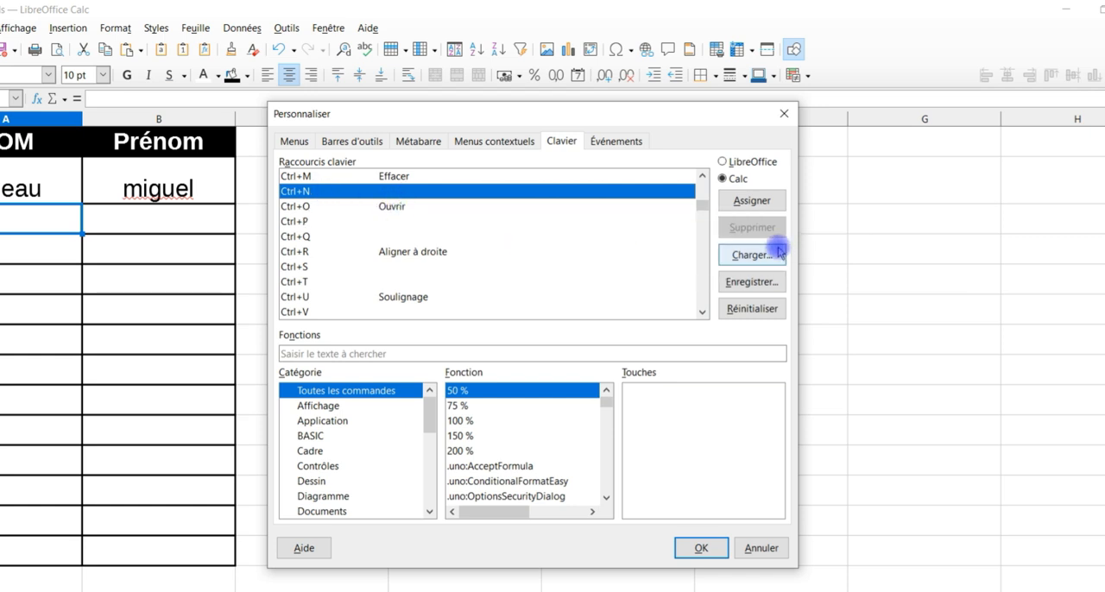
left_click_drag(703, 202, 708, 178)
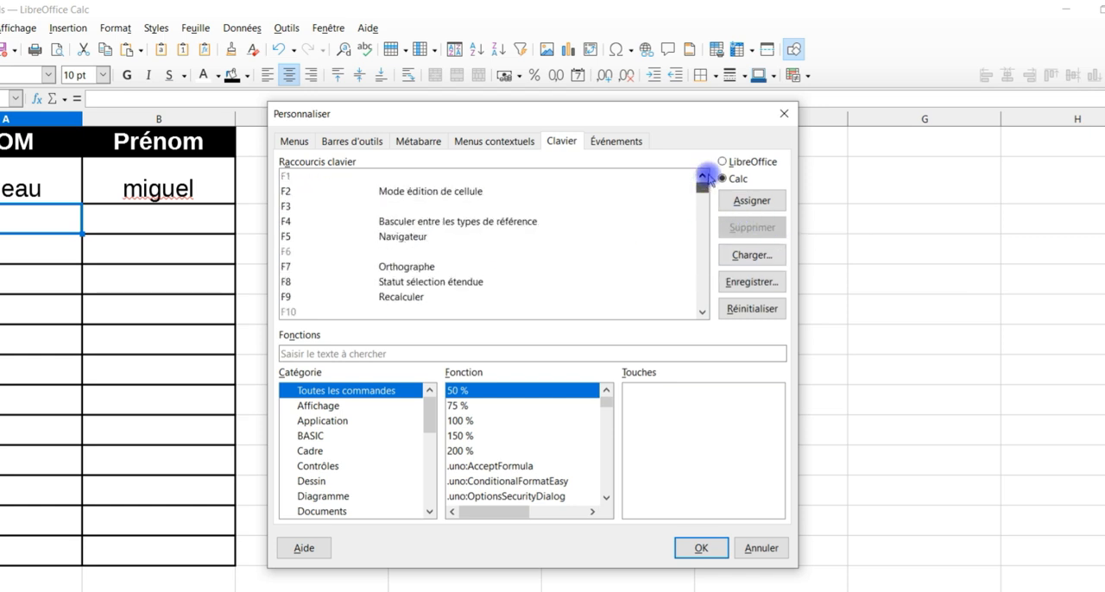
Step: Find the MAJUSCULES function by searching for "maj", assign it to the F3 shortcut in Calc and accept the customization
left_click(306, 208)
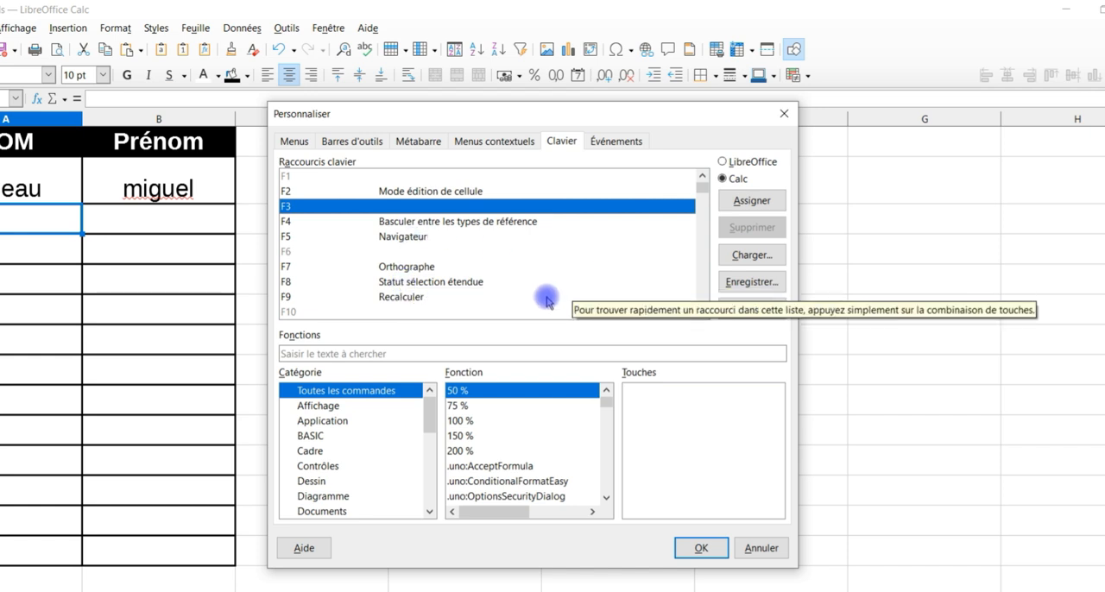
left_click(356, 354)
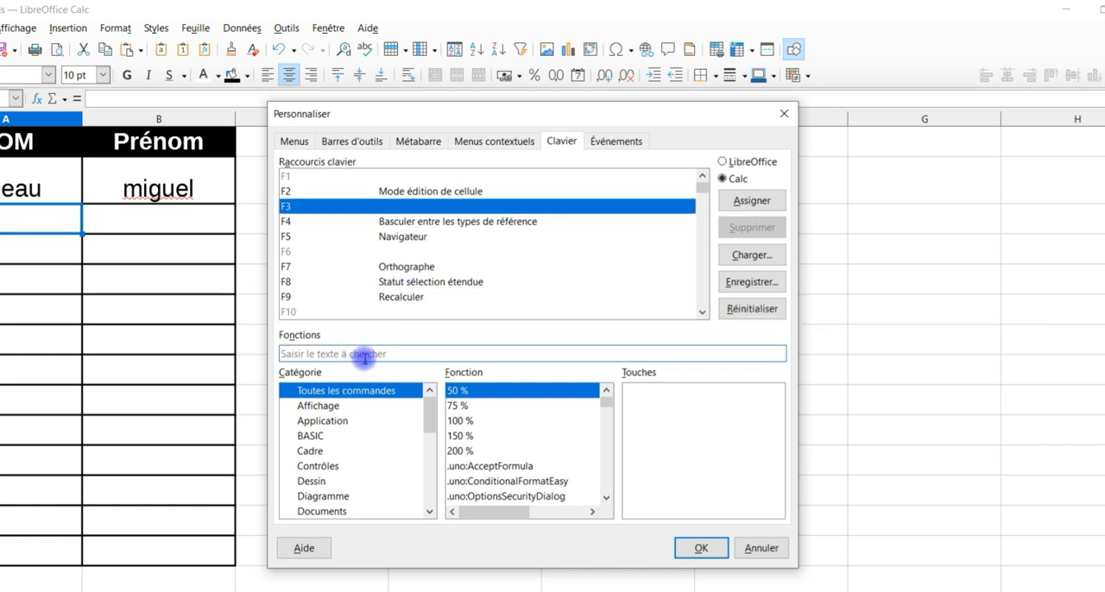
type("maj")
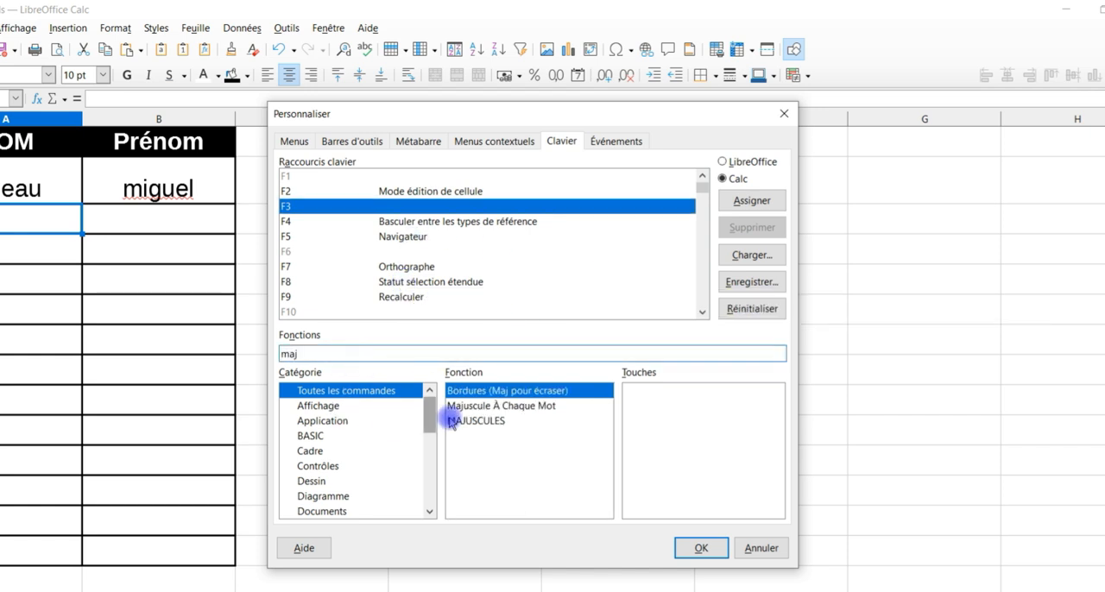
left_click(494, 422)
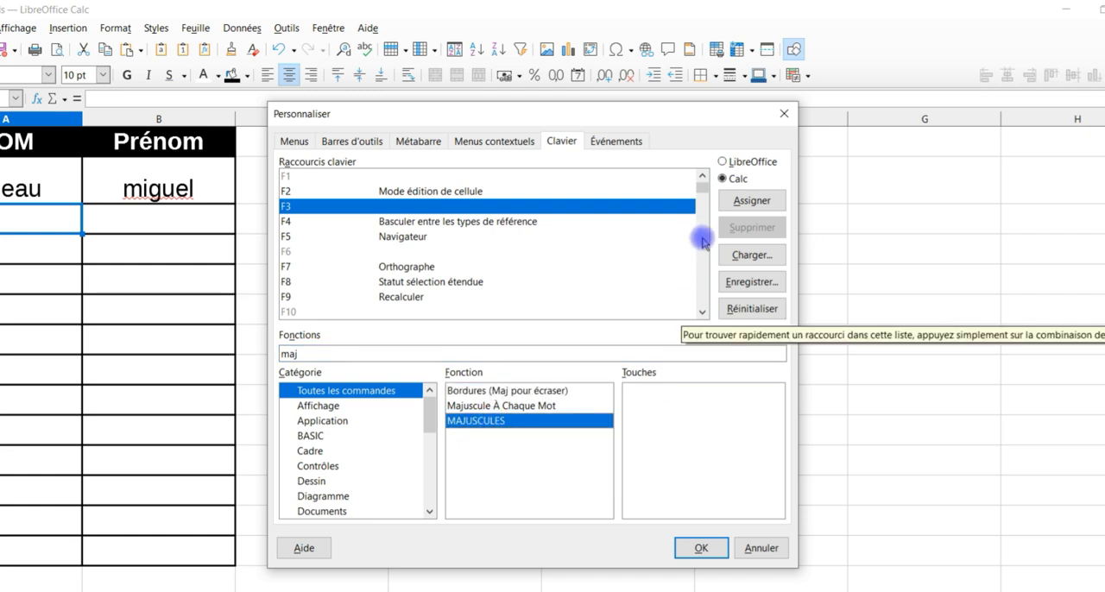
left_click(771, 204)
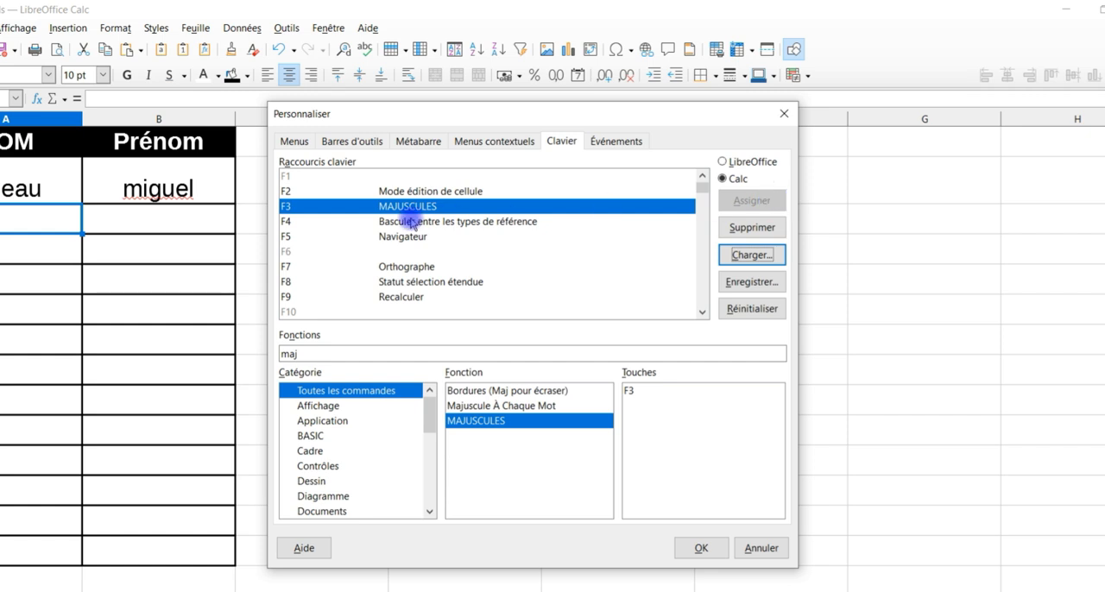
left_click(699, 550)
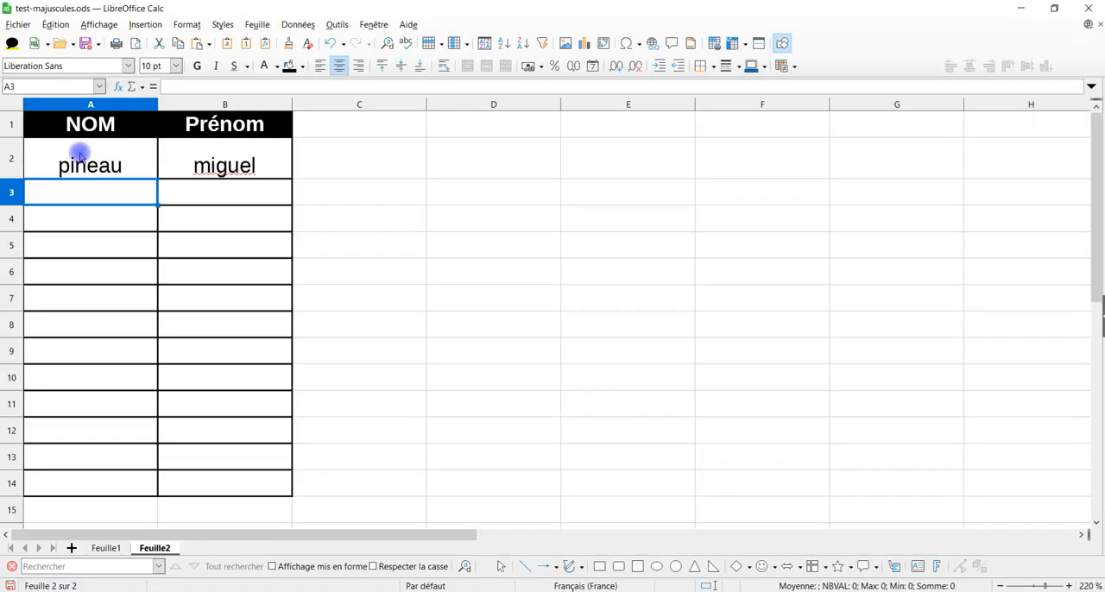
Step: Convert the sample surname in A2 and first name in B2 to uppercase with the case-change shortcut
left_click(17, 197)
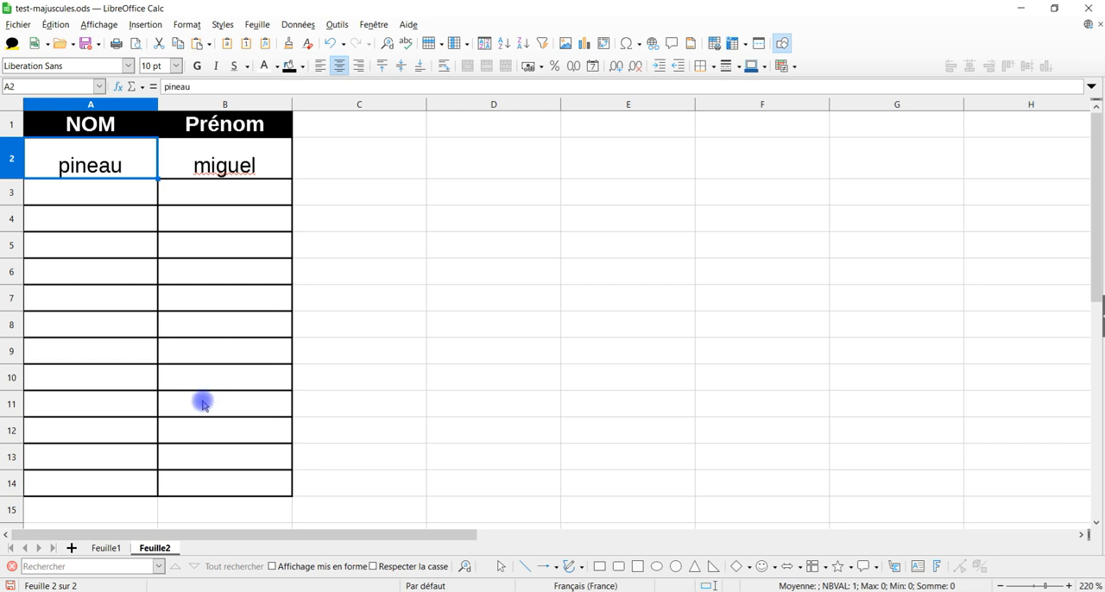
key("shift+F3")
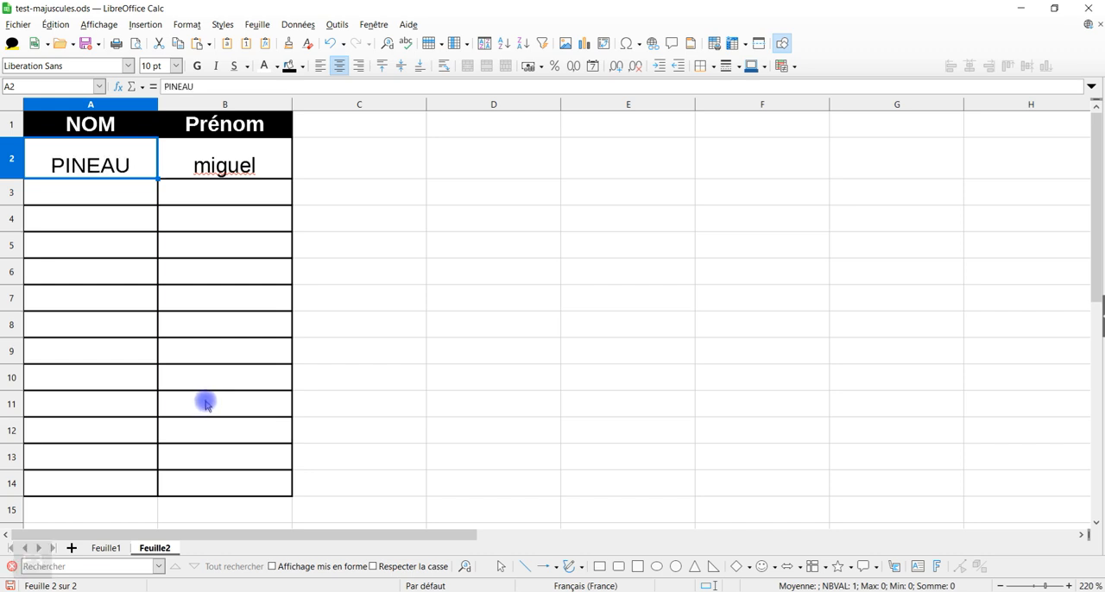
left_click(252, 163)
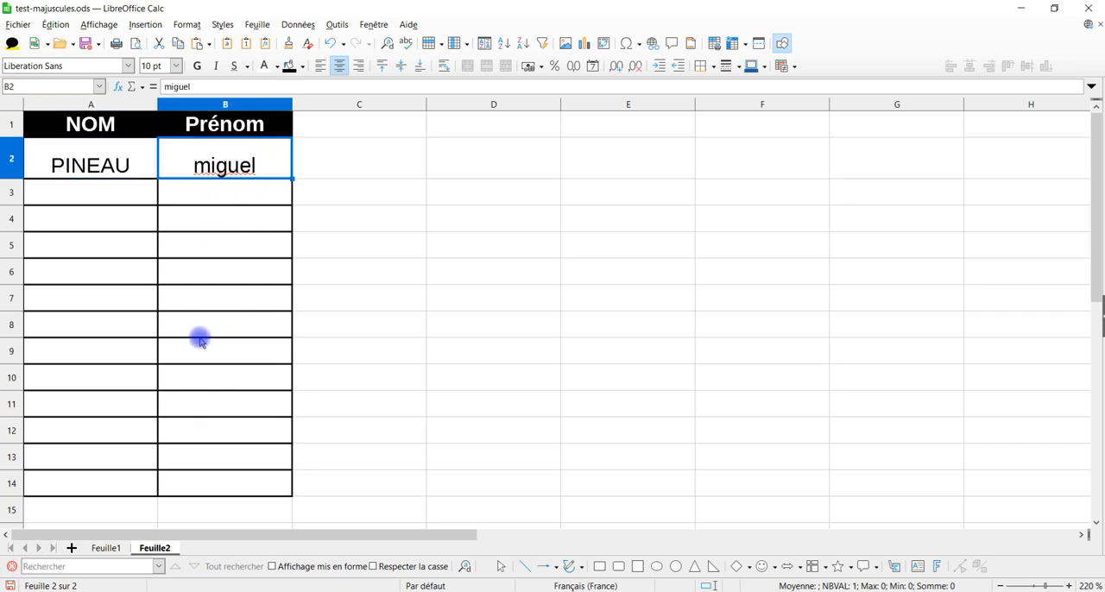
key("shift+F3")
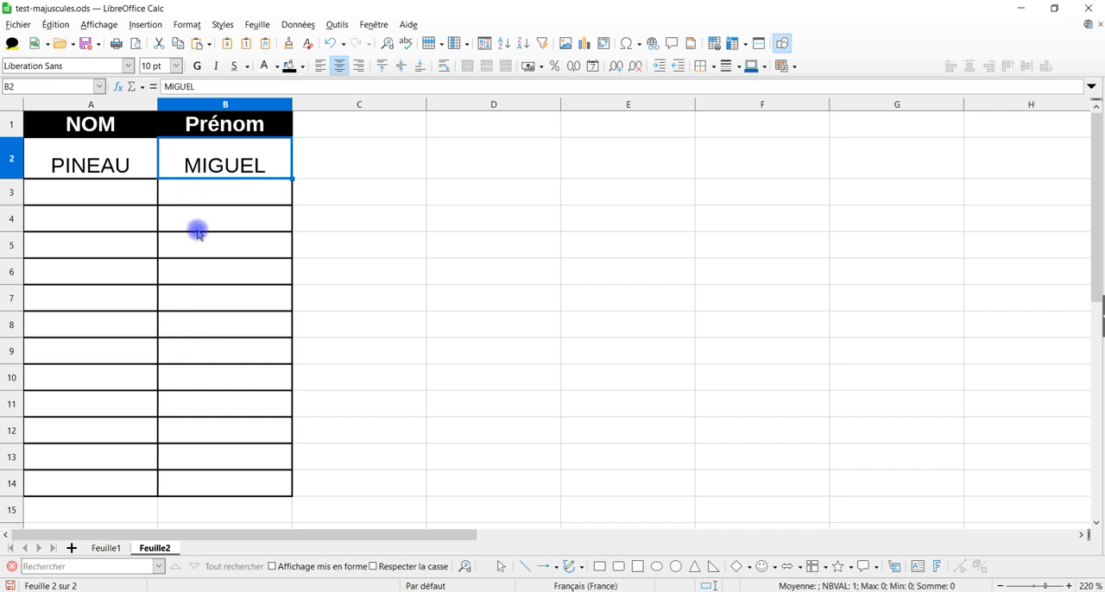
Step: Undo the uppercase conversions in cells B2 and A2, and select cell A4
key("ctrl+z")
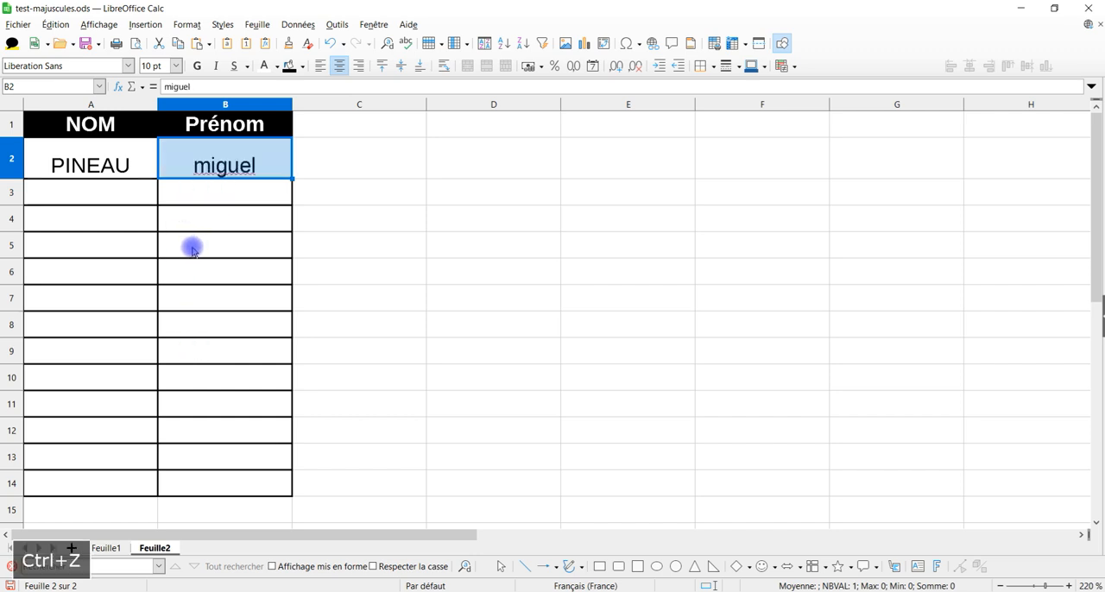
key("ctrl+z")
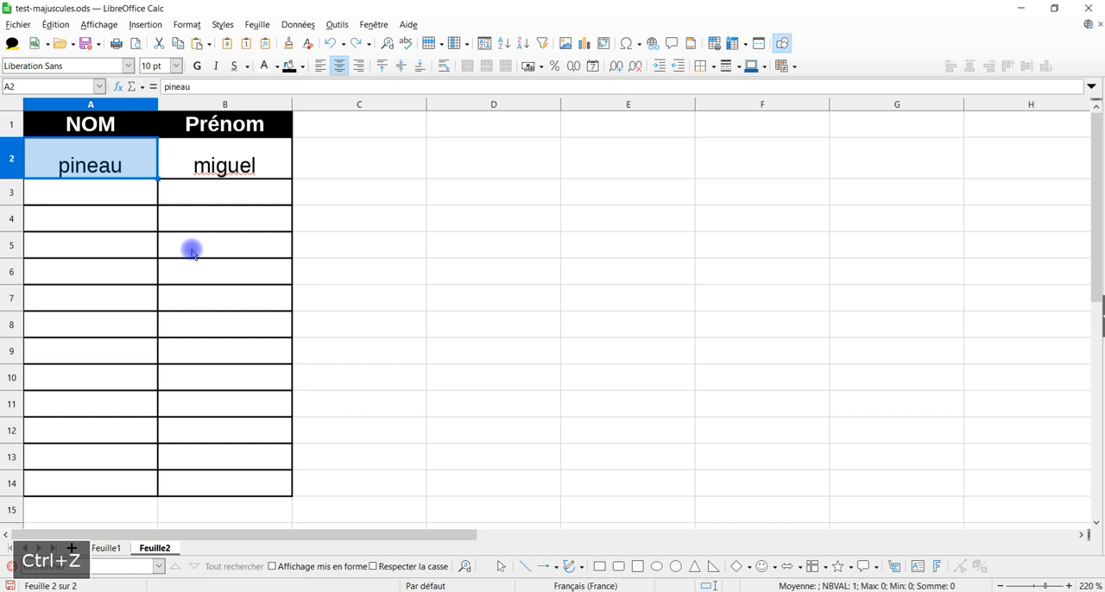
left_click(112, 218)
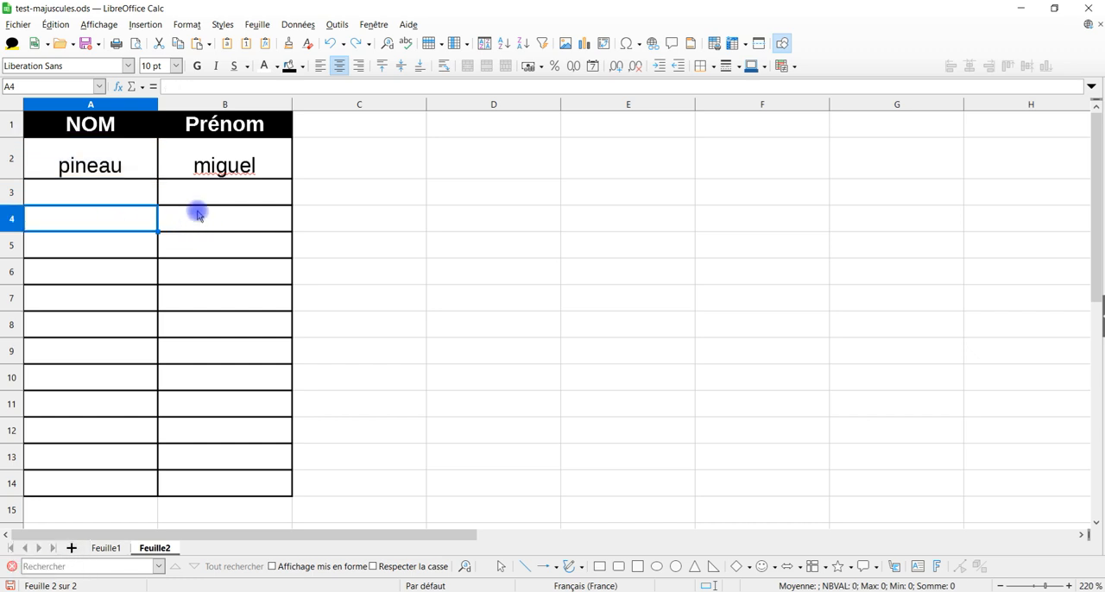
Step: Remove the MAJUSCULES assignment from the F3 shortcut in the keyboard customization and accept the change
left_click(294, 24)
mouse_move(329, 24)
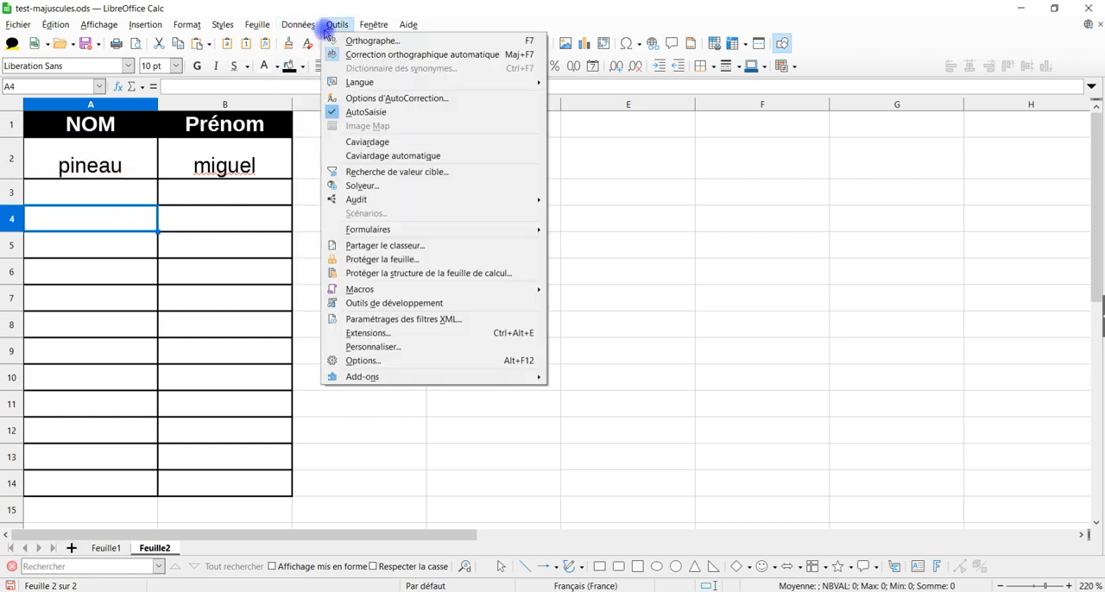
left_click(412, 346)
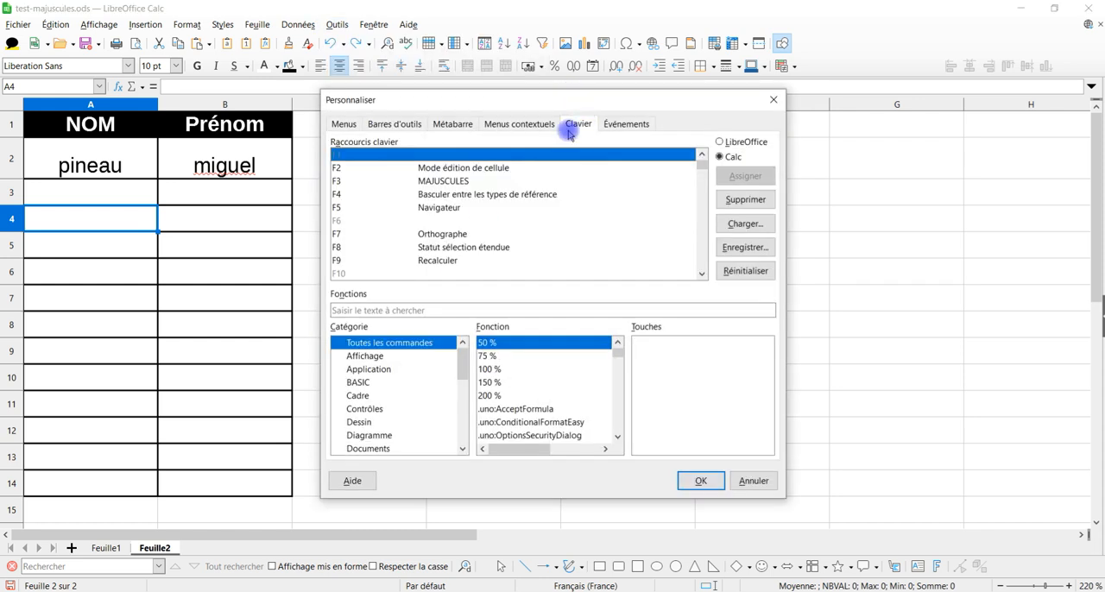
left_click(388, 181)
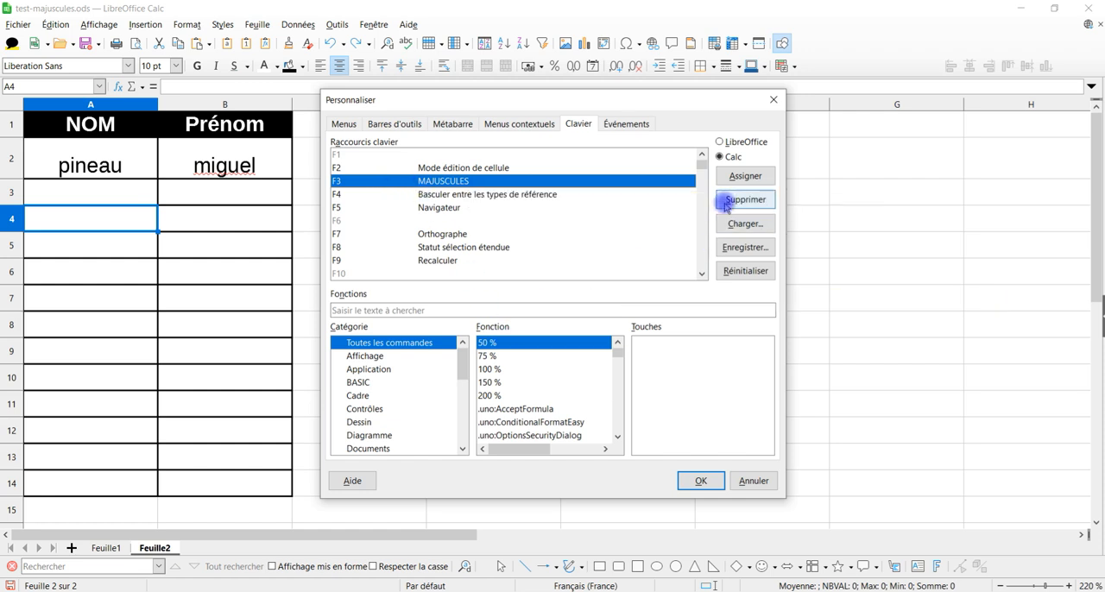
left_click(744, 199)
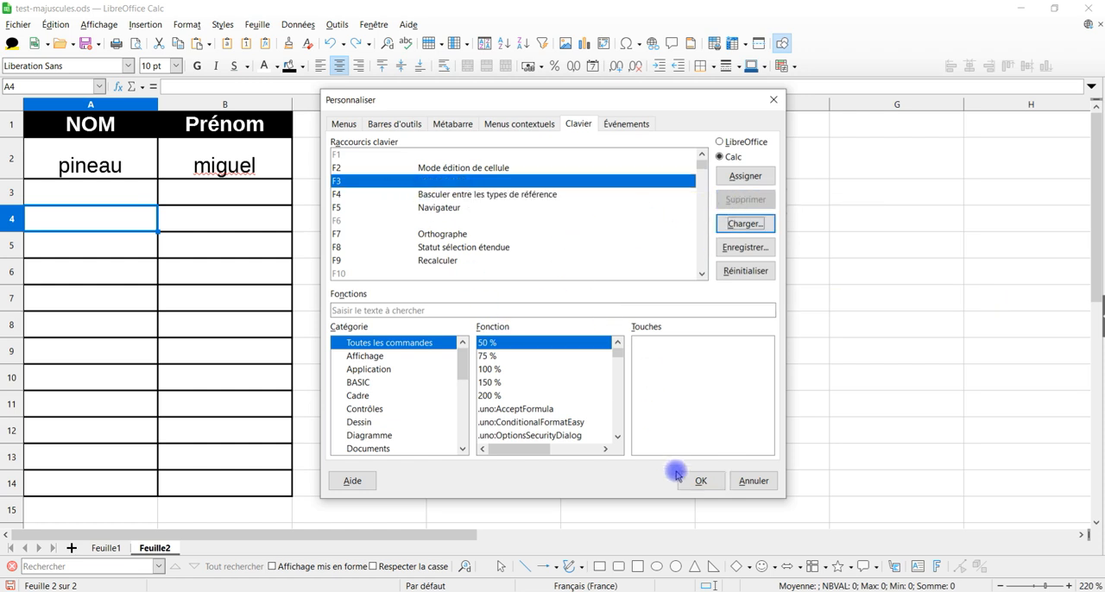
left_click(700, 480)
key("Return")
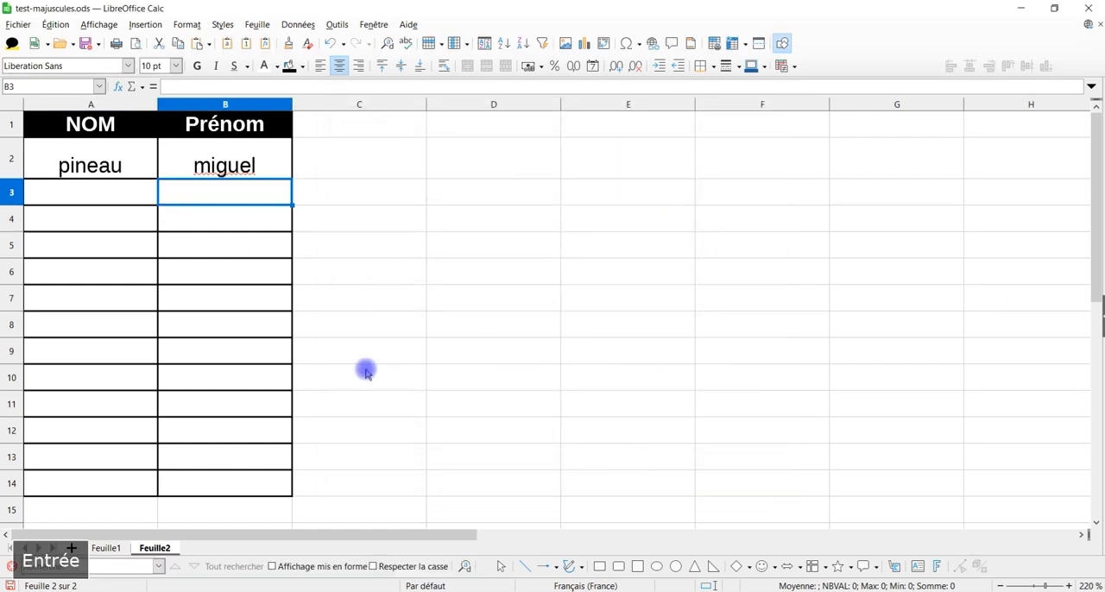
Step: Copy the second sample row A3:B3 from Feuille1 and paste it as unformatted text at cell A3 of Feuille2
left_click(107, 548)
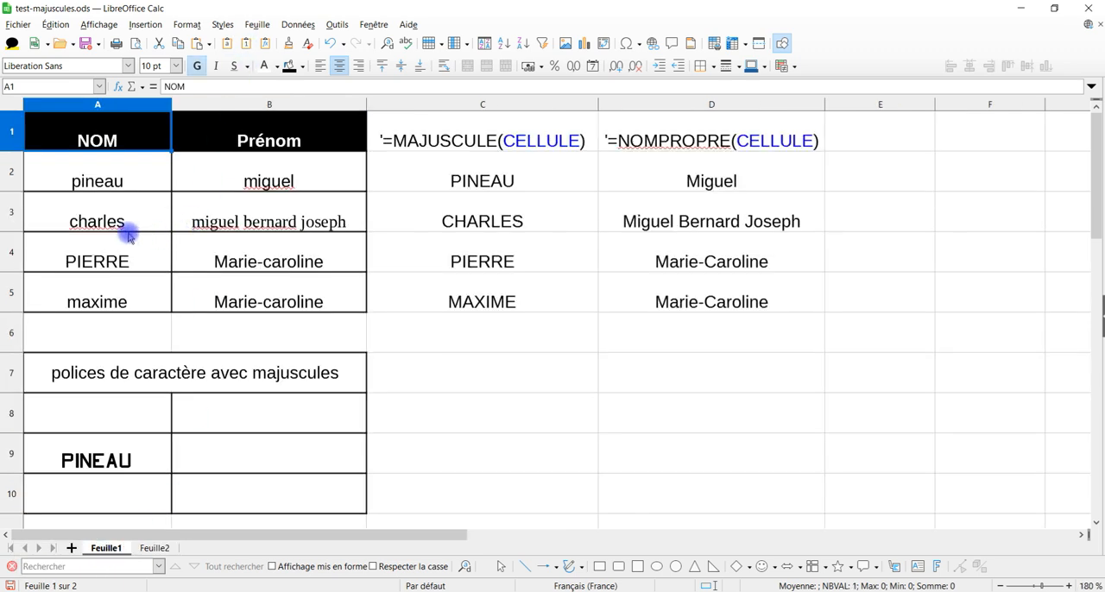
left_click_drag(125, 222, 246, 216)
key("ctrl+c")
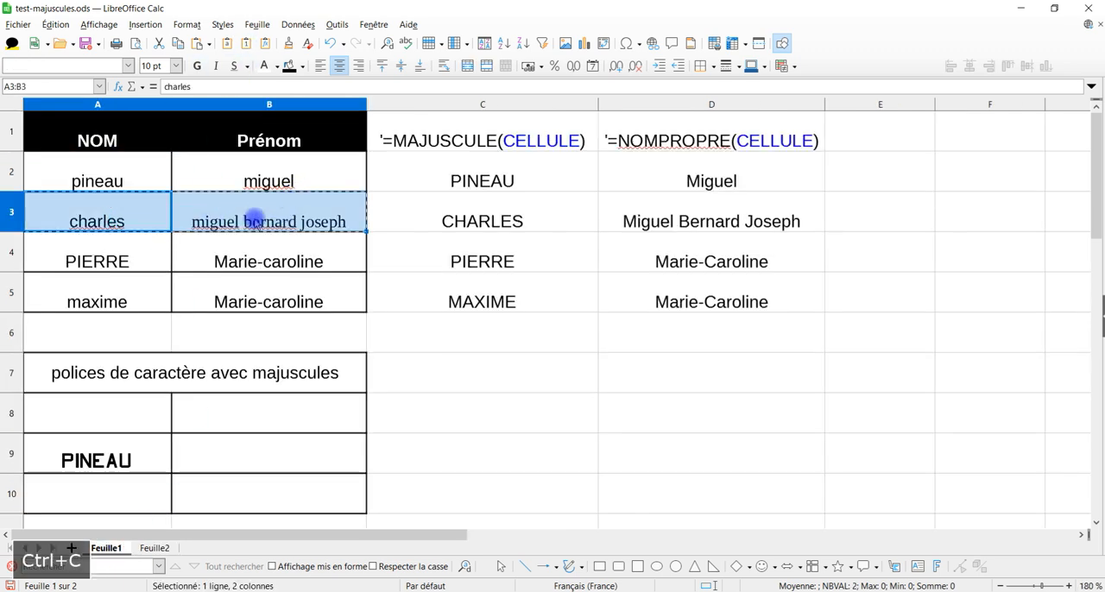
left_click(155, 548)
left_click(98, 191)
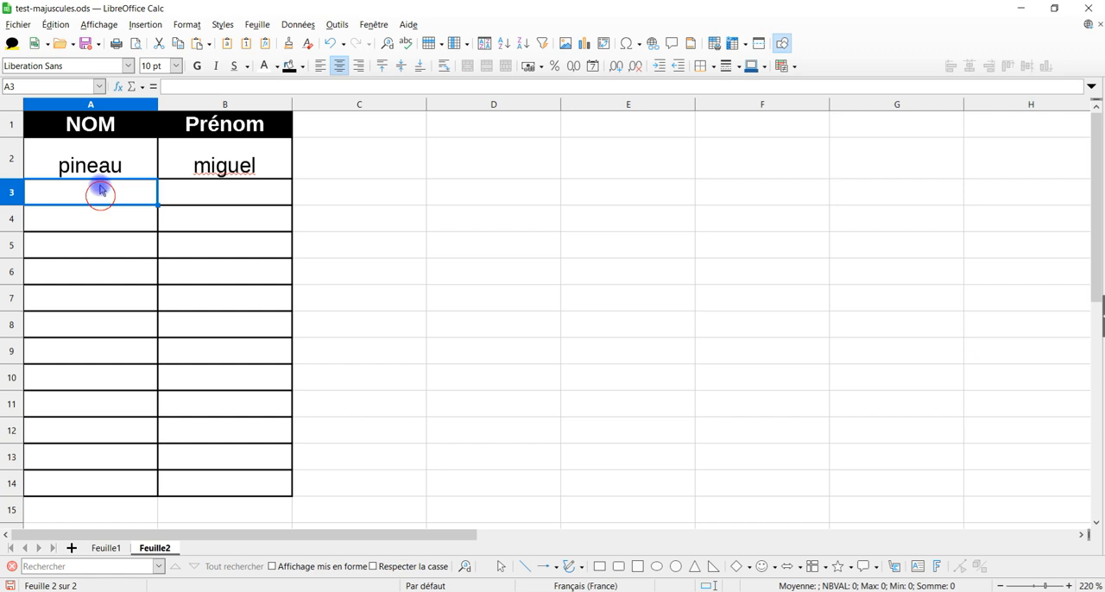
left_click(207, 44)
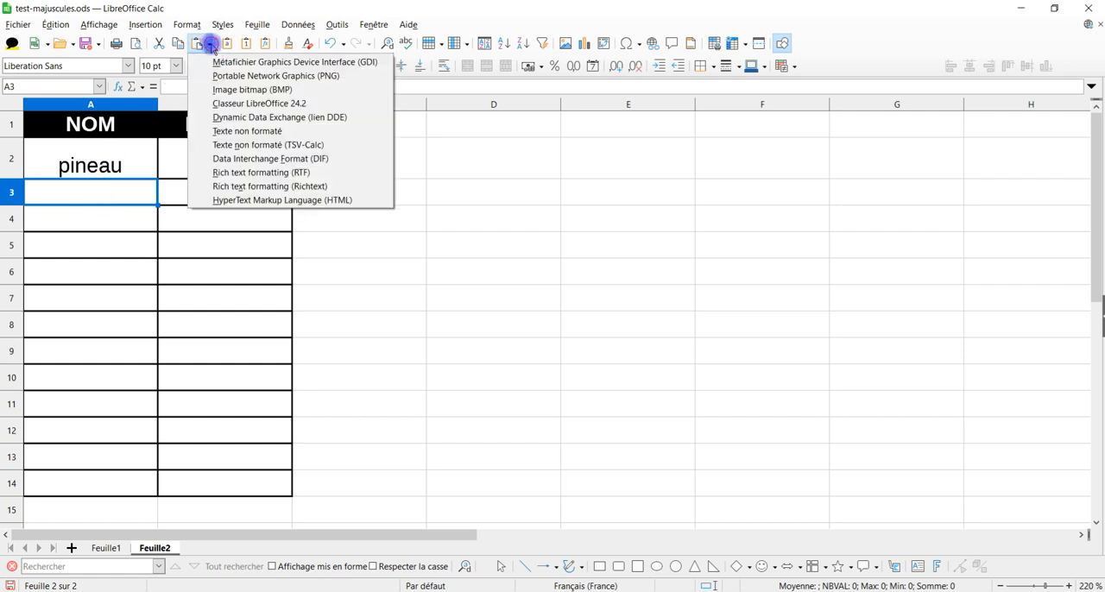
left_click(279, 131)
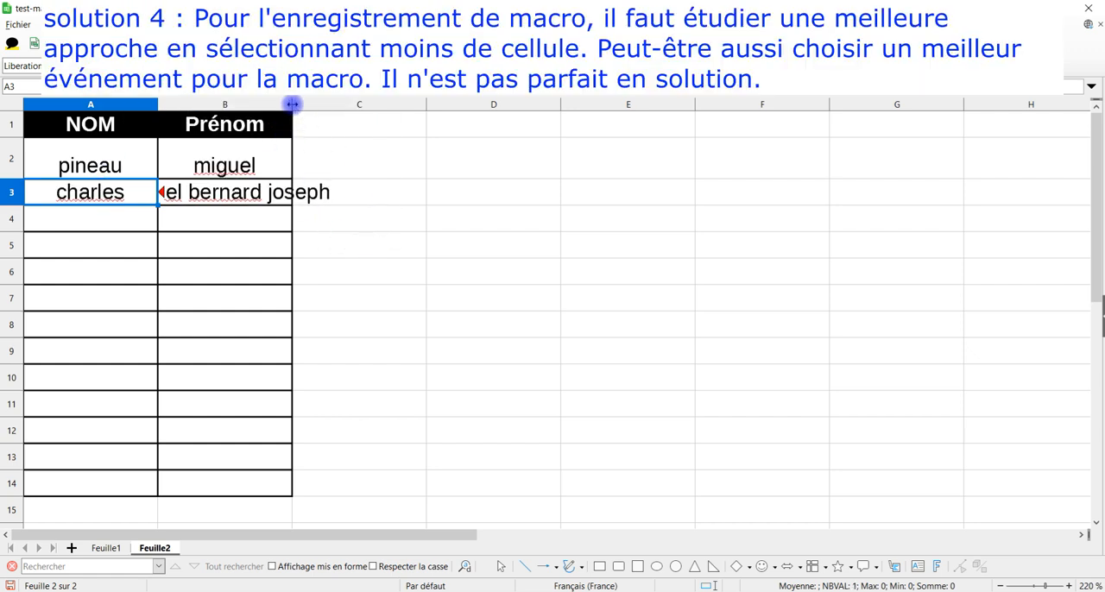
Step: Fit the width of column B on Feuille2 to its longest entry
double_click(293, 104)
left_click(658, 322)
left_click(492, 259)
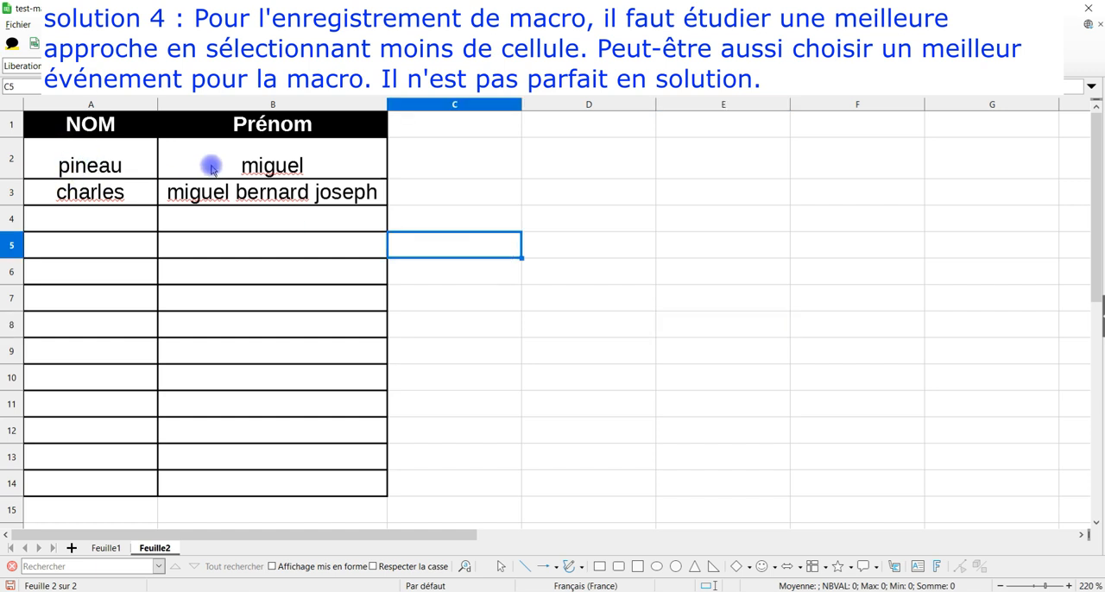
left_click(463, 267)
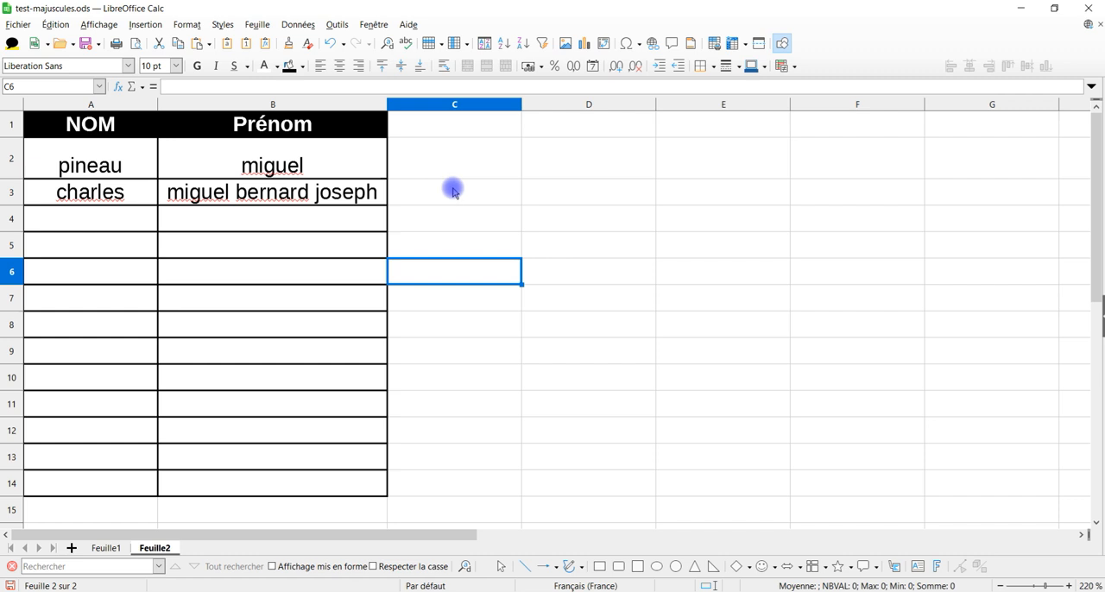
Step: Select the empty cell C1 and start recording a macro
left_click(478, 123)
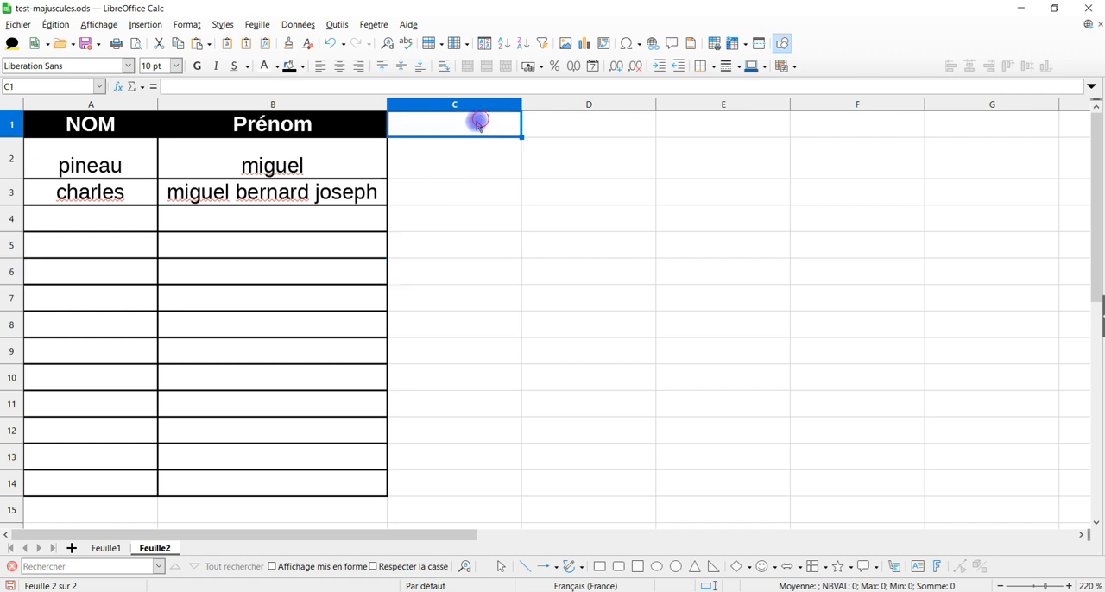
left_click(336, 24)
mouse_move(421, 292)
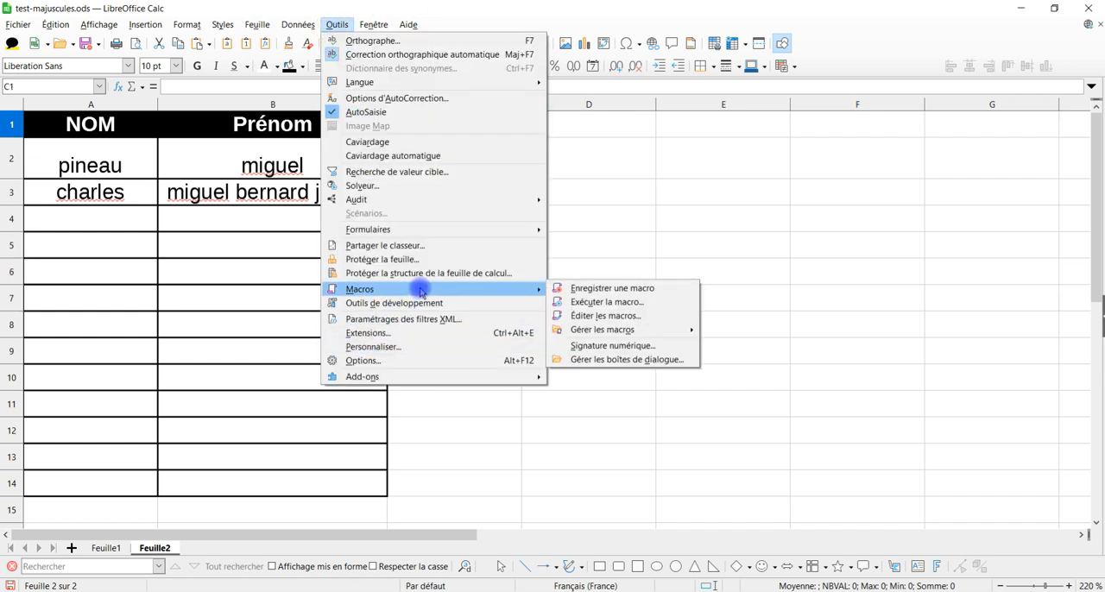
left_click(602, 290)
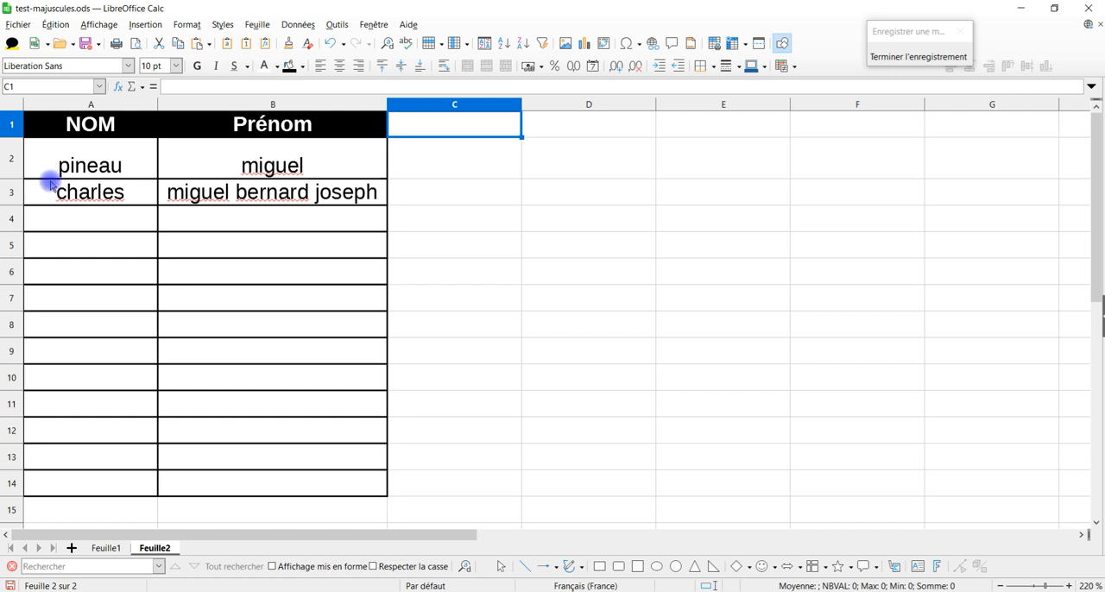
Step: Convert column A of Feuille2 from A2 down to the last sheet row to MAJUSCULES
left_click(59, 154)
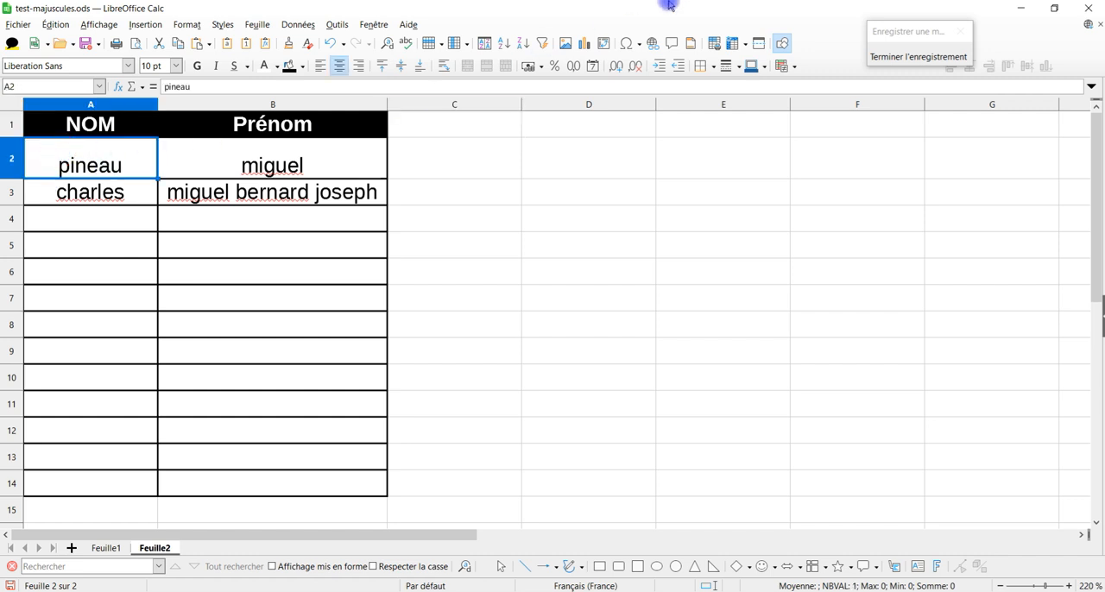
key("ctrl+shift+Down")
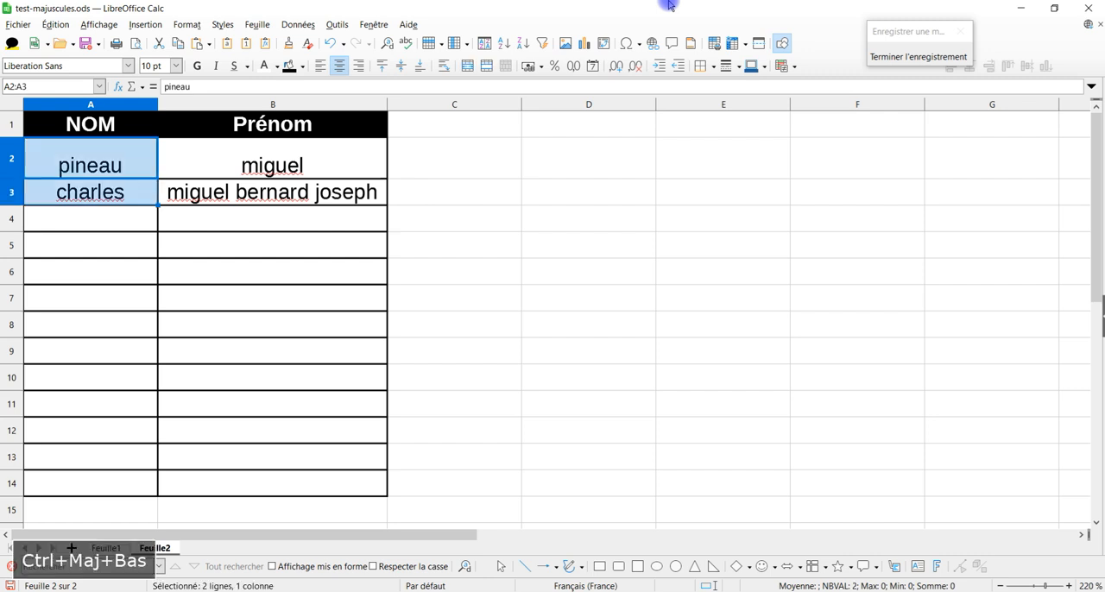
key("ctrl+shift+Down")
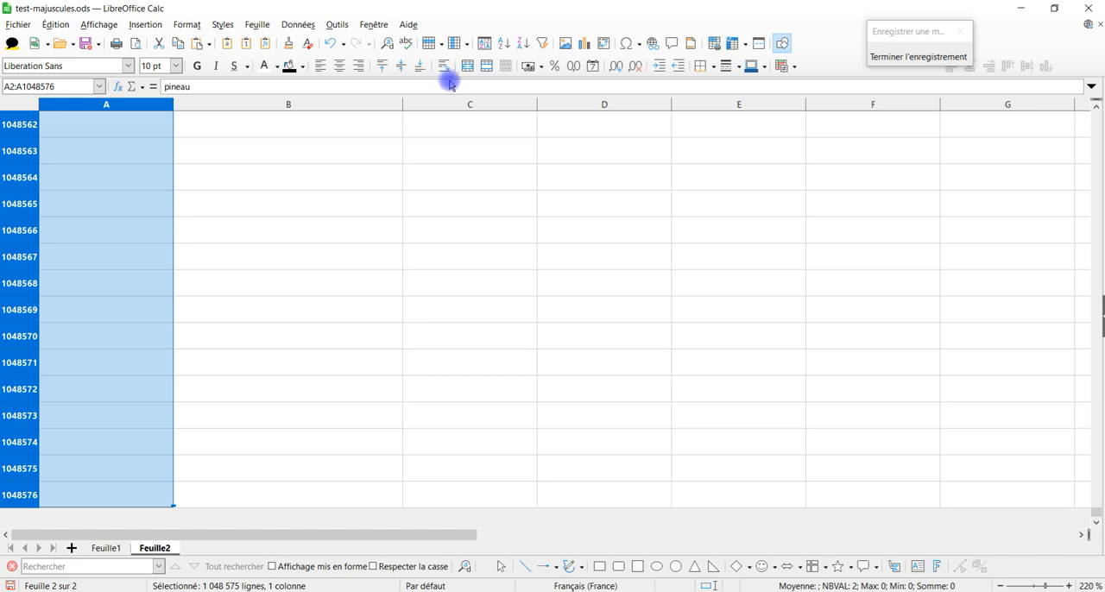
left_click(186, 24)
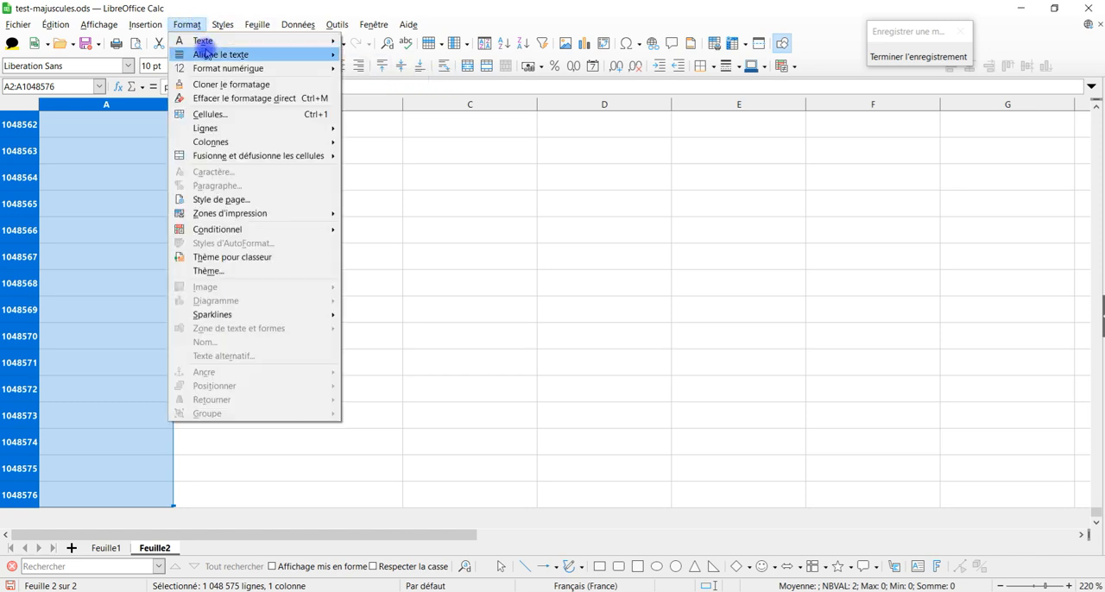
mouse_move(220, 44)
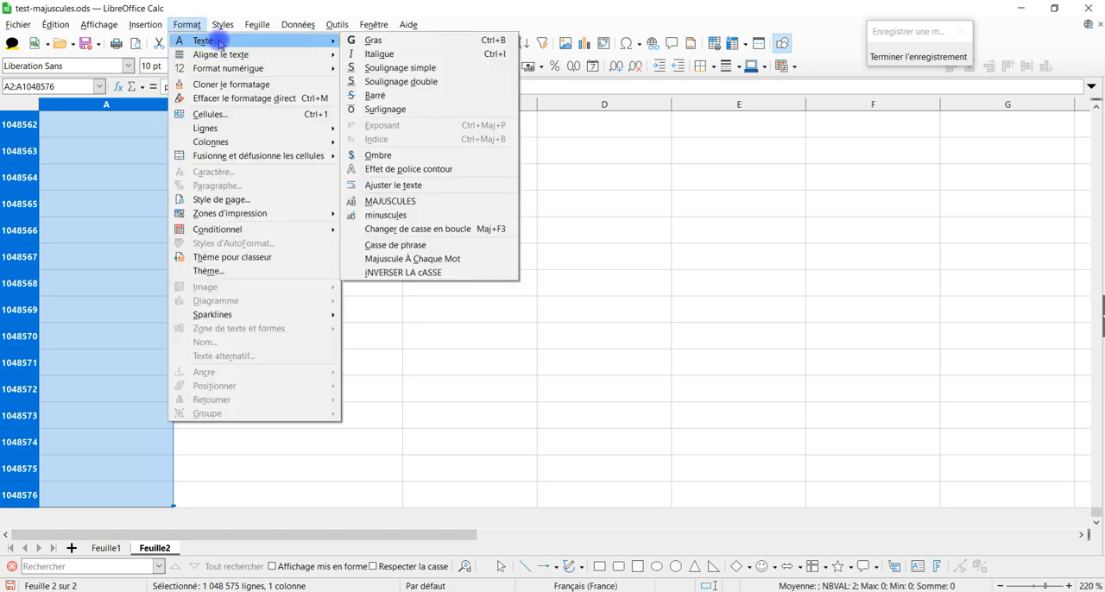
left_click(424, 204)
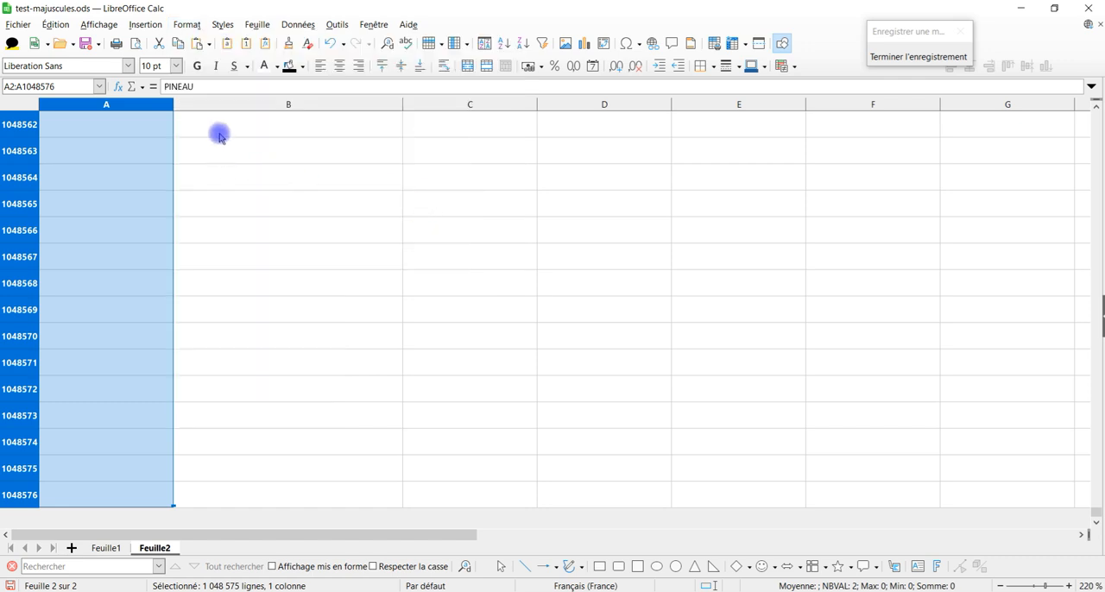
Step: Apply Majuscule À Chaque Mot to column B from B2 down to the last sheet row
key("Right")
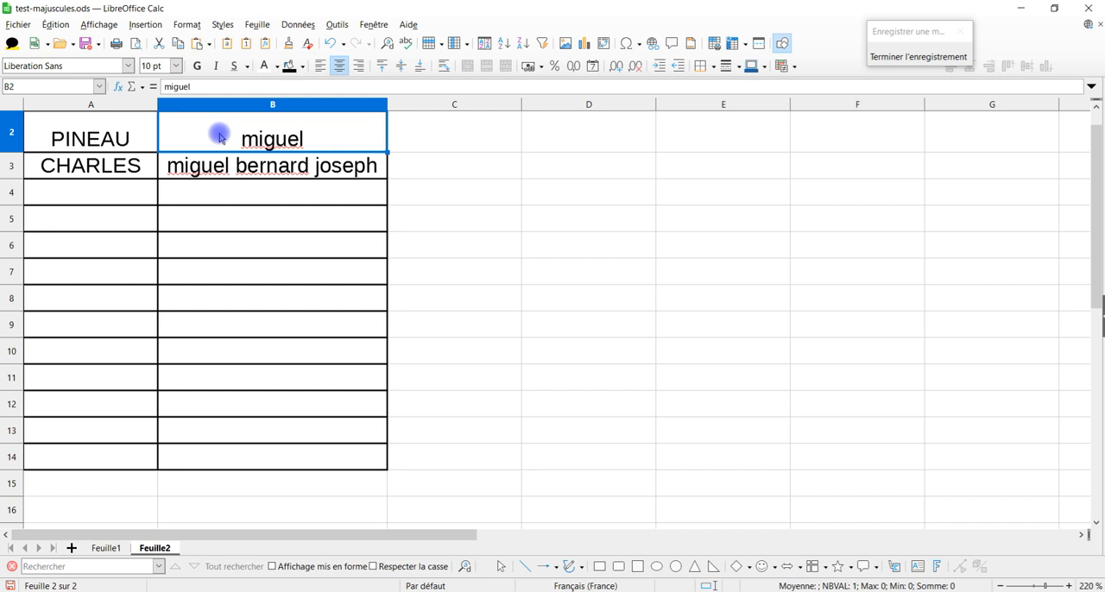
key("ctrl+shift+Down")
key("ctrl+shift+Down")
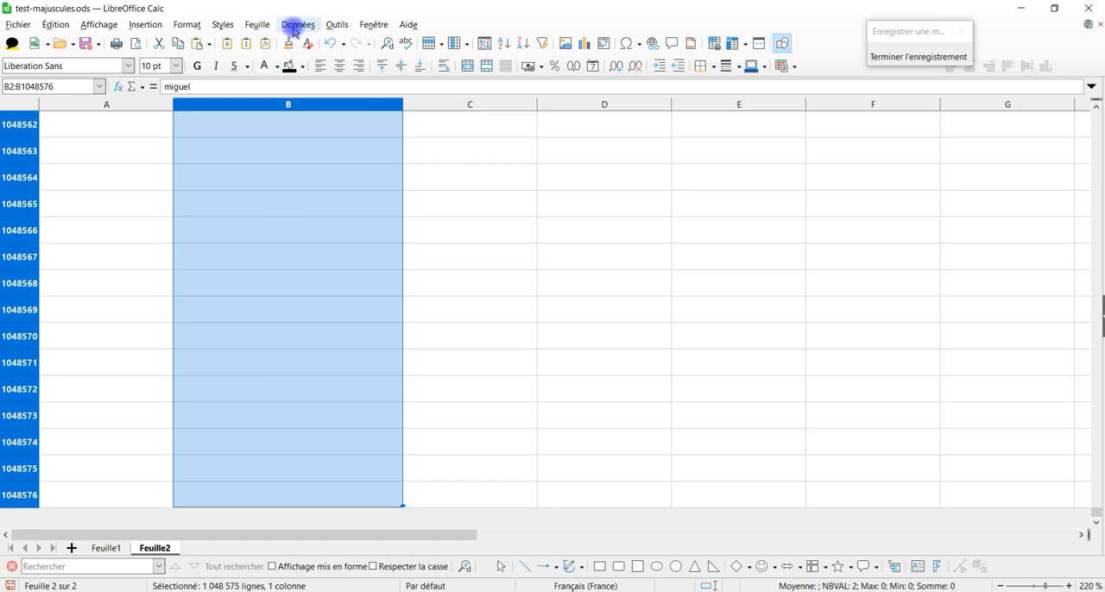
left_click(186, 25)
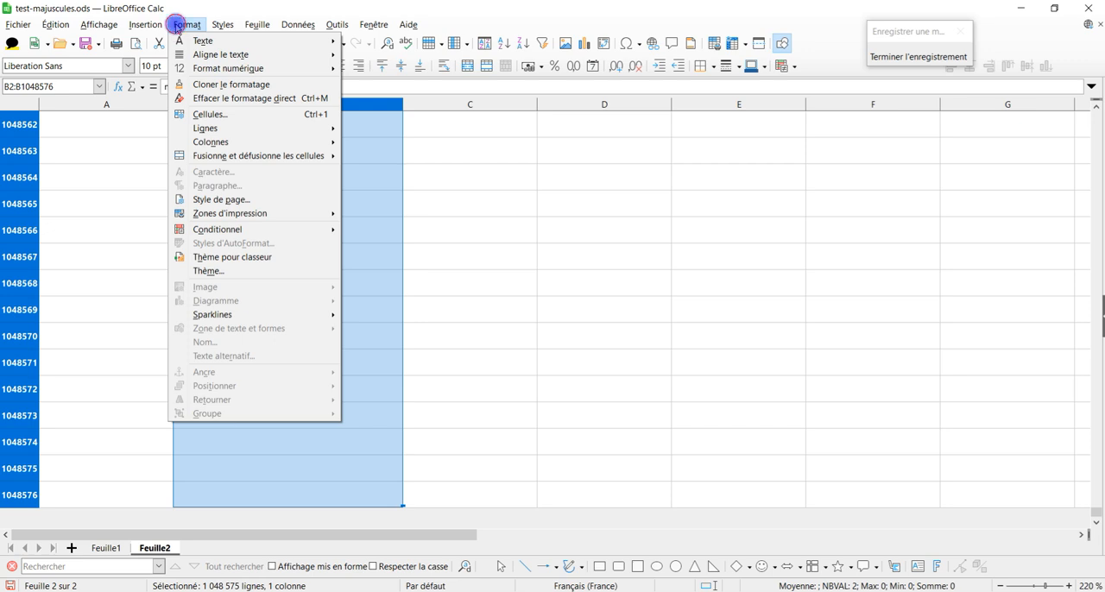
mouse_move(201, 42)
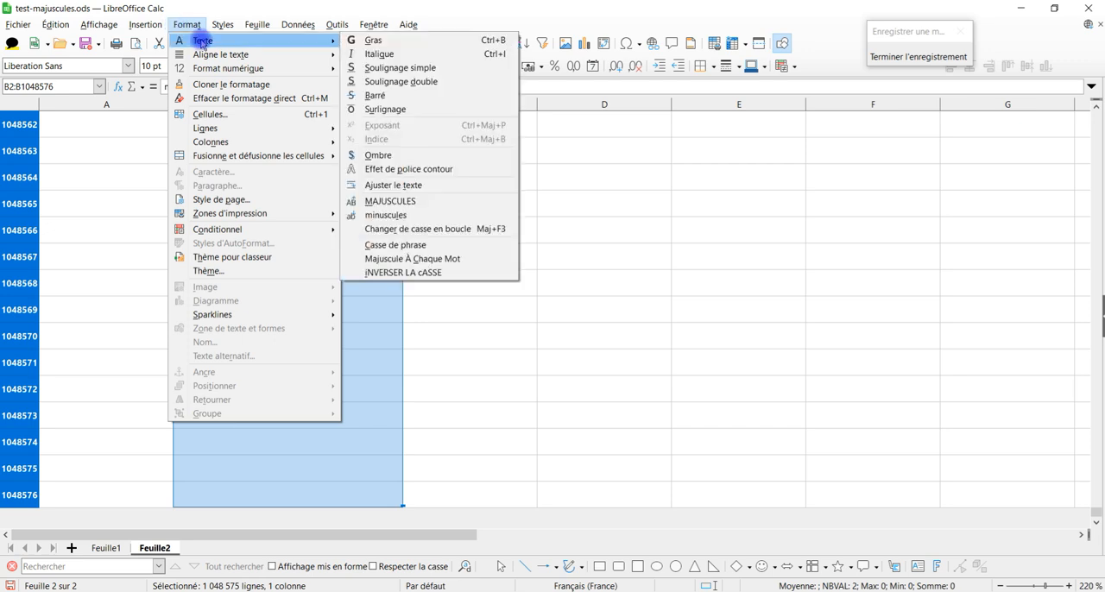
left_click(445, 261)
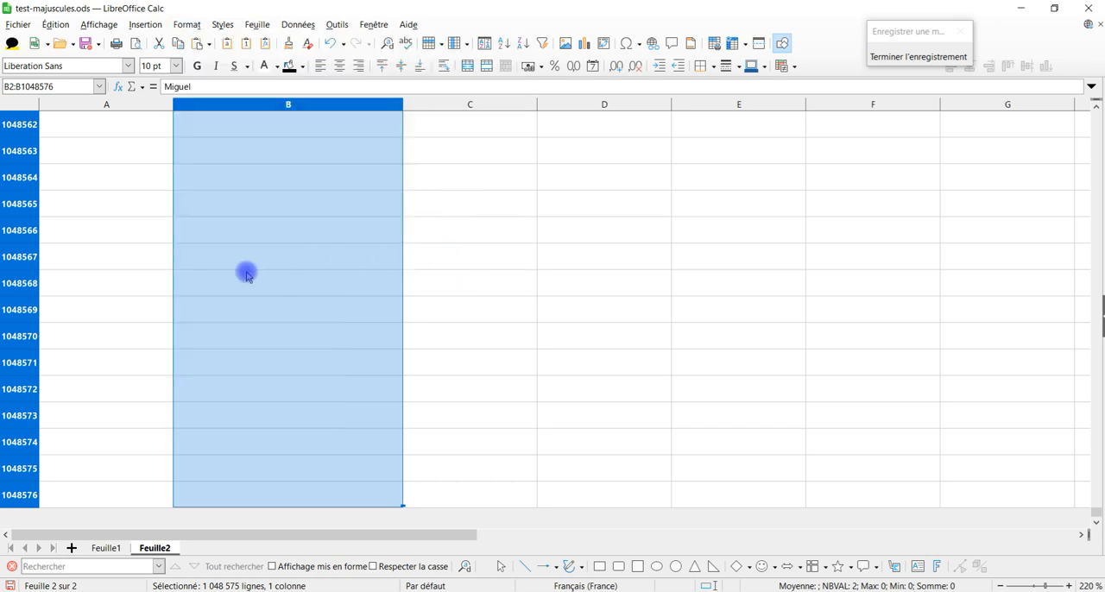
Step: Select cell C1, end the macro recording and save it as testMaj in a new module Module1 of test-majuscules.ods
key("ctrl+Up")
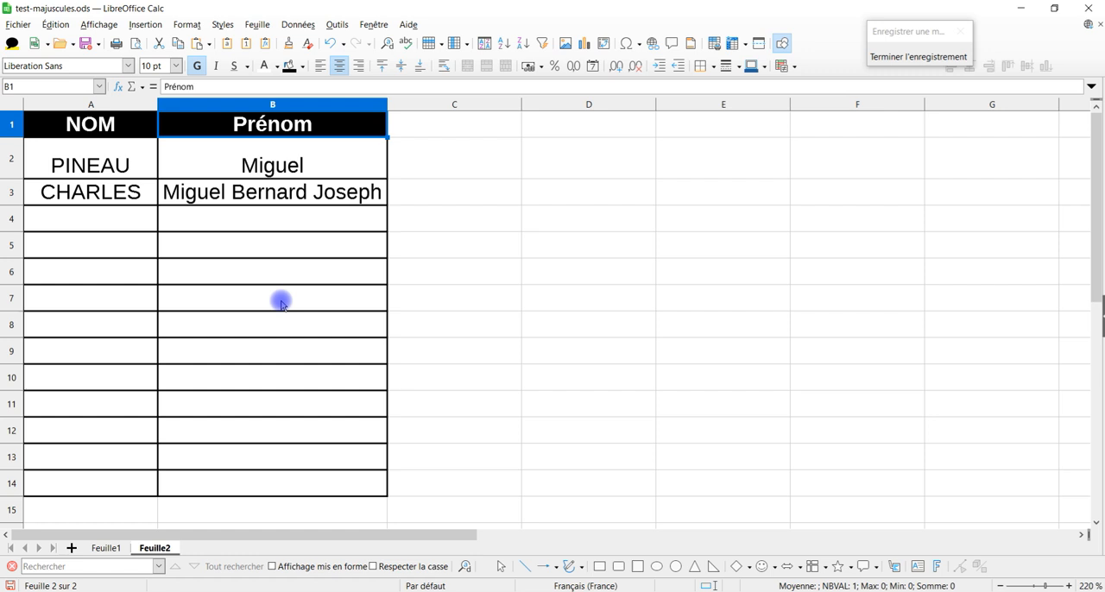
left_click(449, 120)
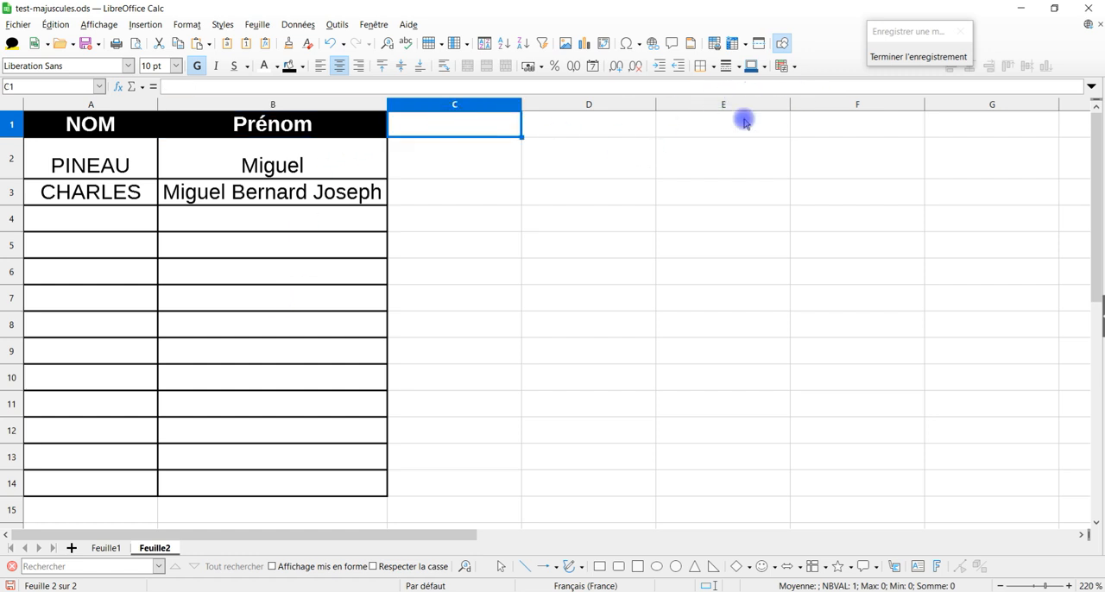
left_click(918, 57)
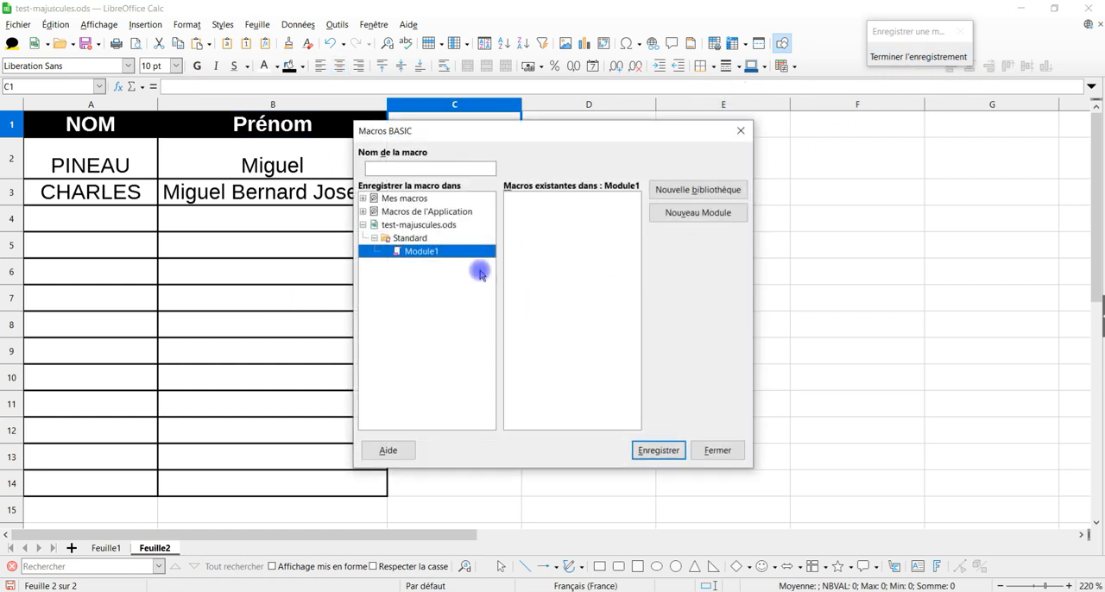
left_click(426, 169)
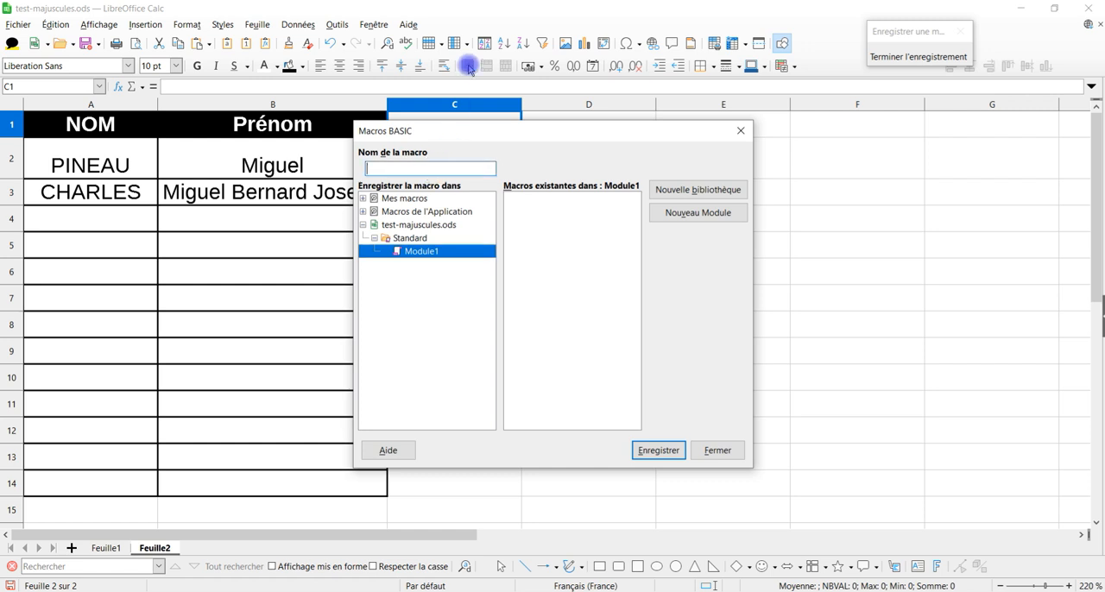
type("testMaj")
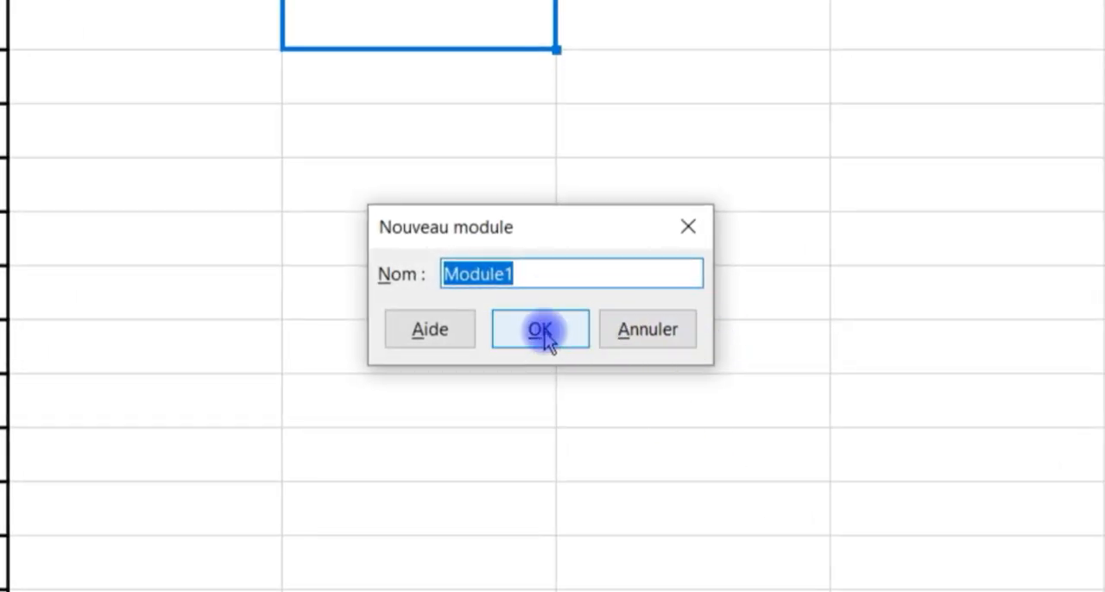
left_click(552, 329)
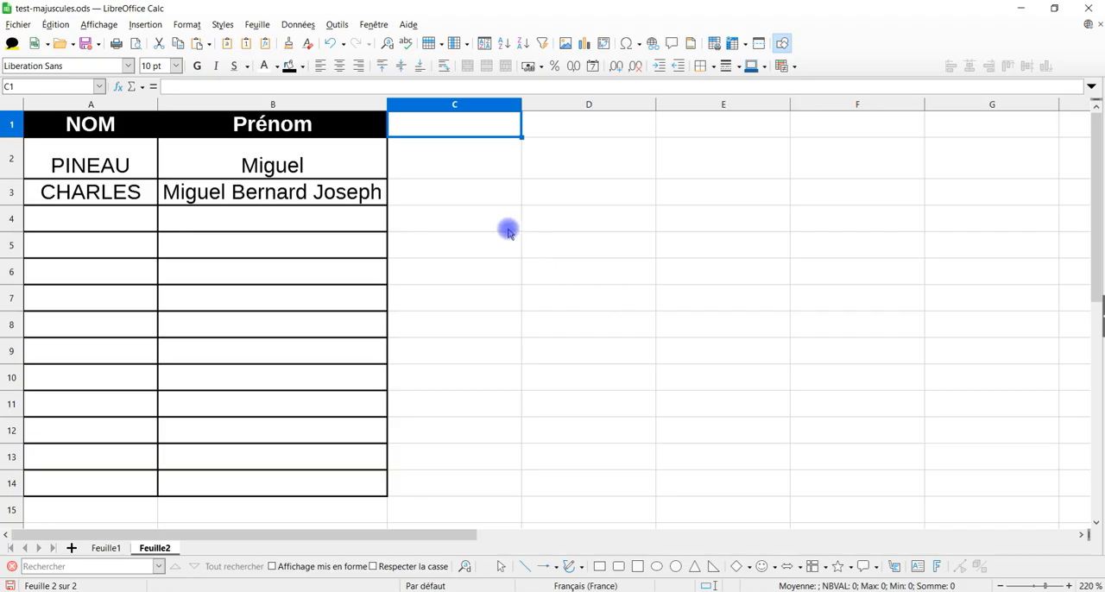
Step: Check for the testMaj macro under Module1 in the BASIC macro manager and close the dialog
left_click(300, 29)
mouse_move(330, 24)
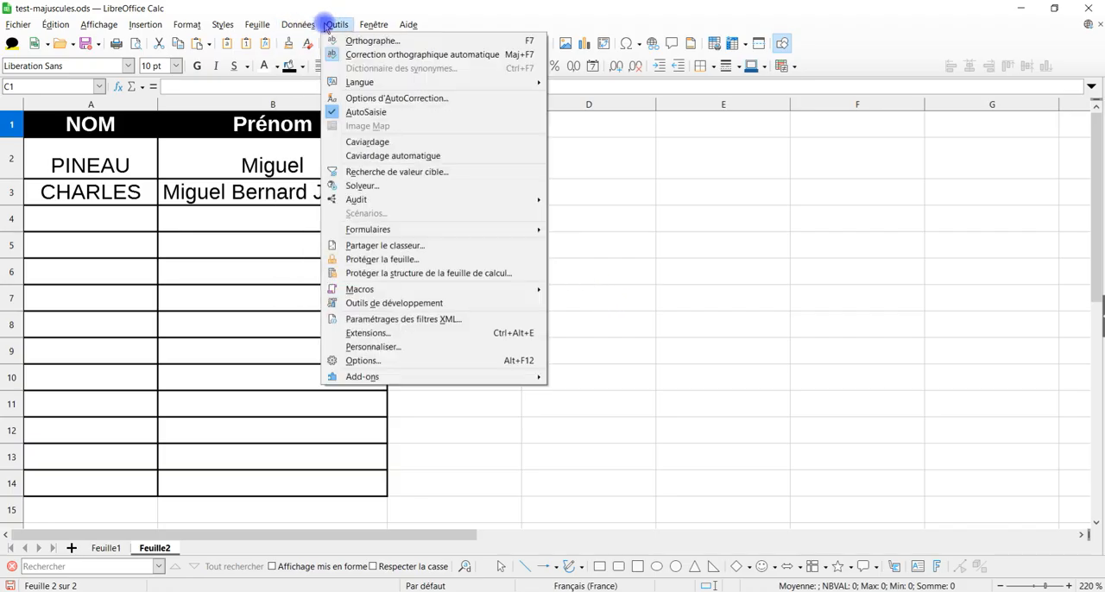
mouse_move(440, 293)
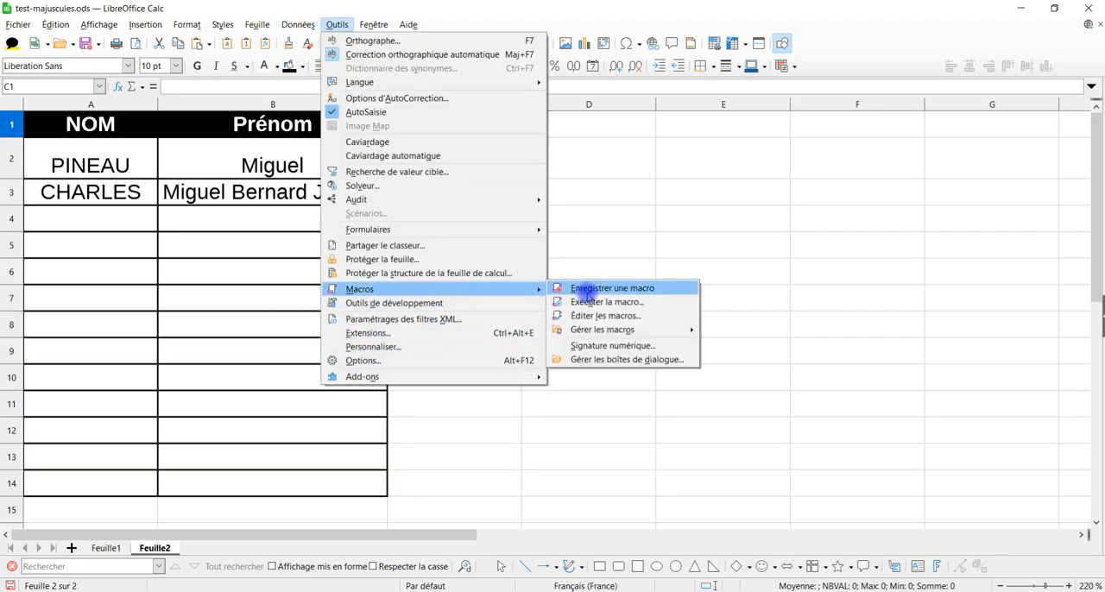
mouse_move(660, 329)
left_click(734, 330)
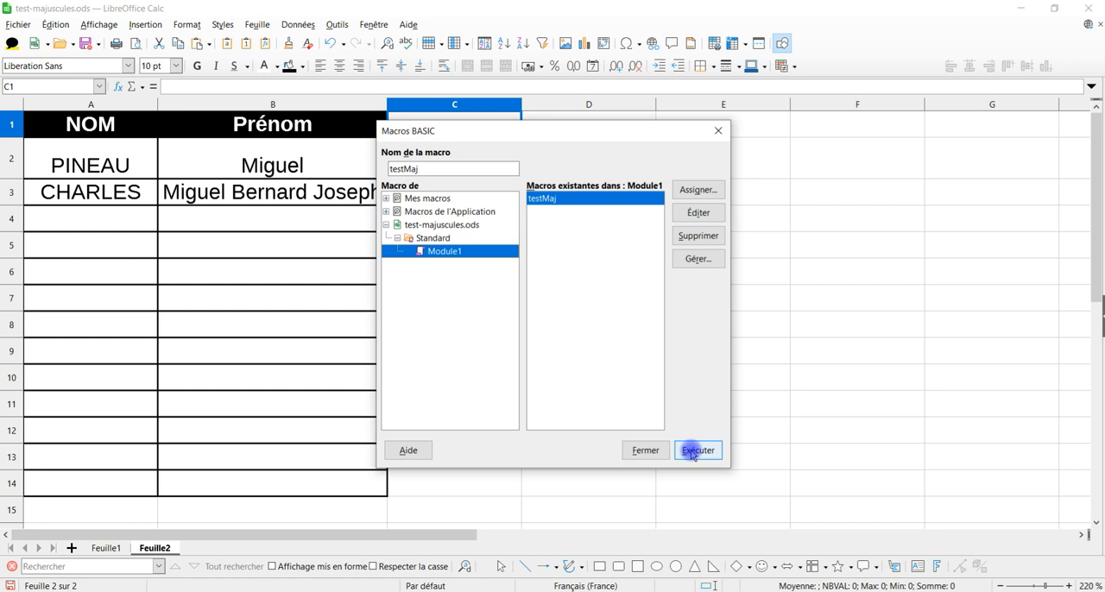
left_click(720, 128)
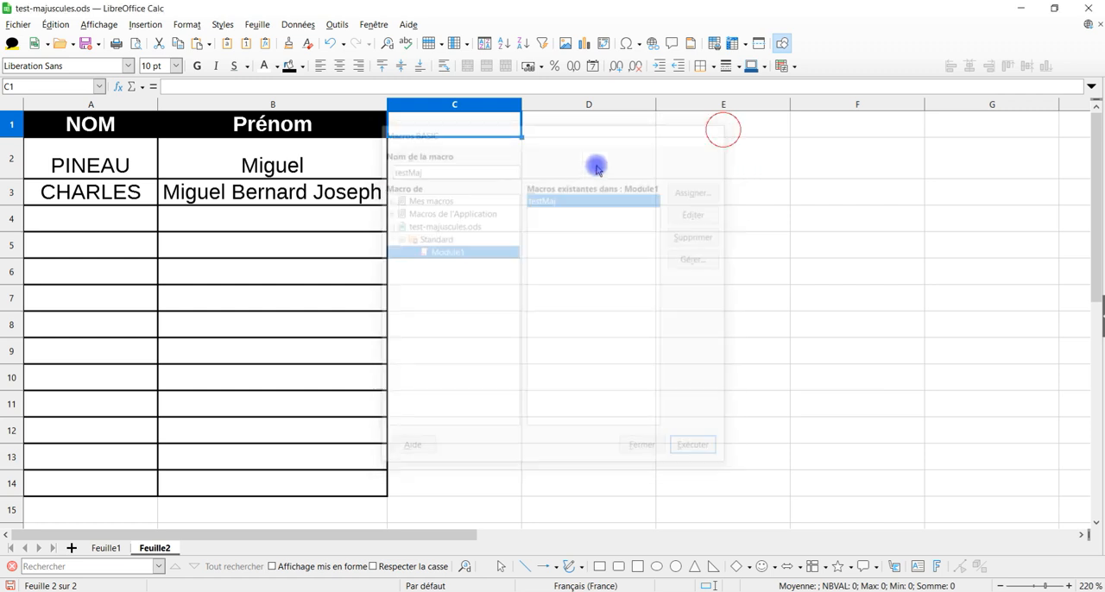
Step: Undo the case changes made in columns A and B during recording and select cell C2
left_click(443, 263)
key("ctrl+z")
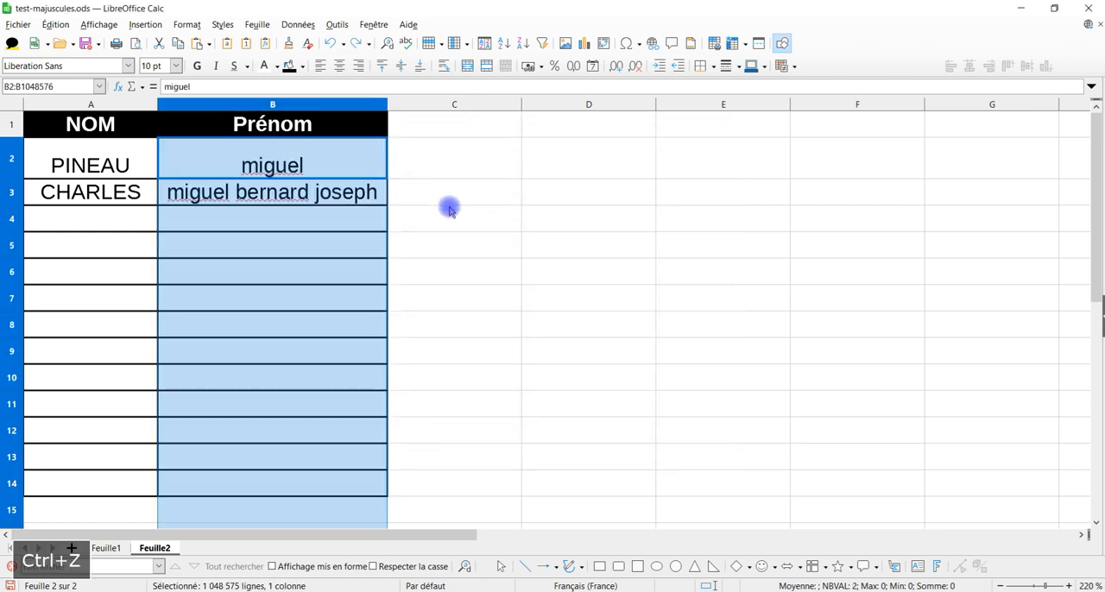
key("ctrl+z")
left_click(446, 143)
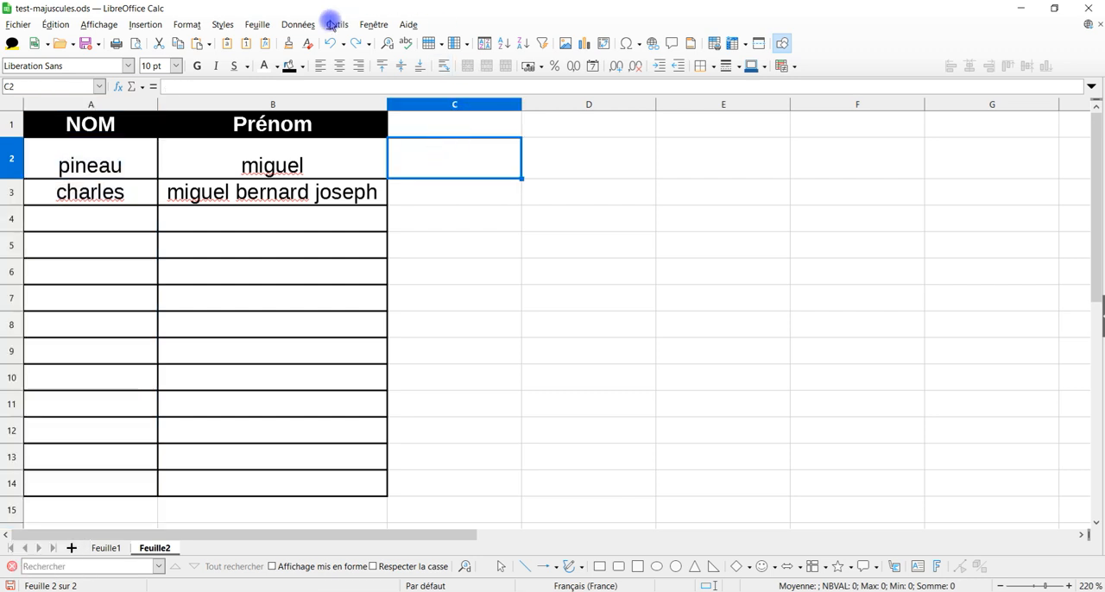
Step: Run the testMaj macro from Module1 of test-majuscules.ods and select cell C6
left_click(298, 24)
mouse_move(341, 21)
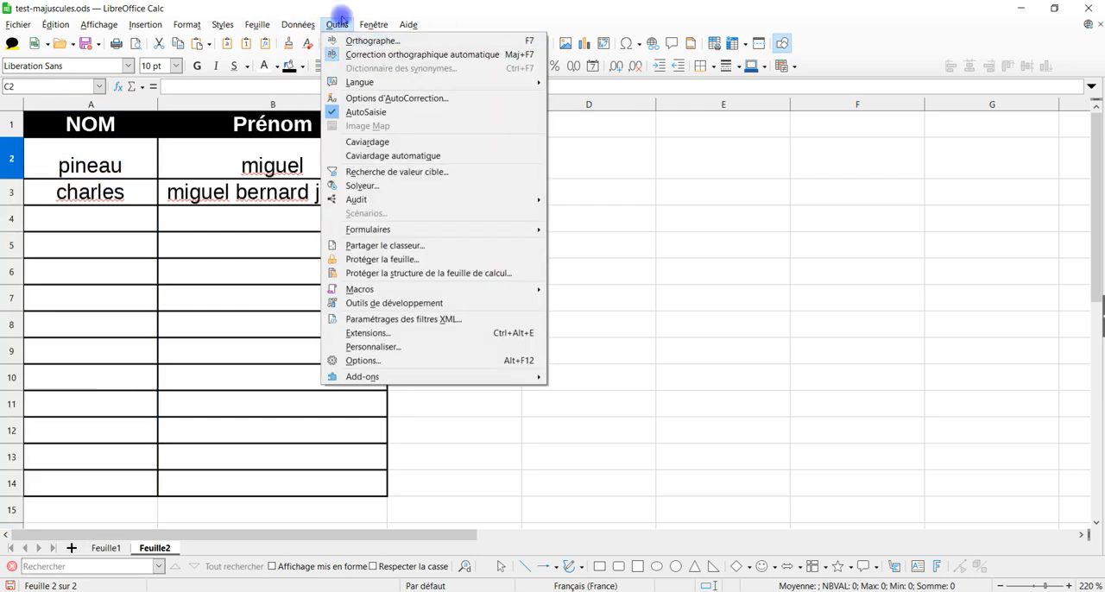
mouse_move(434, 290)
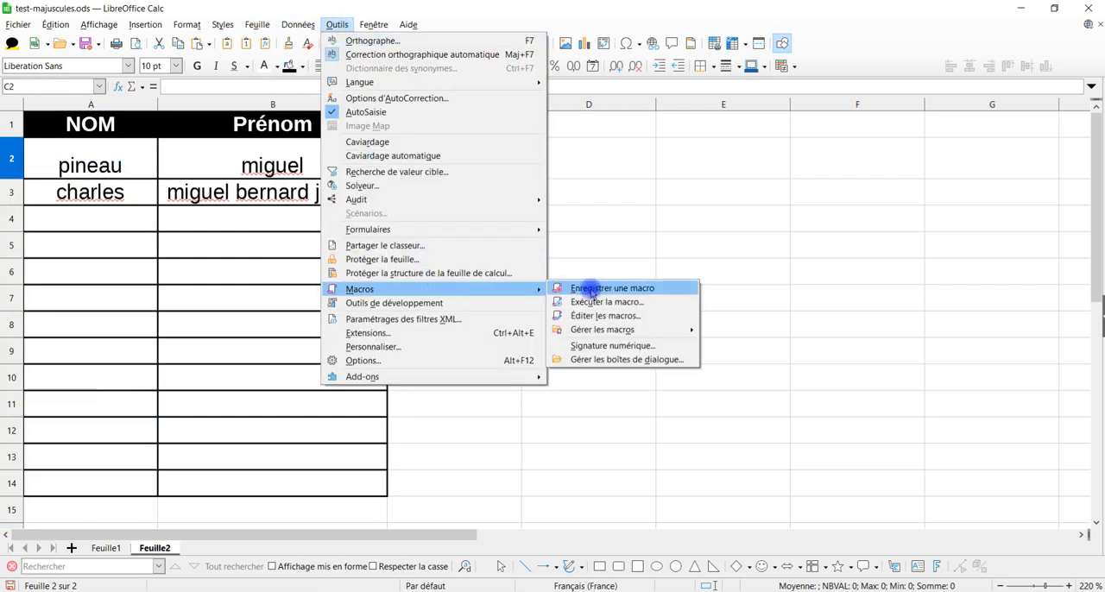
left_click(633, 302)
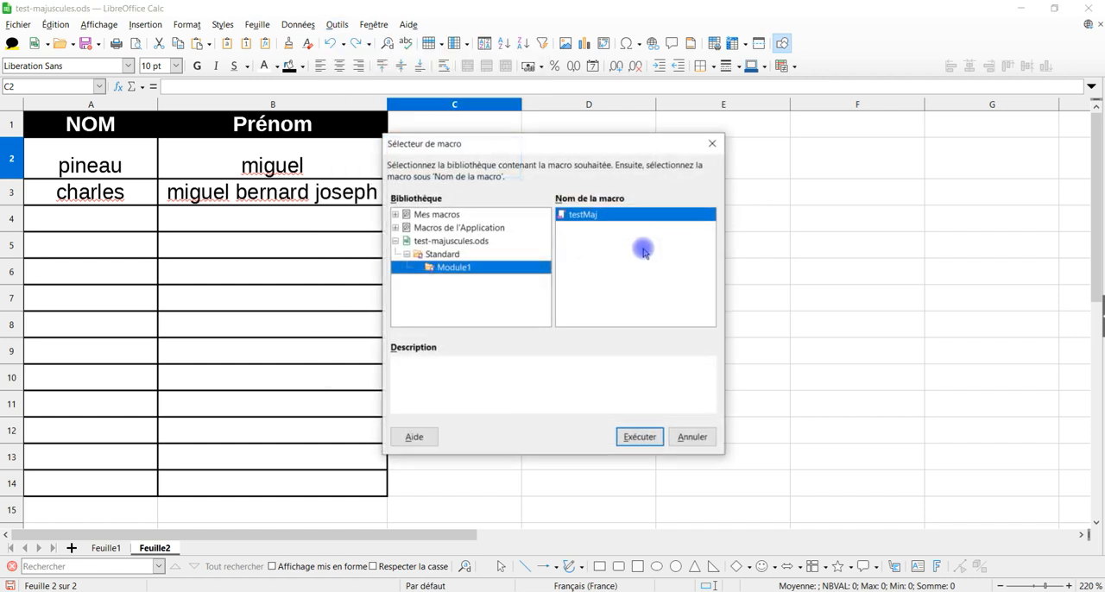
double_click(574, 215)
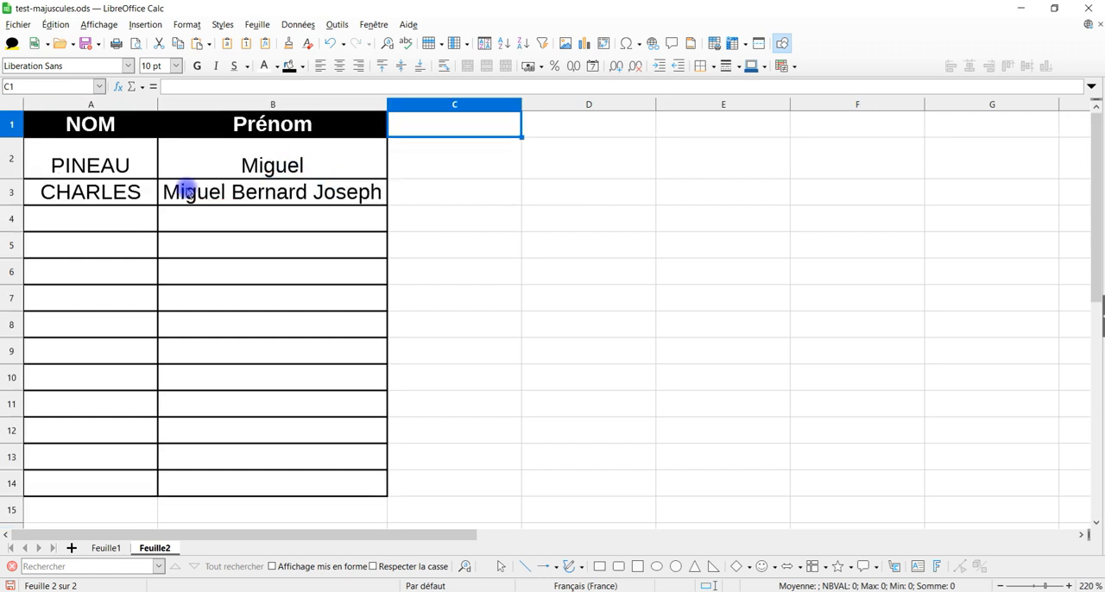
left_click(456, 268)
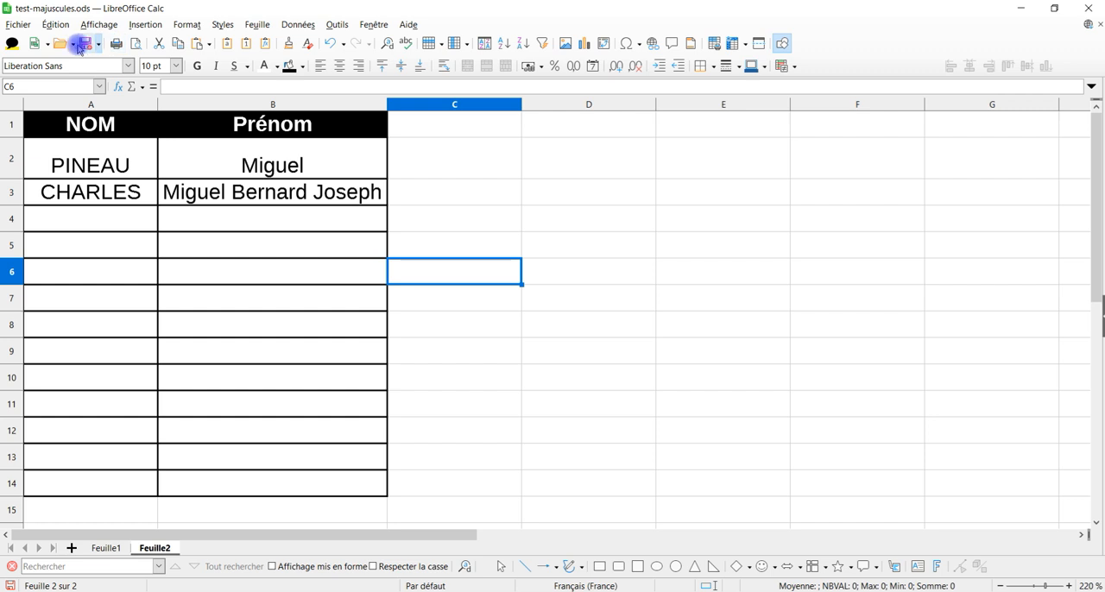
Step: Undo the two case changes made by the testMaj macro and select cell C3
key("ctrl+z")
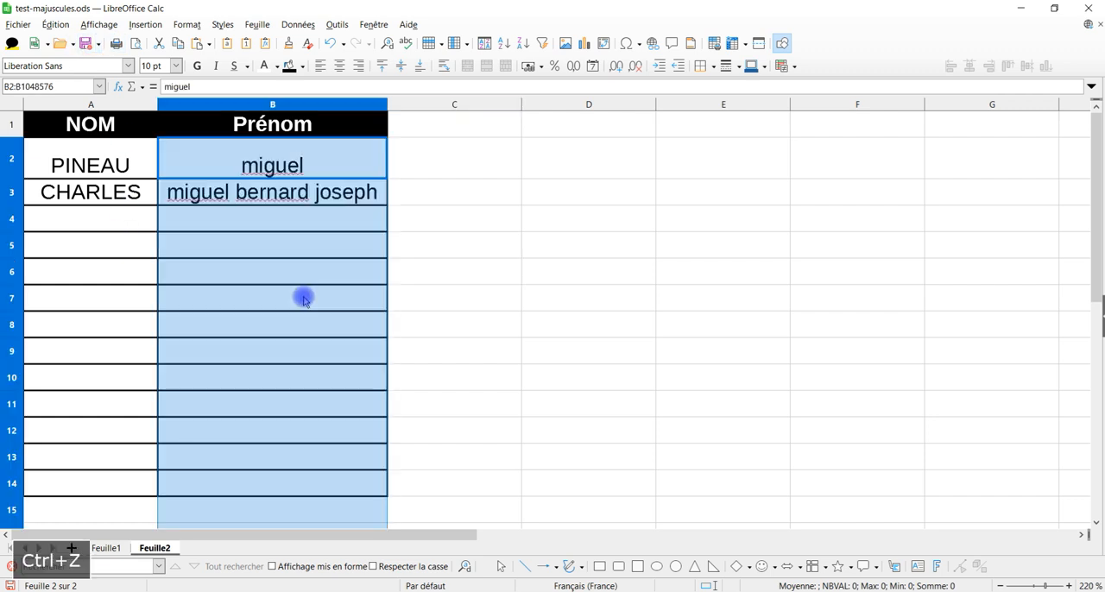
key("ctrl+z")
left_click(511, 197)
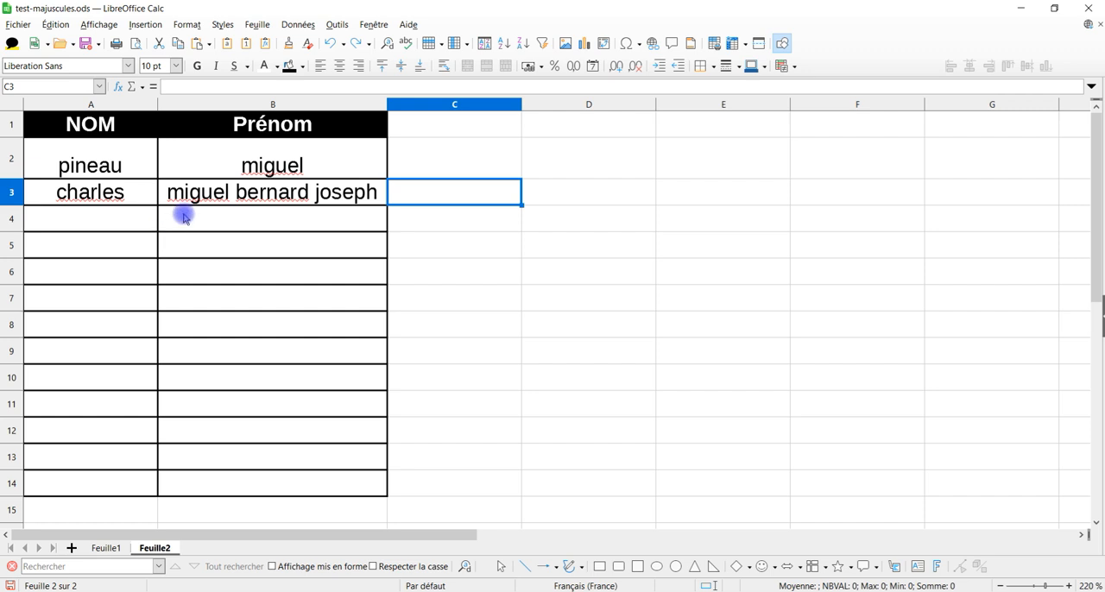
Step: Open the customization settings and show the event assignments stored in test-majuscules.ods
left_click(336, 25)
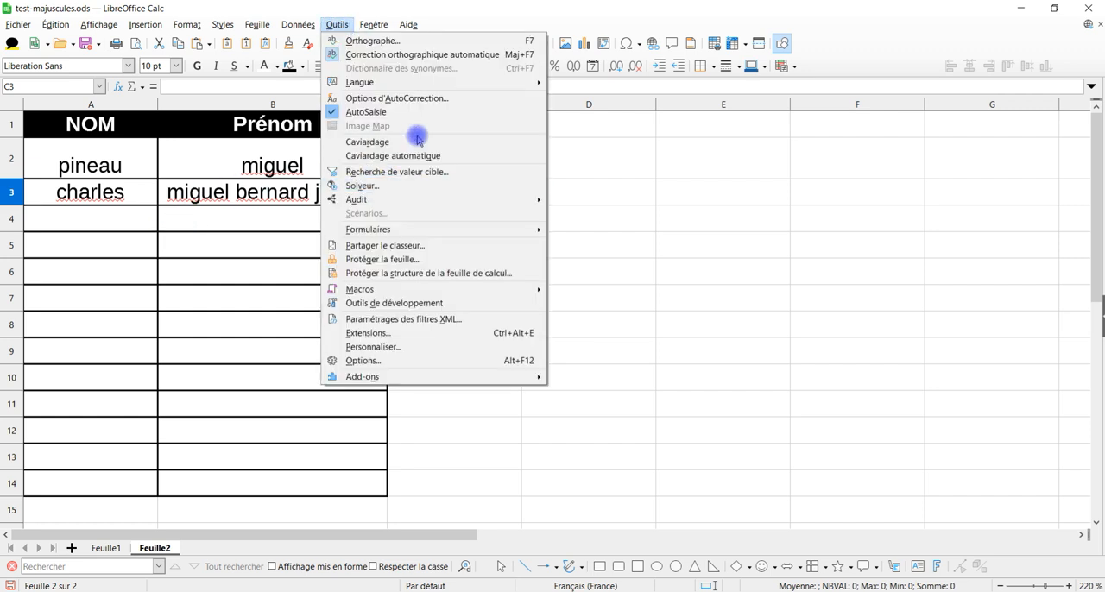
left_click(669, 245)
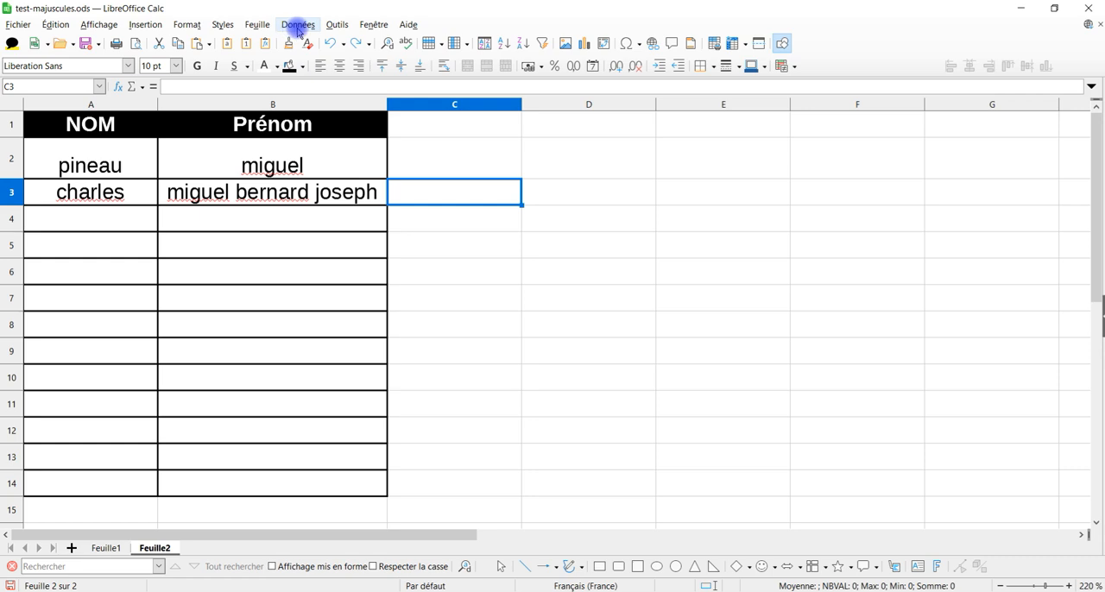
left_click(335, 24)
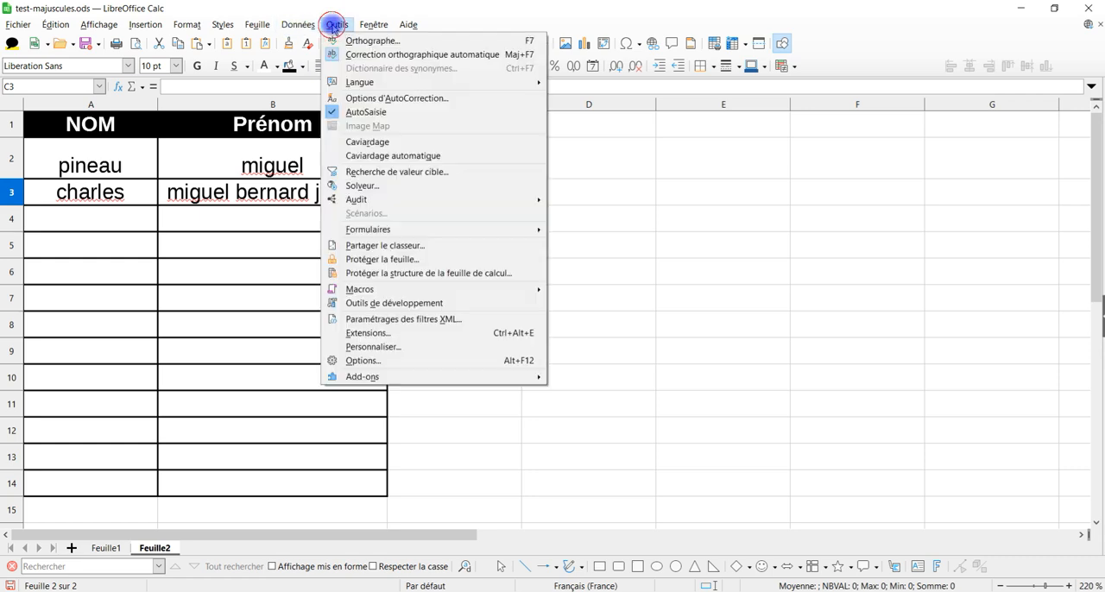
left_click(401, 347)
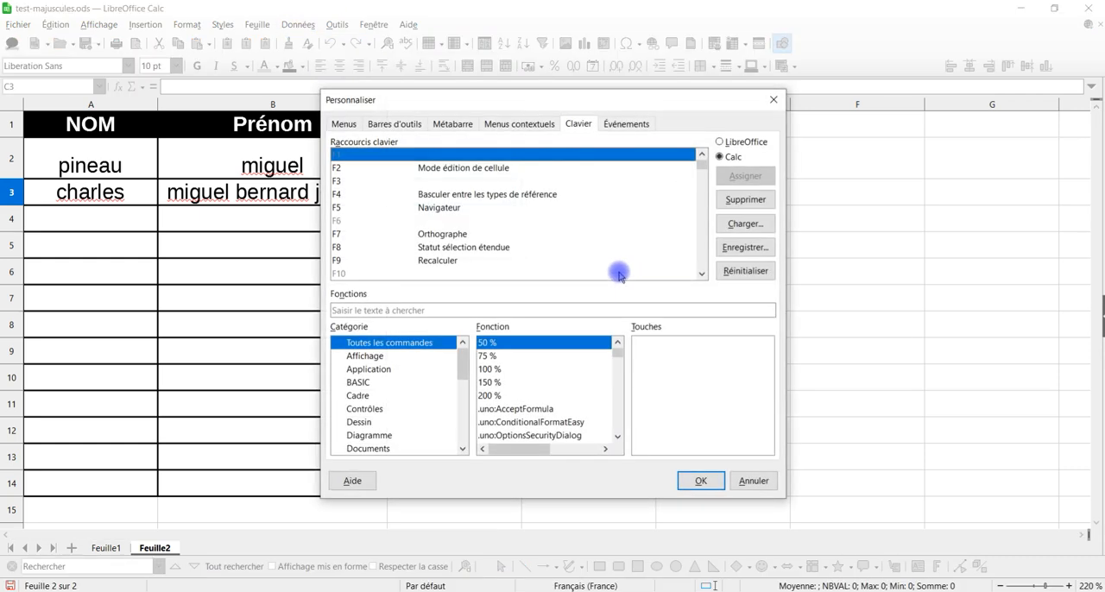
left_click(620, 124)
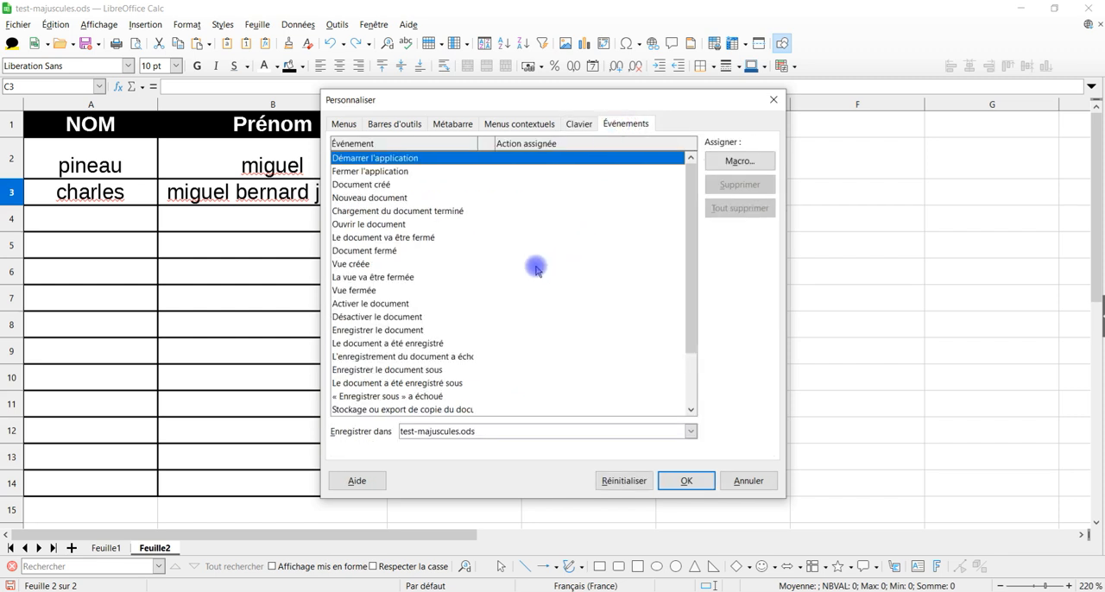
Step: Assign the testMaj macro from Module1 to the event "Le statut « Modifié » a été changé" and confirm the customization
scroll(486, 268, "down", 2)
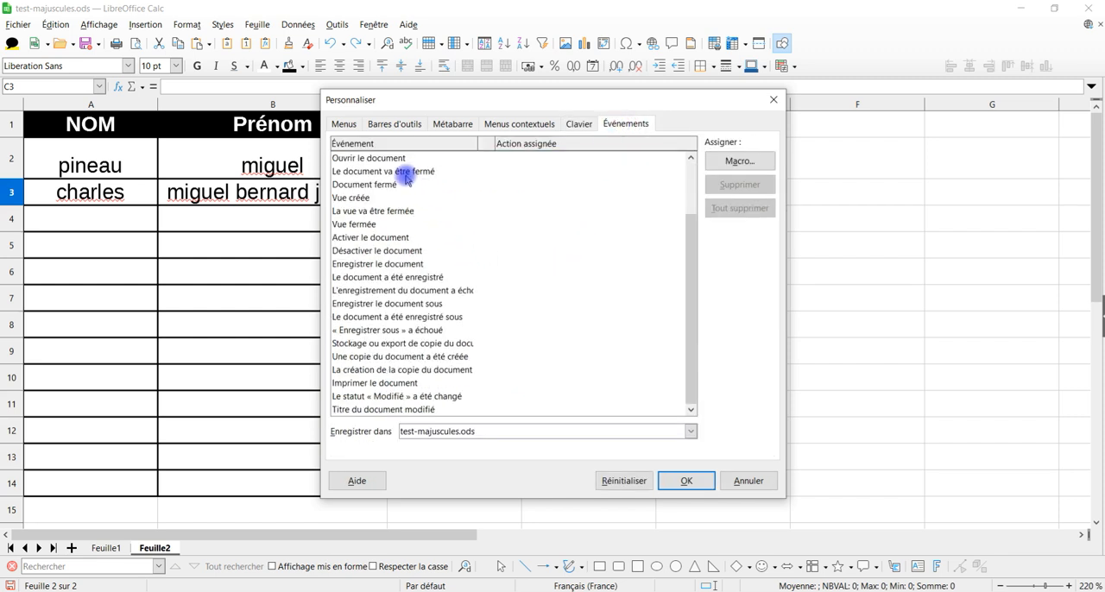
left_click(410, 398)
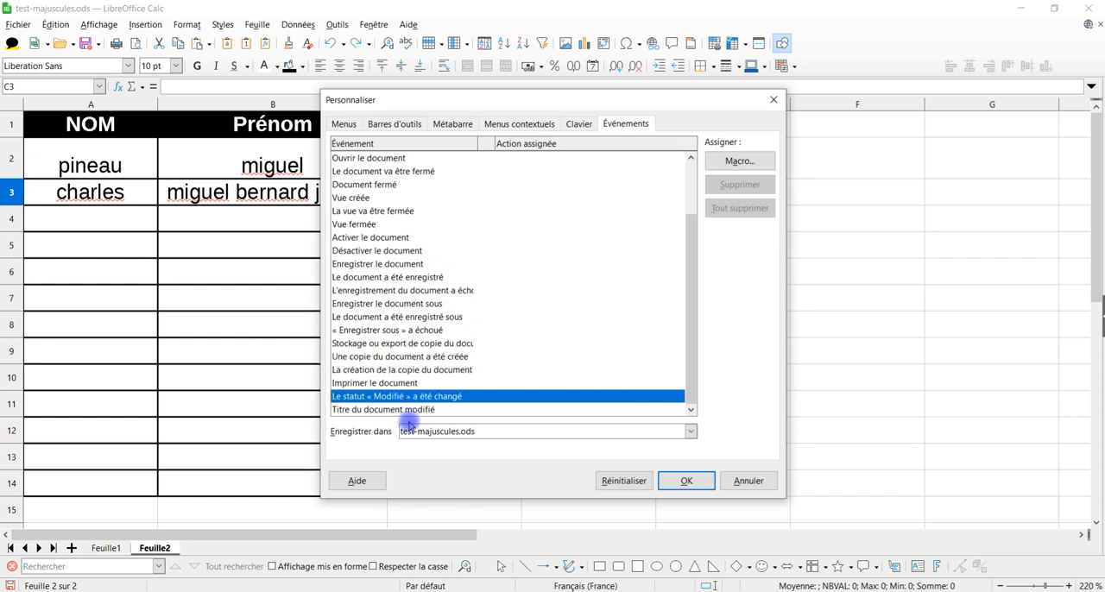
left_click(740, 161)
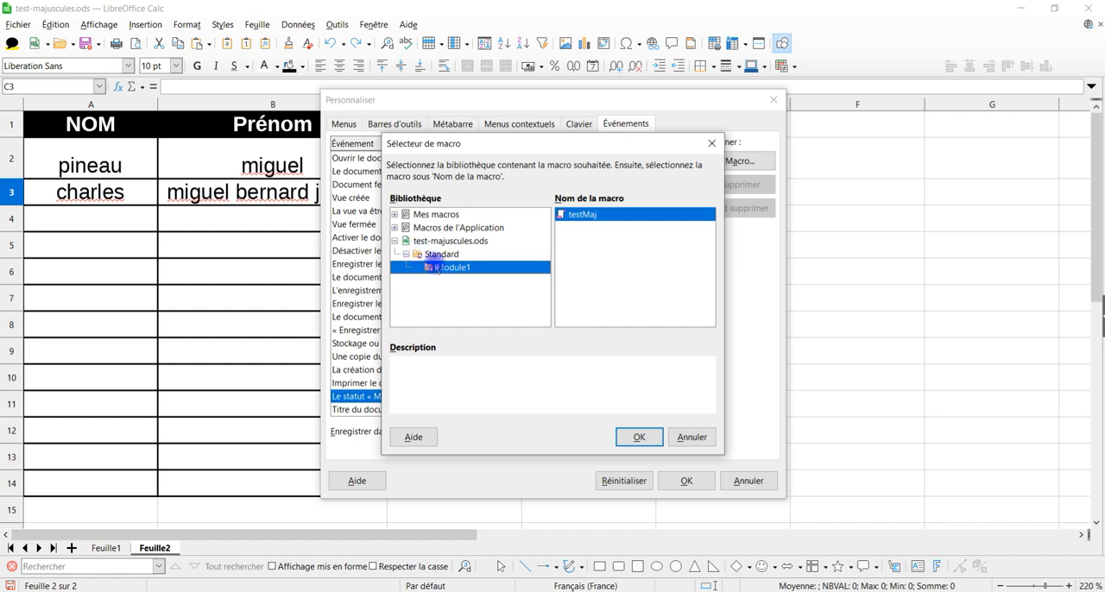
double_click(580, 216)
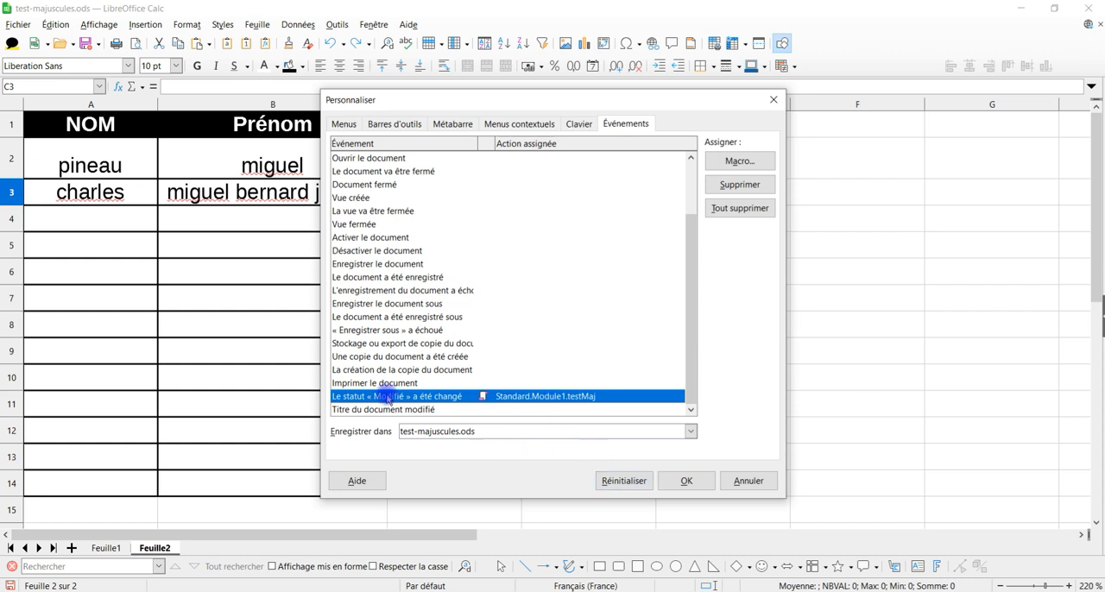
scroll(401, 240, "up", 2)
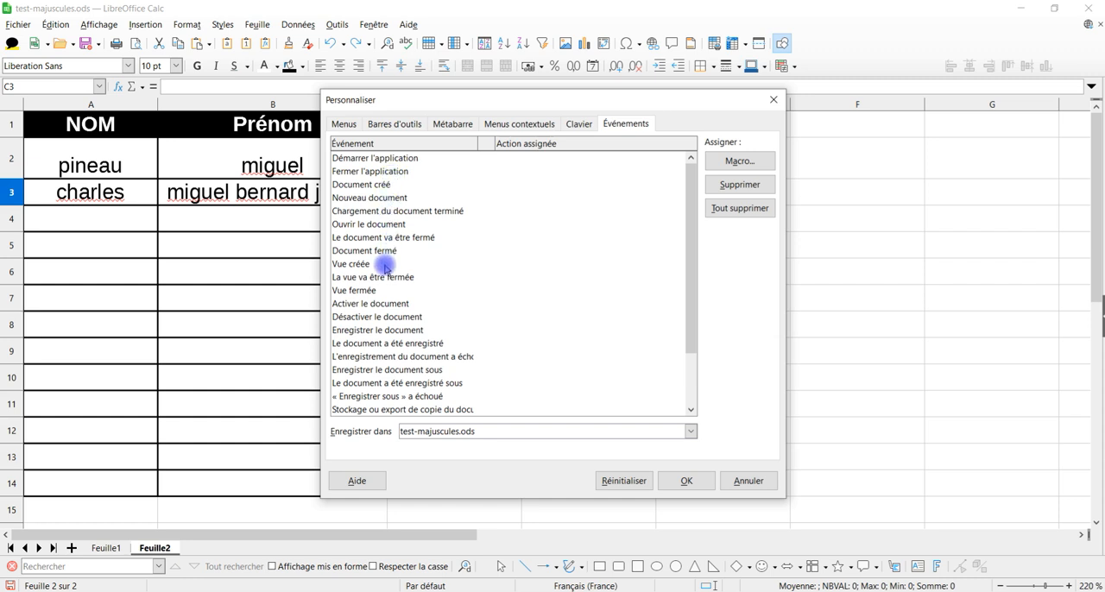
scroll(385, 306, "down", 2)
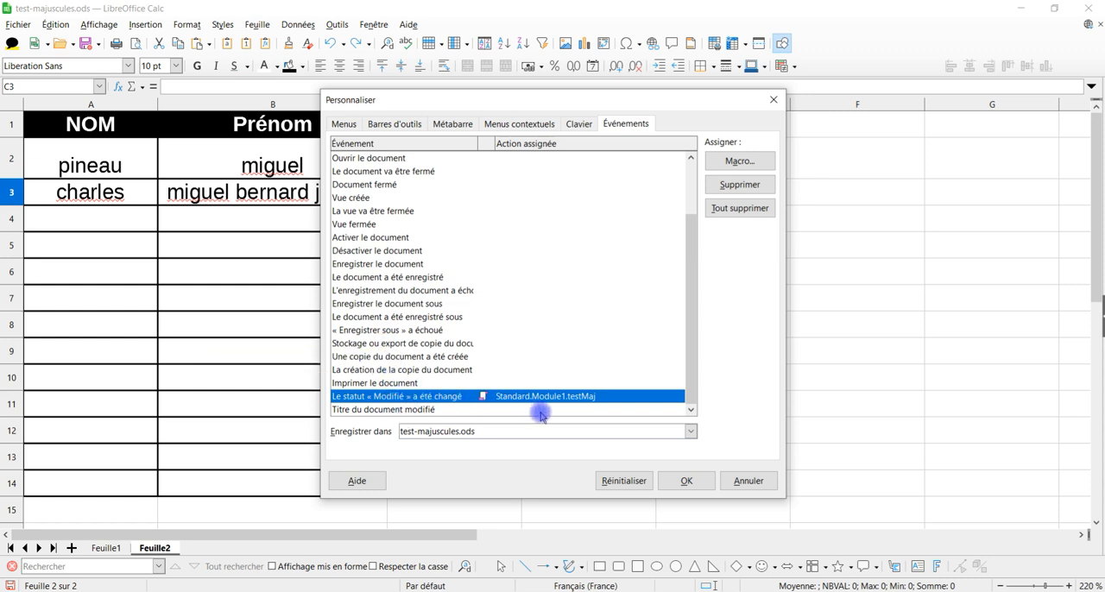
left_click(688, 481)
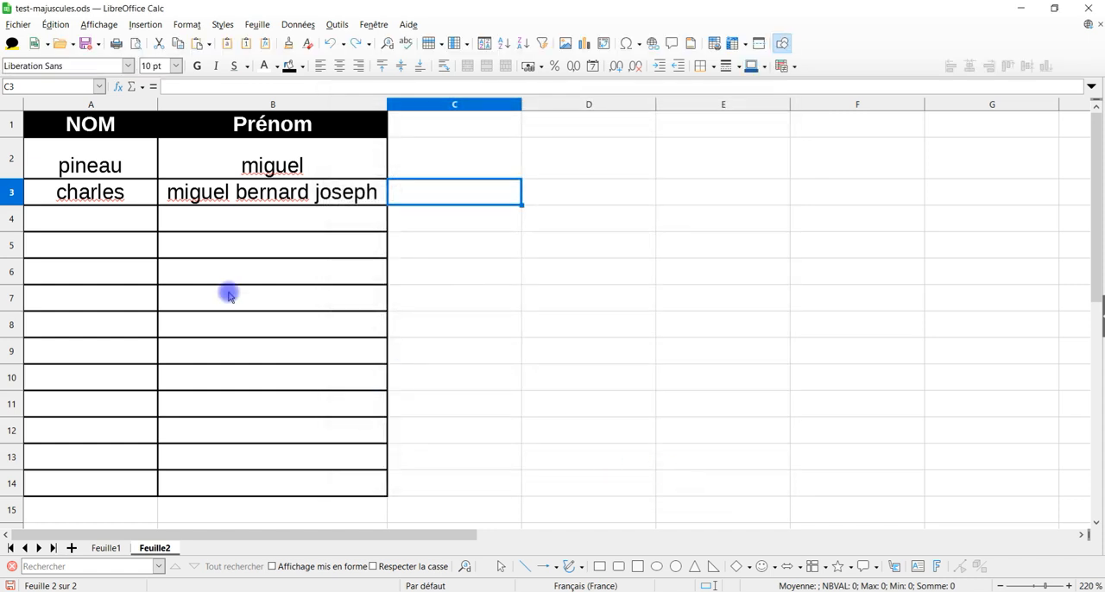
Step: Enter delon in cell A4 and alain in cell B4, both in lowercase
left_click(67, 227)
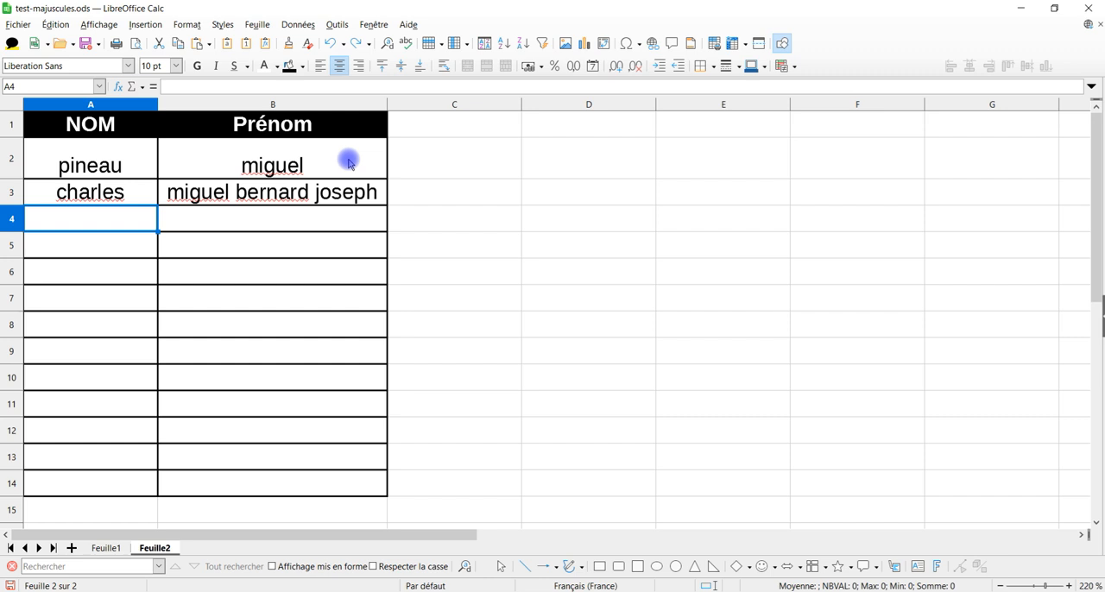
type("delon")
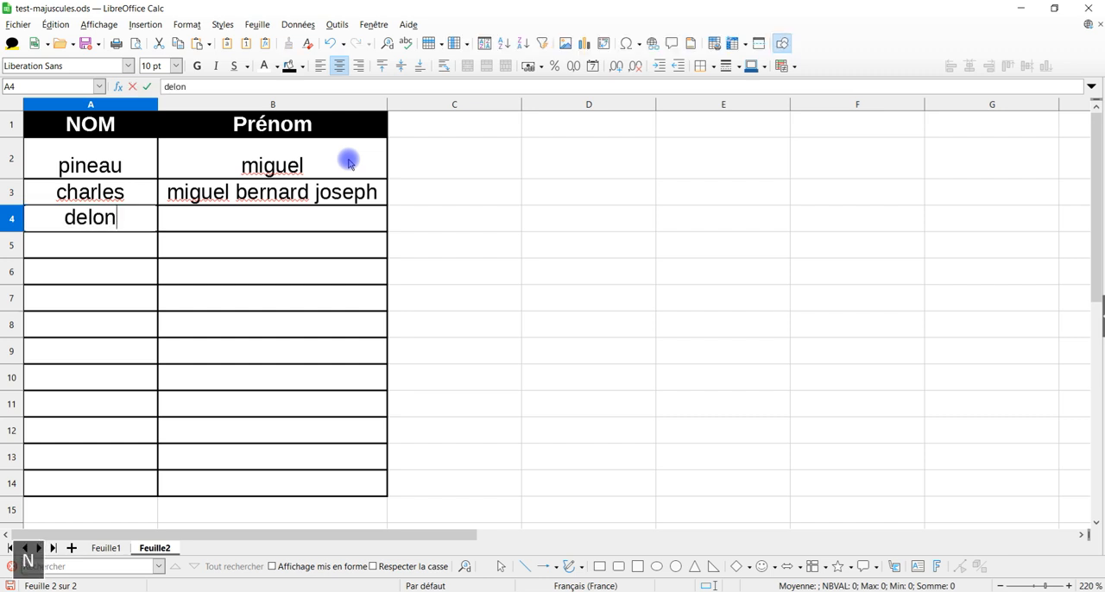
key("Return")
key("Up")
key("Right")
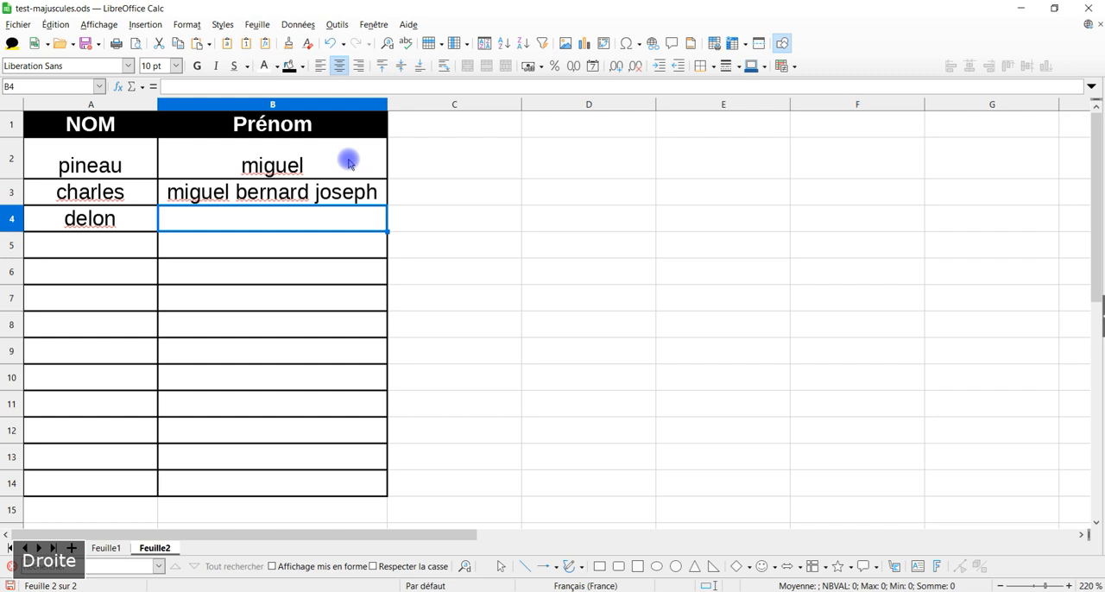
type("alain")
key("Return")
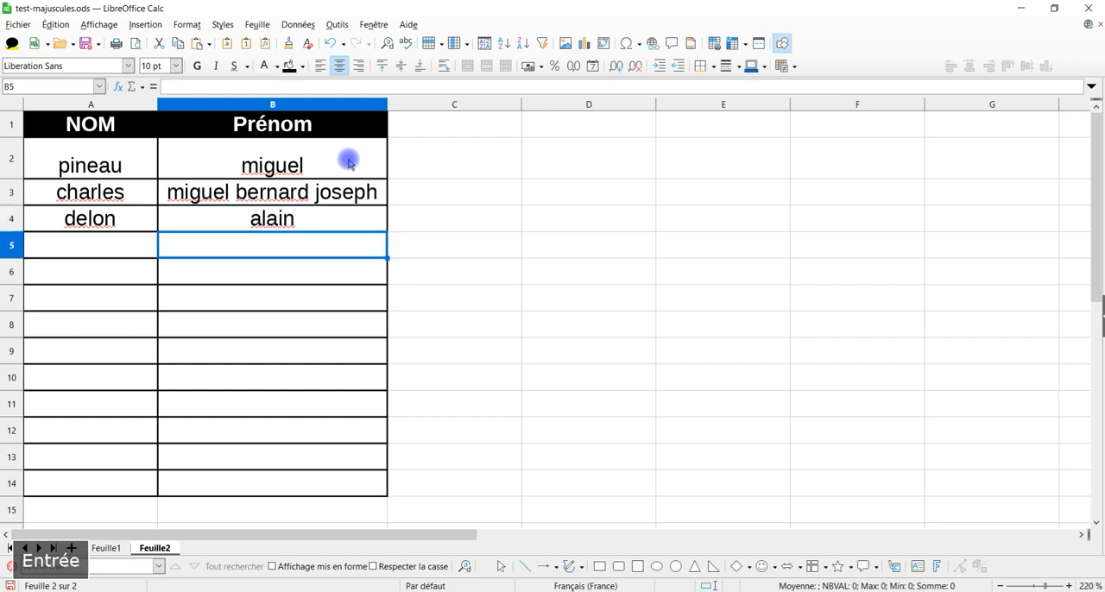
Step: Enter a lowercase last name in cell A5 and a lowercase first name in cell B5
key("Left")
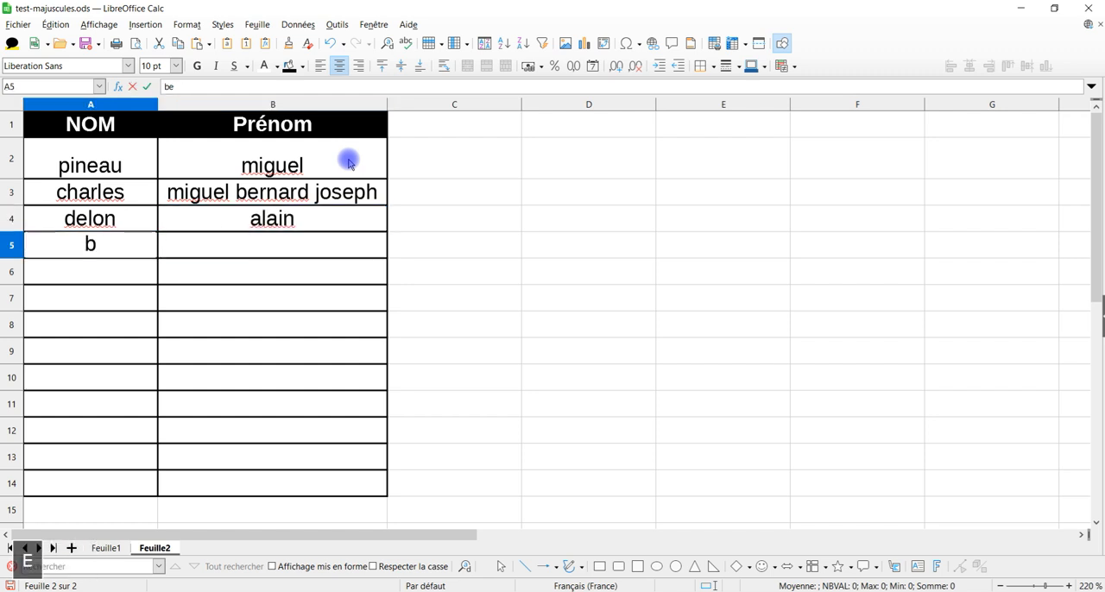
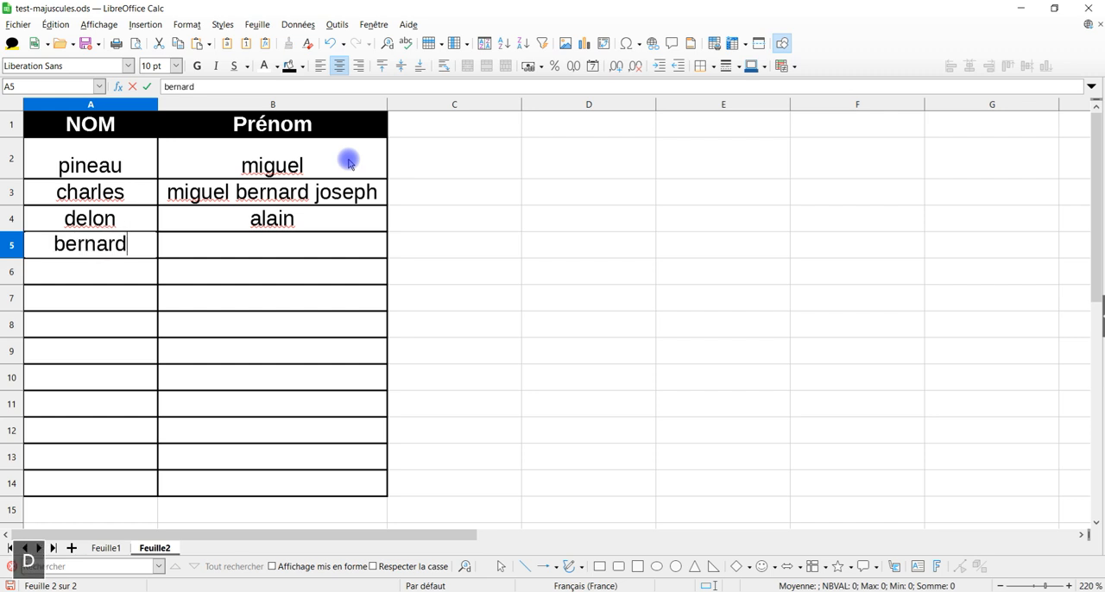
key("Right")
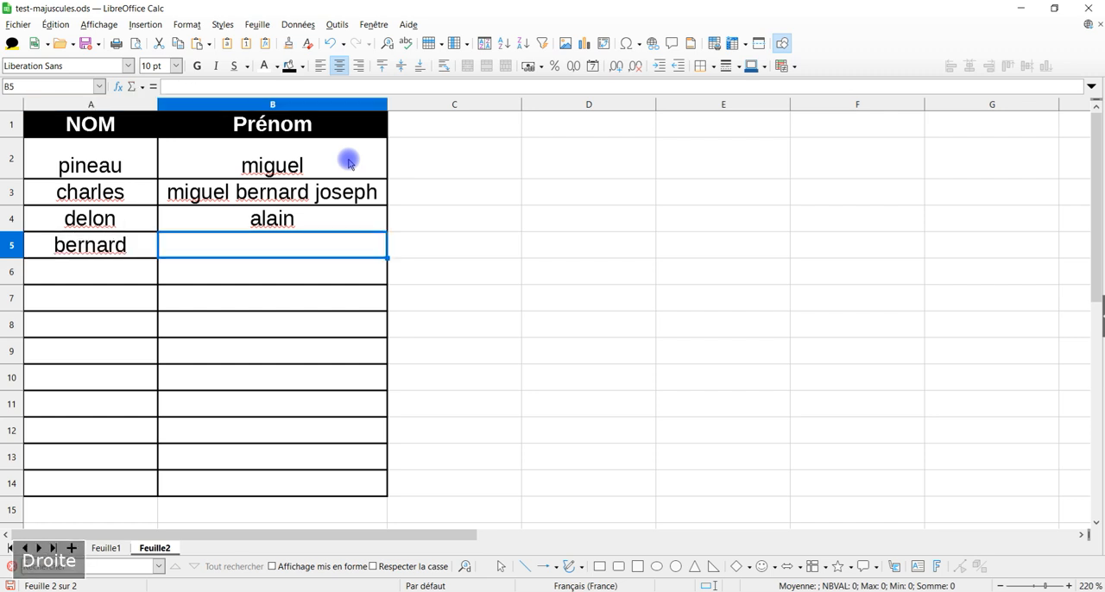
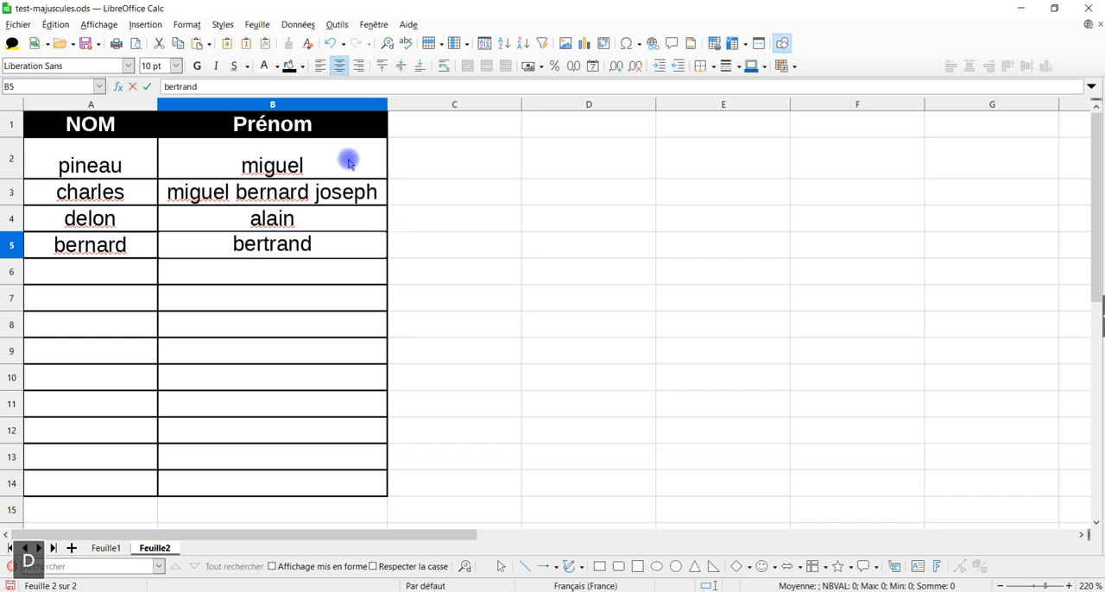
key("Return")
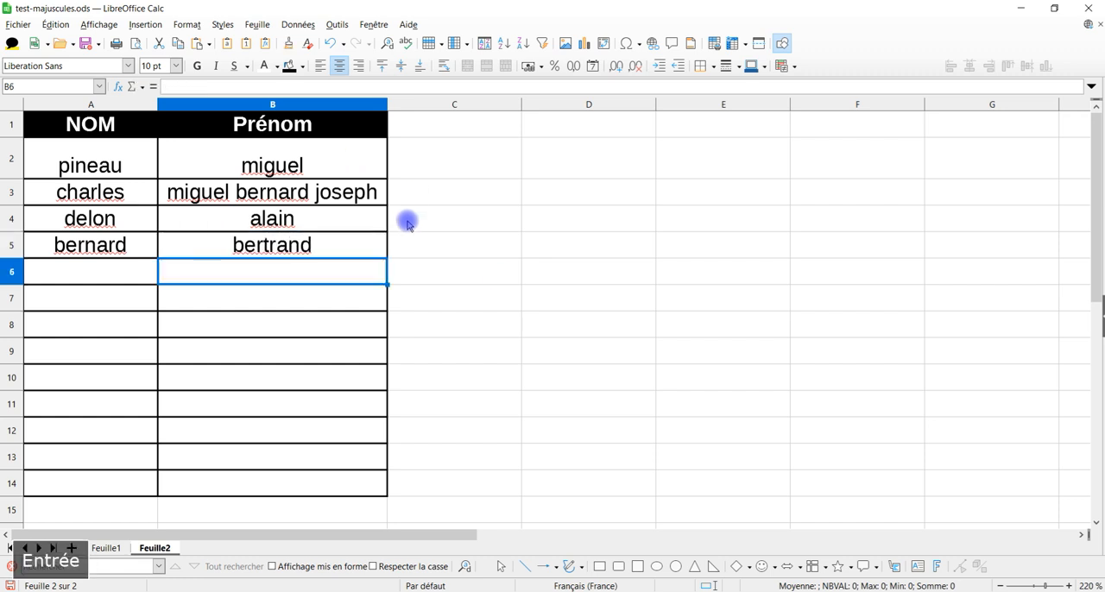
Step: Close test-majuscules.ods with its changes saved and reopen it from the 08-août folder in File Explorer
left_click(1088, 8)
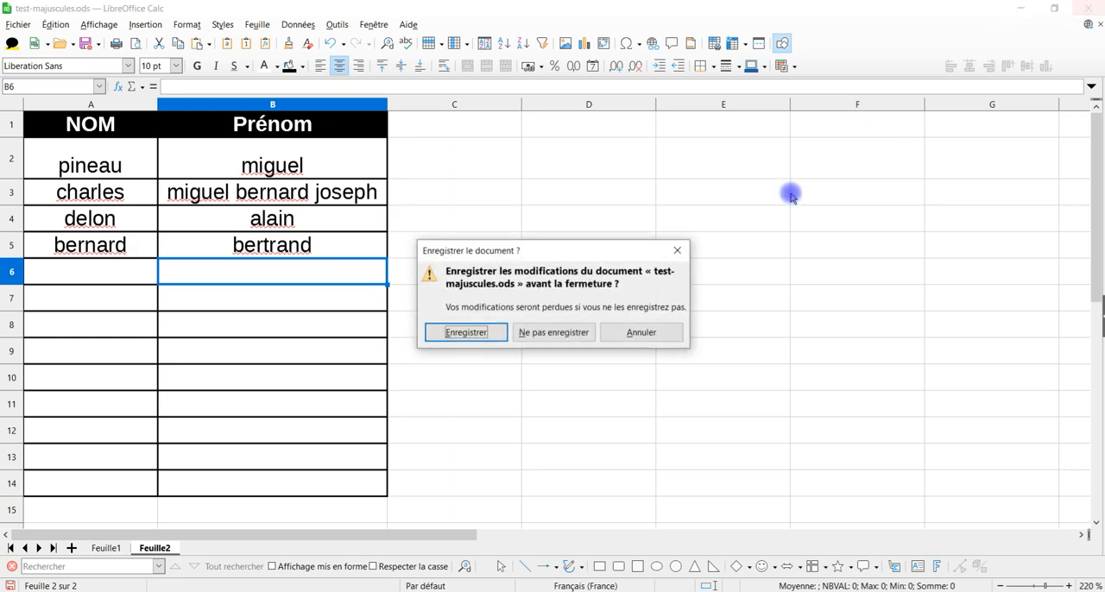
left_click(496, 333)
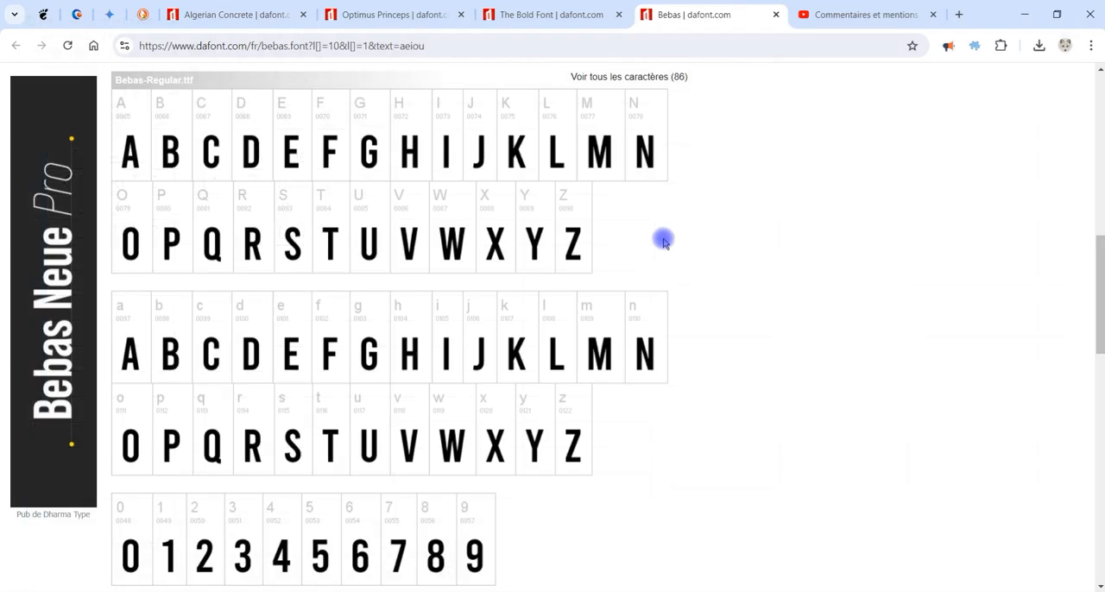
left_click(296, 591)
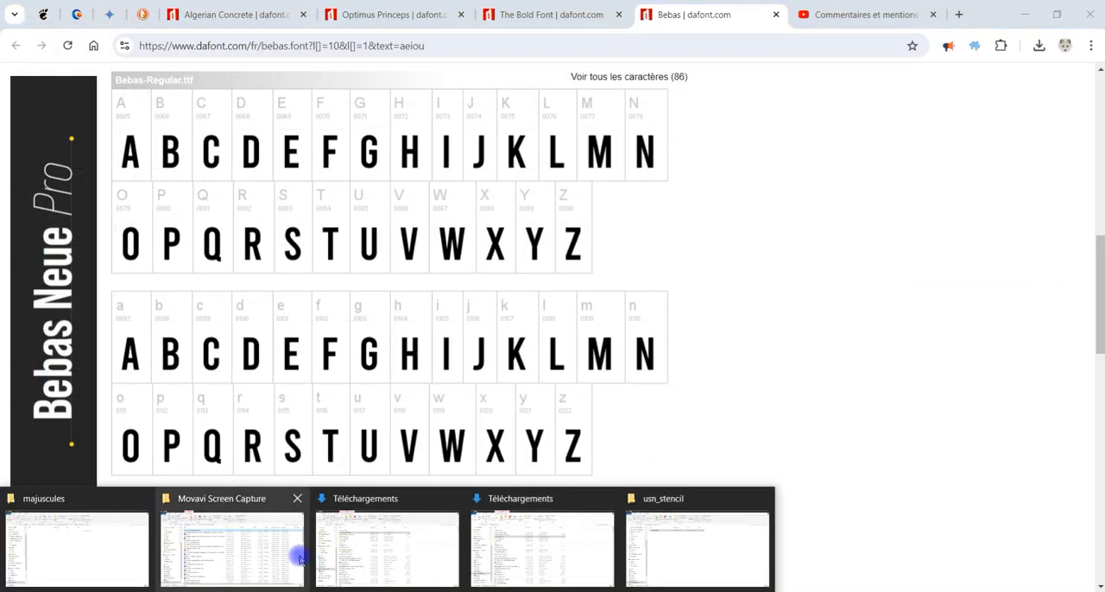
left_click(92, 530)
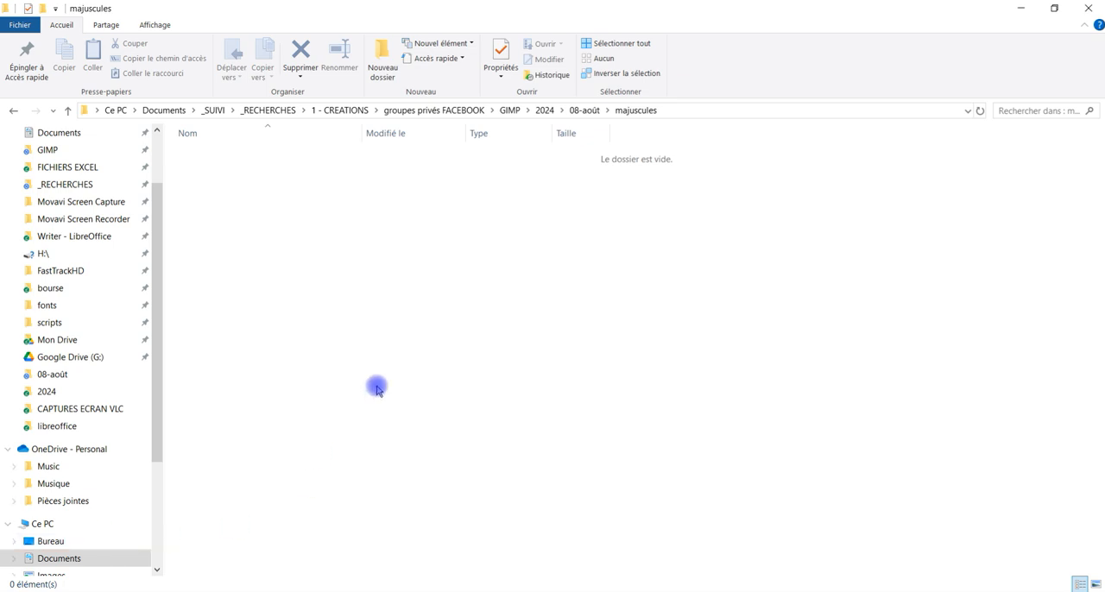
left_click(587, 111)
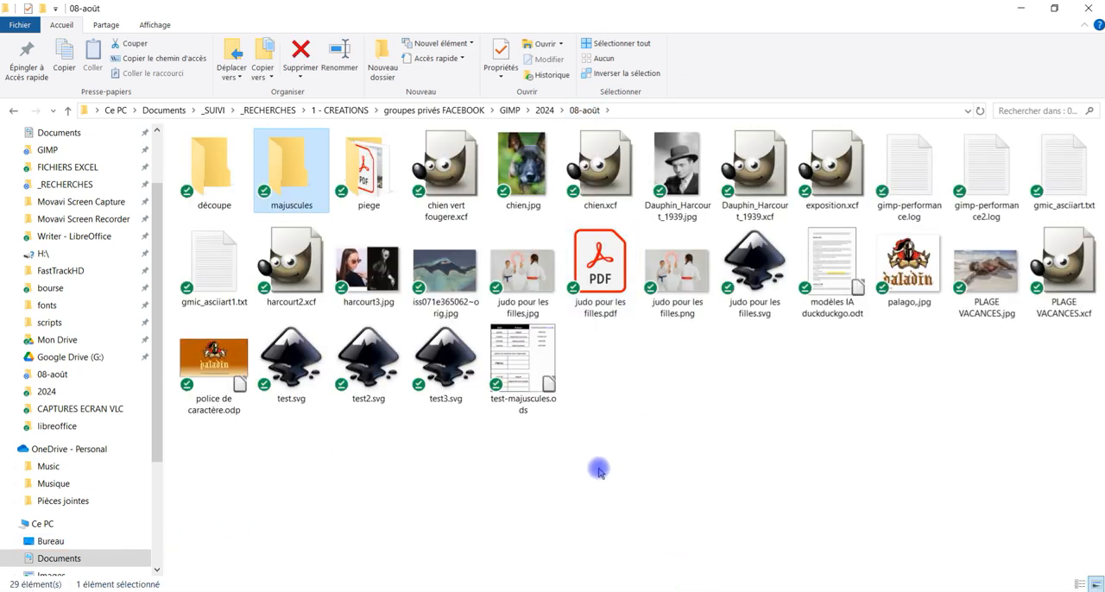
left_click(523, 376)
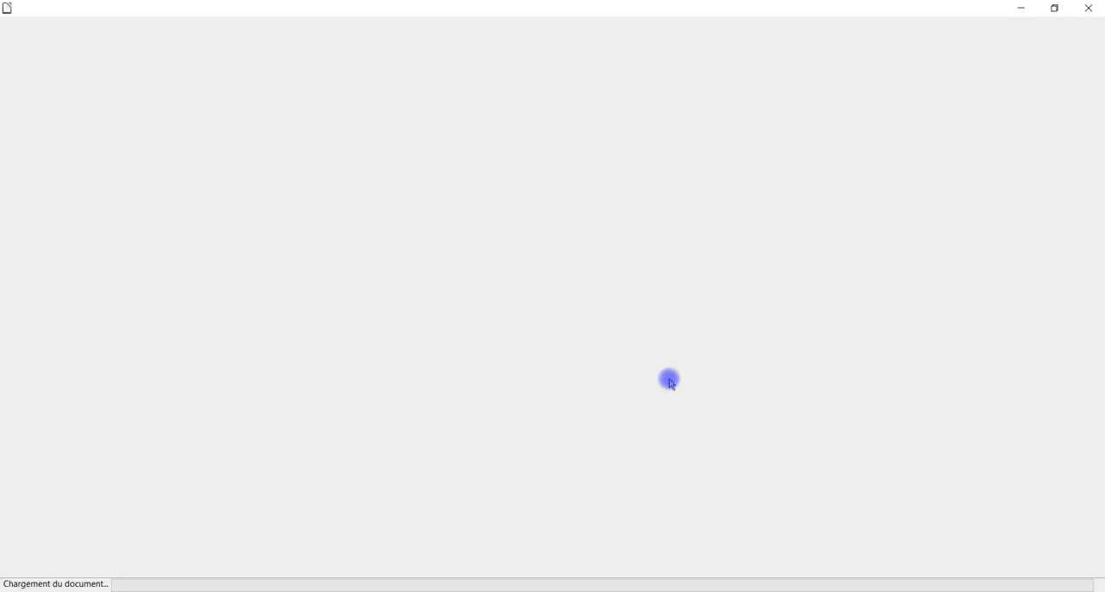
left_click(574, 345)
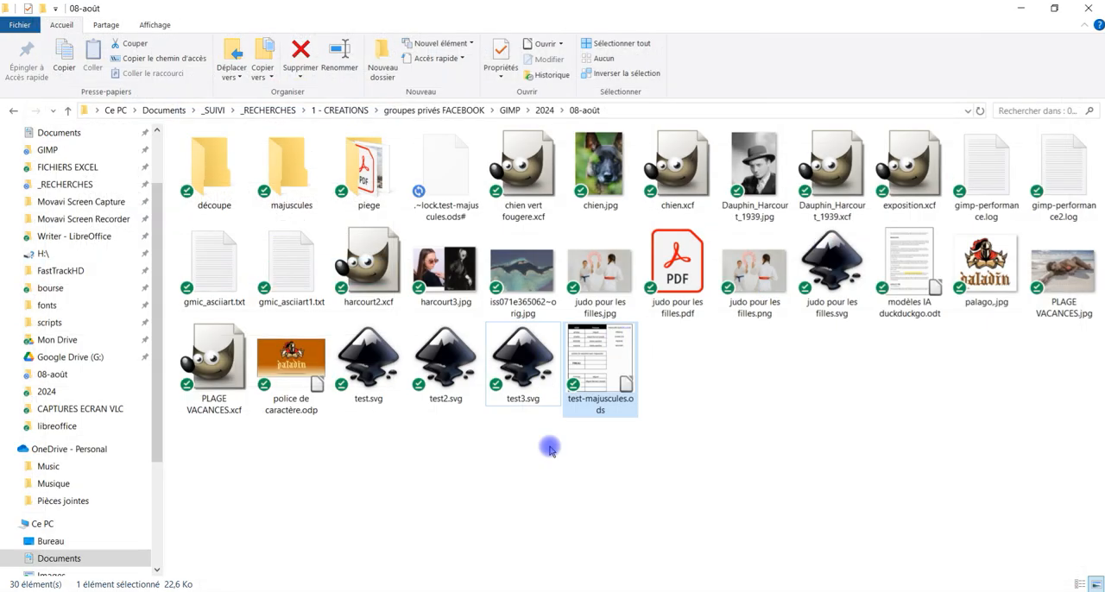
Step: Close test-majuscules.ods again and reopen it from the 08-août folder with its macros enabled
left_click(654, 447)
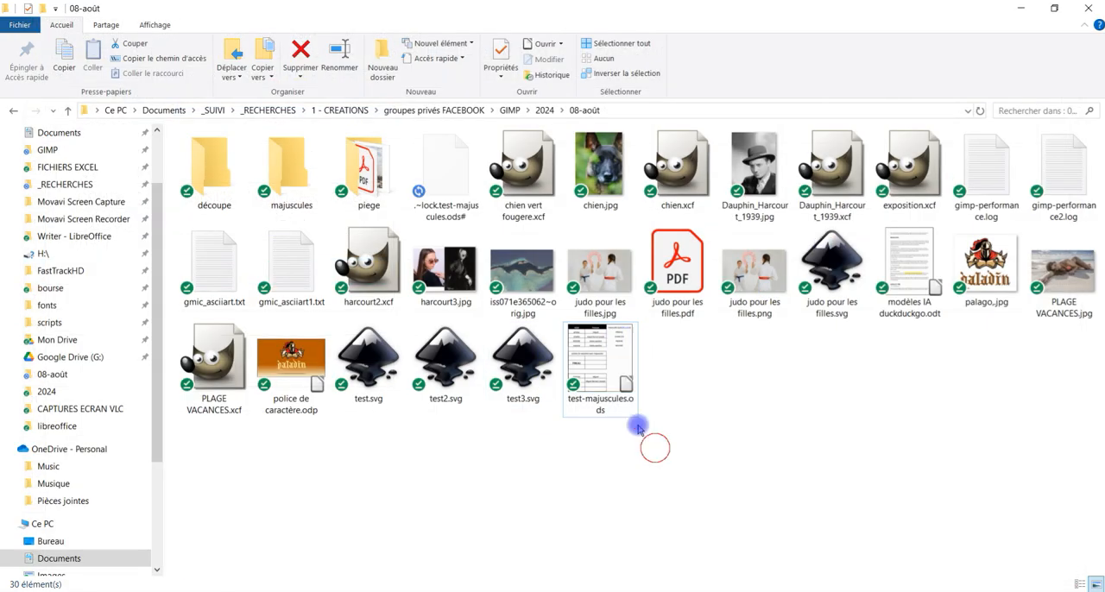
left_click(530, 357)
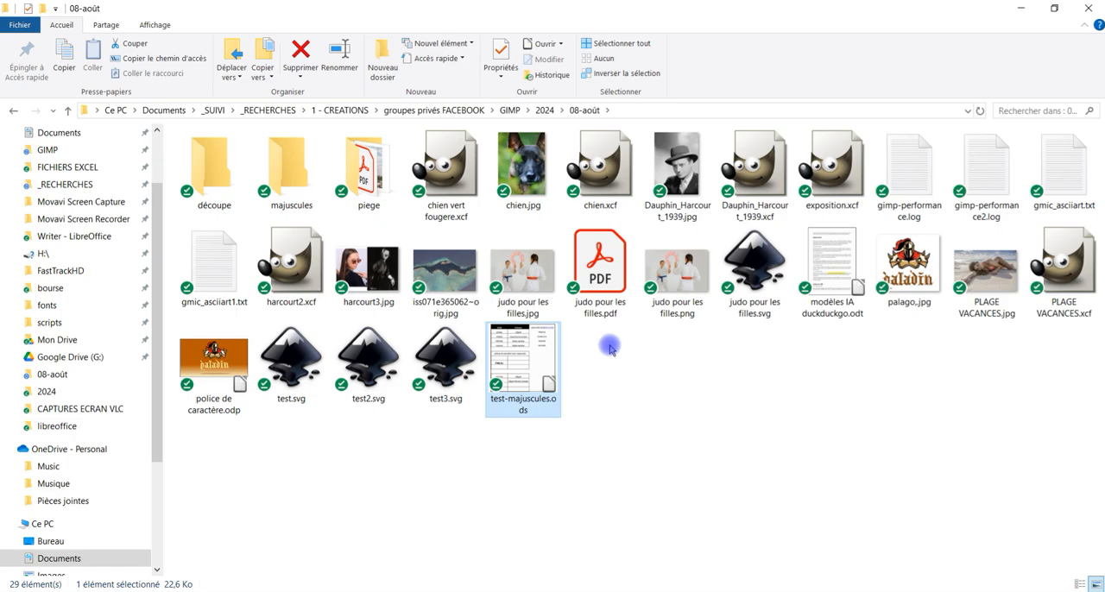
key("Return")
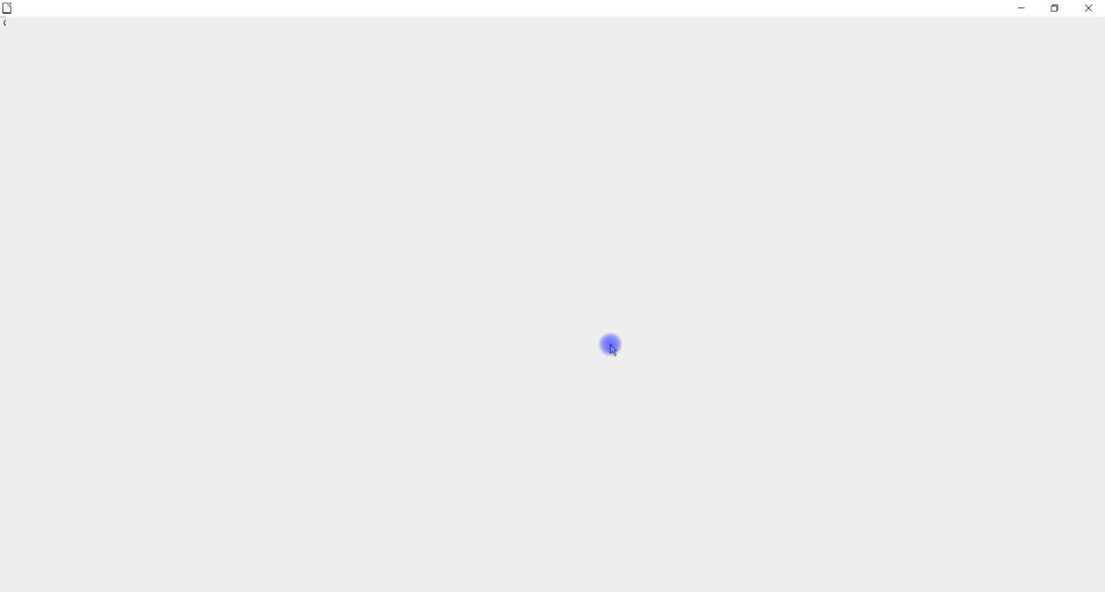
left_click(567, 347)
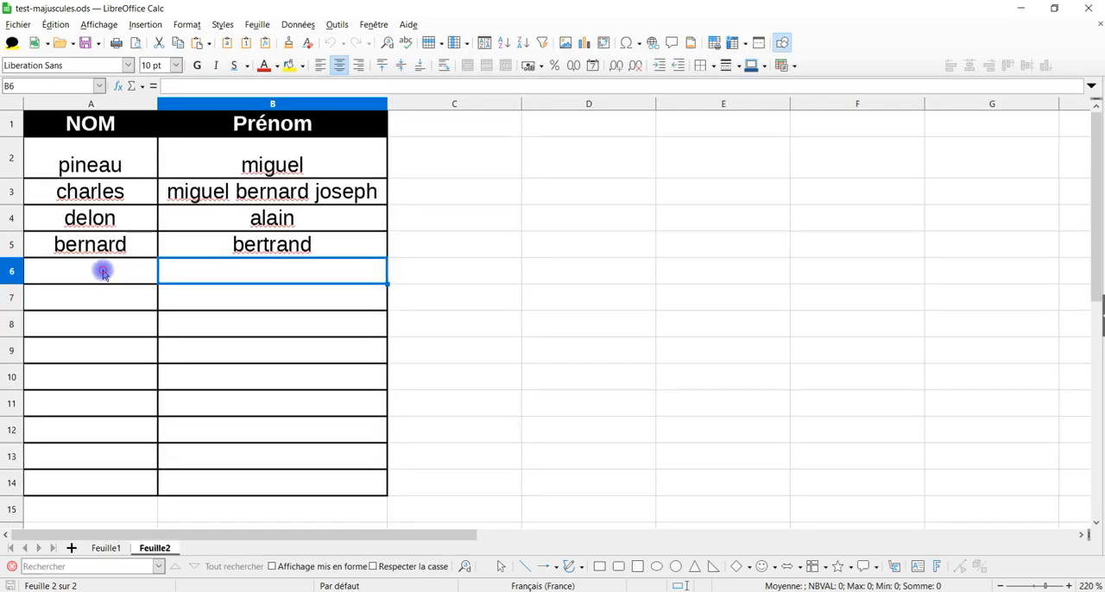
Step: Enter a lowercase name in cell A6 of Feuille2 to trigger the testMaj macro through the document event
left_click(104, 269)
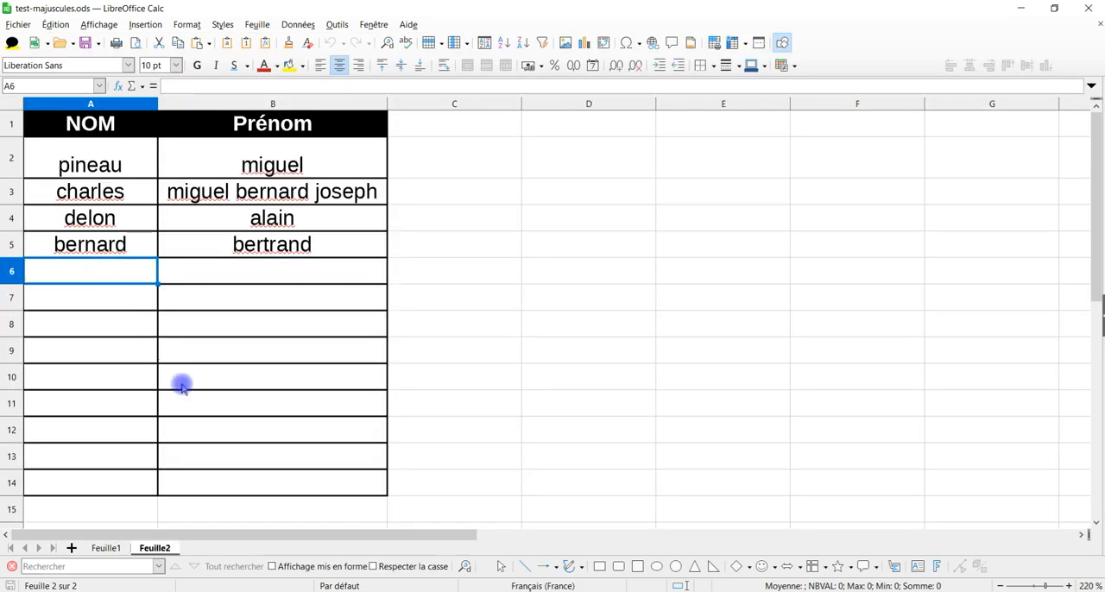
type("kevin")
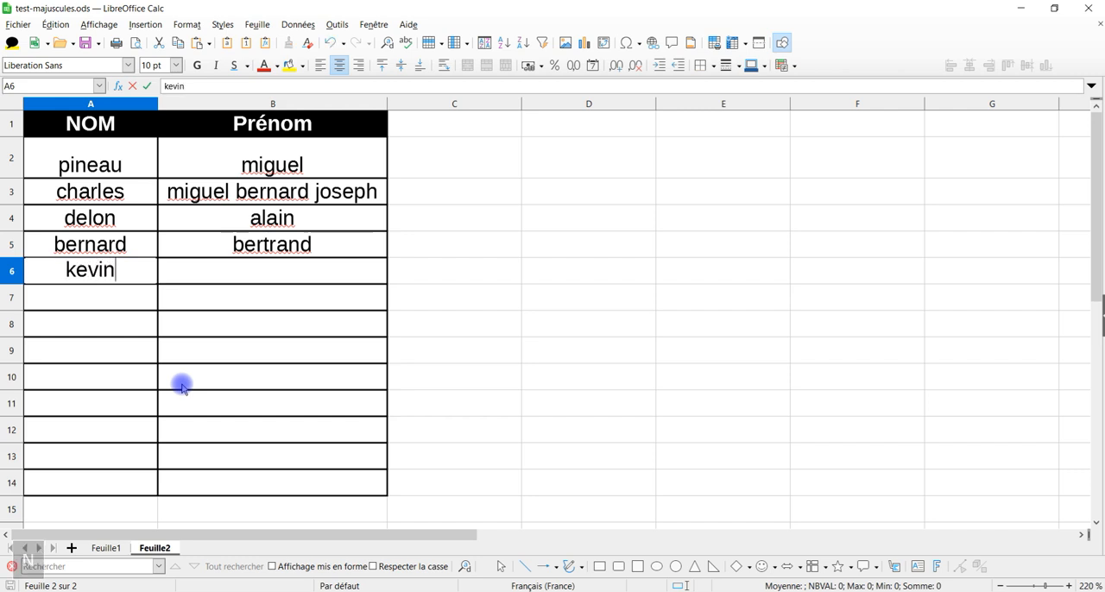
key("Up")
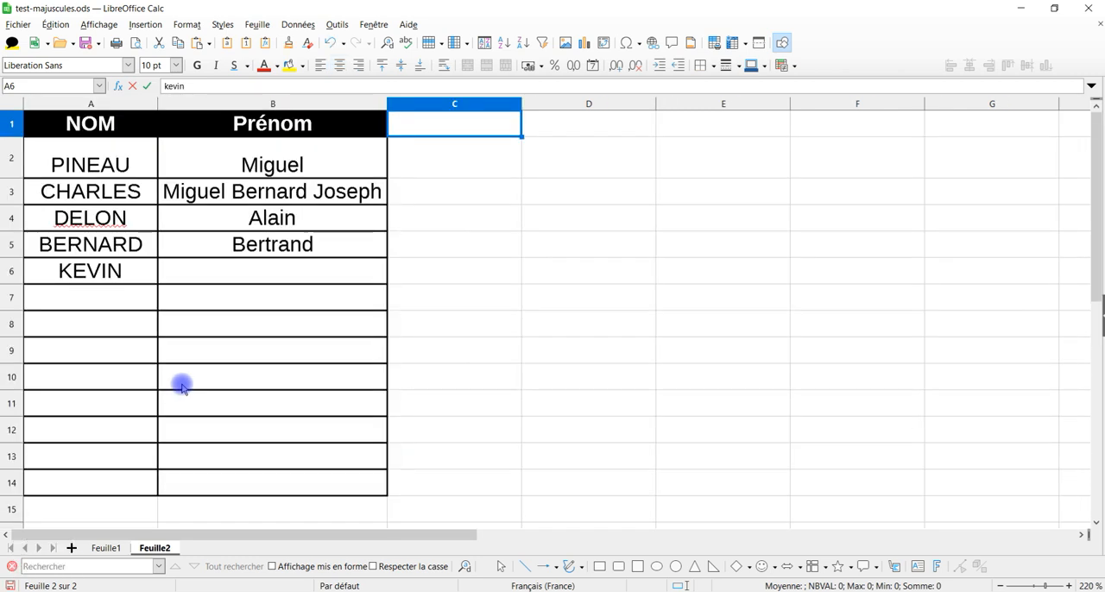
Step: Enter a lowercase first name in cell B6 of Feuille2
key("Right")
key("Left")
key("Left")
key("Down")
key("Down")
key("Down")
key("Down")
key("Down")
key("Down")
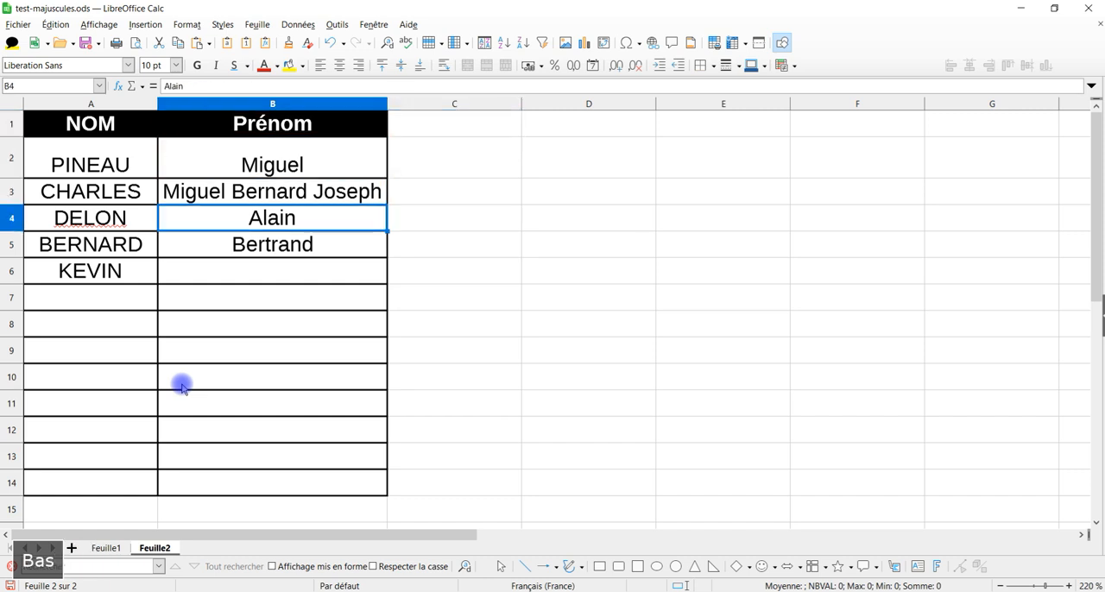
key("Up")
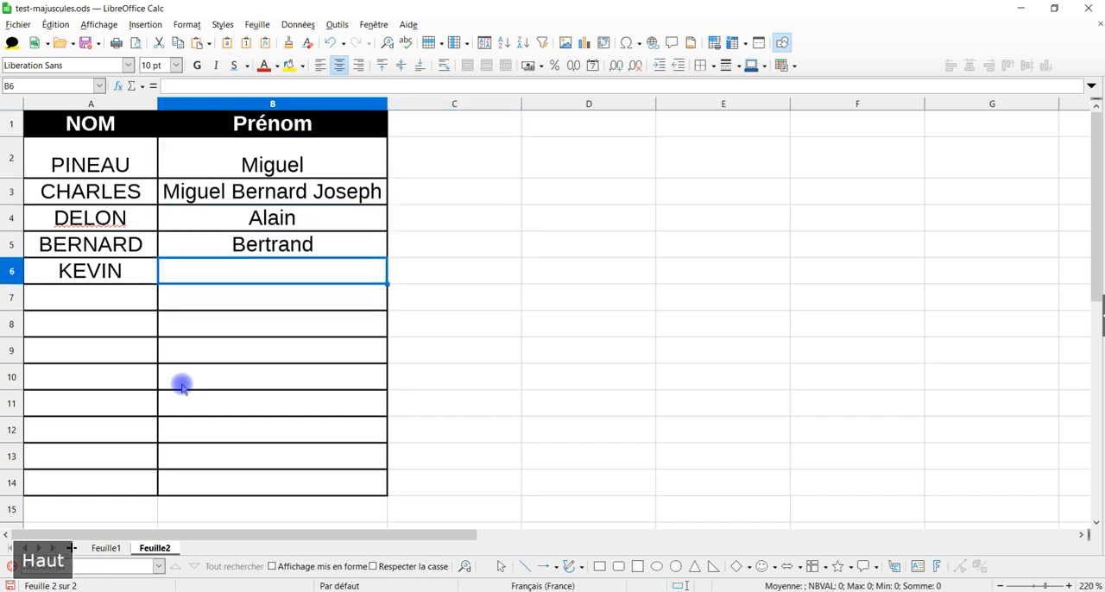
type("charles")
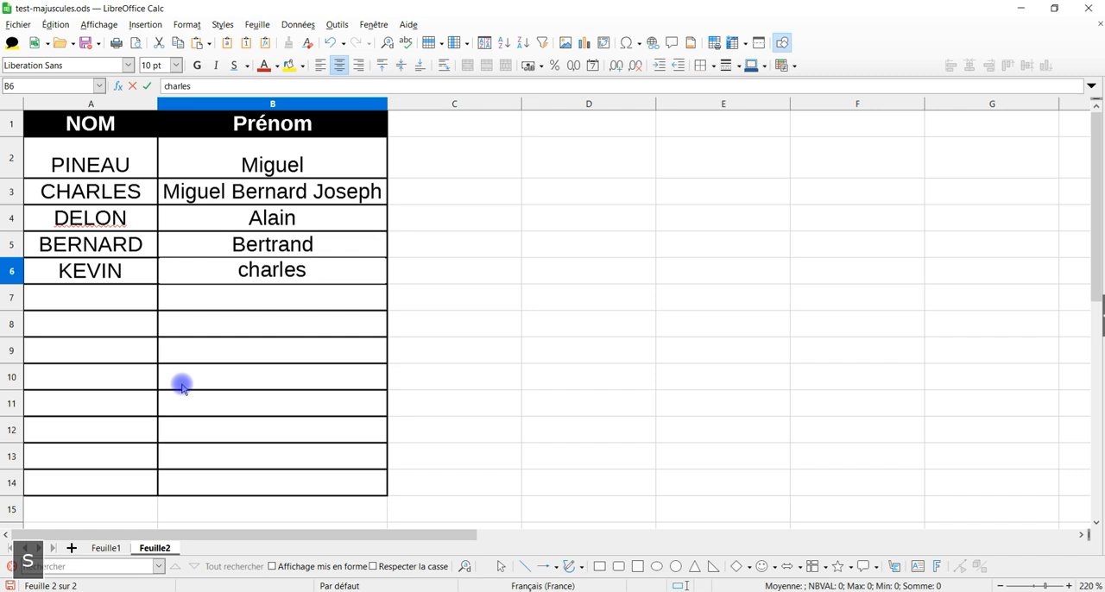
left_click(219, 323)
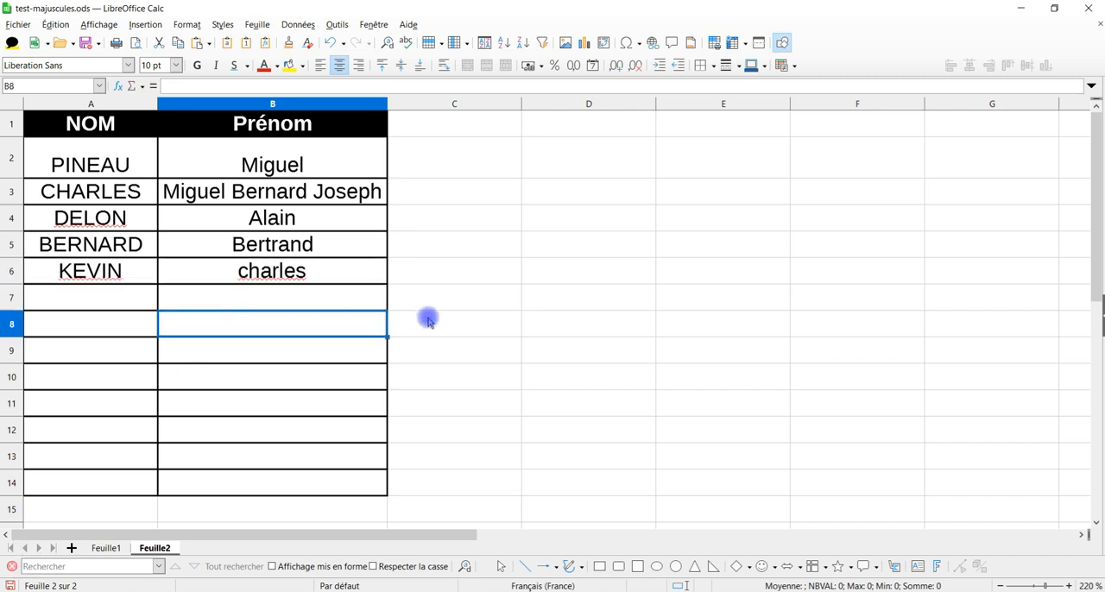
Step: Enter a lowercase last name in cell A7 and save the document to trigger the testMaj macro
left_click(102, 298)
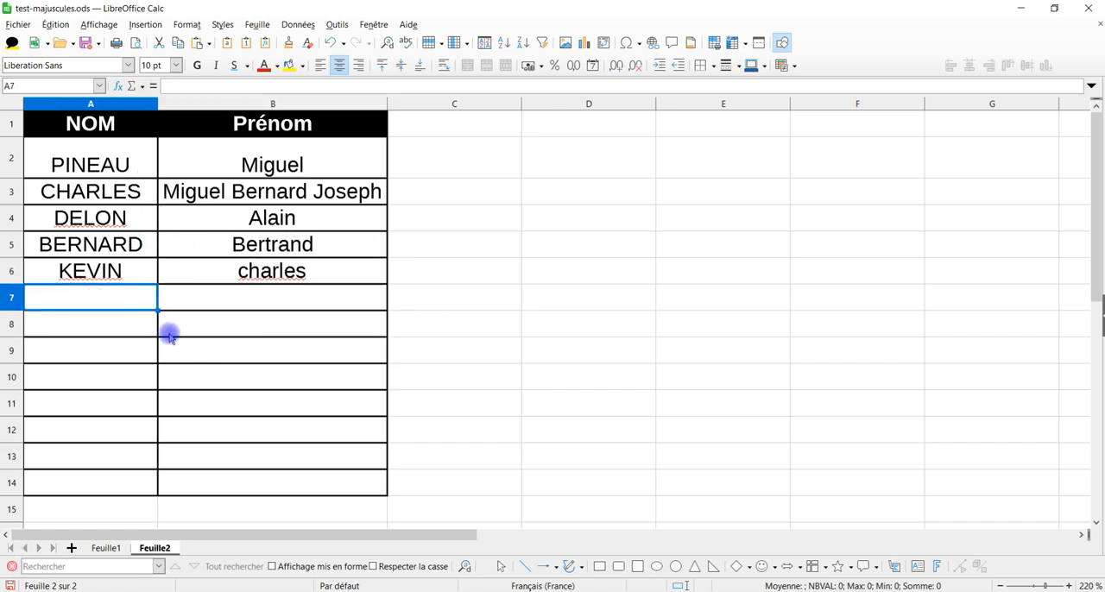
type("pierr")
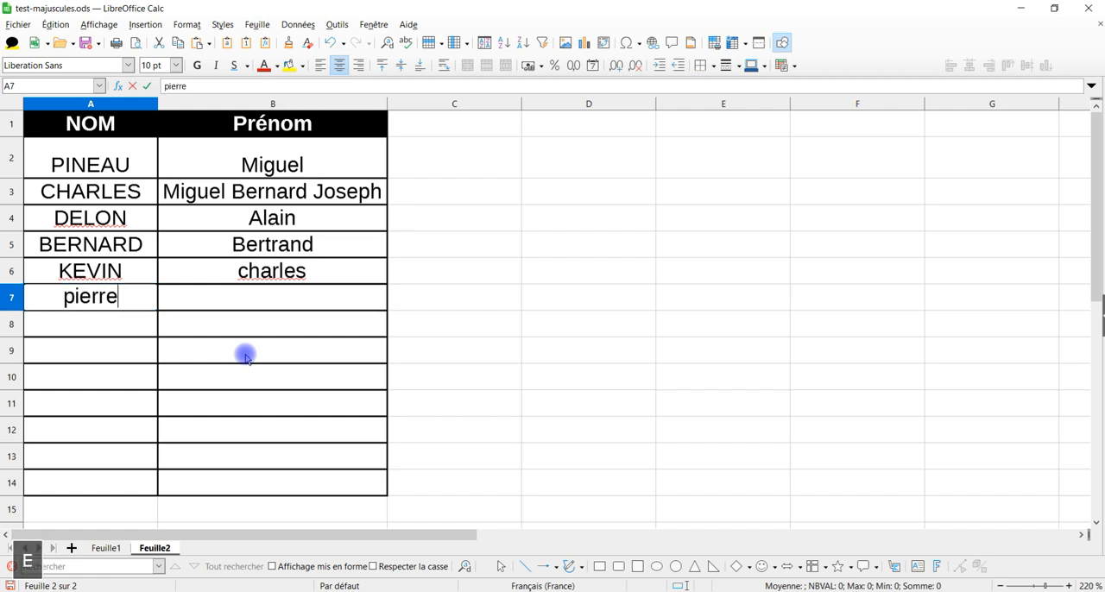
type("e")
key("Return")
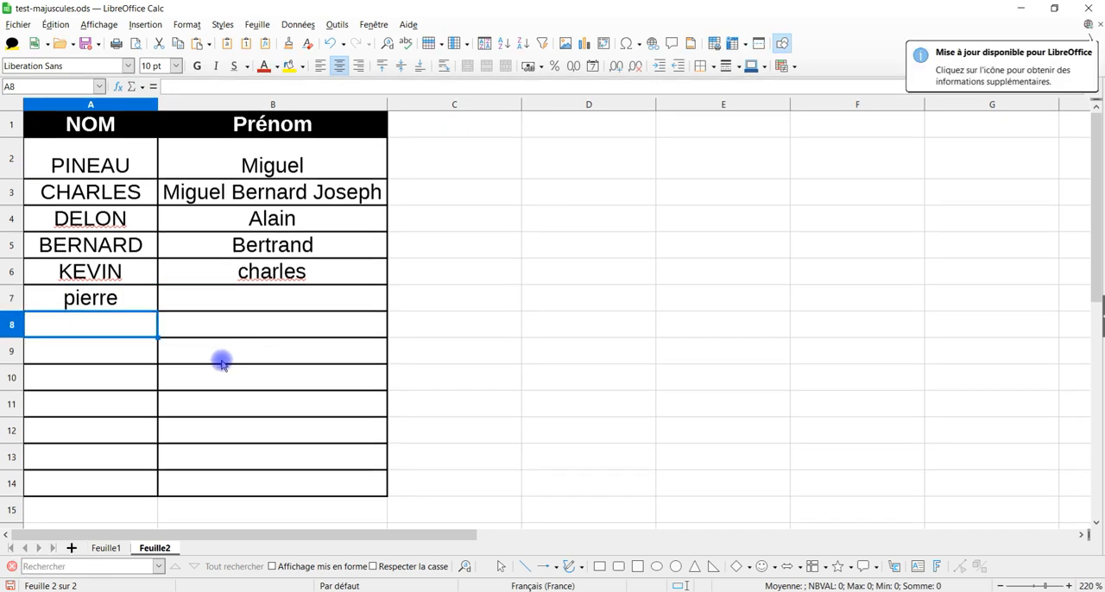
left_click(86, 43)
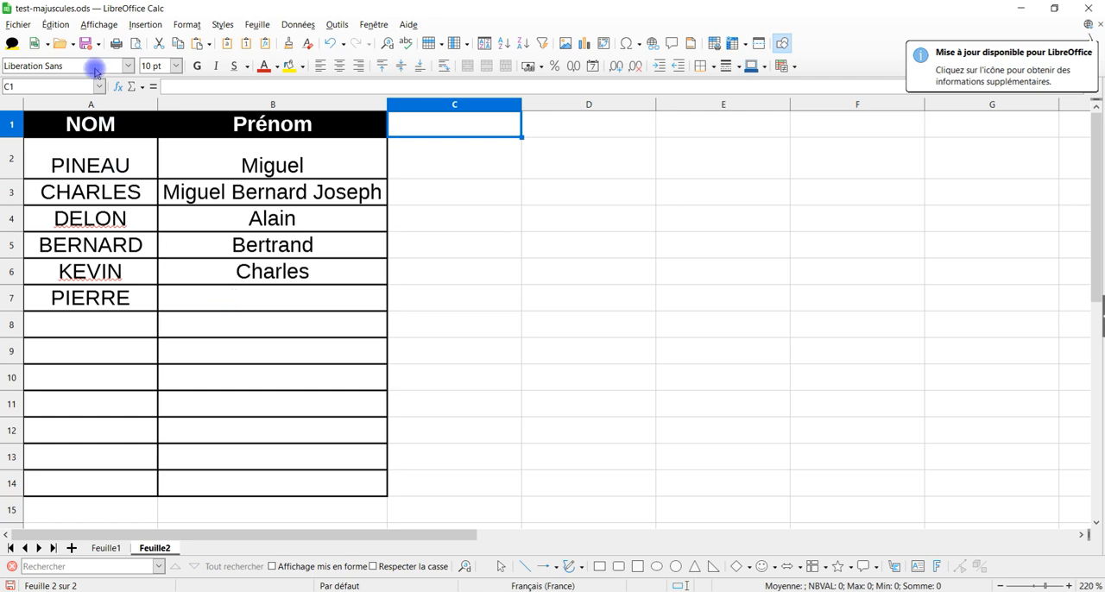
left_click(86, 47)
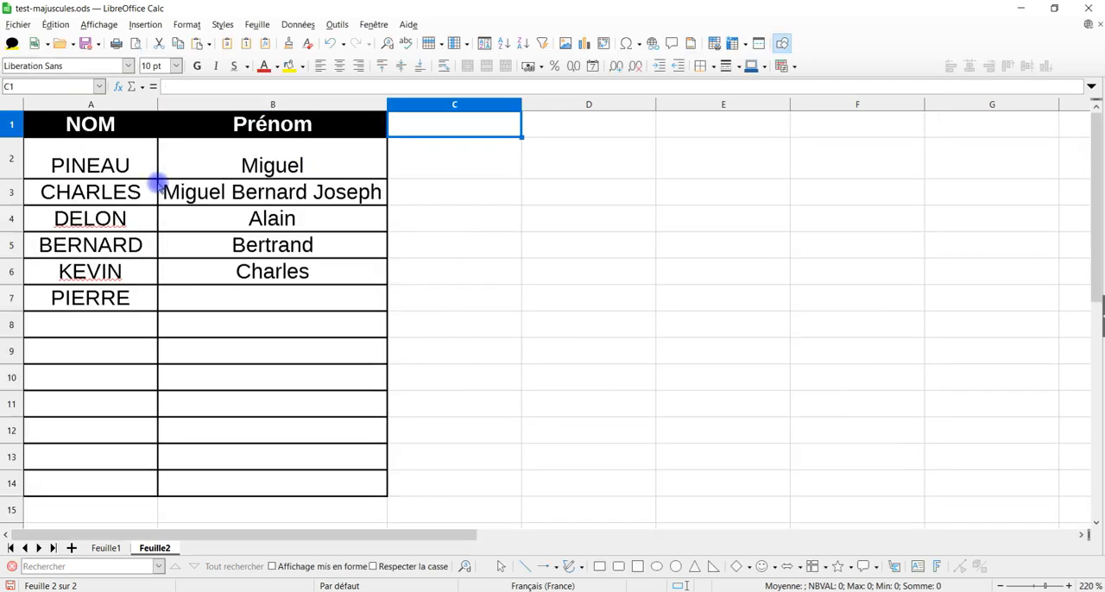
Step: Close test-majuscules.ods with its changes saved and reopen it with its macros enabled
left_click(1088, 7)
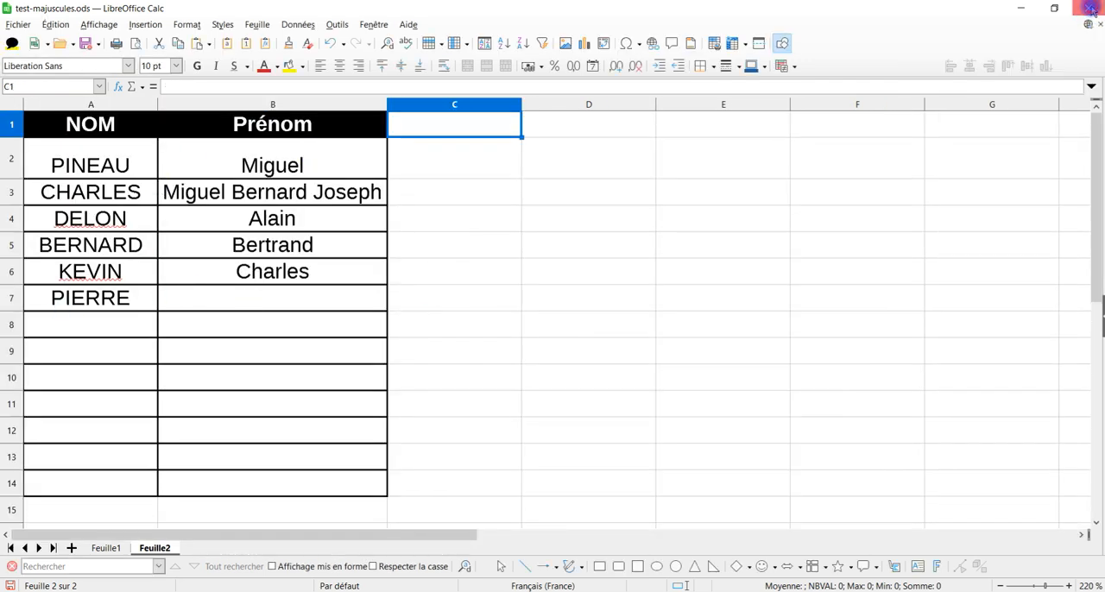
left_click(458, 332)
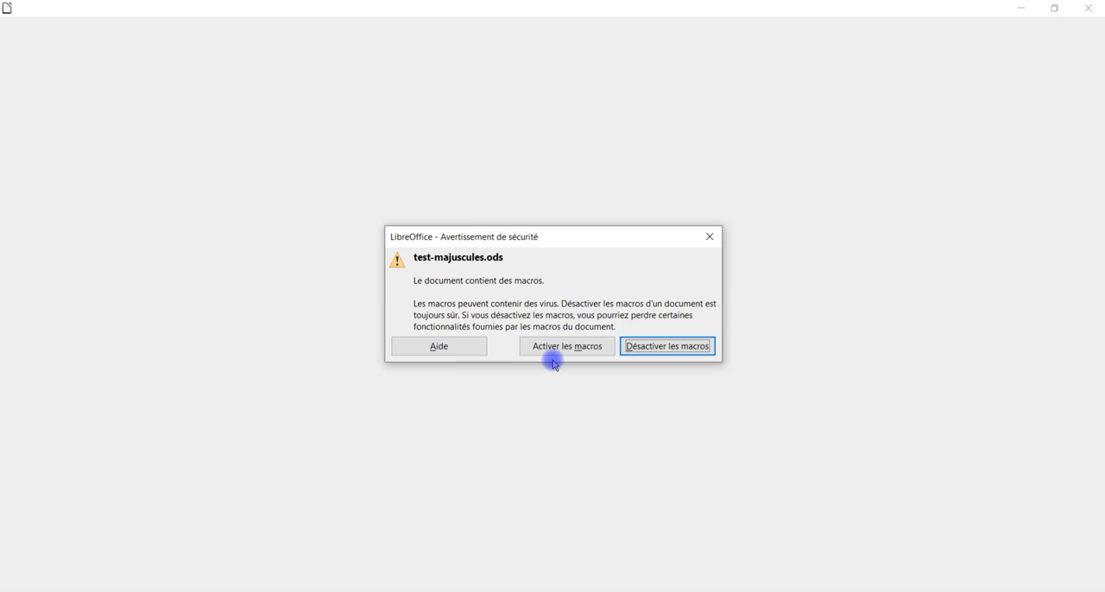
left_click(564, 346)
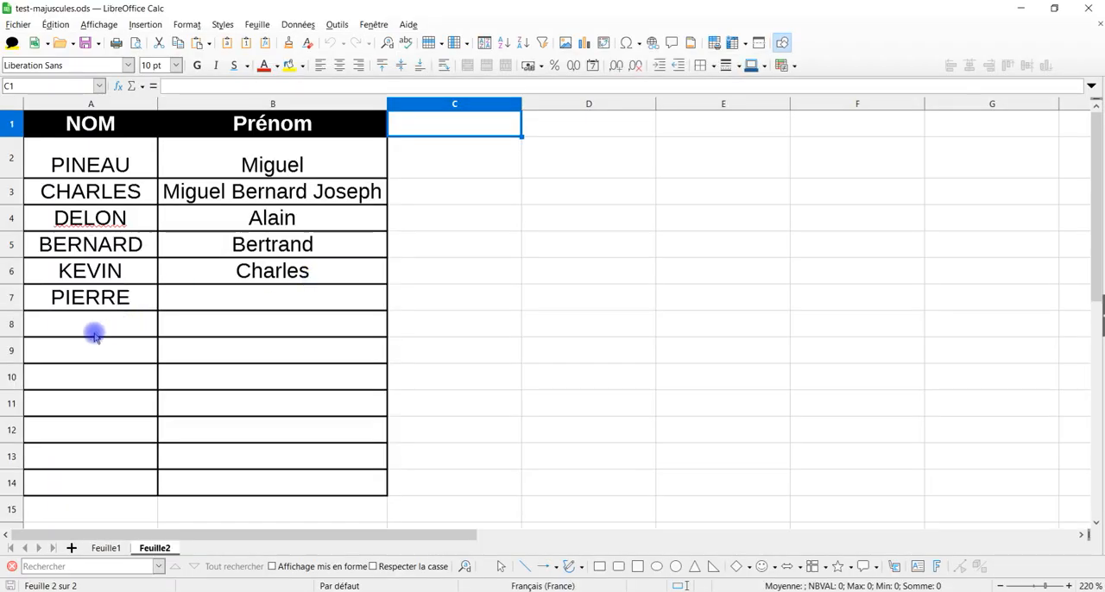
Step: Clear range A2:B9 of Feuille2 and enter a lowercase last name in A2 and a lowercase first name in B2
mouse_move(86, 345)
left_mouse_down()
mouse_move(244, 217)
mouse_move(273, 166)
left_mouse_up()
key("Delete")
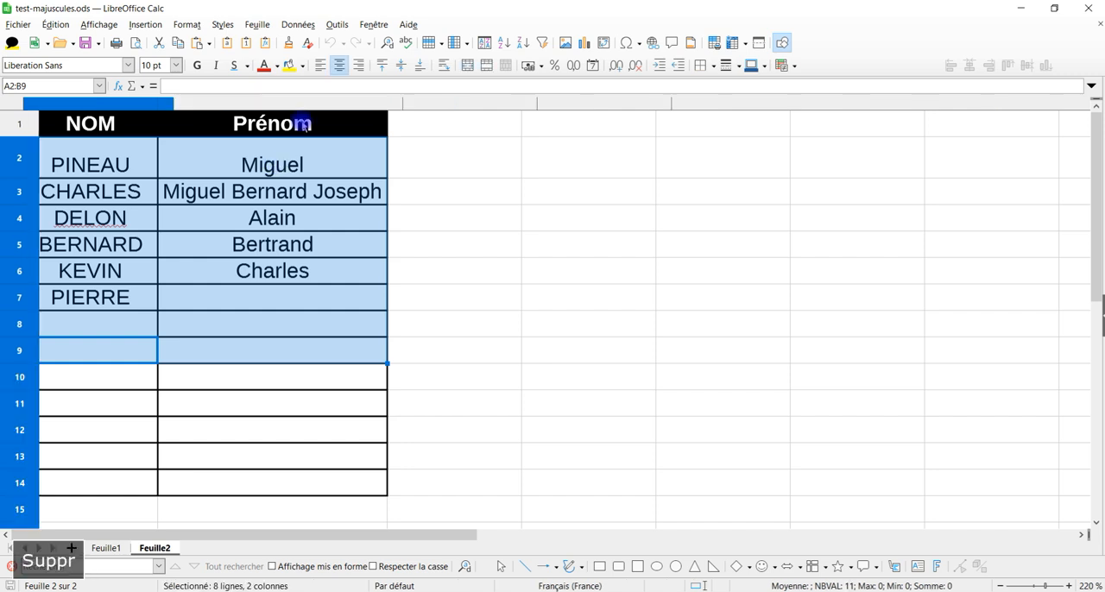
left_click(107, 156)
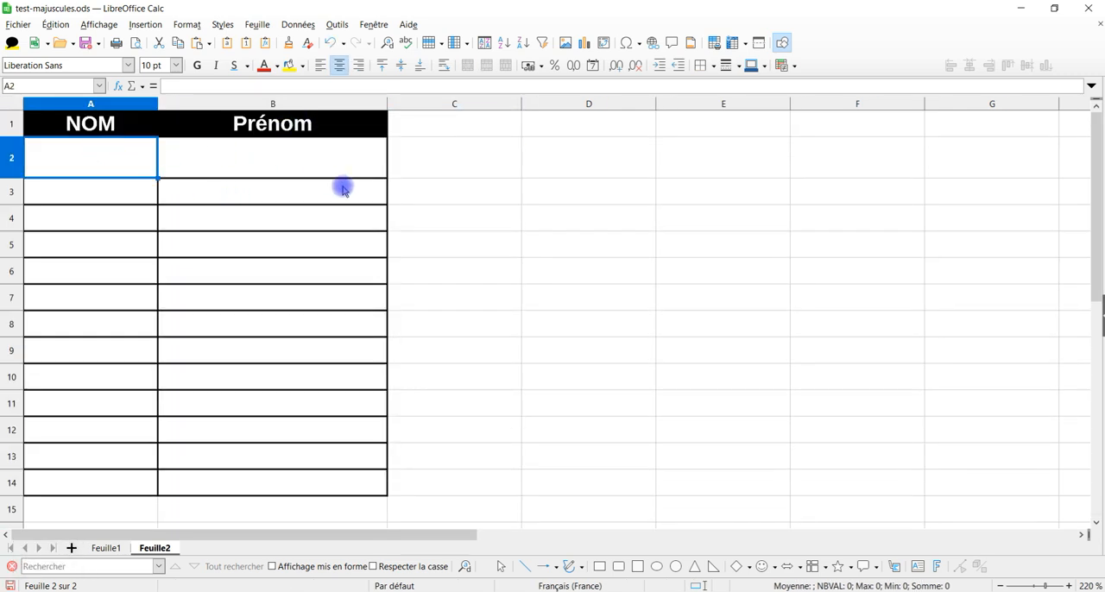
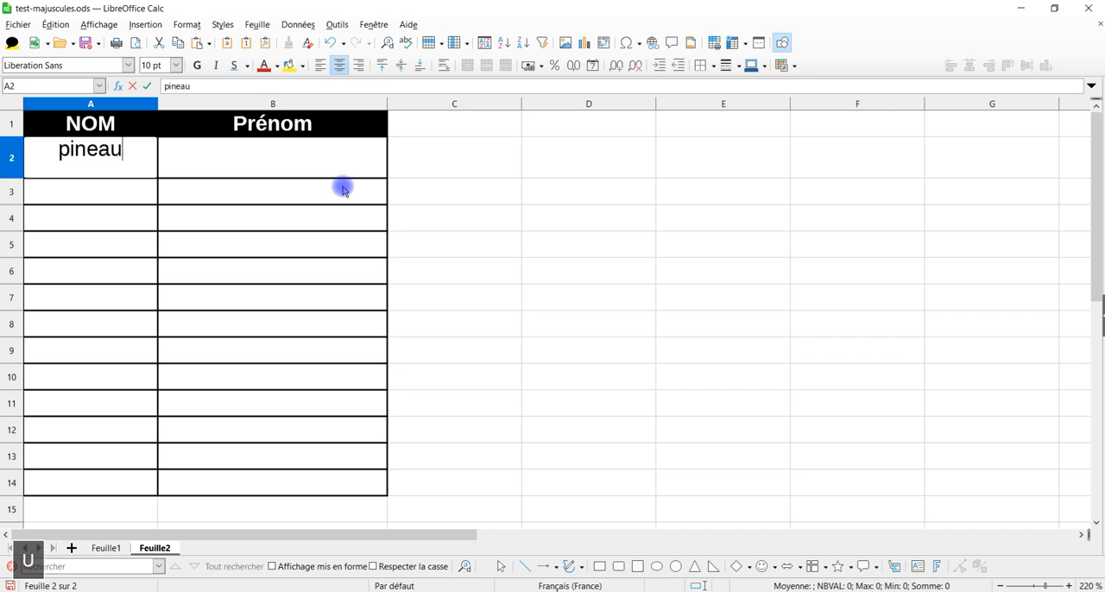
key("Return")
key("Up")
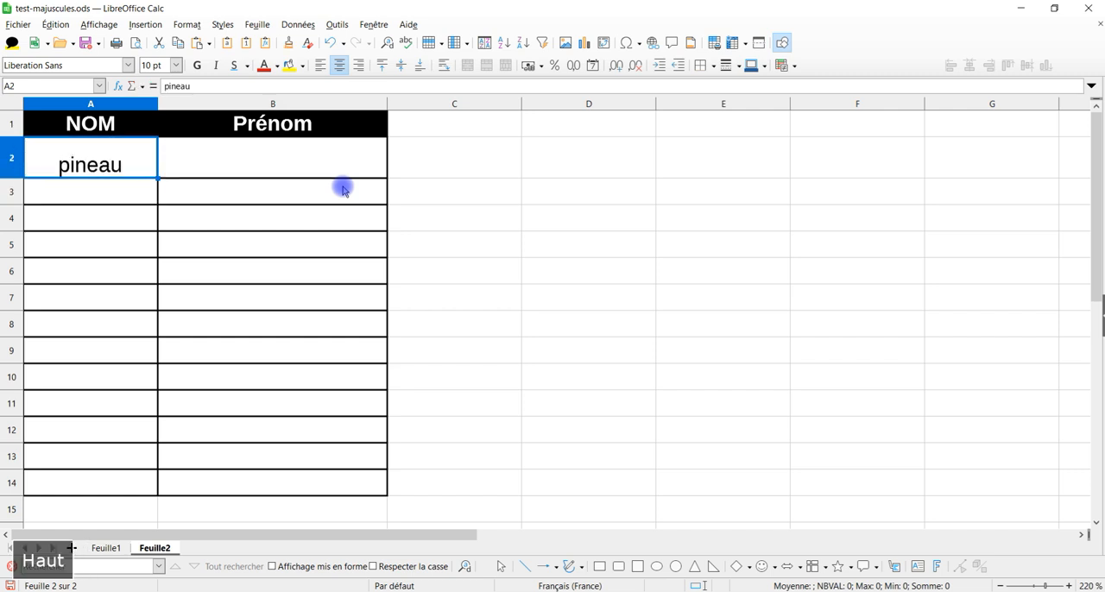
key("Right")
key("Return")
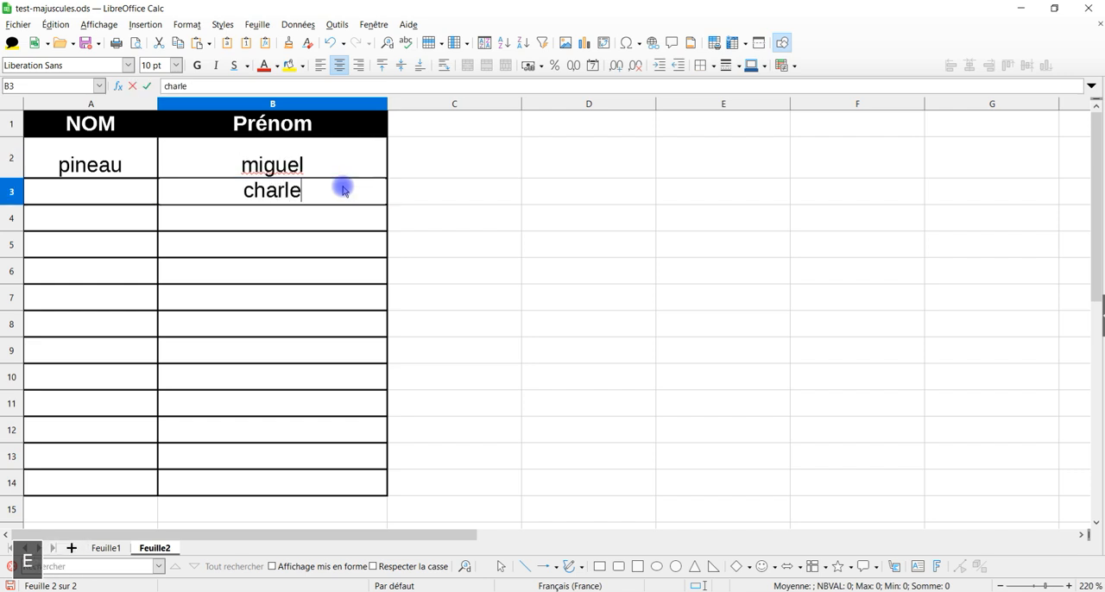
Step: Enter a lowercase first name in cell B3 and a lowercase last name in cell A3
key("Return")
key("Left")
key("Up")
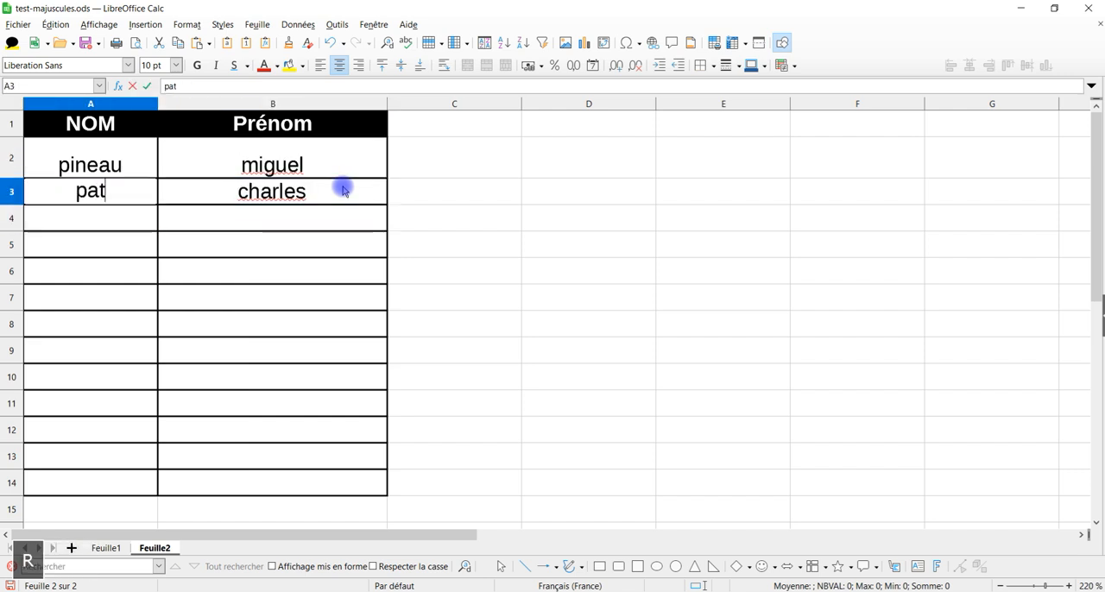
key("Return")
Step: Enter a lowercase last name in A4 and a lowercase first name in B4, and save the document to run the macro
key("Return")
key("Up")
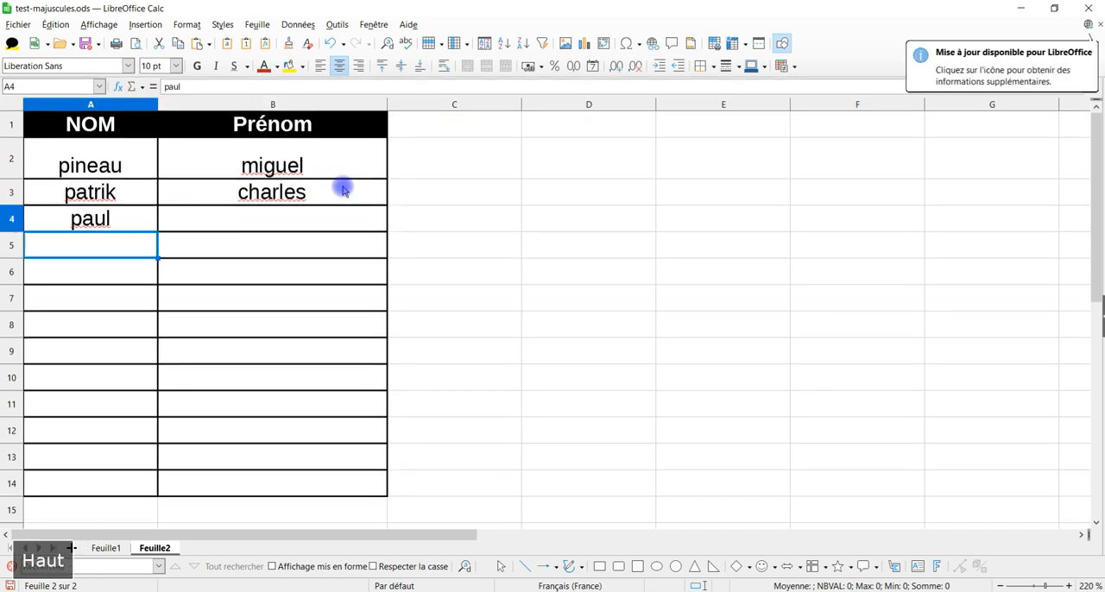
key("Right")
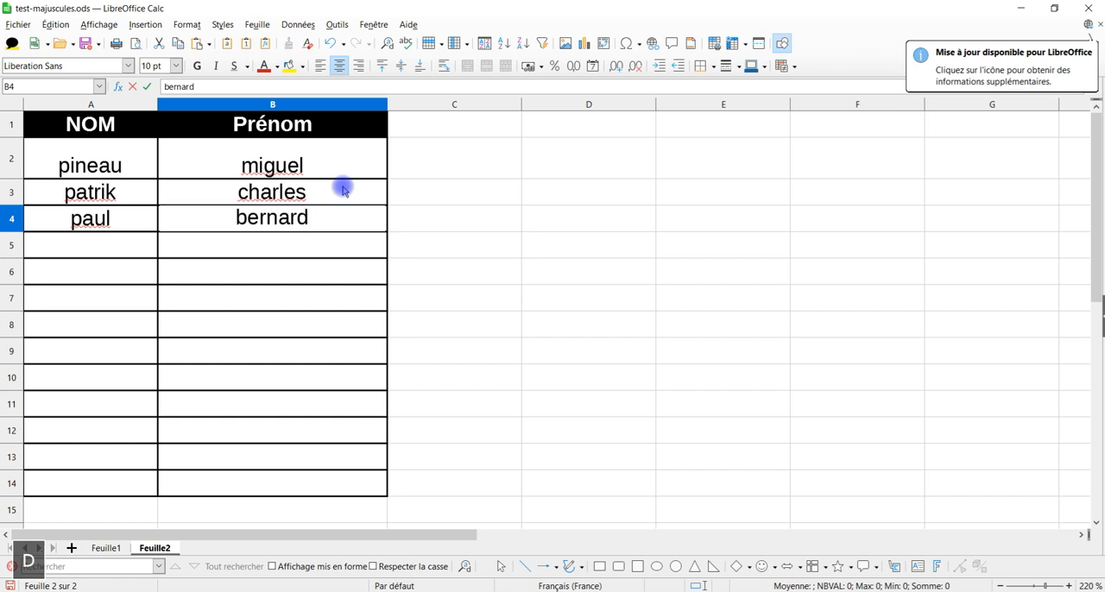
key("Return")
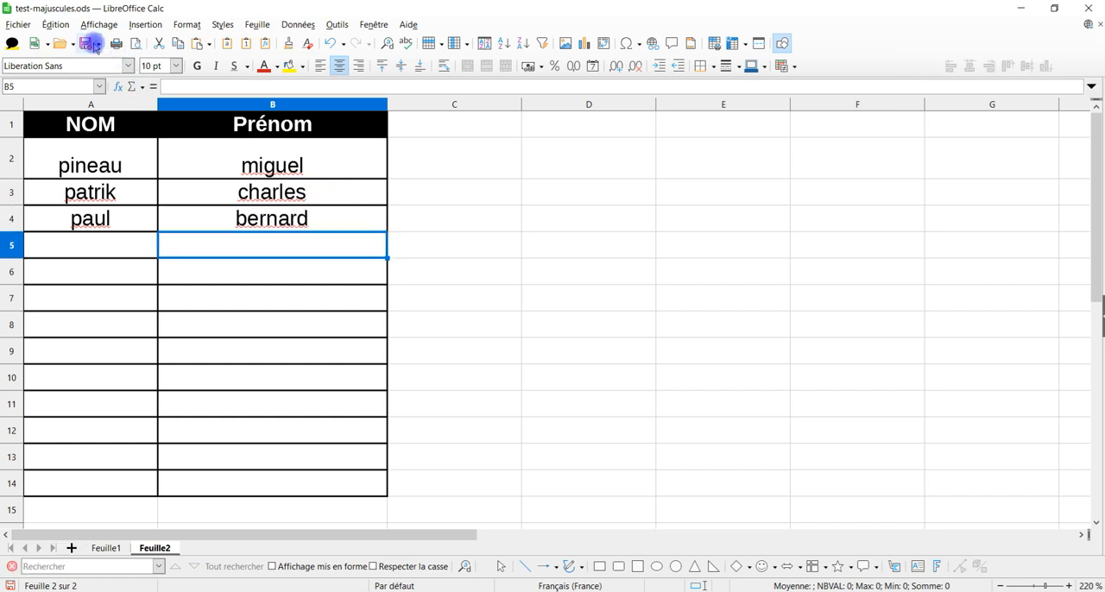
left_click(90, 45)
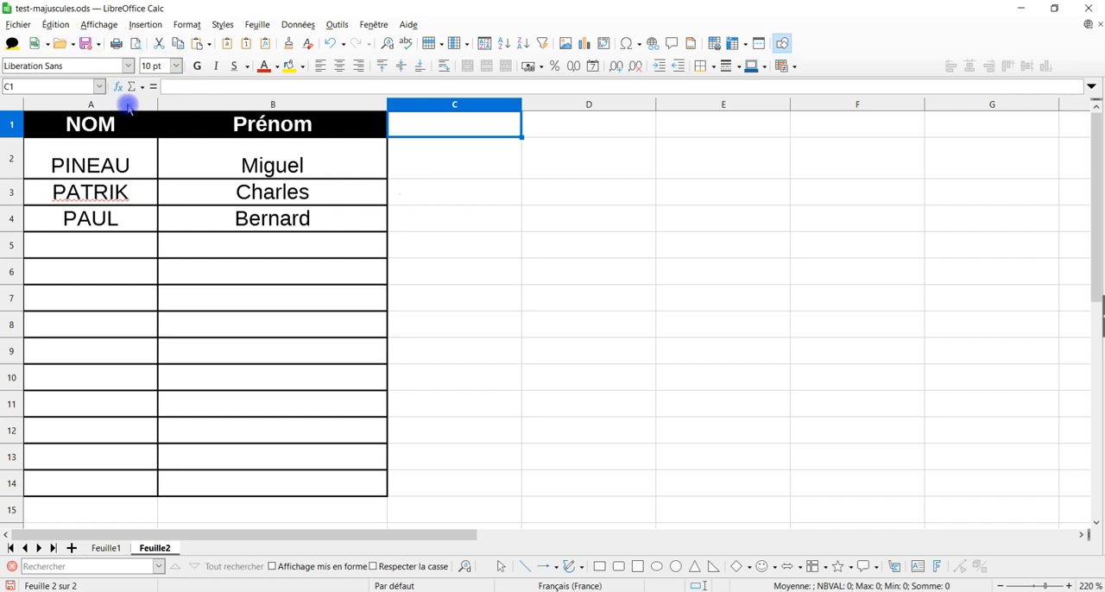
Step: Close test-majuscules.ods with its changes saved and reopen it from the 08-août folder with its macros enabled
left_click(1090, 8)
left_click(455, 331)
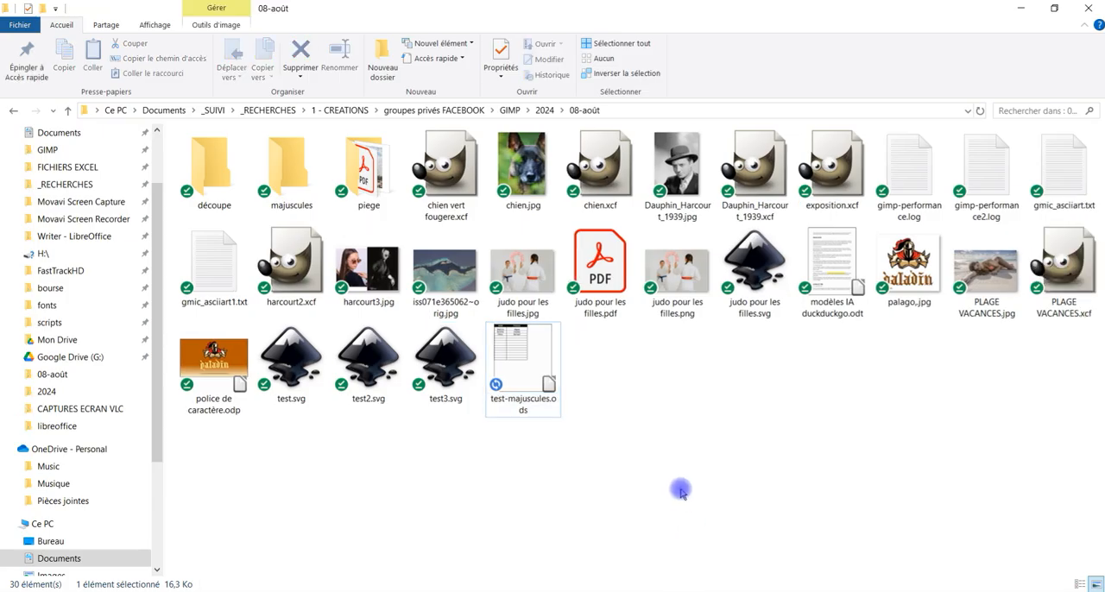
left_click(521, 359)
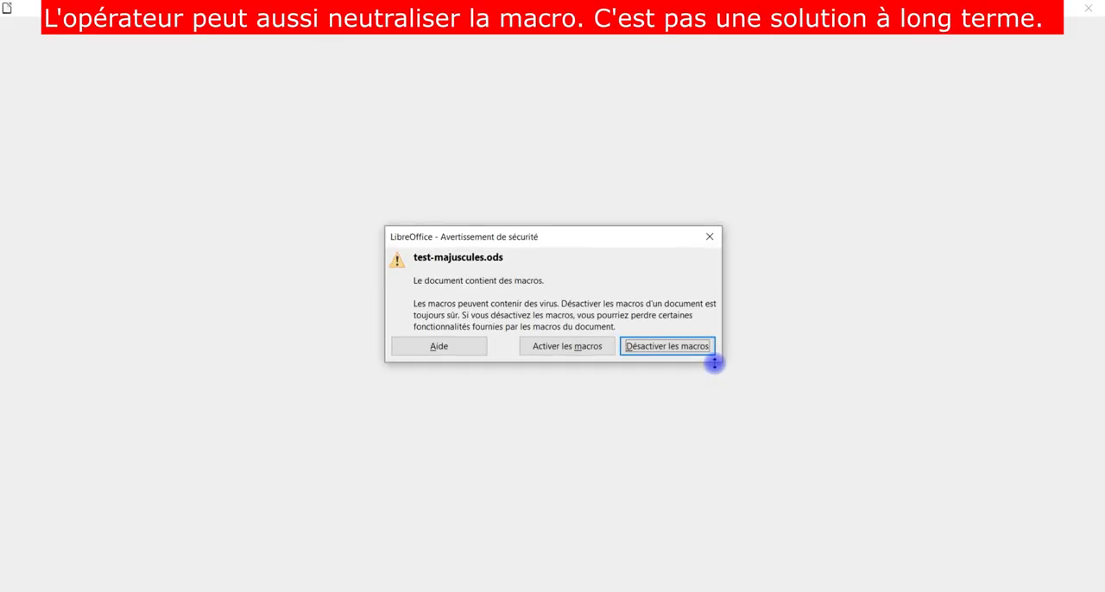
left_click(584, 346)
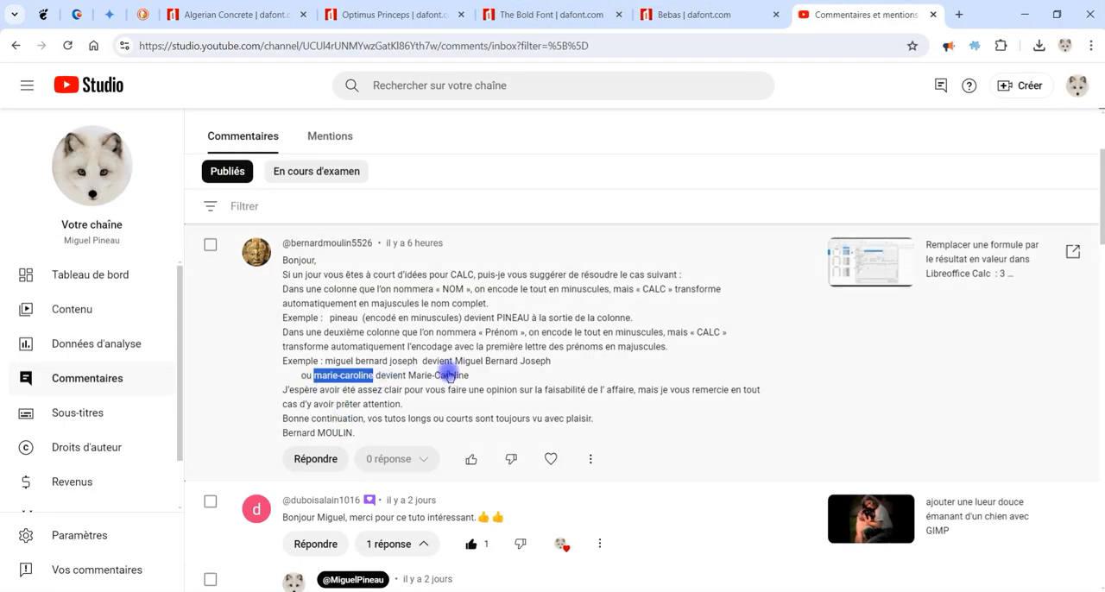
Step: Copy the lowercase three-part first name from the YouTube Studio comment in the browser and paste it into cell B5 of Feuille2
left_click_drag(327, 361, 417, 362)
right_click(387, 363)
left_click(435, 162)
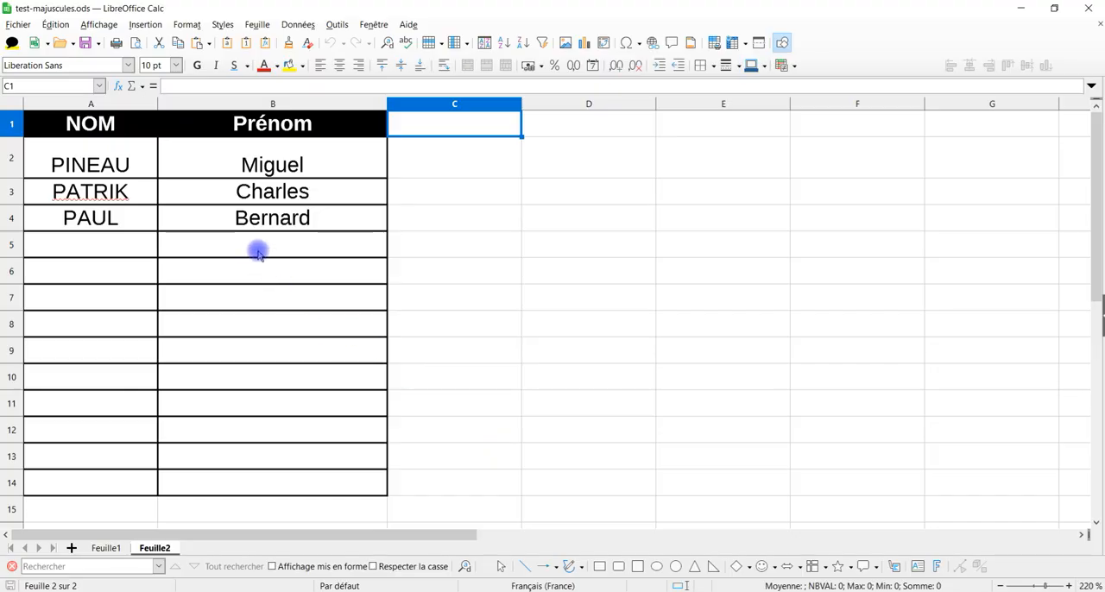
left_click(259, 246)
left_click(198, 86)
key("ctrl+v")
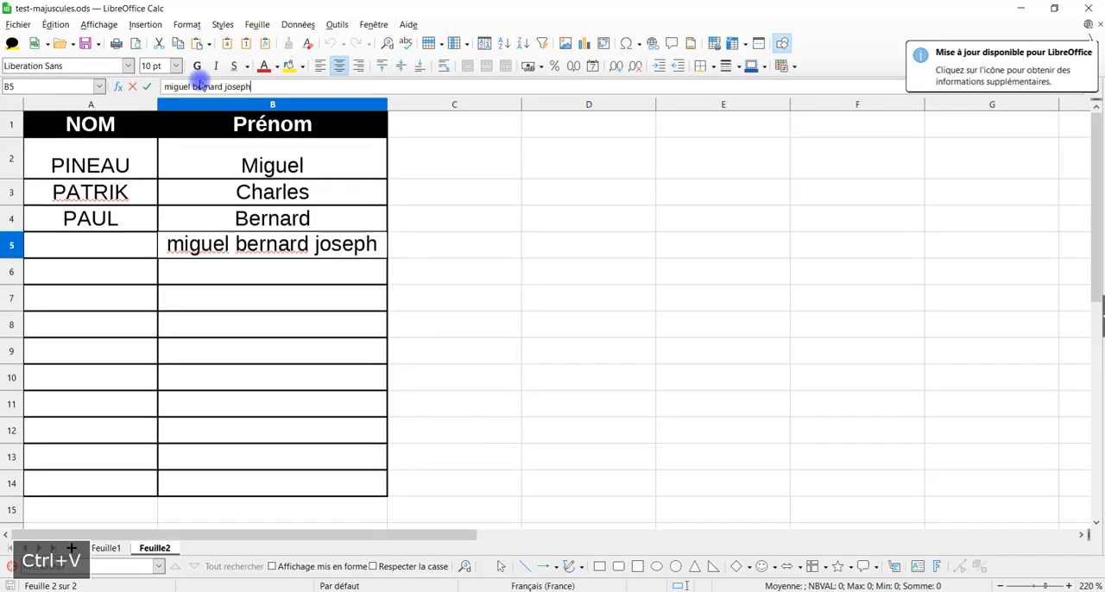
key("Return")
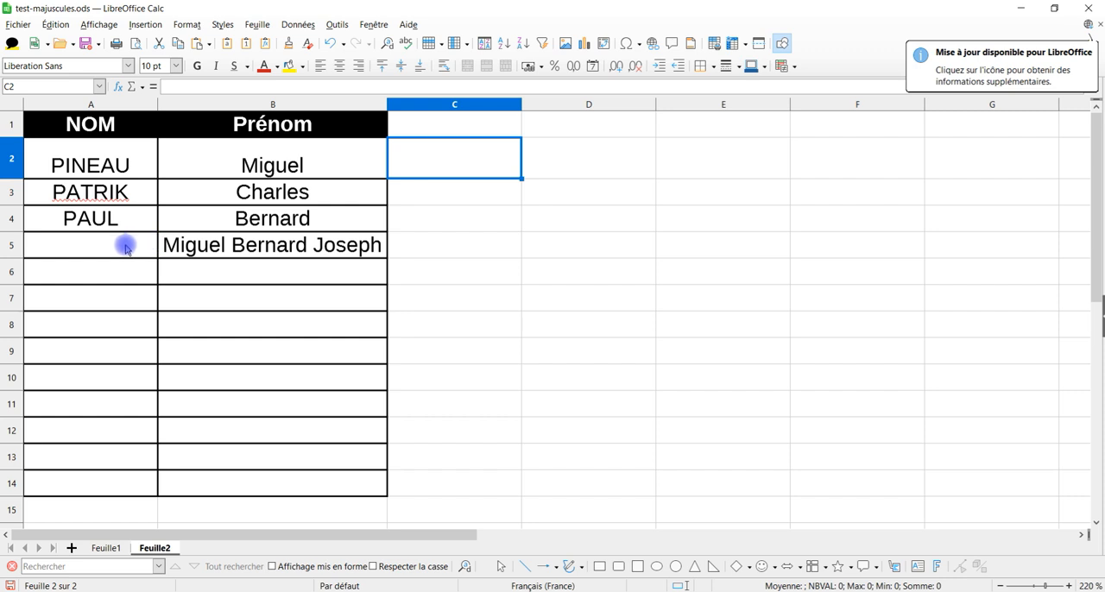
Step: Enter last names in cells A5 and A6 and save the document to convert them with the macro
left_click(125, 247)
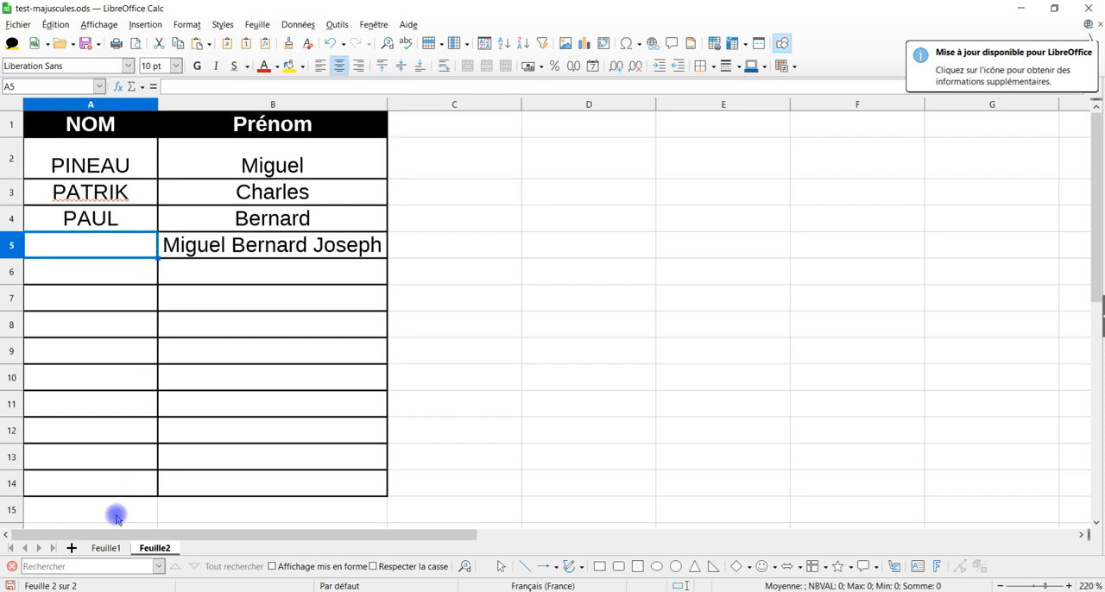
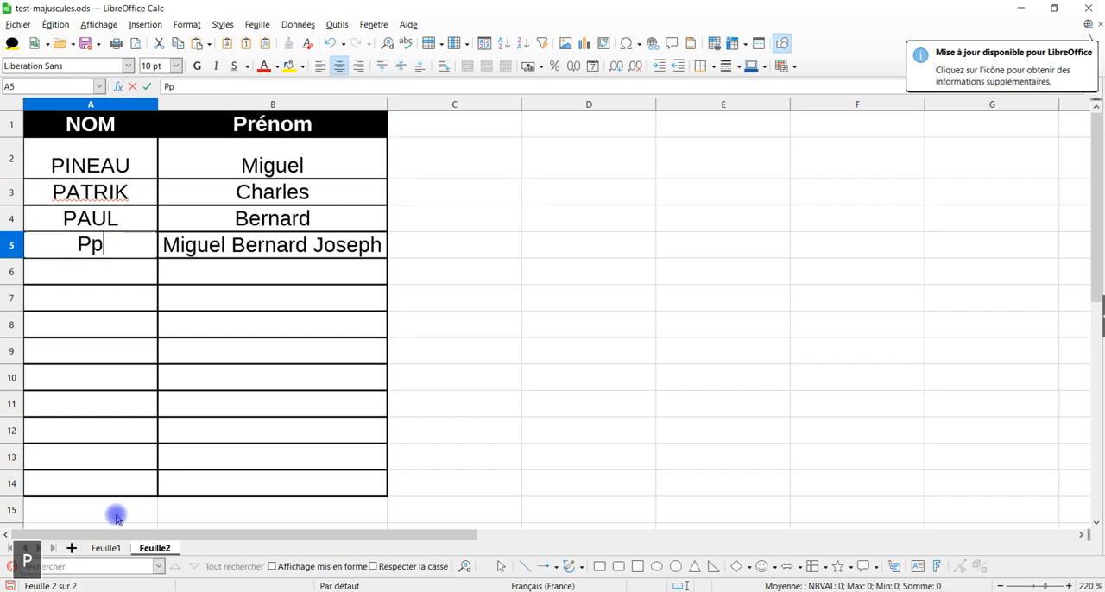
key("Return")
type("maxime")
key("Return")
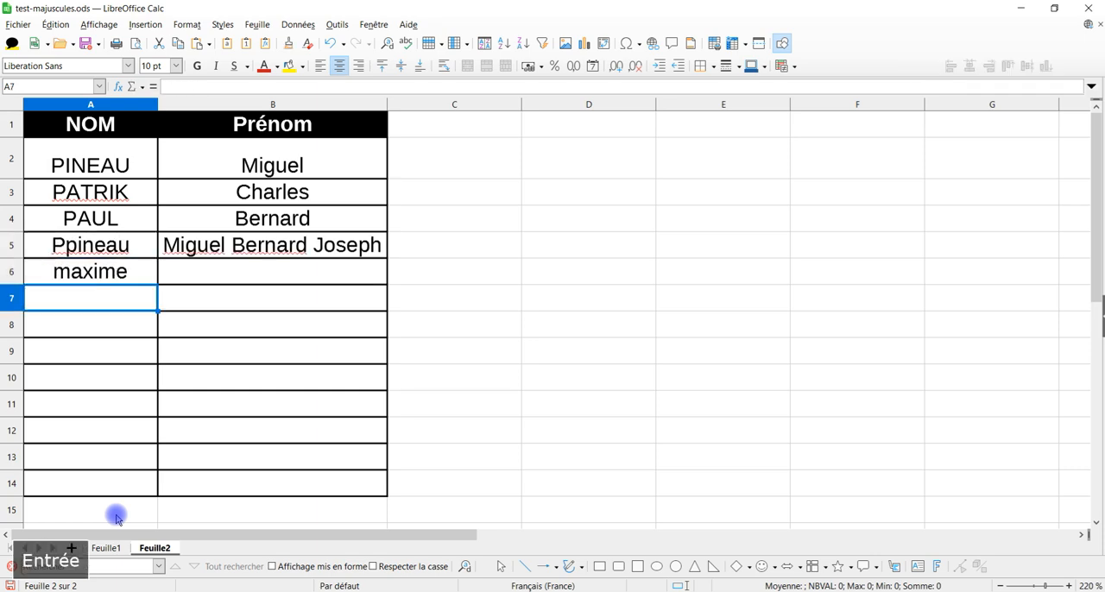
left_click(489, 220)
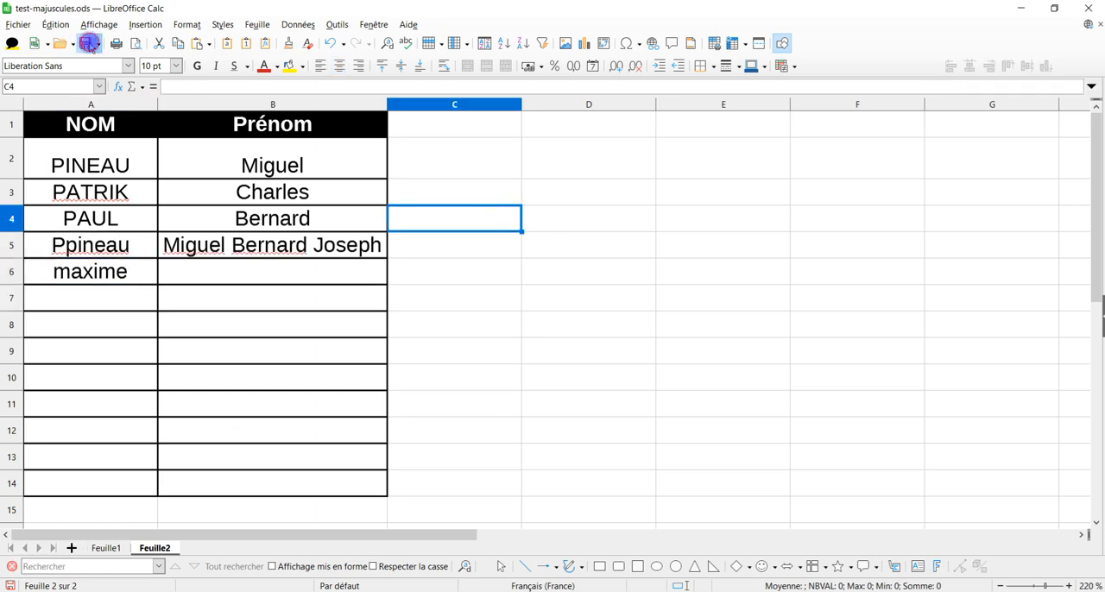
left_click(89, 43)
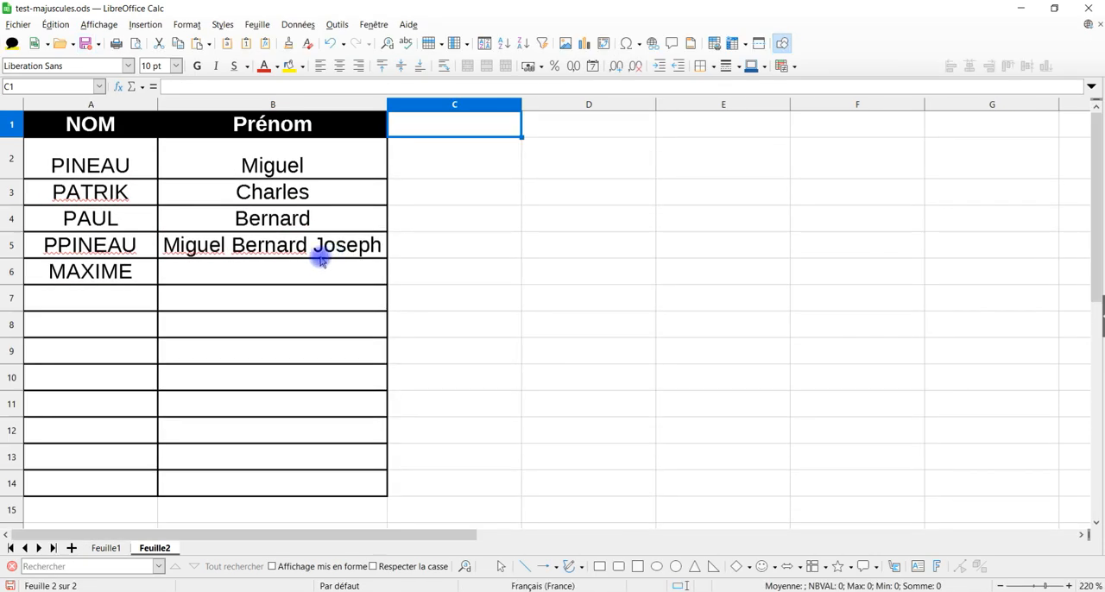
Step: Enter the lowercase three-part first name in cell B6 and save the document to capitalize it with the macro
left_click(324, 264)
key("Return")
left_click(237, 350)
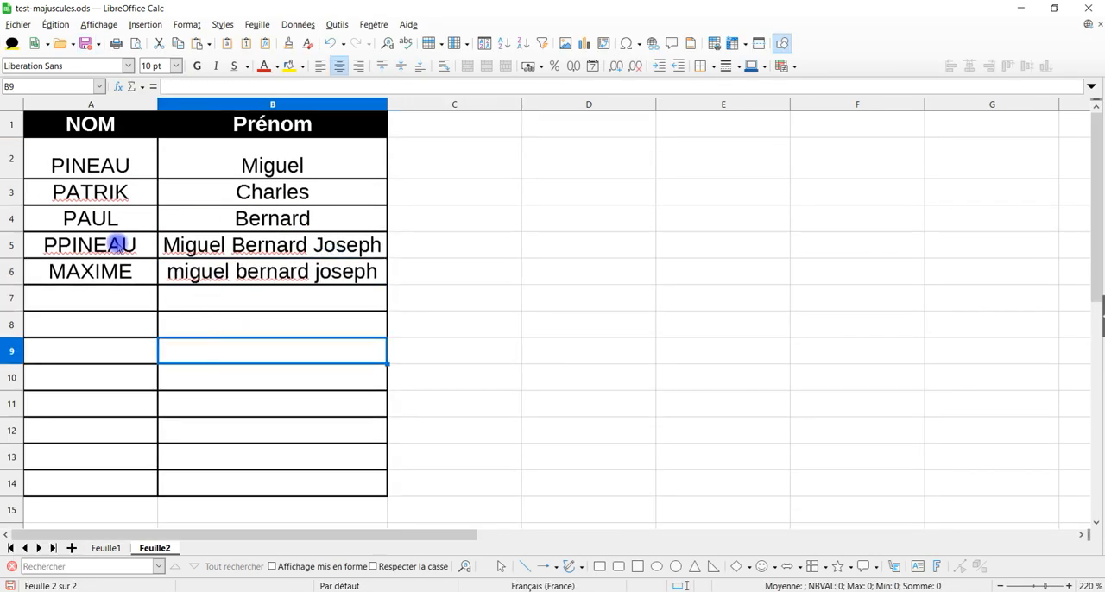
left_click(85, 43)
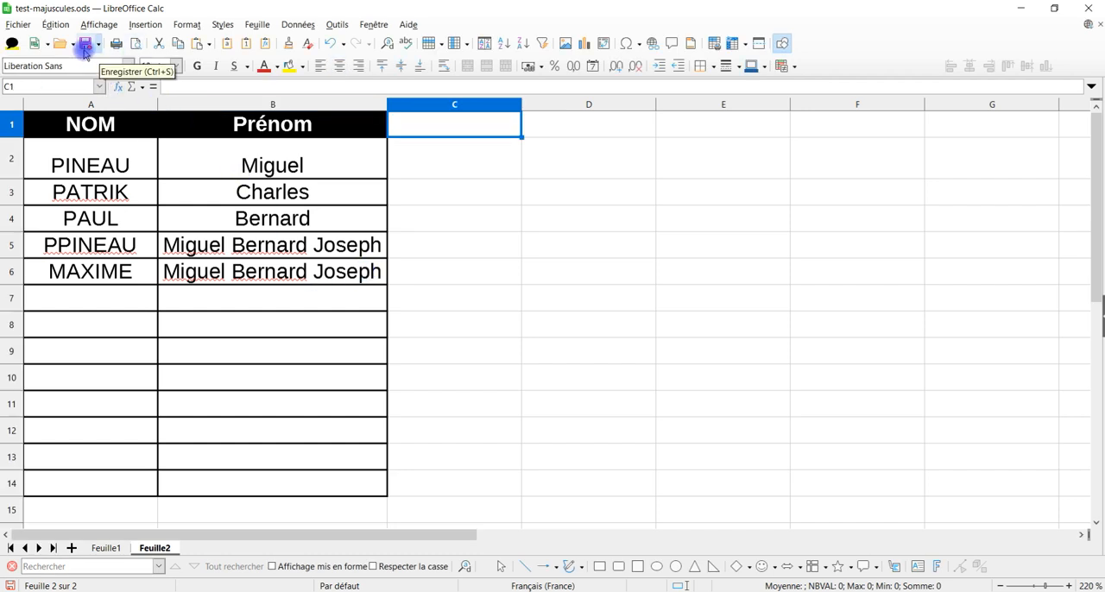
Step: Close test-majuscules.ods and go back to the file in the 08-août folder
left_click(1096, 7)
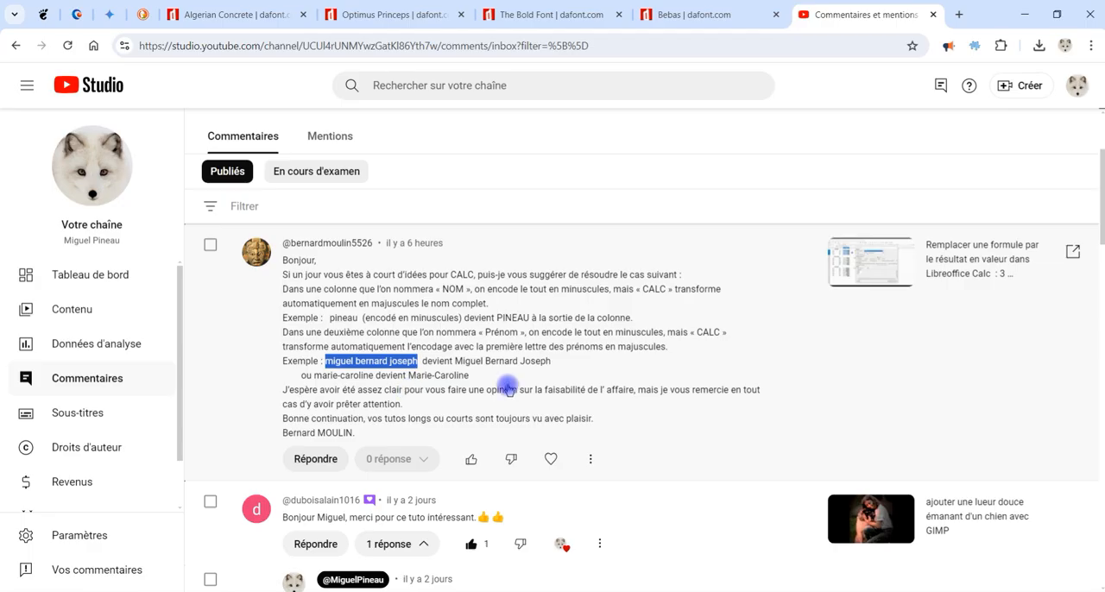
left_click(521, 364)
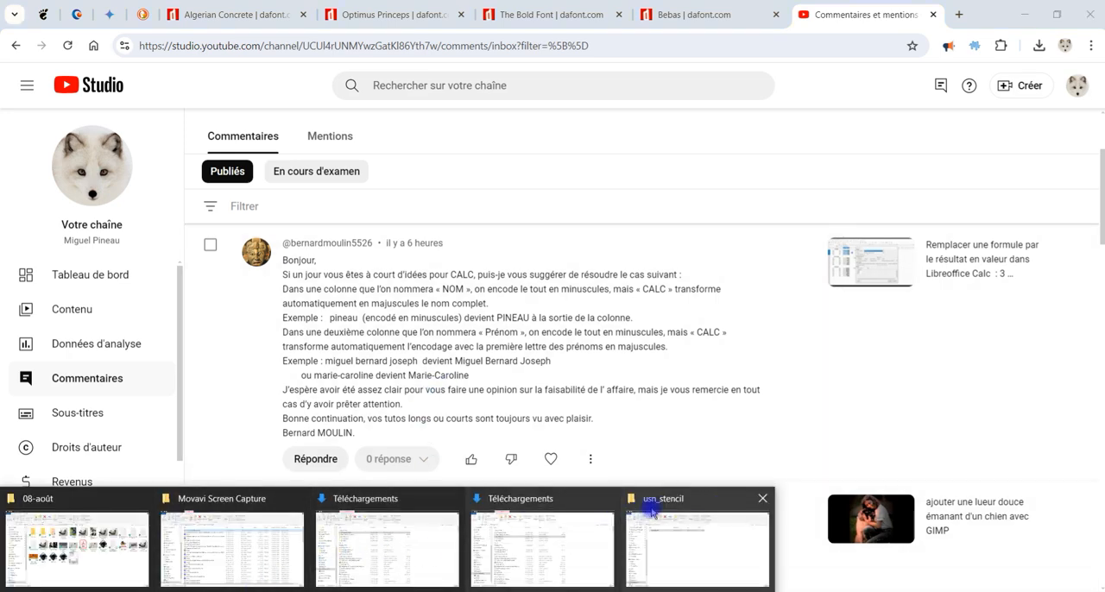
Step: Reopen test-majuscules.ods from the 08-août folder with macros enabled and check the names on Feuille1 and Feuille2
left_click(103, 553)
key("Return")
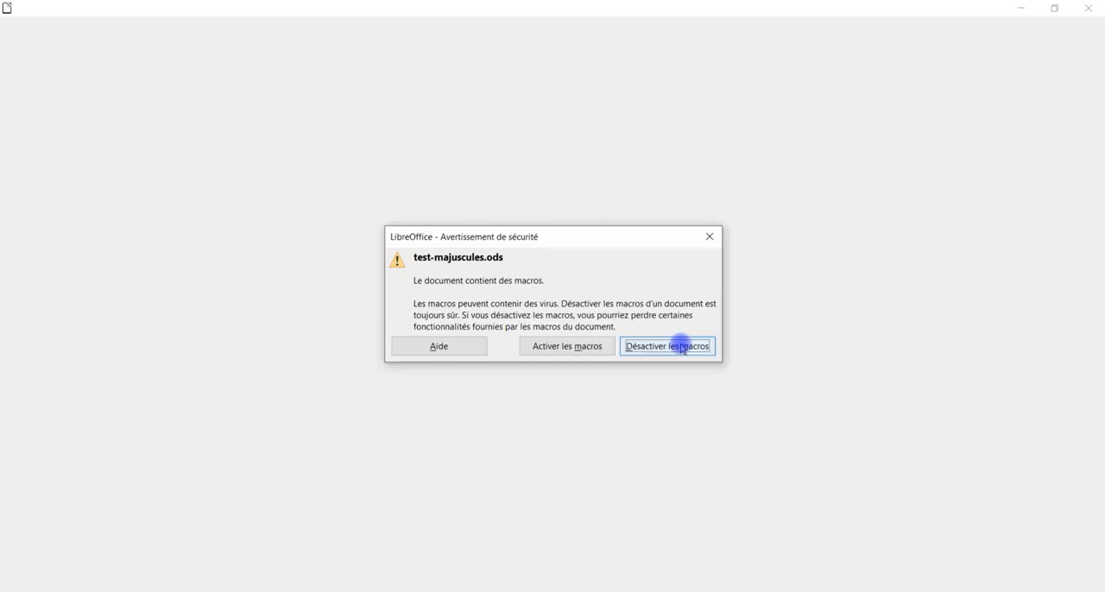
left_click(552, 348)
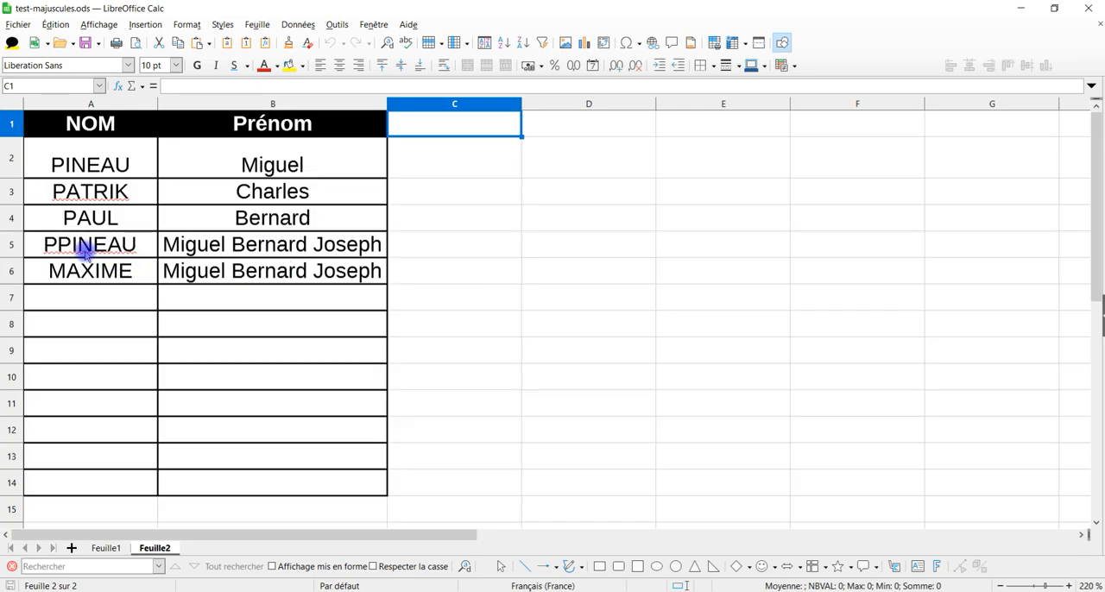
left_click(107, 549)
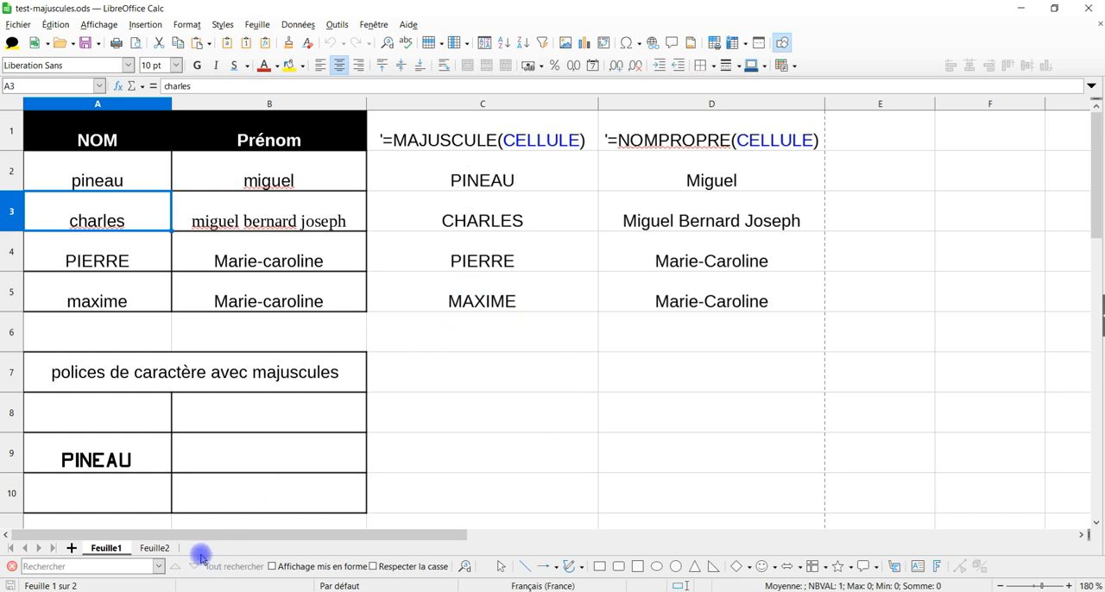
left_click(155, 549)
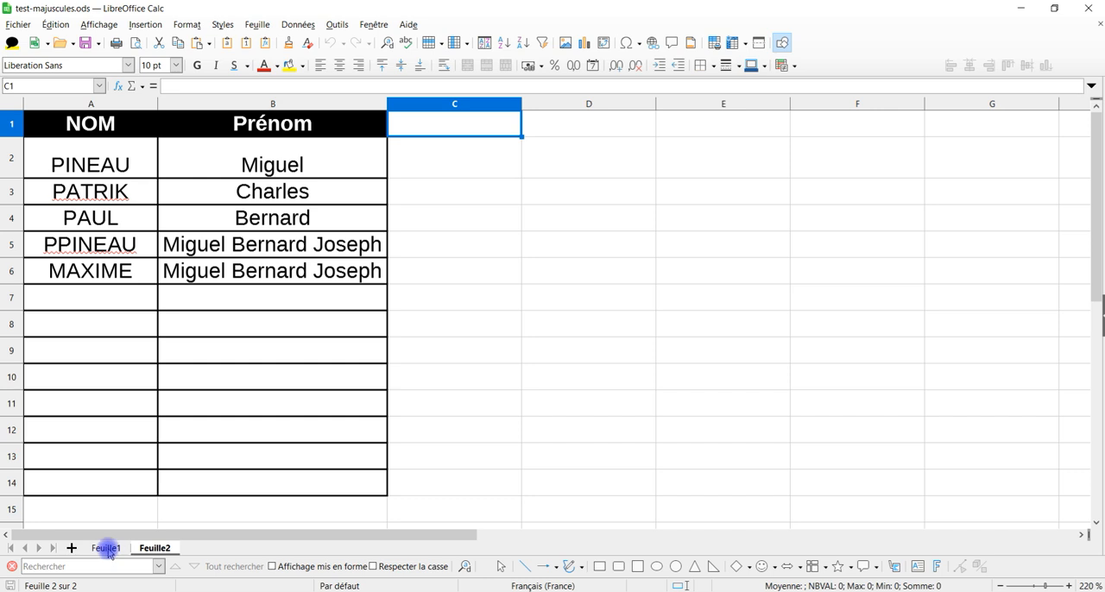
left_click_drag(84, 116, 284, 270)
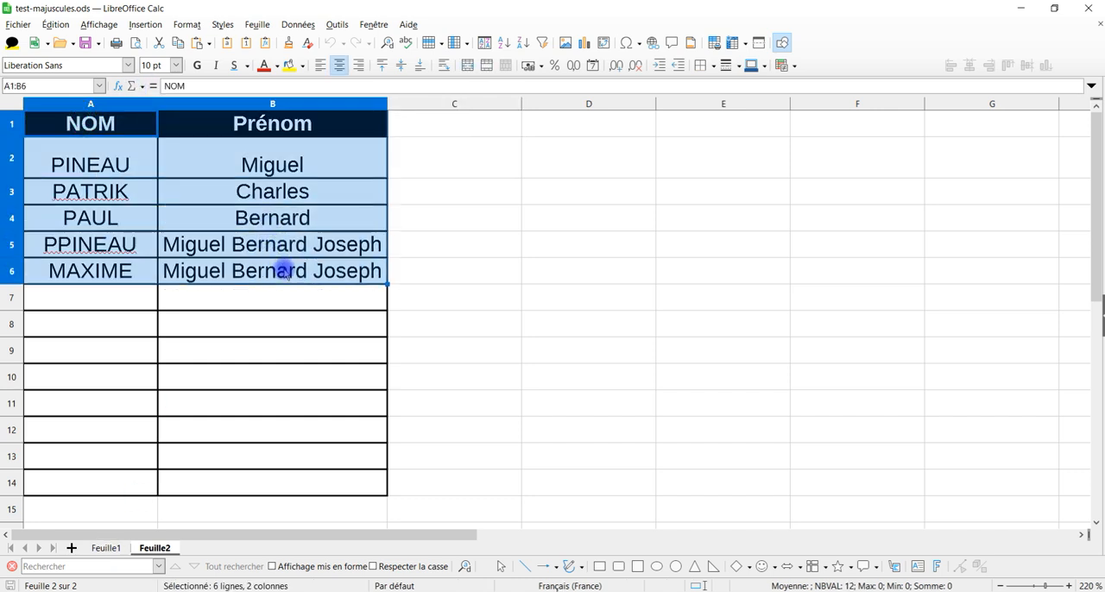
left_click(293, 326)
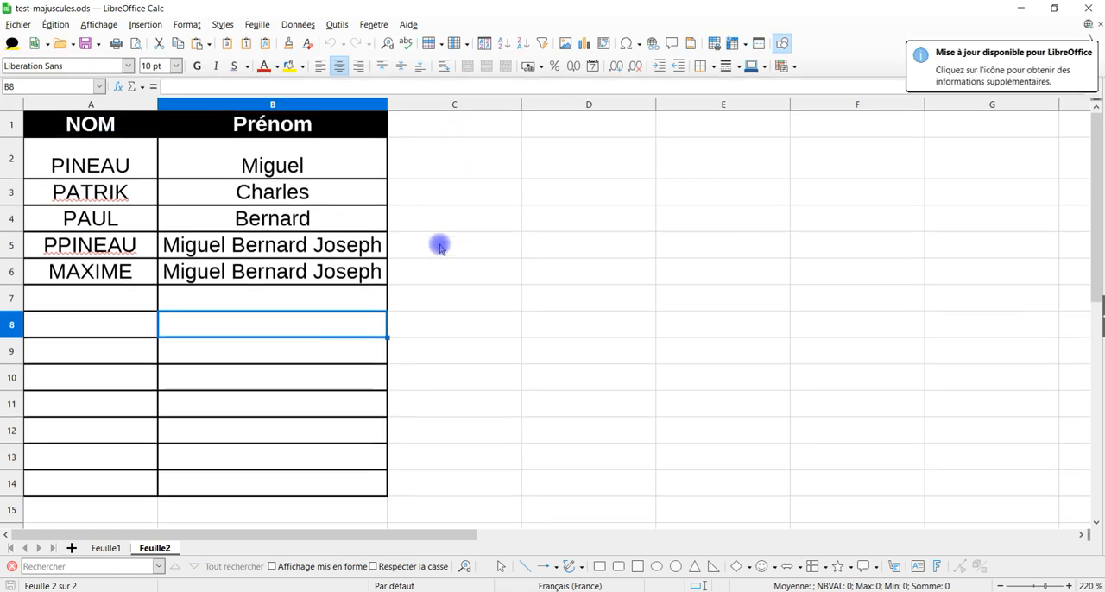
Step: Give the merged heading about fonts with capitals in row 7 of Feuille1 a yellow background and bold text
left_click(105, 548)
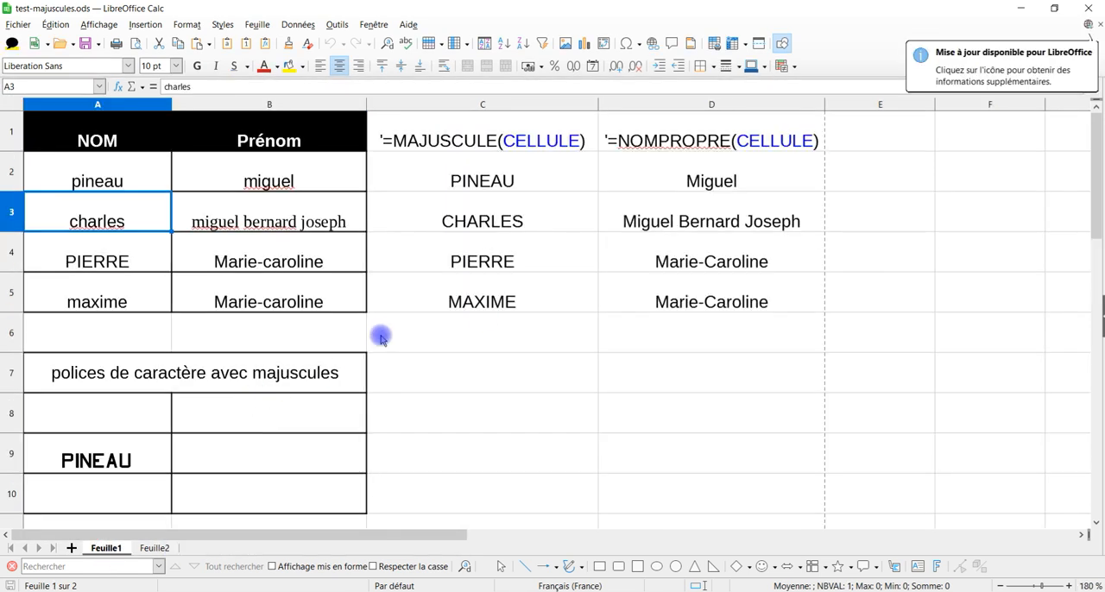
scroll(269, 376, "down", 2)
left_click(140, 219)
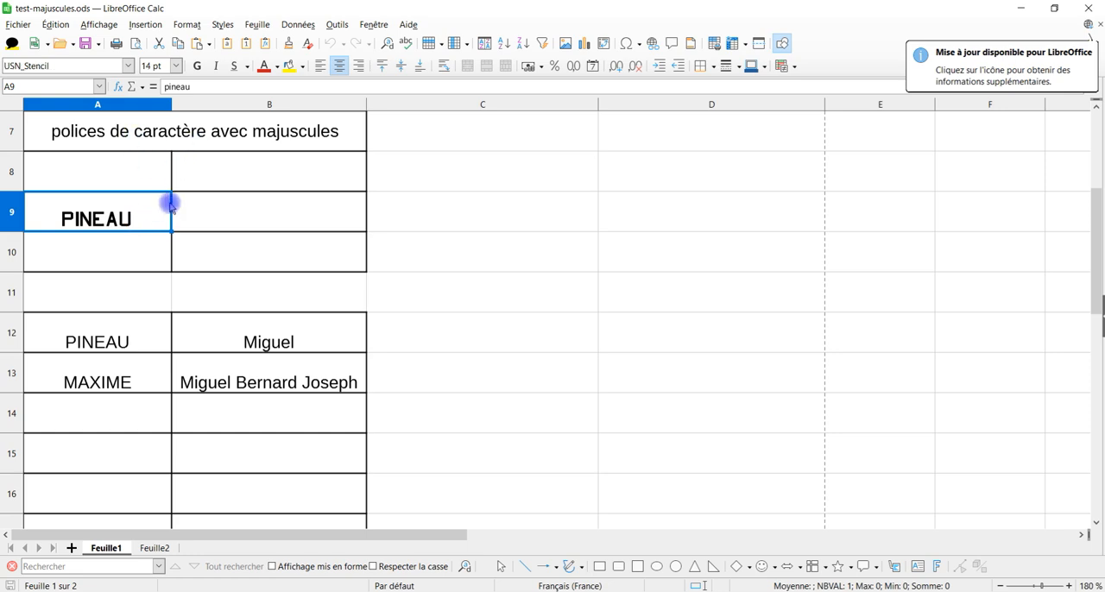
left_click(129, 141)
left_click(294, 66)
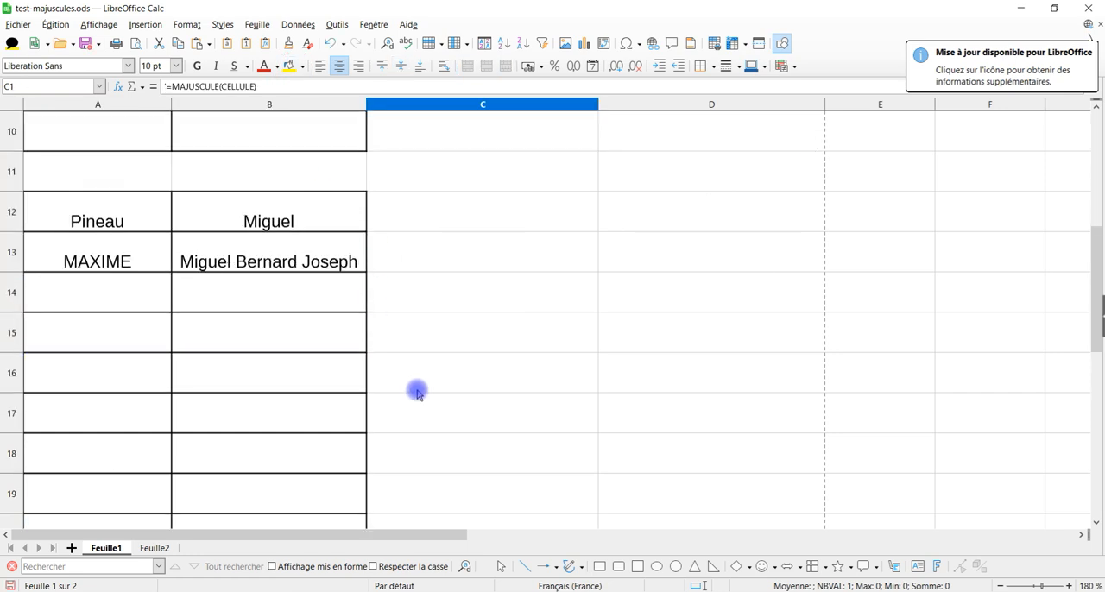
scroll(417, 392, "up", 2)
left_click(226, 306)
left_click(127, 266)
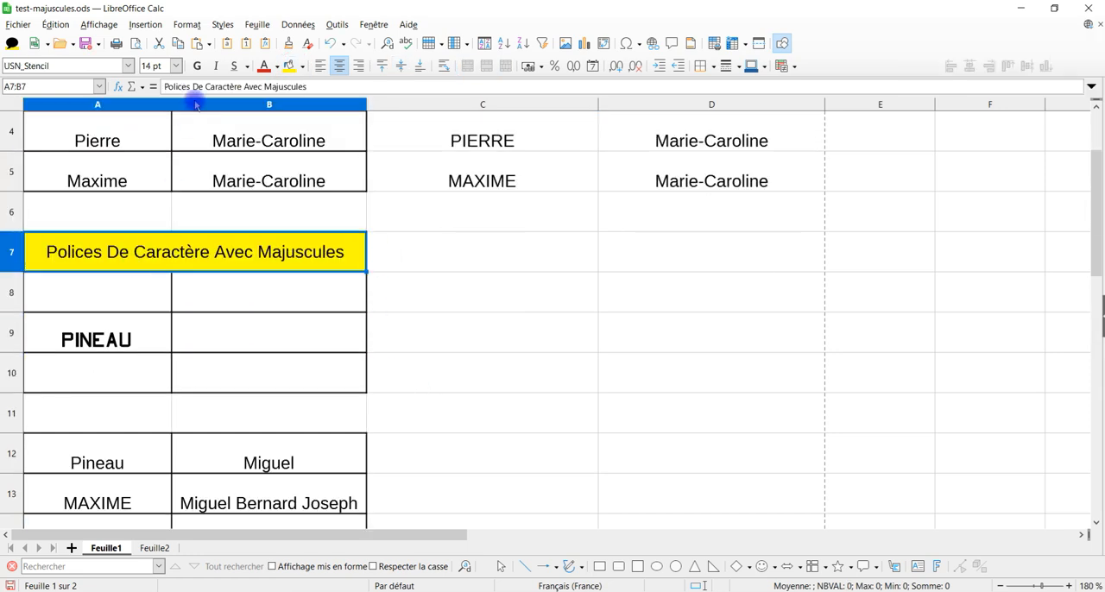
left_click(198, 67)
left_click(380, 278)
scroll(418, 358, "down", 1)
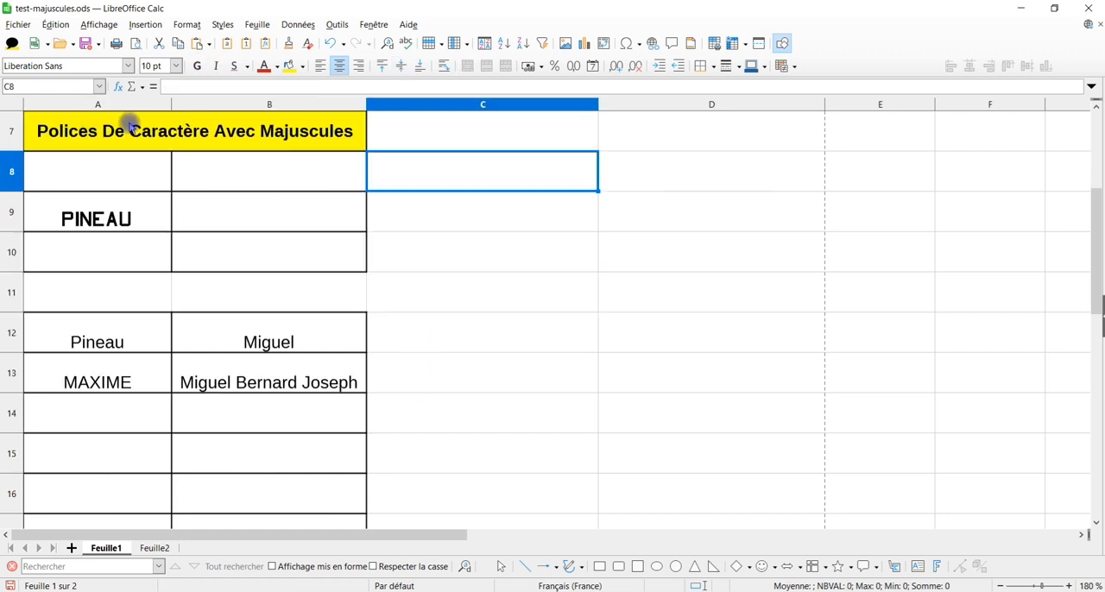
left_click(107, 208)
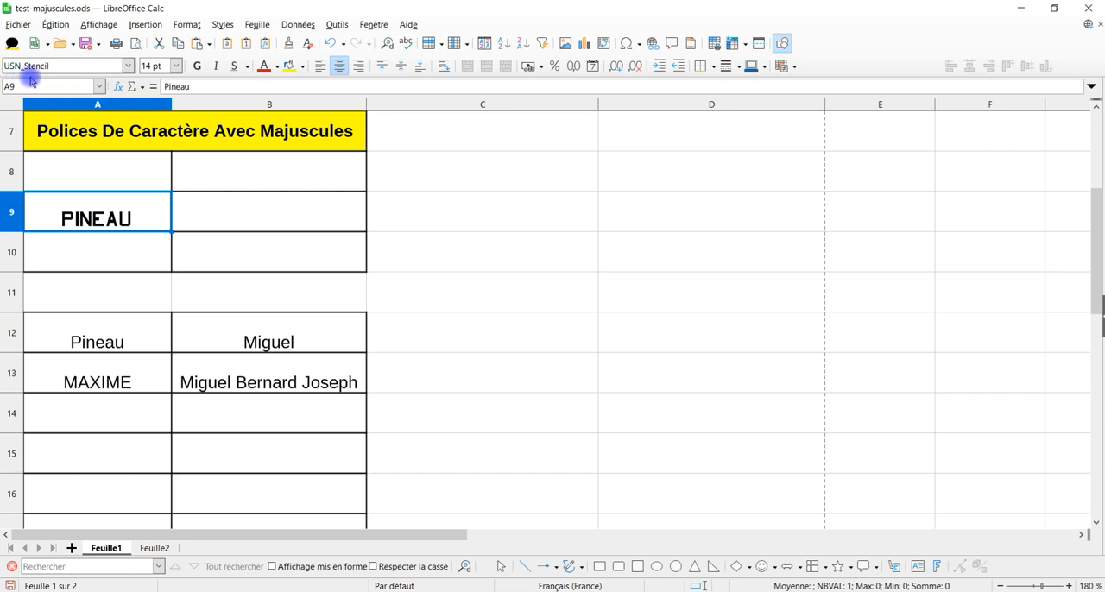
left_click(129, 349)
left_click_drag(92, 340, 232, 388)
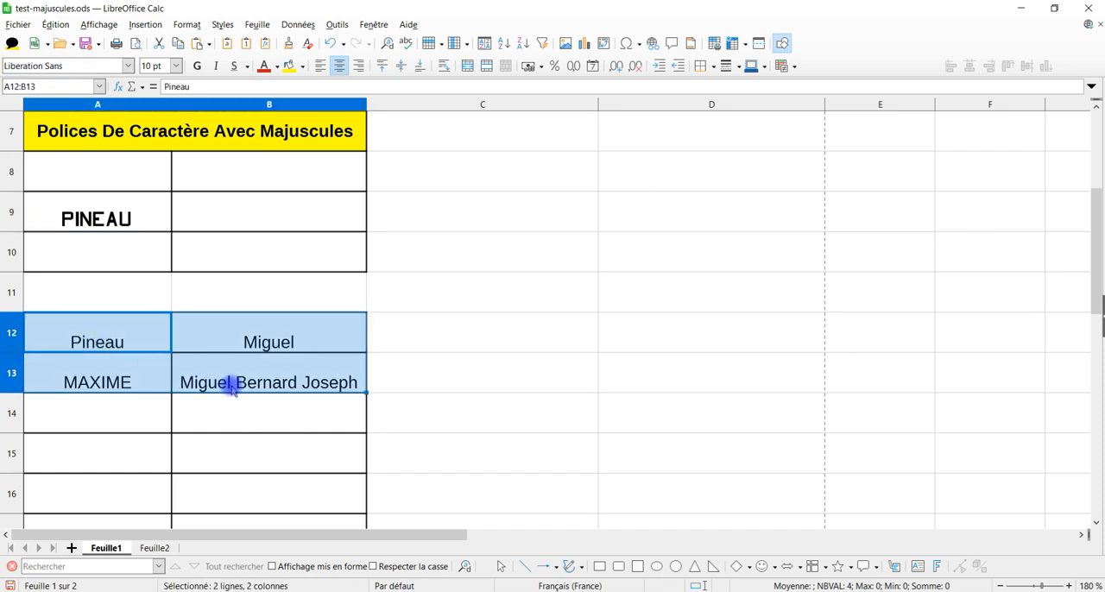
Step: Enter three lowercase first names in cells B7 to B9 of Feuille2 and a lowercase last name in cell A8
left_click(155, 548)
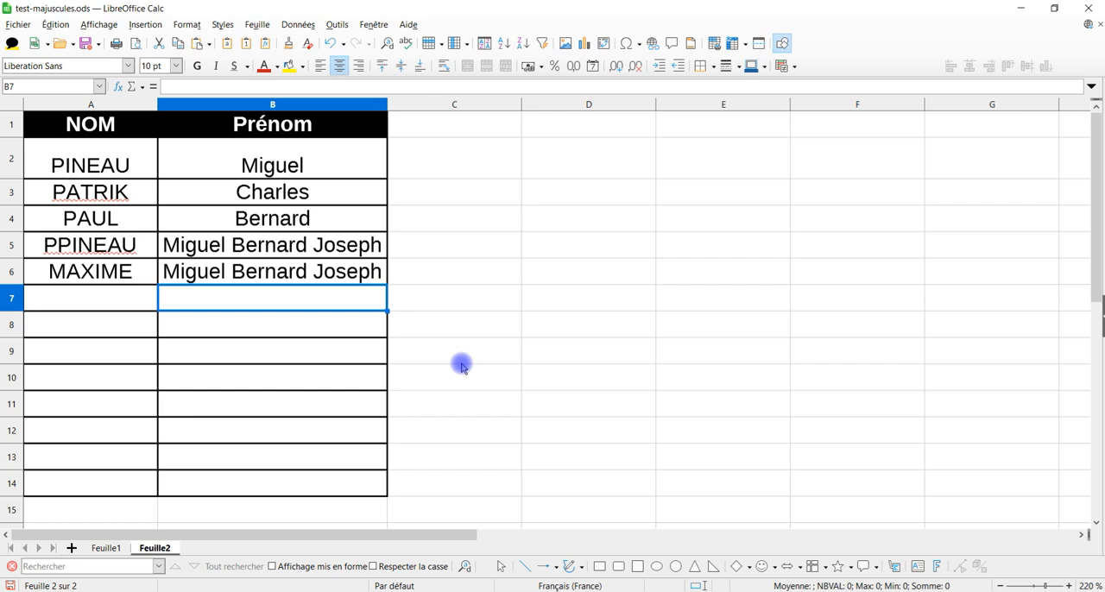
type("pierre")
key("Return")
type("marc")
key("Return")
type("sophie")
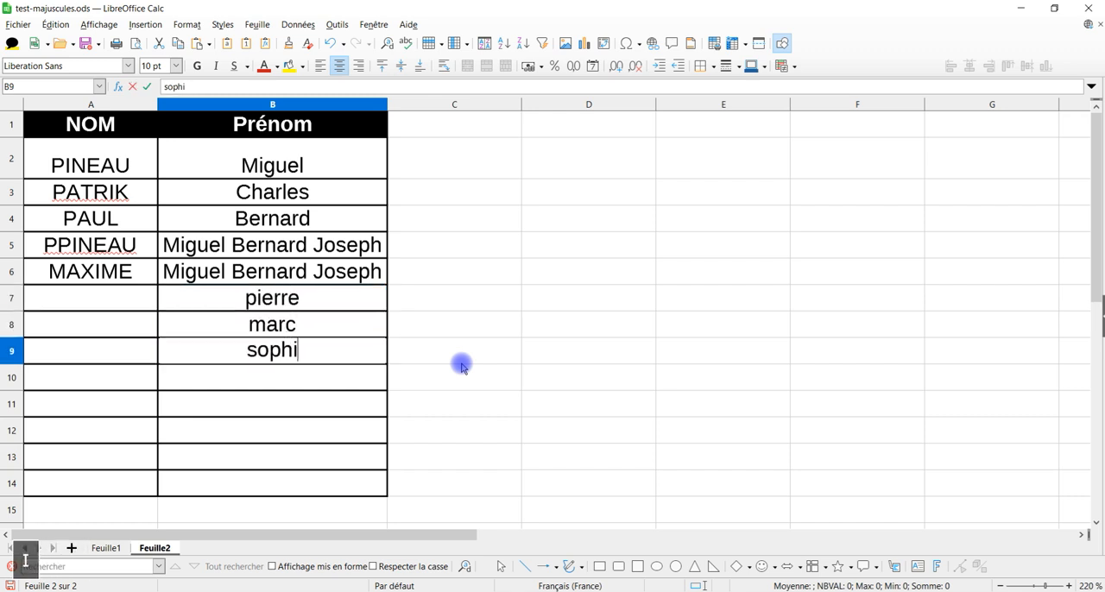
key("Return")
left_click(121, 326)
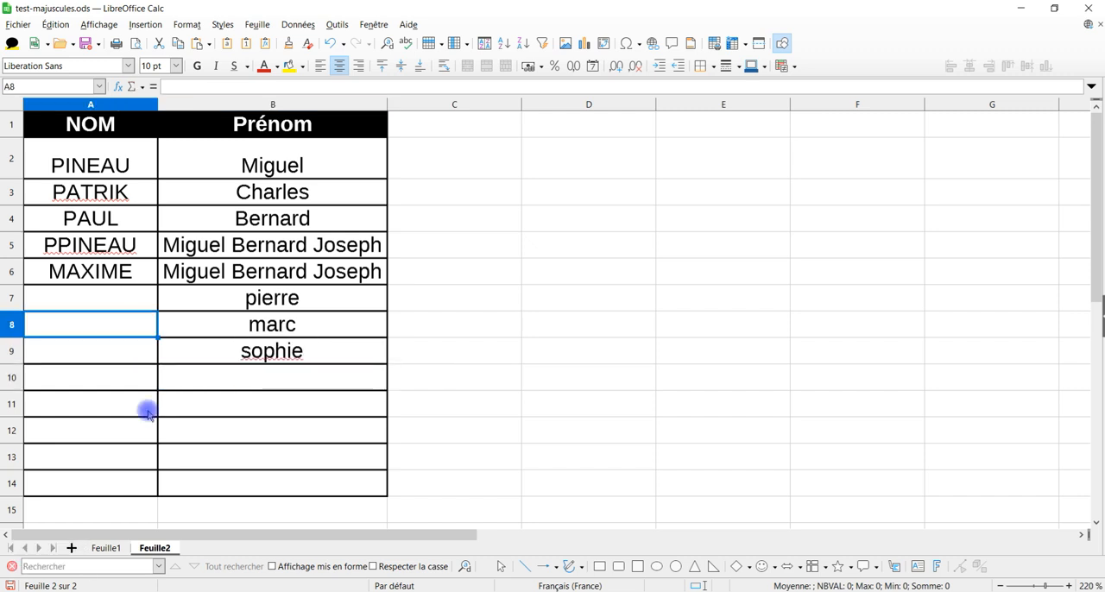
key("Return")
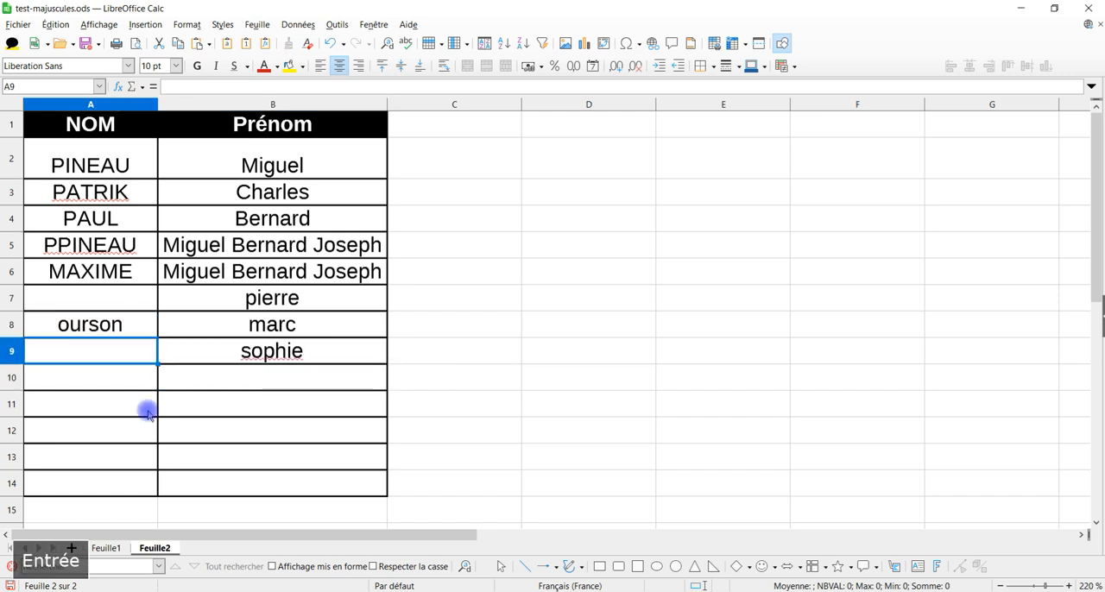
Step: Close the document, saving its changes from the closing prompt, and reopen test-majuscules.ods with macros enabled
left_click(1088, 8)
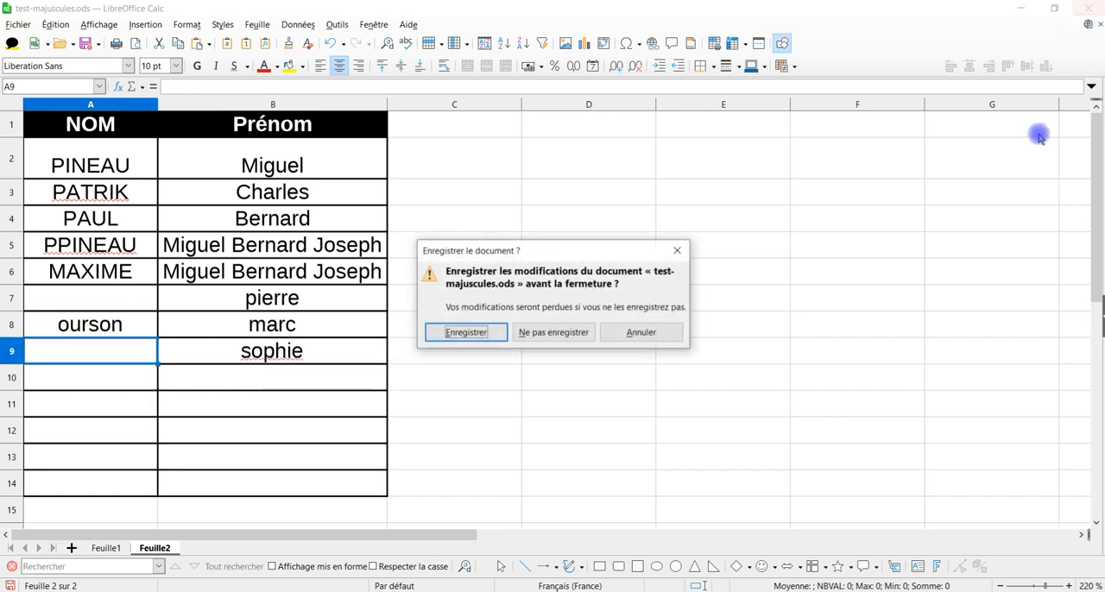
left_click(470, 330)
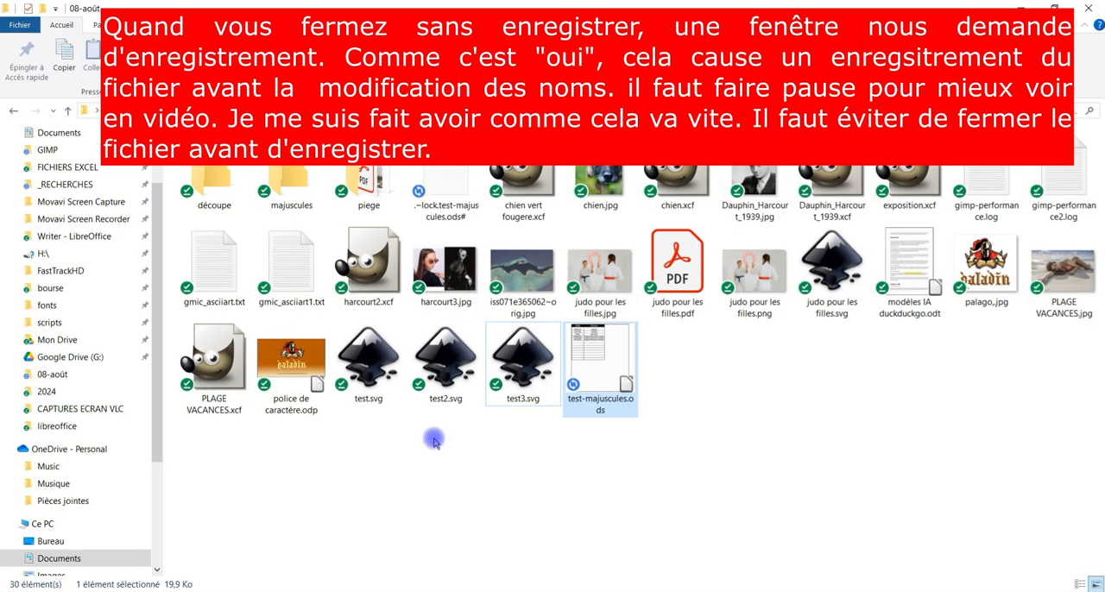
left_click(445, 456)
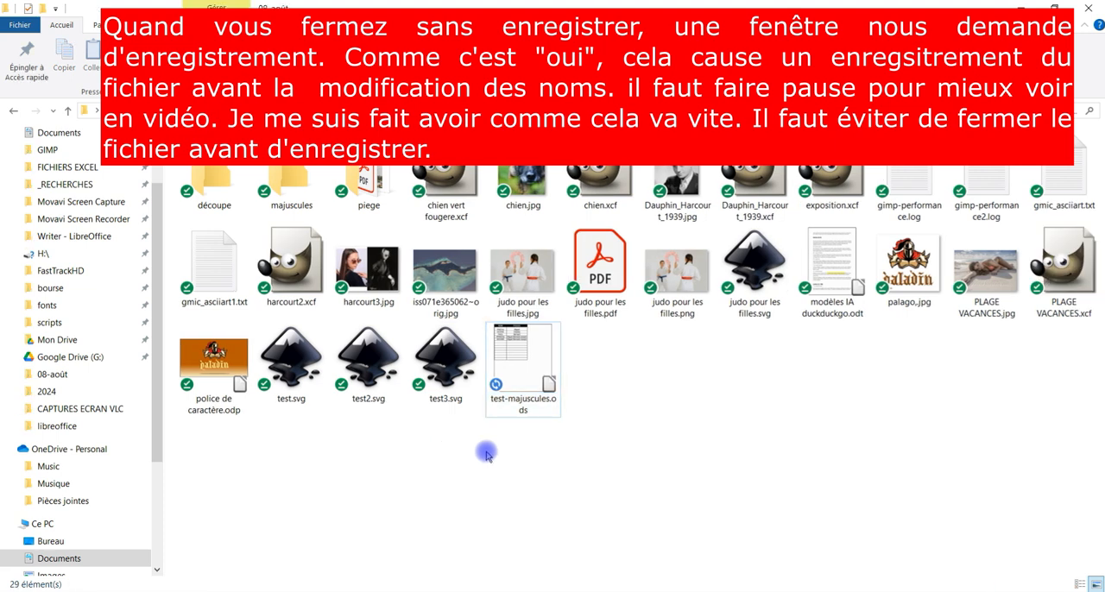
left_click(524, 366)
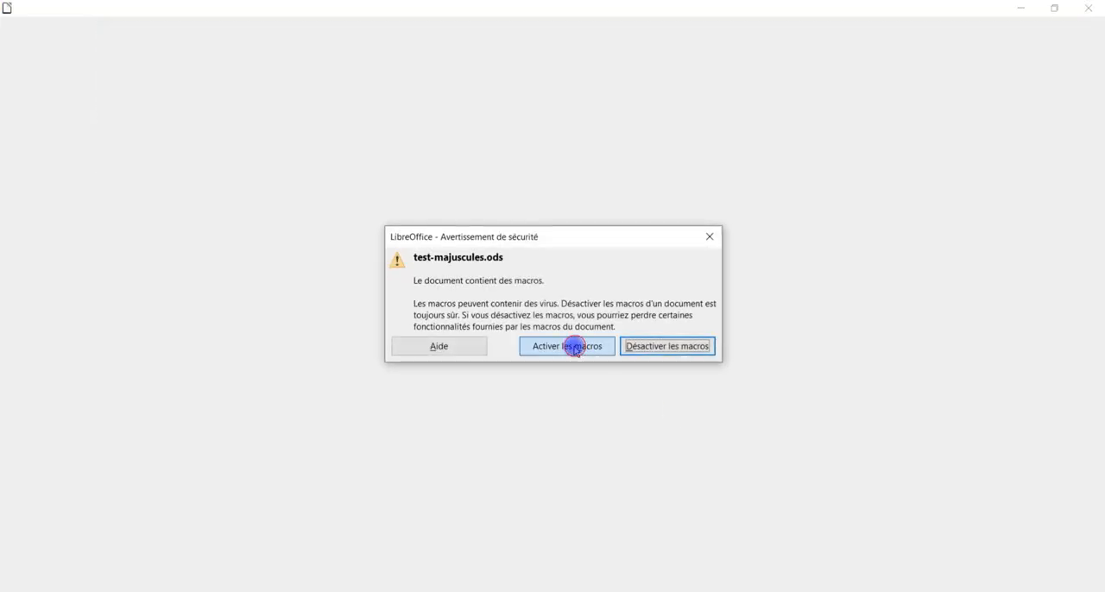
left_click(574, 347)
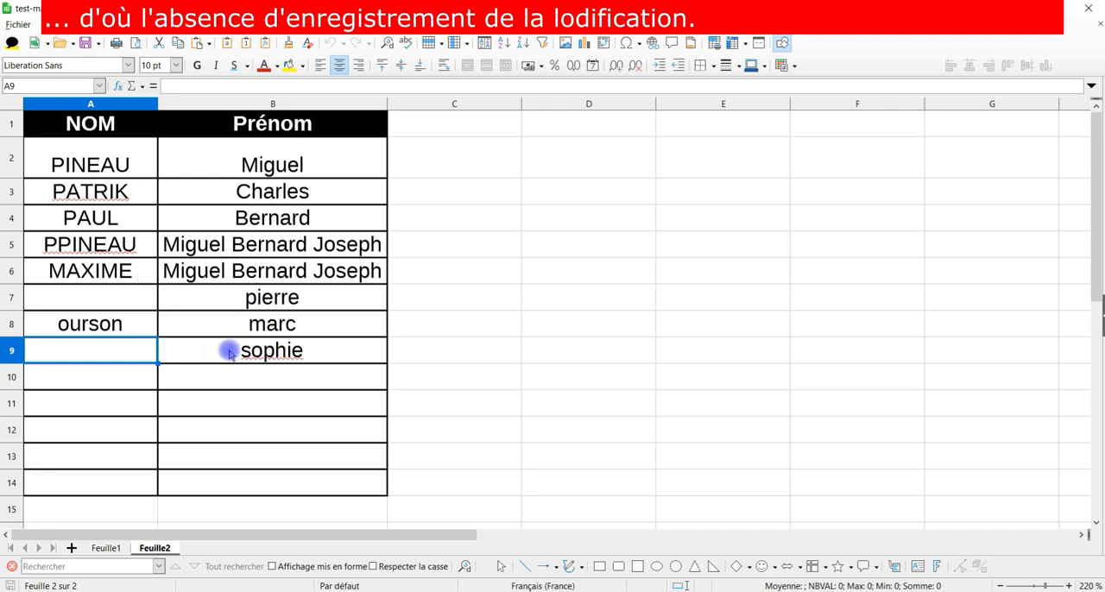
Step: Copy the lowercase names in A7:B9 and save the document to capitalize them with the macro
left_click_drag(247, 304, 143, 350)
key("ctrl+c")
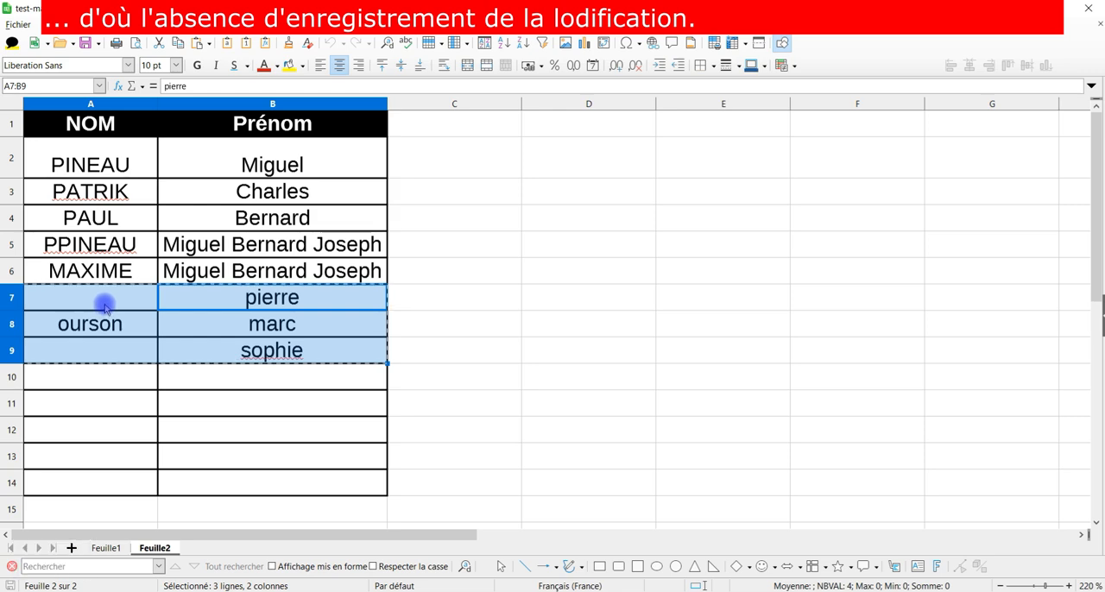
key("ctrl+v")
left_click(454, 271)
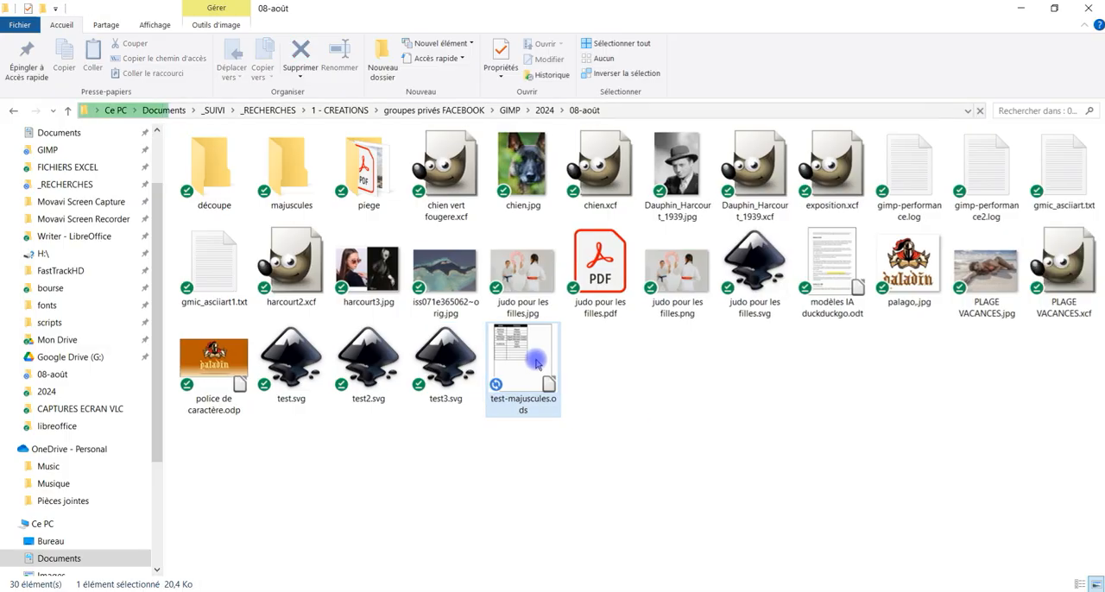
Step: Close and reopen test-majuscules.ods with macros enabled and check the names in A7:B9
double_click(509, 513)
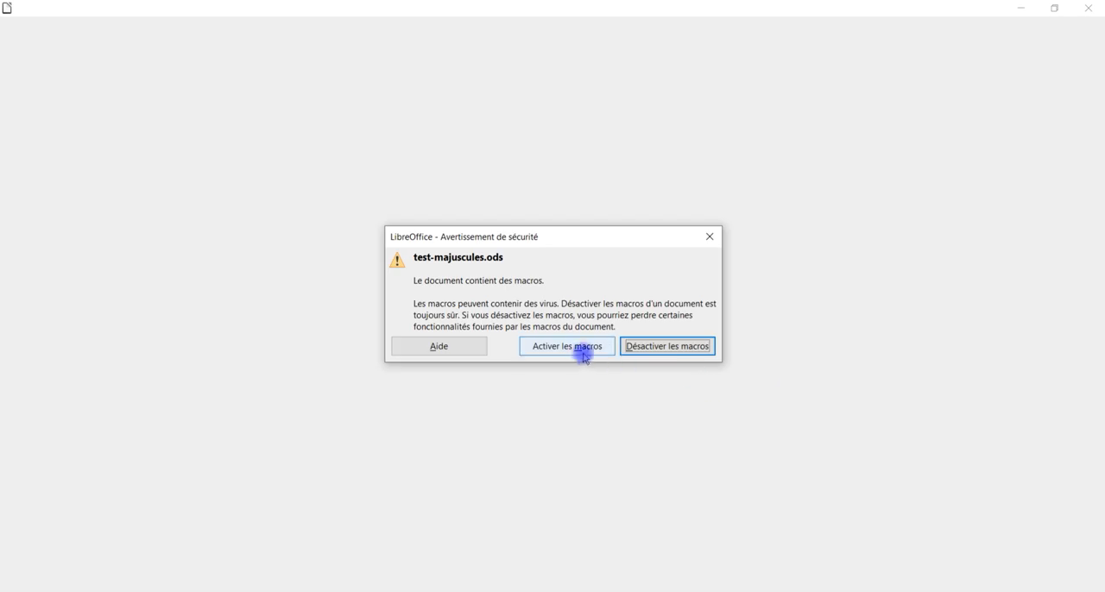
left_click(579, 347)
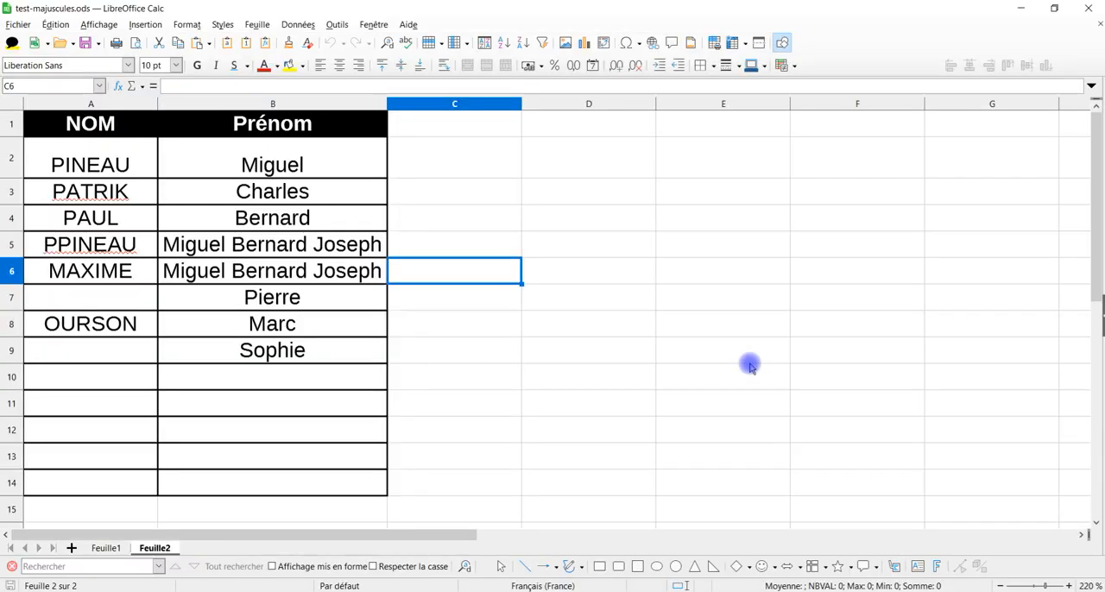
left_click_drag(117, 305, 291, 352)
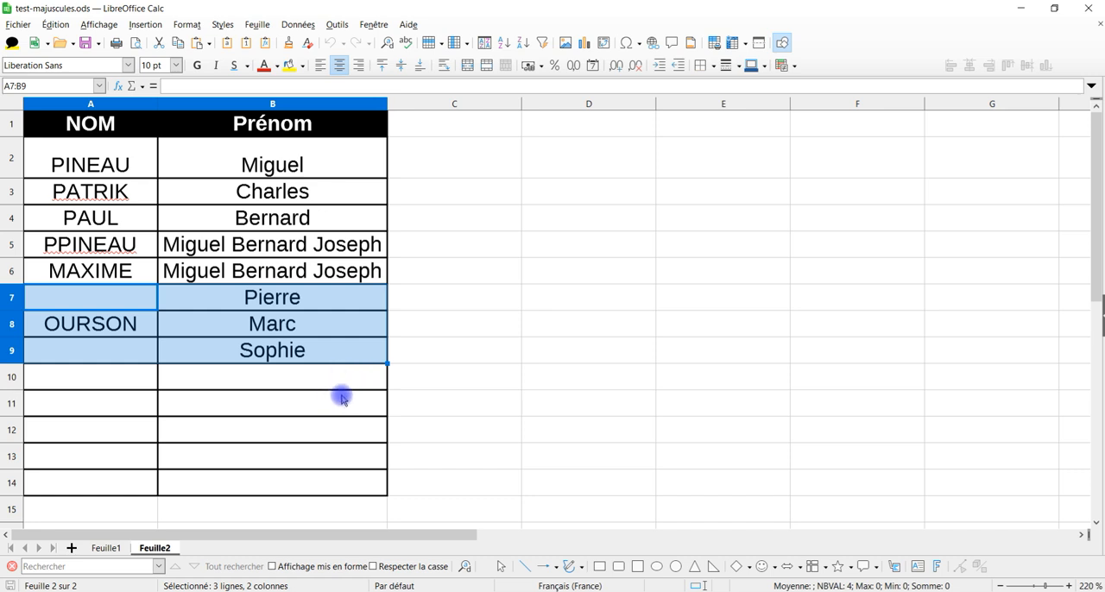
left_click(335, 345)
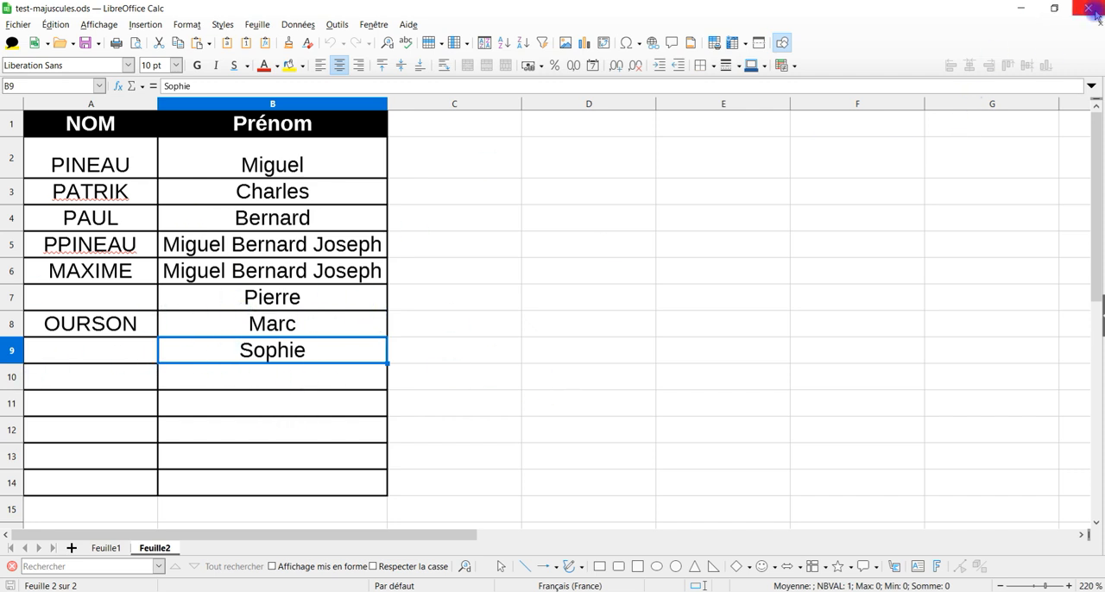
Step: Enter a lowercase last name in cell A7 and save the document to convert it with the macro
left_click(404, 245)
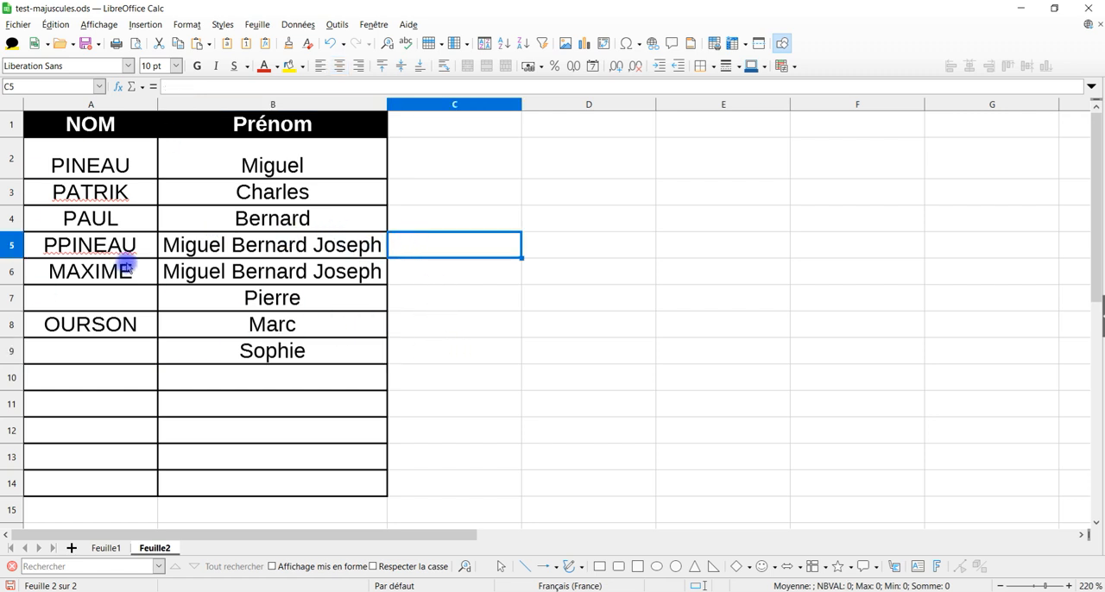
left_click(134, 304)
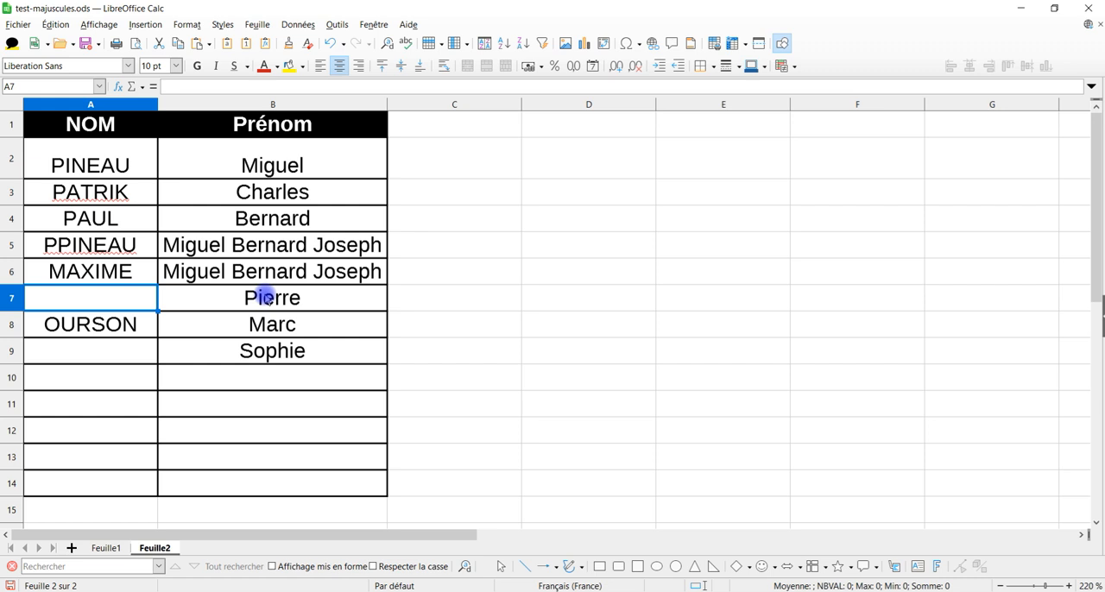
key("Return")
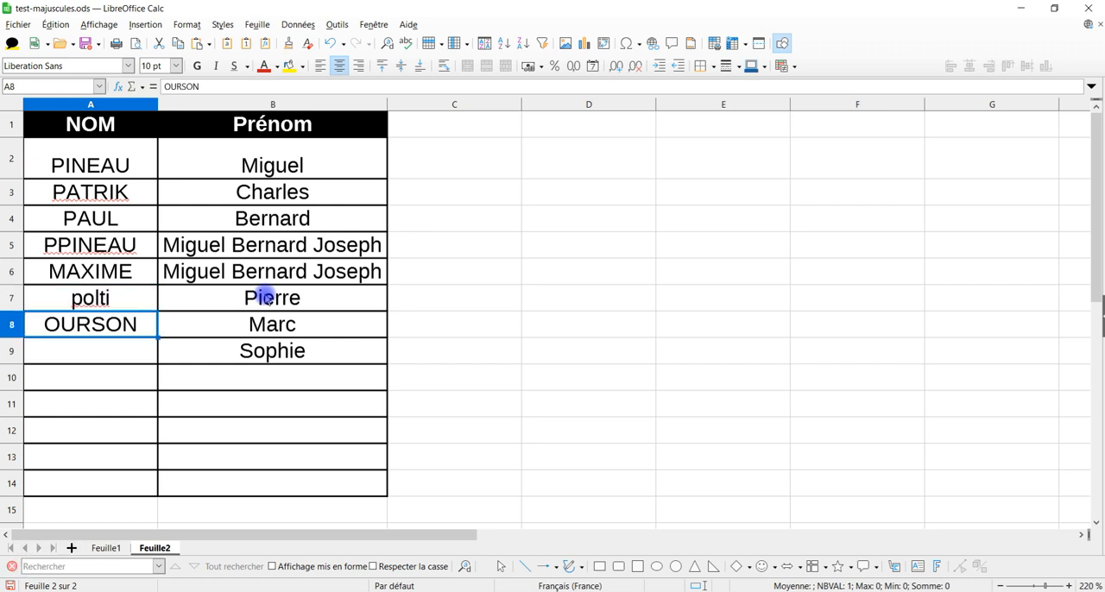
left_click(87, 43)
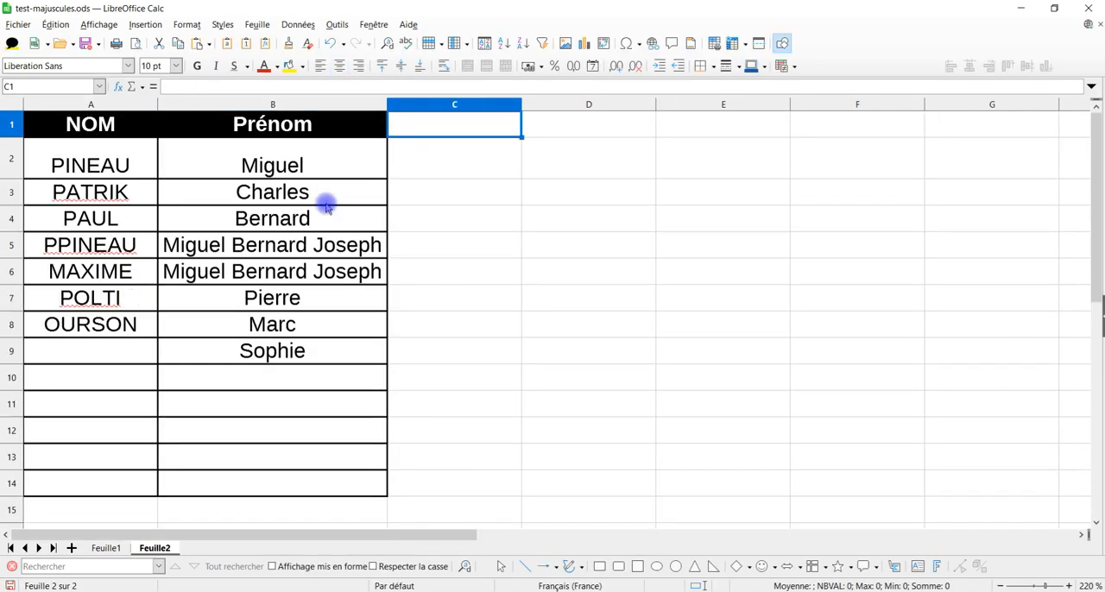
Step: Save the remaining changes while closing the document and open test-majuscules.ods again from the 08-août folder
left_click(457, 330)
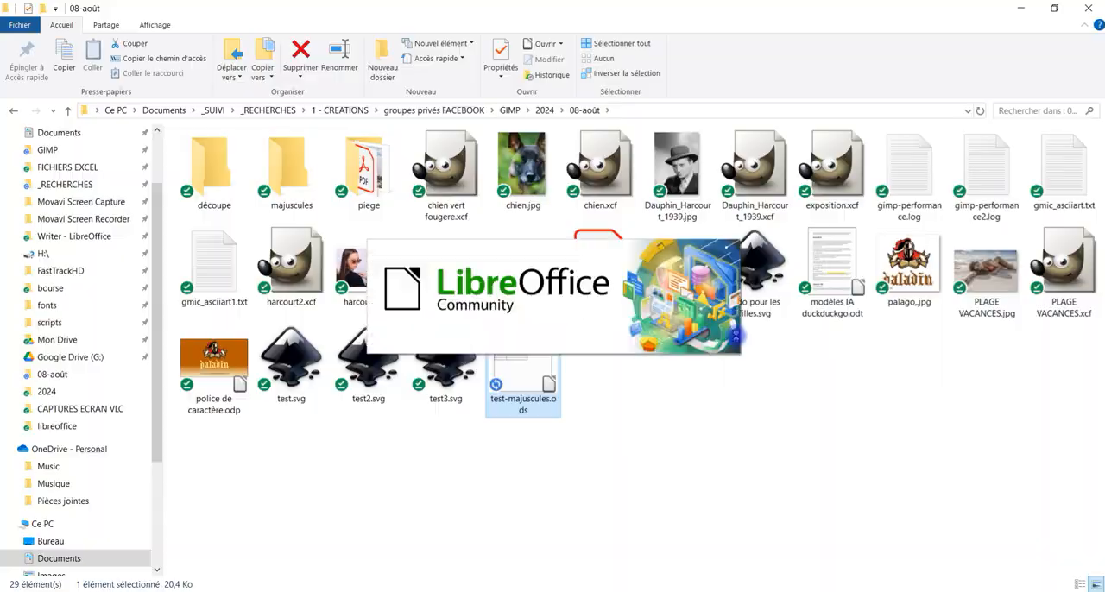
key("Return")
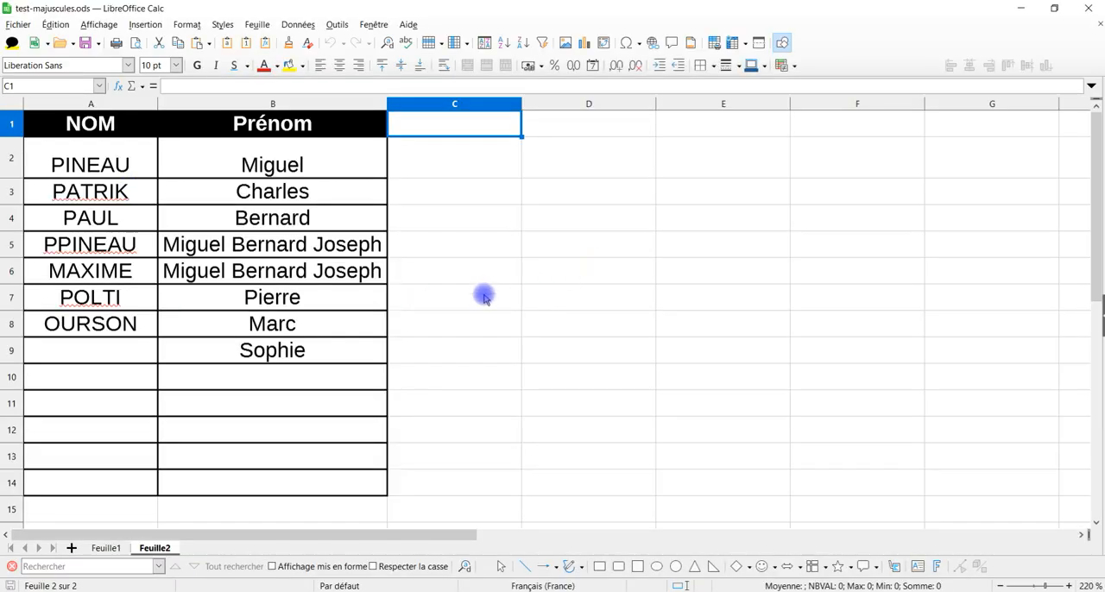